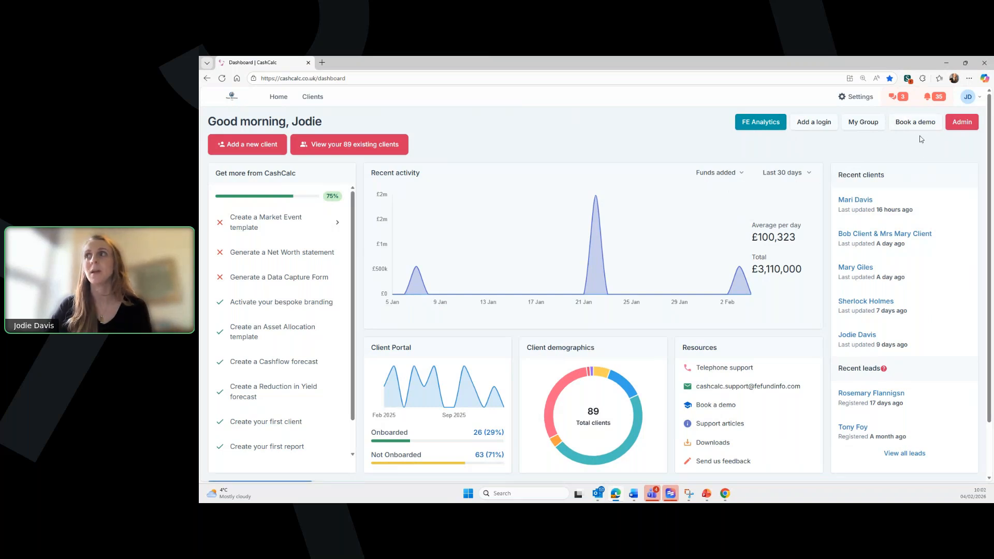
- Look at the training sessions and video guides window, then close it
{"action": "left_click", "coordinate": [915, 123]}
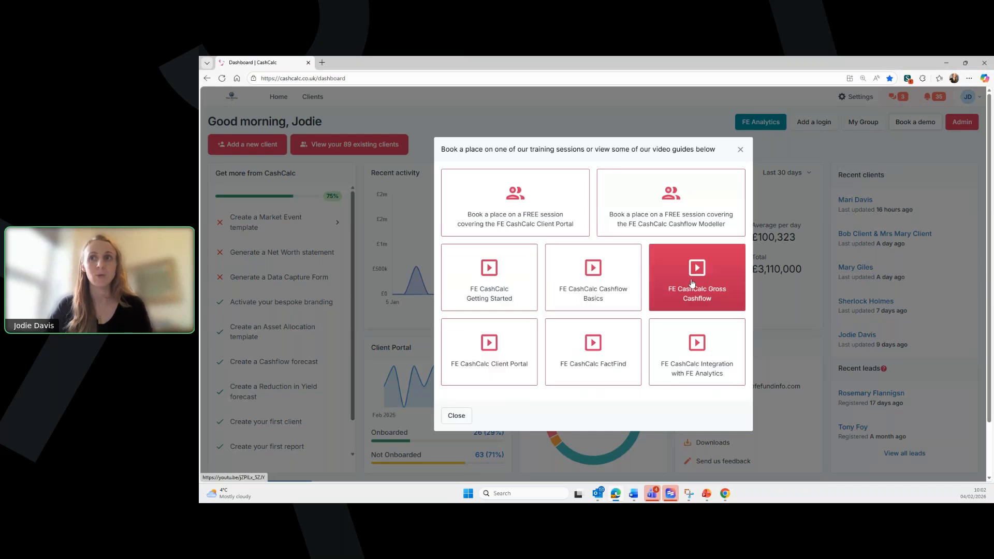
{"action": "left_click", "coordinate": [740, 150]}
{"action": "scroll", "coordinate": [730, 311], "scroll_direction": "down", "scroll_amount": 1}
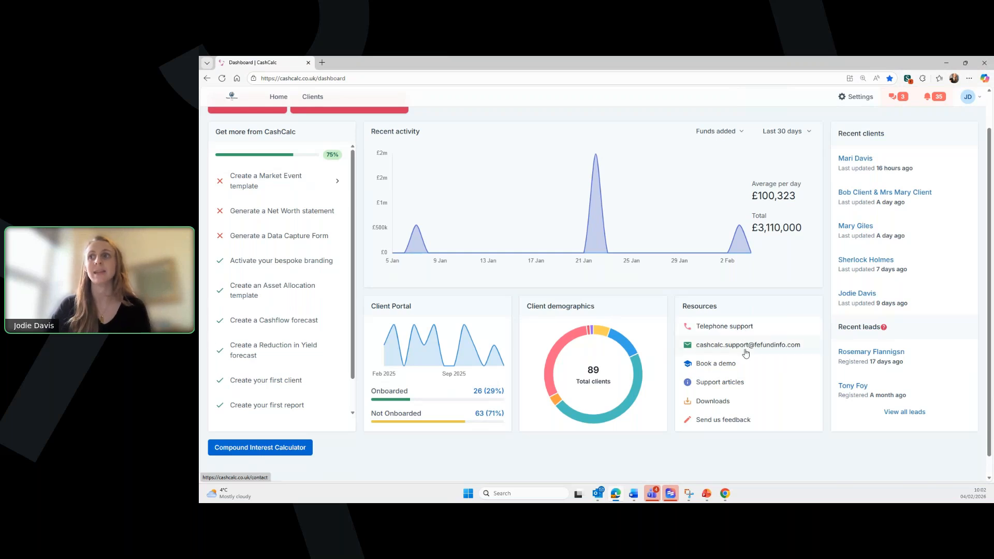
{"action": "scroll", "coordinate": [746, 353], "scroll_direction": "up", "scroll_amount": 1}
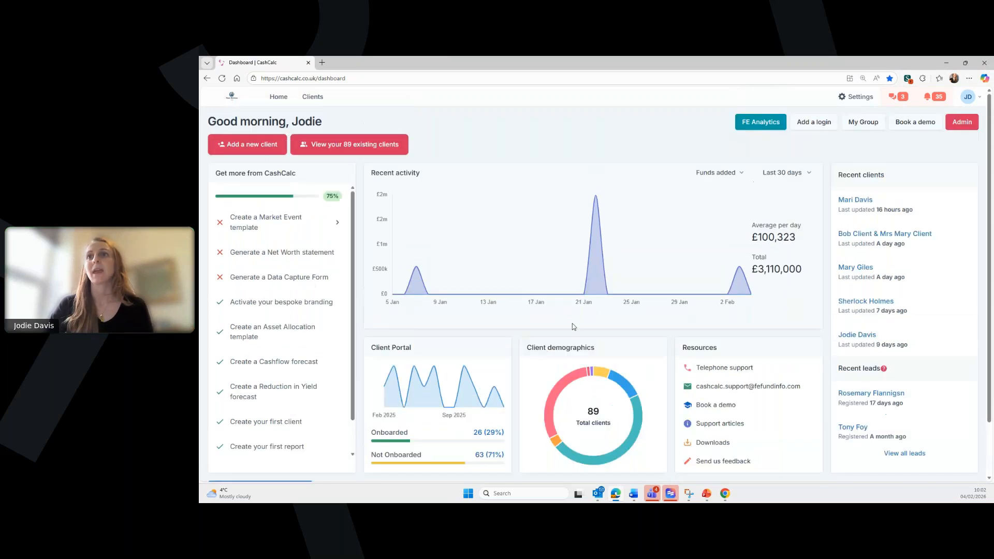
- View the Integrations settings, with Intelliflo Office and Iress Xplan installed and Time4Advice available
{"action": "left_click", "coordinate": [854, 99]}
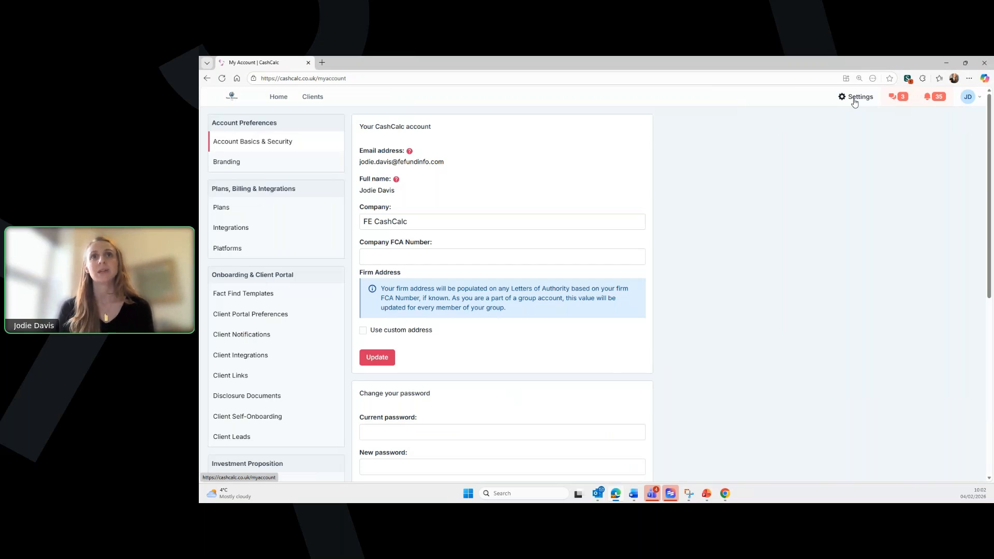
{"action": "left_click", "coordinate": [230, 170]}
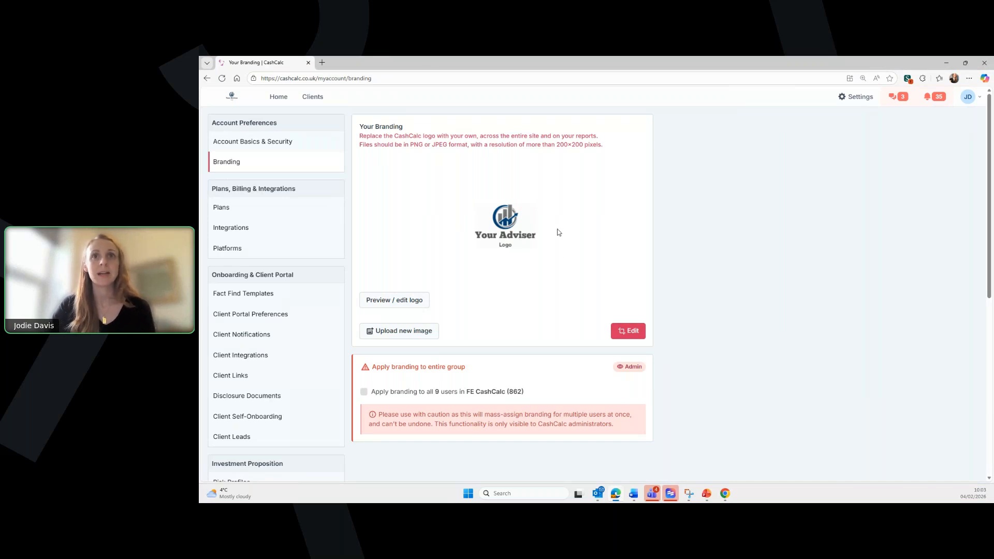
{"action": "left_click", "coordinate": [248, 228]}
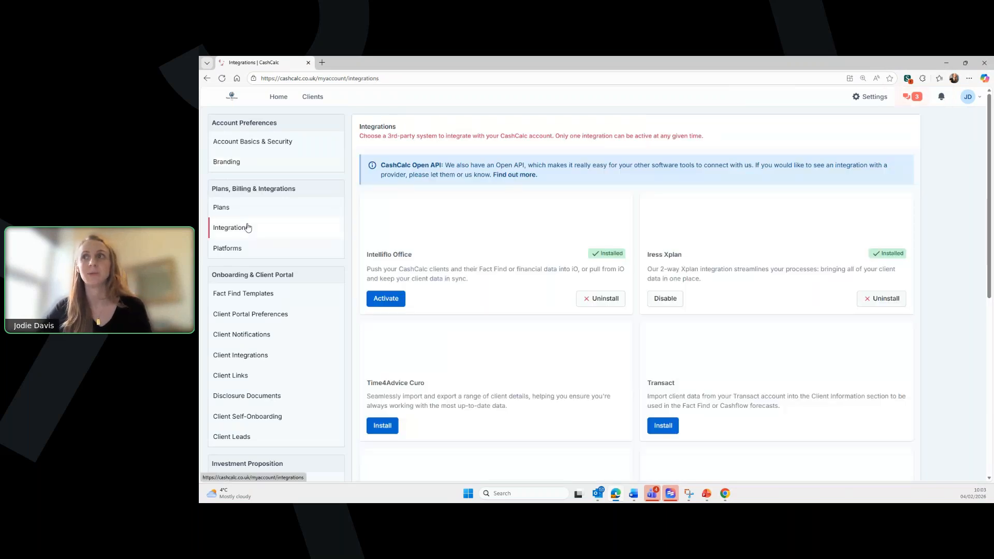
{"action": "scroll", "coordinate": [544, 229], "scroll_direction": "down", "scroll_amount": 1}
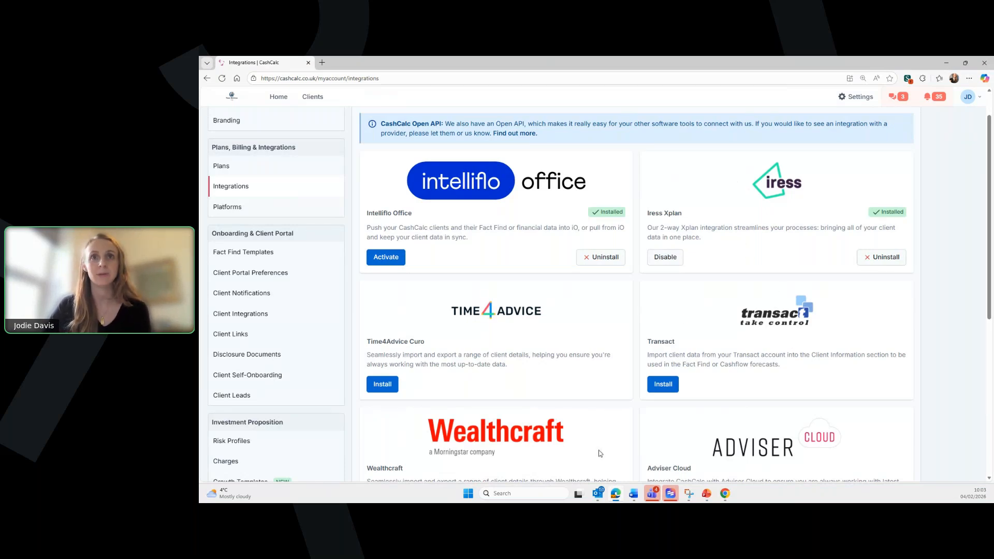
- Browse Fact Find Templates and Client Links, then list the Fee Agreement, Reading Material and Privacy Policy documents
{"action": "left_click", "coordinate": [244, 258]}
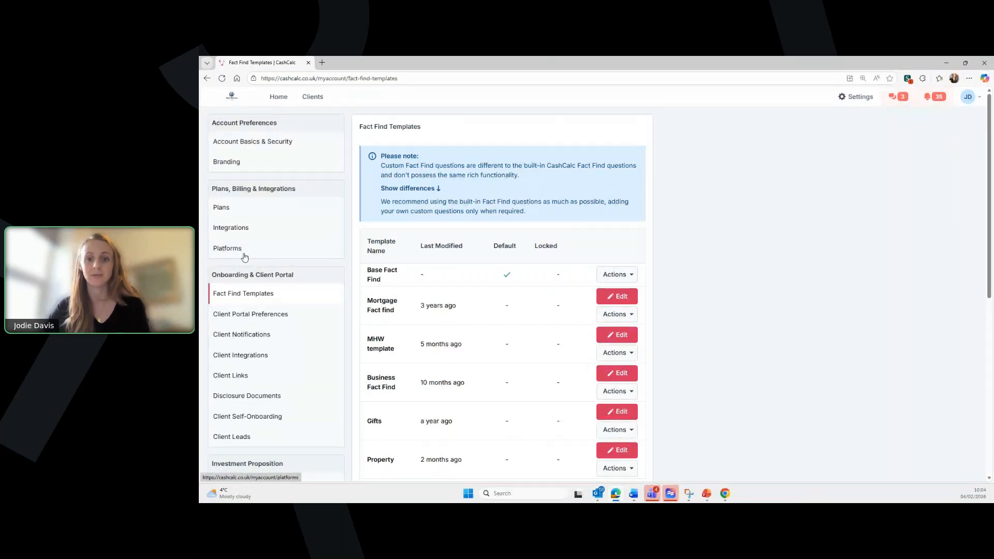
{"action": "scroll", "coordinate": [464, 338], "scroll_direction": "down", "scroll_amount": 1}
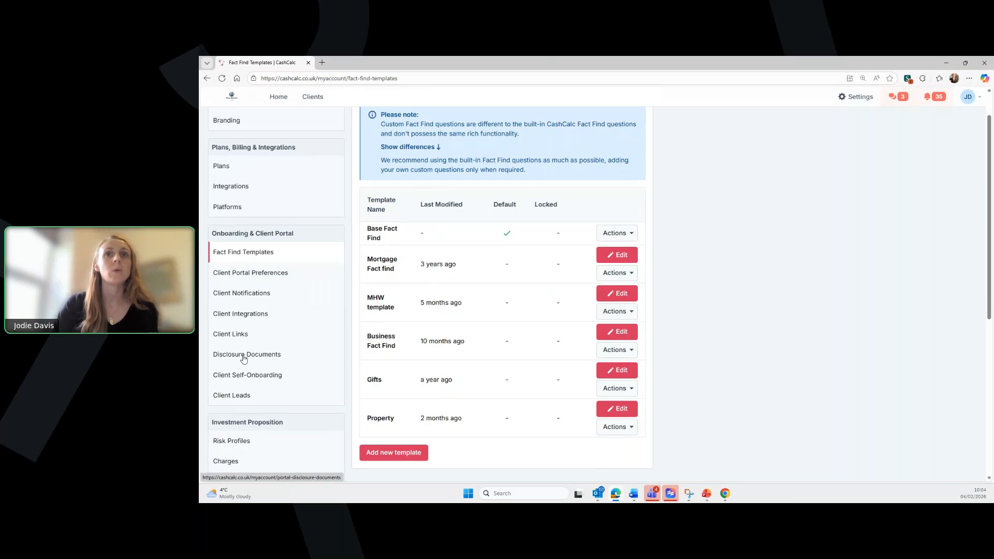
{"action": "left_click", "coordinate": [241, 335]}
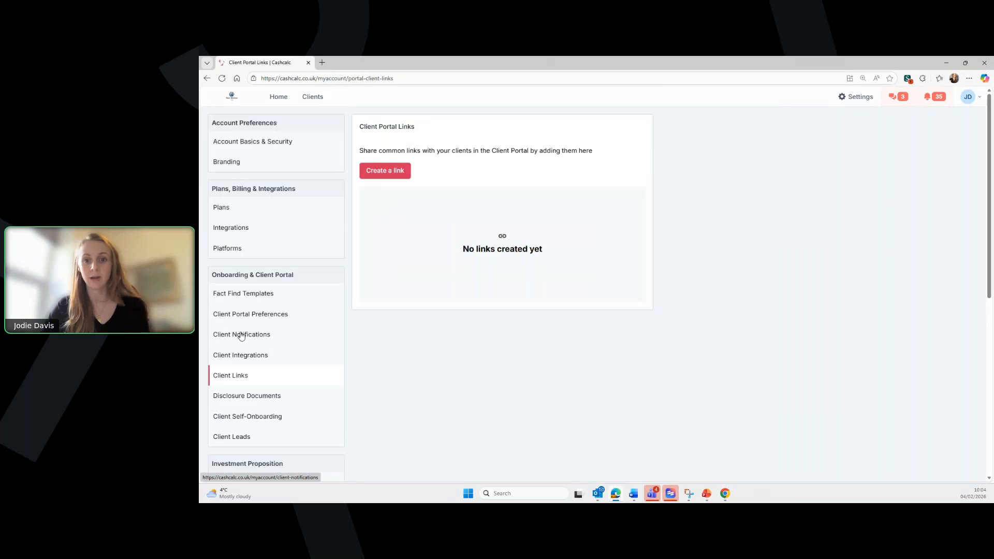
{"action": "left_click", "coordinate": [263, 398]}
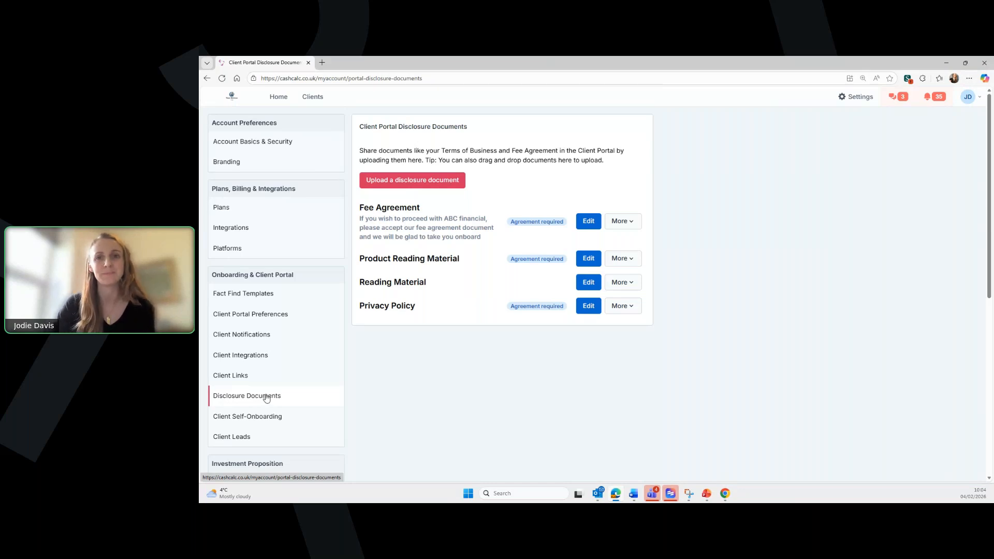
{"action": "scroll", "coordinate": [268, 394], "scroll_direction": "down", "scroll_amount": 1}
- Review Client Self-Onboarding settings unchanged, then return to the Home dashboard showing 89 clients
{"action": "left_click", "coordinate": [283, 379]}
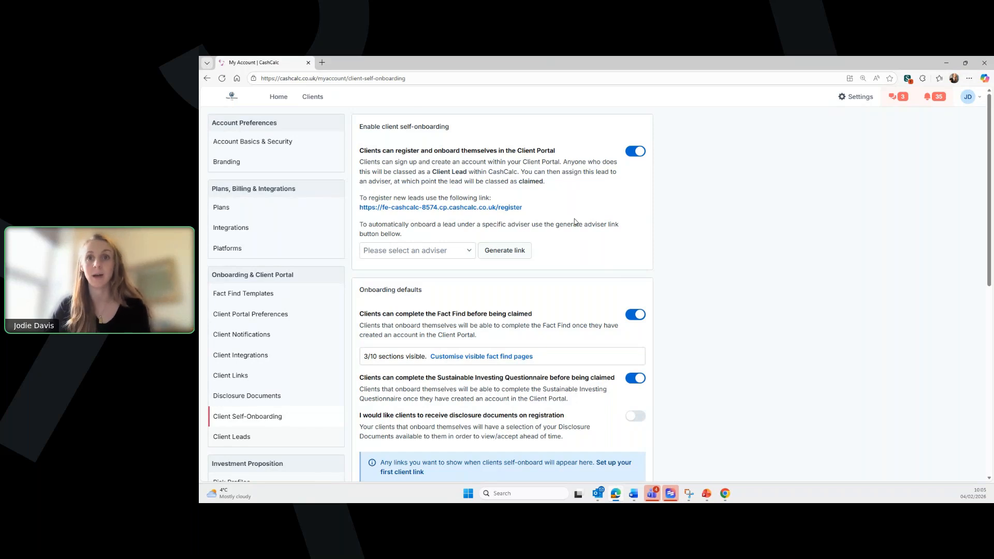
{"action": "scroll", "coordinate": [393, 261], "scroll_direction": "down", "scroll_amount": 2}
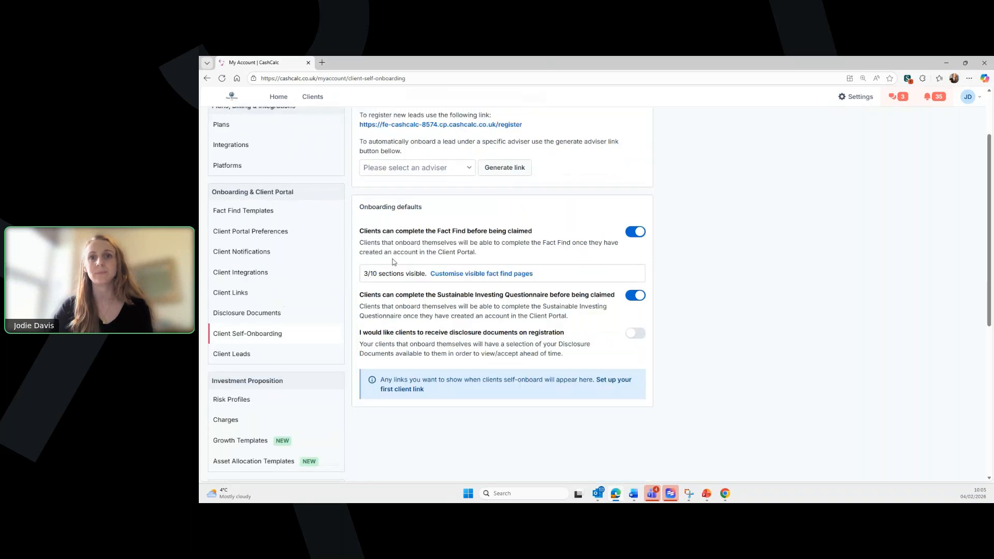
{"action": "scroll", "coordinate": [578, 270], "scroll_direction": "up", "scroll_amount": 2}
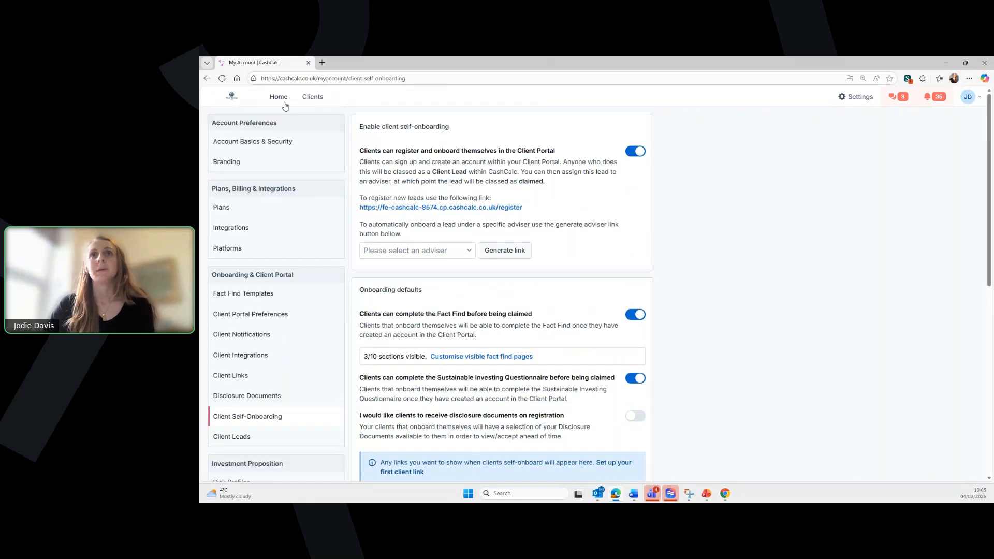
{"action": "left_click", "coordinate": [277, 99]}
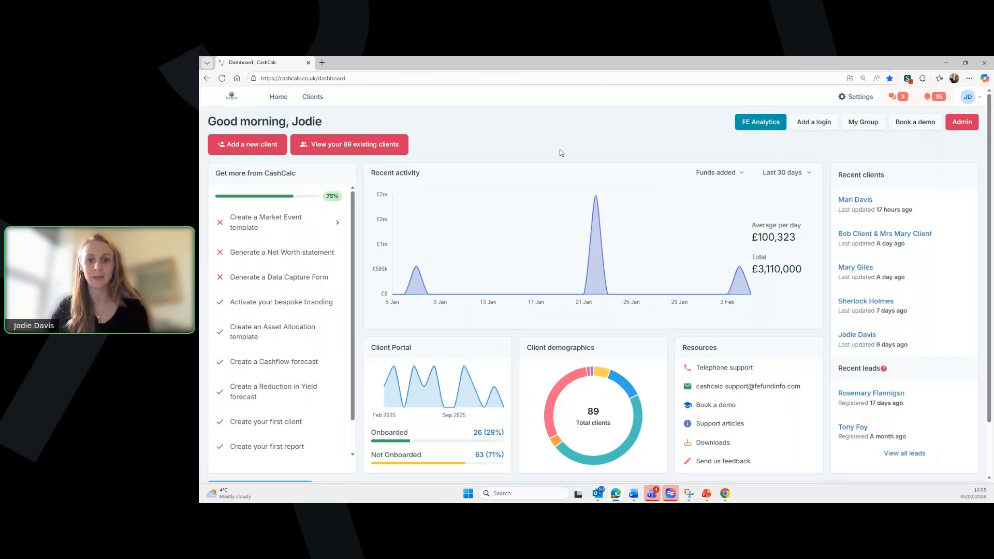
- Start a new client imported from Iress Xplan by searching the client's first name and picking the match
{"action": "left_click", "coordinate": [340, 148]}
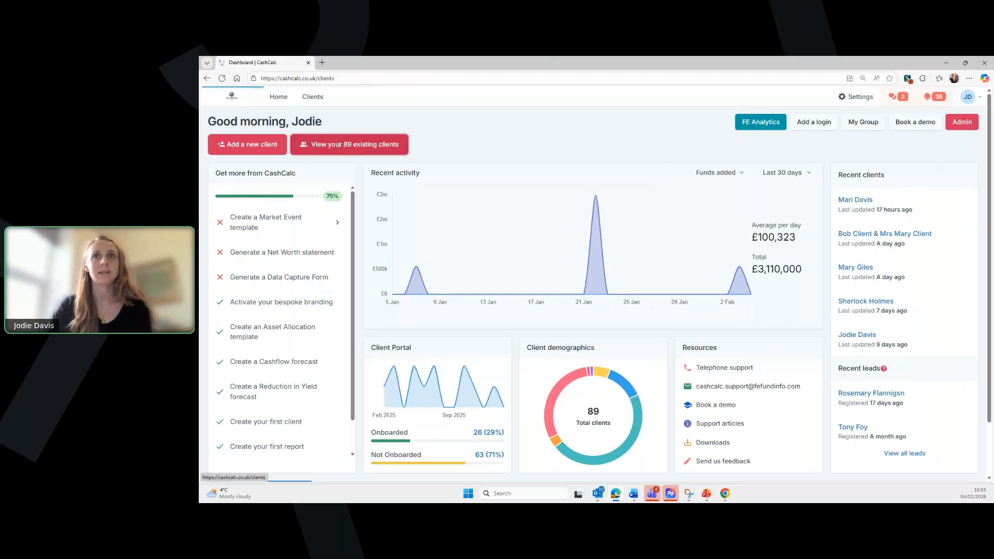
{"action": "left_click", "coordinate": [815, 127]}
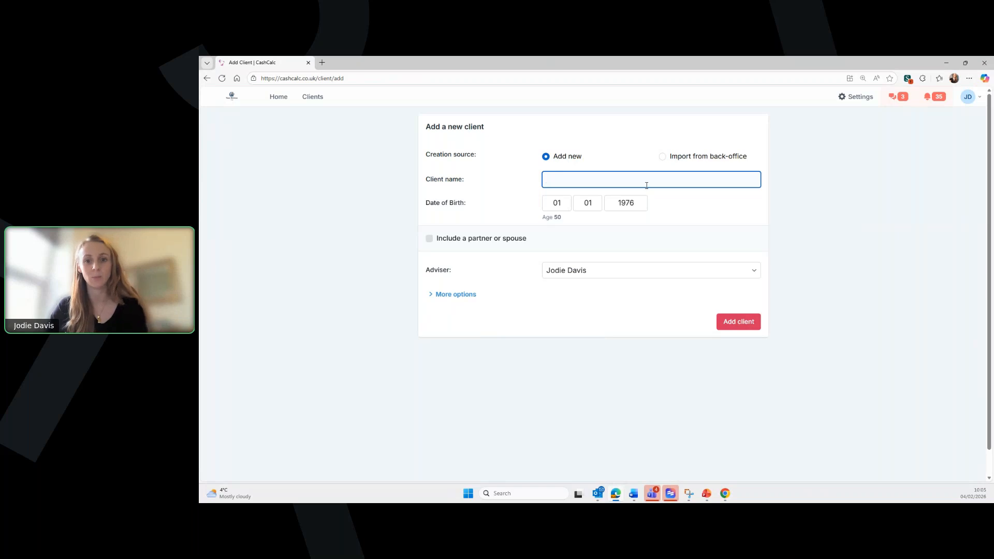
{"action": "left_click", "coordinate": [663, 157]}
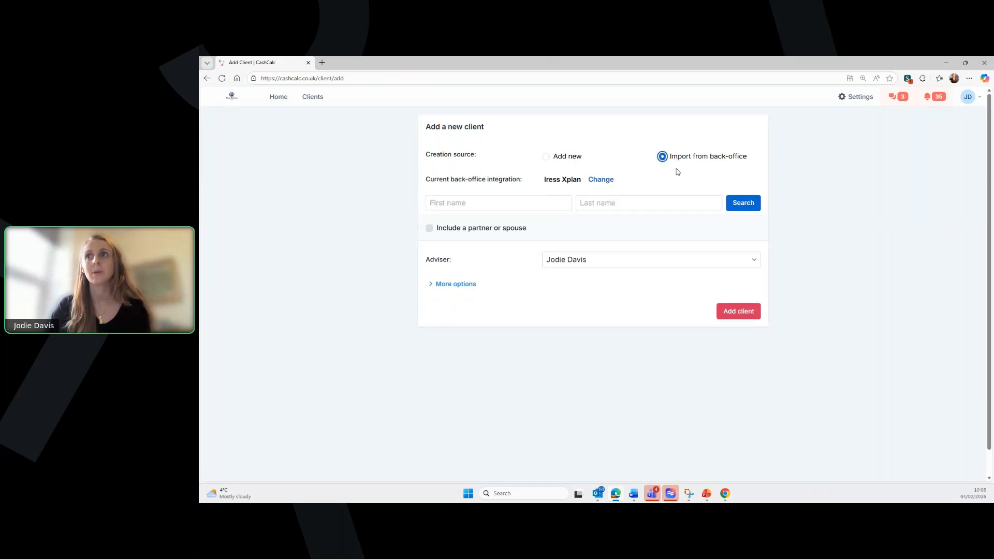
{"action": "left_click", "coordinate": [480, 202]}
{"action": "type", "text": "clare"}
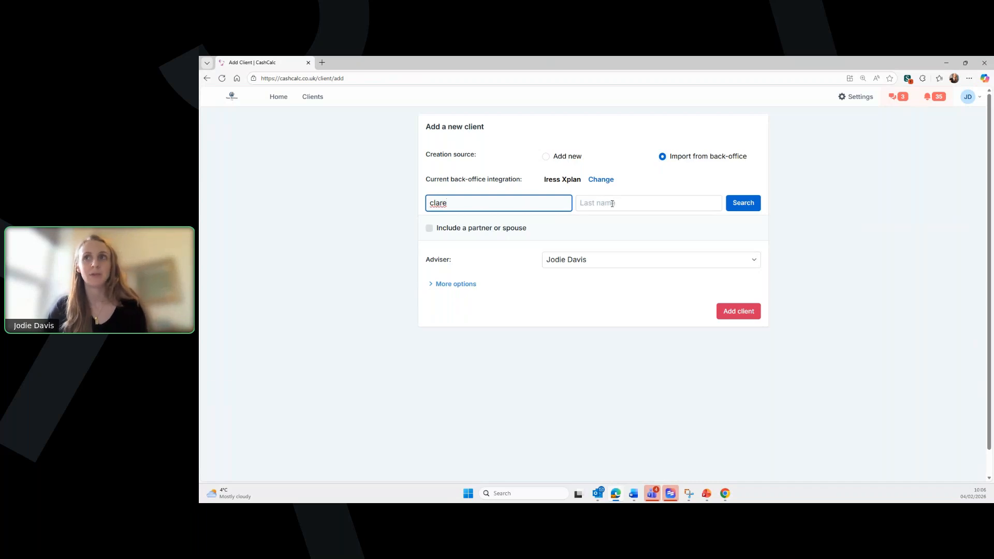
{"action": "left_click", "coordinate": [739, 205]}
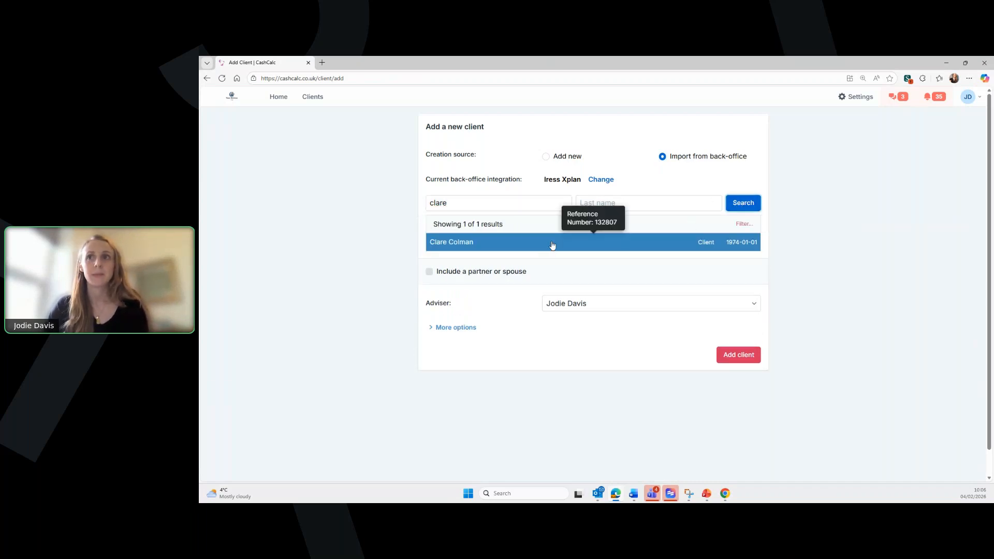
{"action": "left_click", "coordinate": [567, 247]}
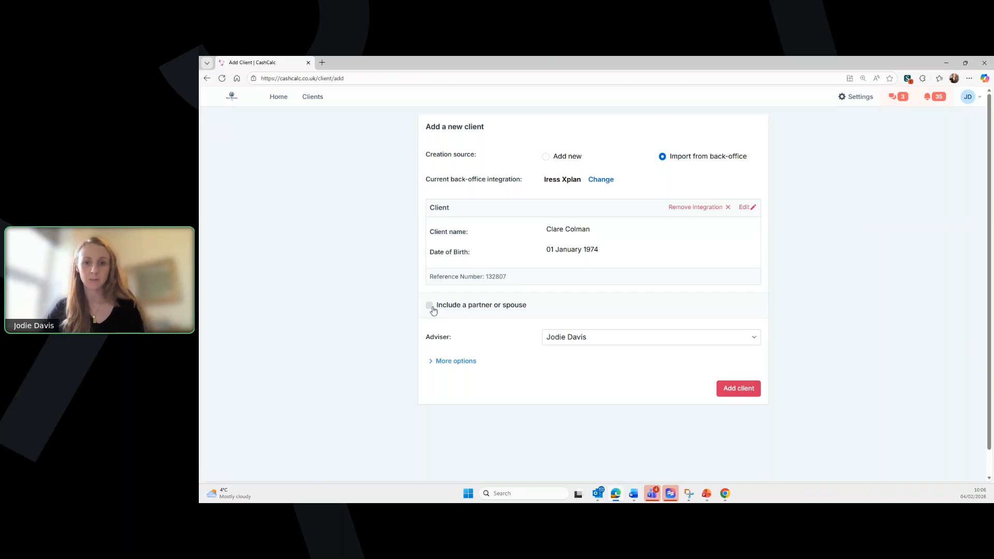
- Leave the new client without a partner or spouse included
{"action": "left_click", "coordinate": [430, 306]}
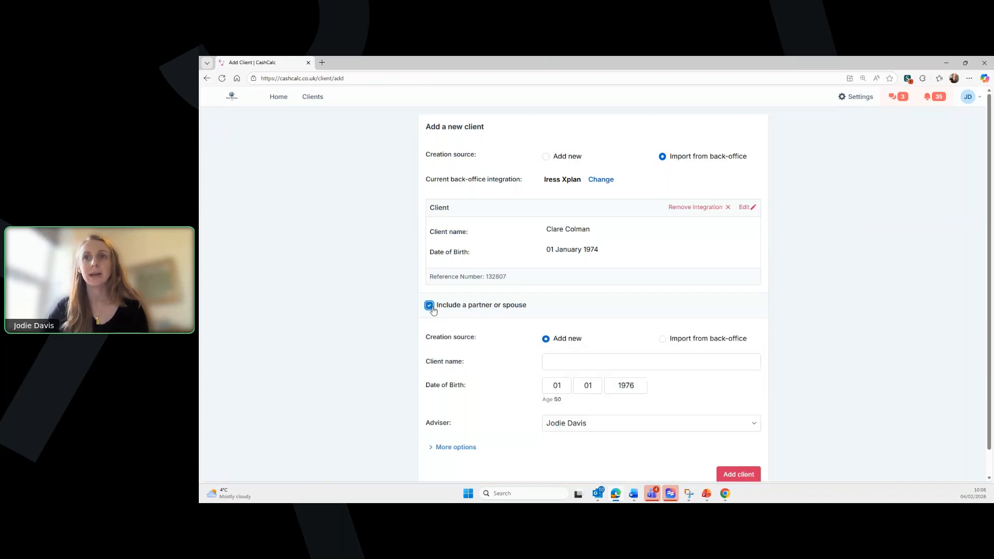
{"action": "left_click", "coordinate": [662, 339]}
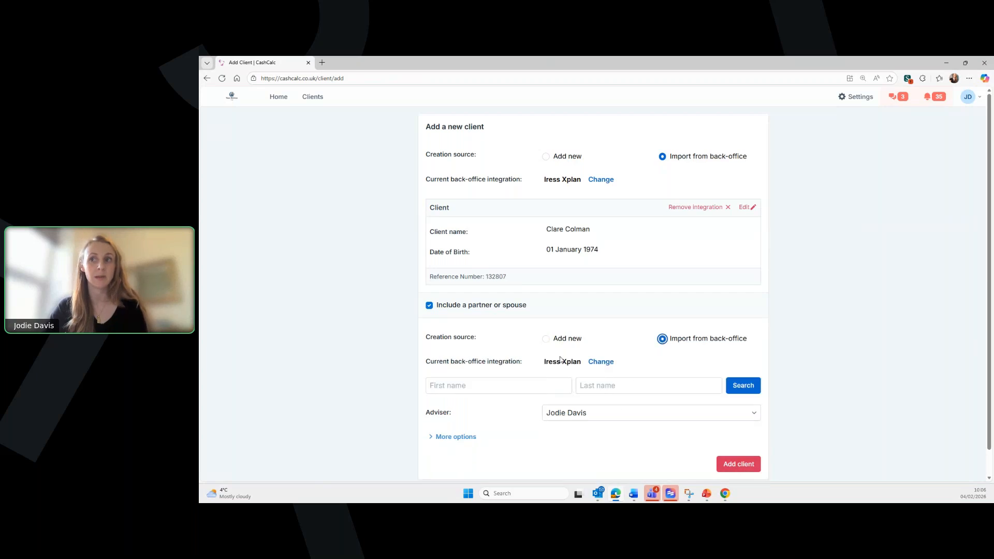
{"action": "left_click", "coordinate": [429, 306]}
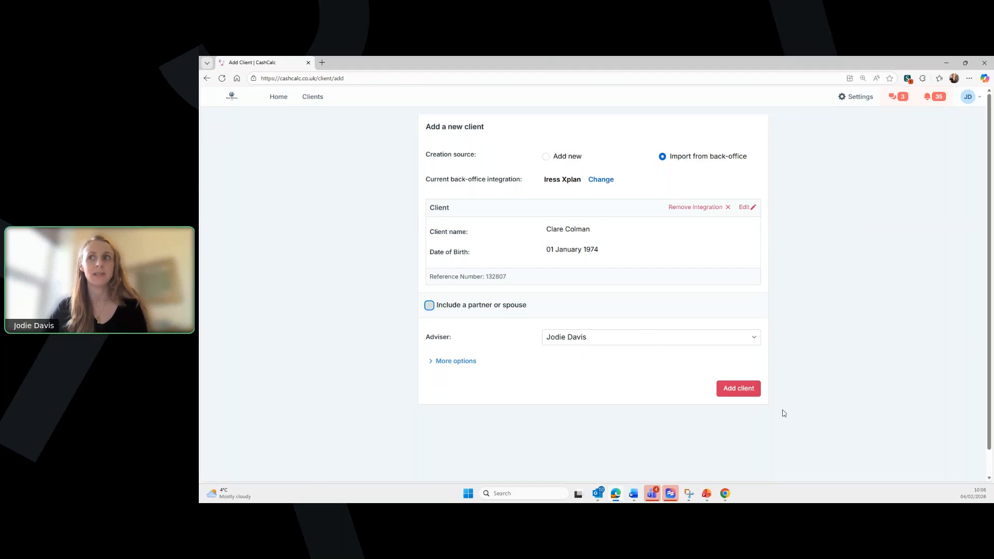
{"action": "left_click", "coordinate": [735, 390]}
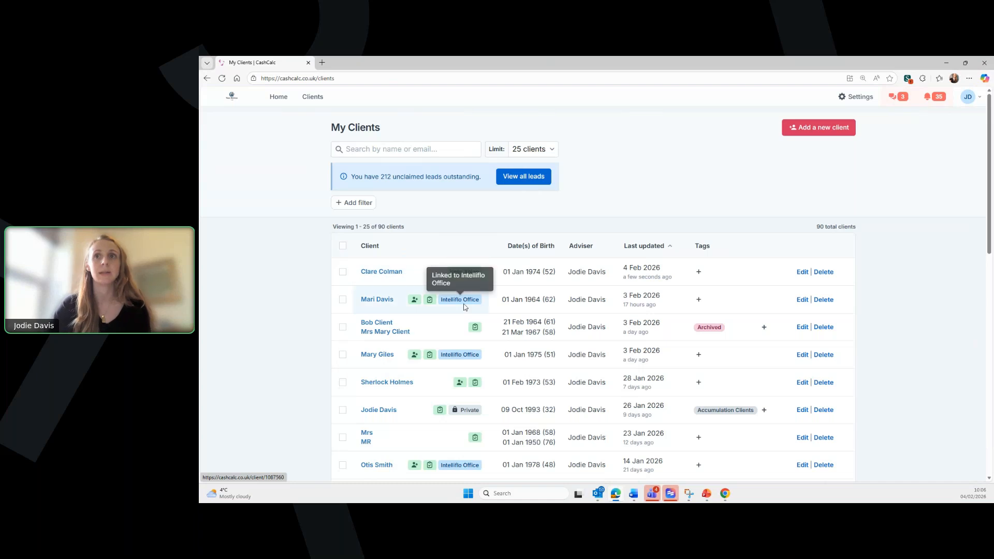
{"action": "left_click", "coordinate": [382, 273]}
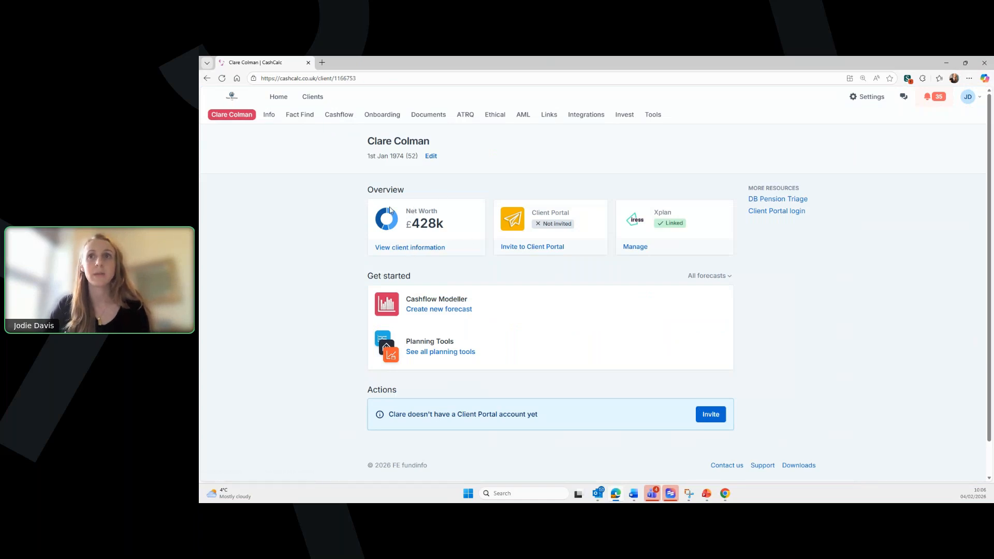
{"action": "left_click", "coordinate": [267, 120]}
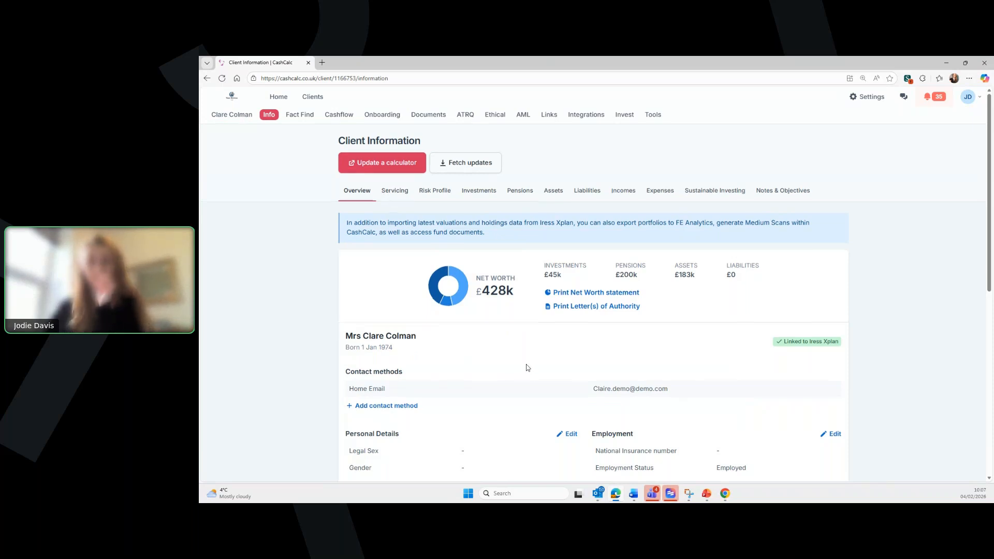
{"action": "scroll", "coordinate": [527, 367], "scroll_direction": "down", "scroll_amount": 4}
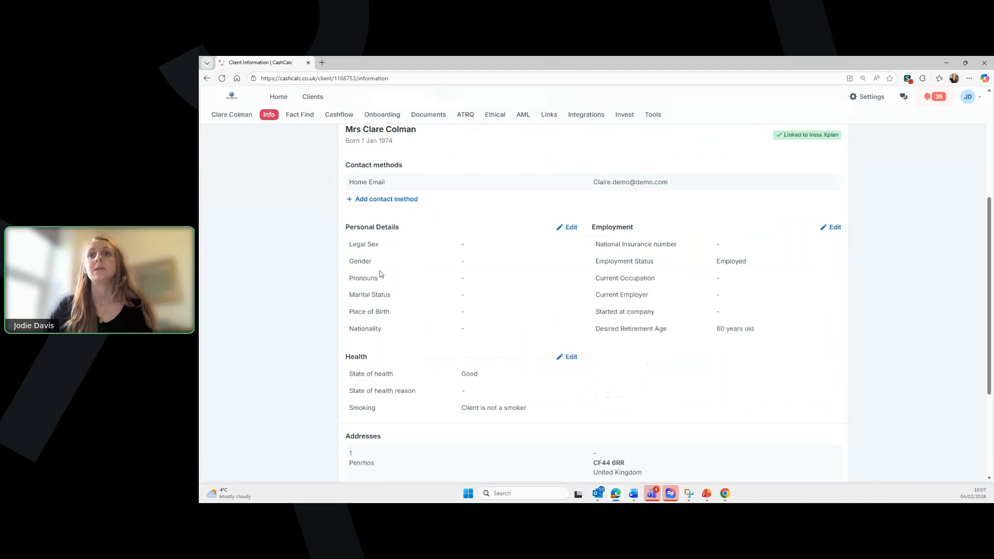
{"action": "scroll", "coordinate": [562, 344], "scroll_direction": "up", "scroll_amount": 2}
{"action": "scroll", "coordinate": [562, 345], "scroll_direction": "up", "scroll_amount": 3}
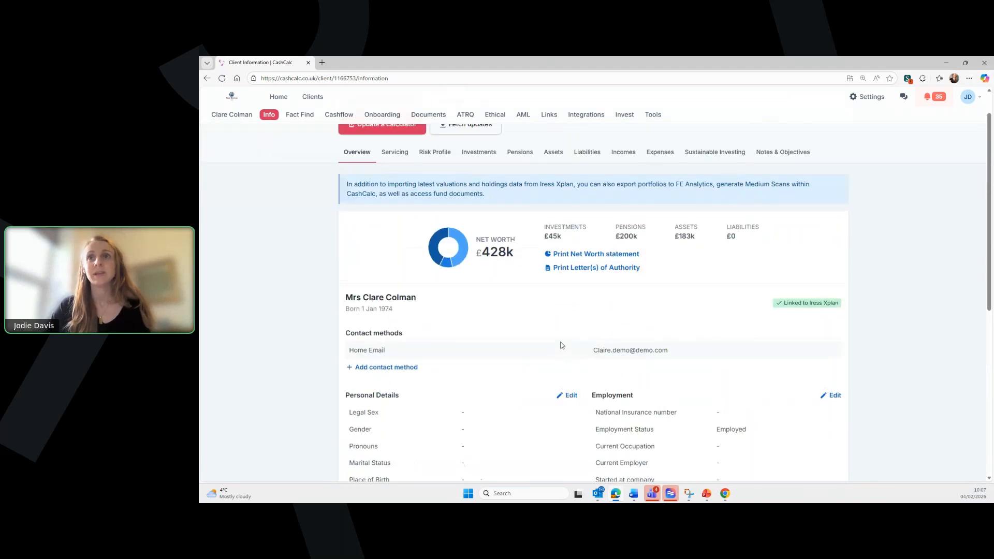
{"action": "scroll", "coordinate": [562, 345], "scroll_direction": "down", "scroll_amount": 4}
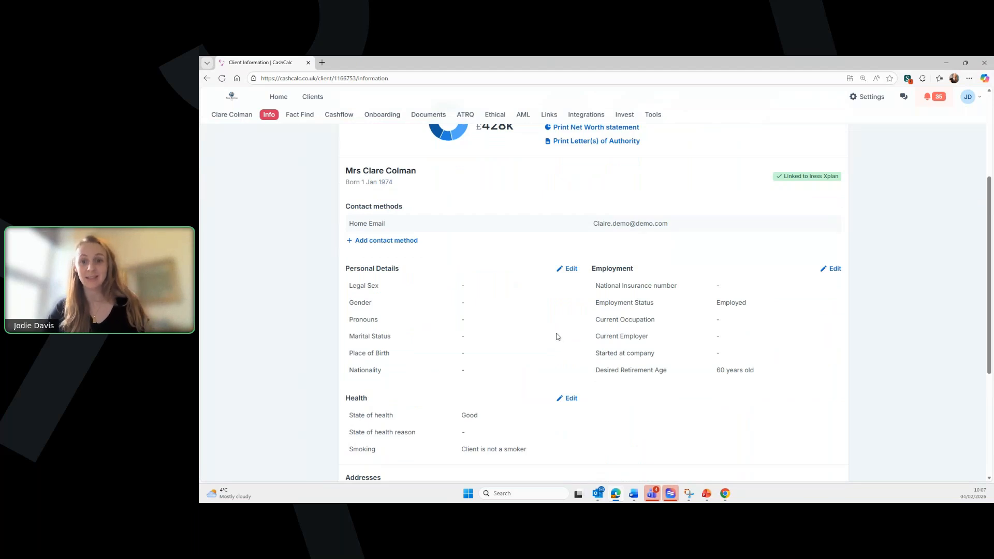
{"action": "scroll", "coordinate": [558, 337], "scroll_direction": "down", "scroll_amount": 1}
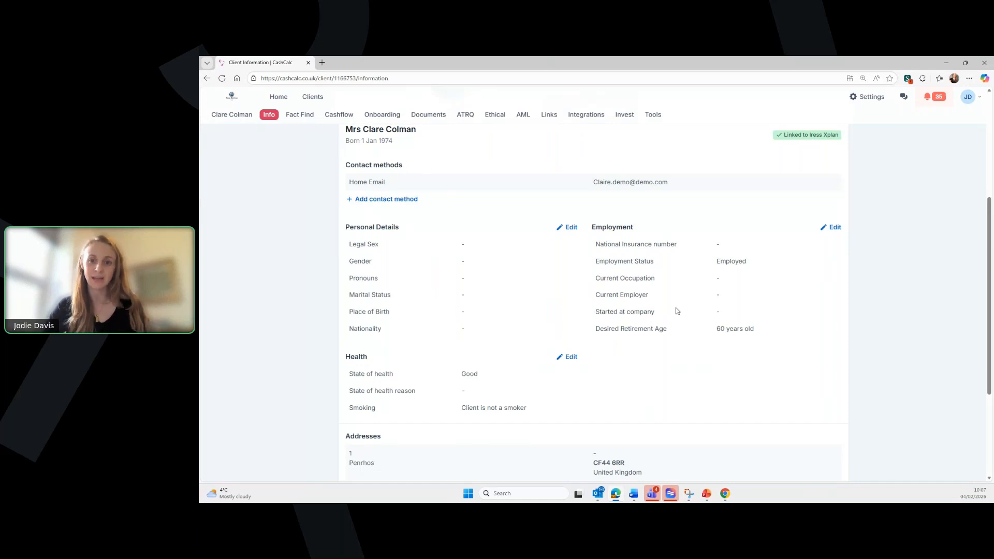
{"action": "scroll", "coordinate": [599, 264], "scroll_direction": "up", "scroll_amount": 3}
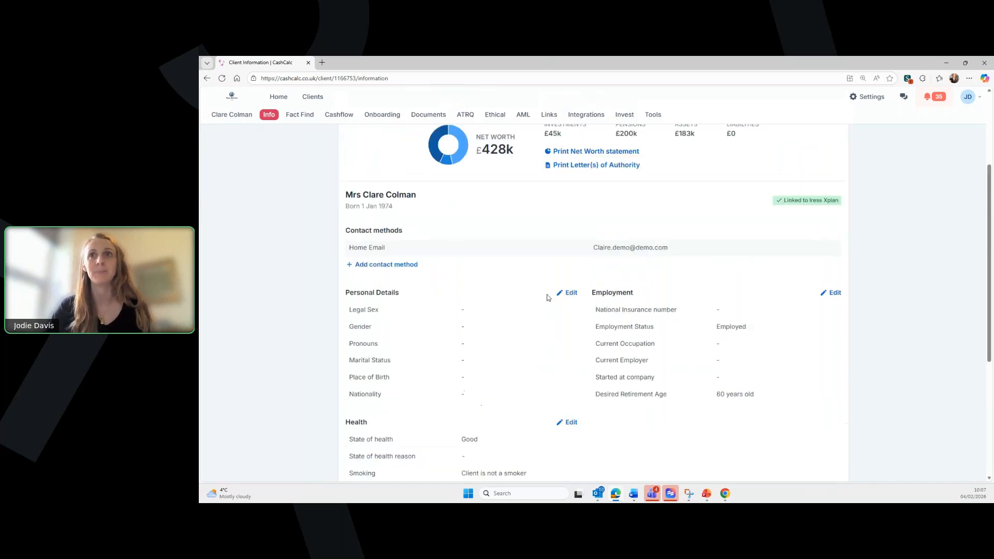
{"action": "scroll", "coordinate": [493, 300], "scroll_direction": "up", "scroll_amount": 1}
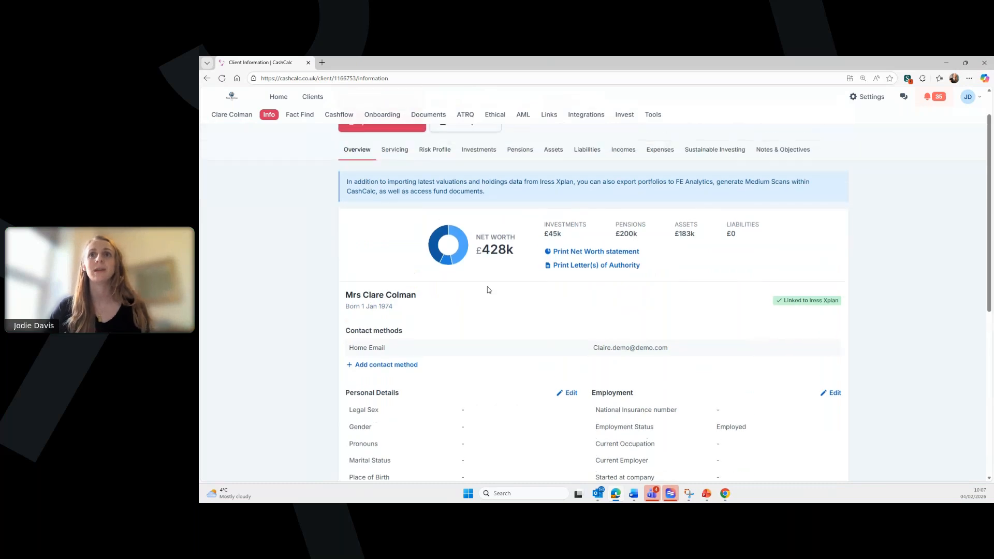
- From the client's Servicing tab, open the Schedule a client review form
{"action": "left_click", "coordinate": [394, 150]}
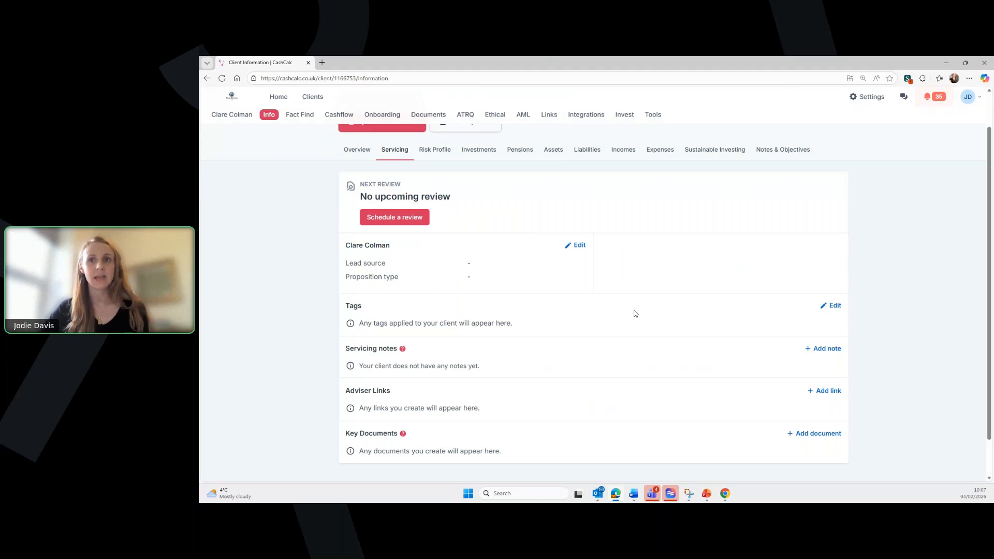
{"action": "mouse_move", "coordinate": [402, 439]}
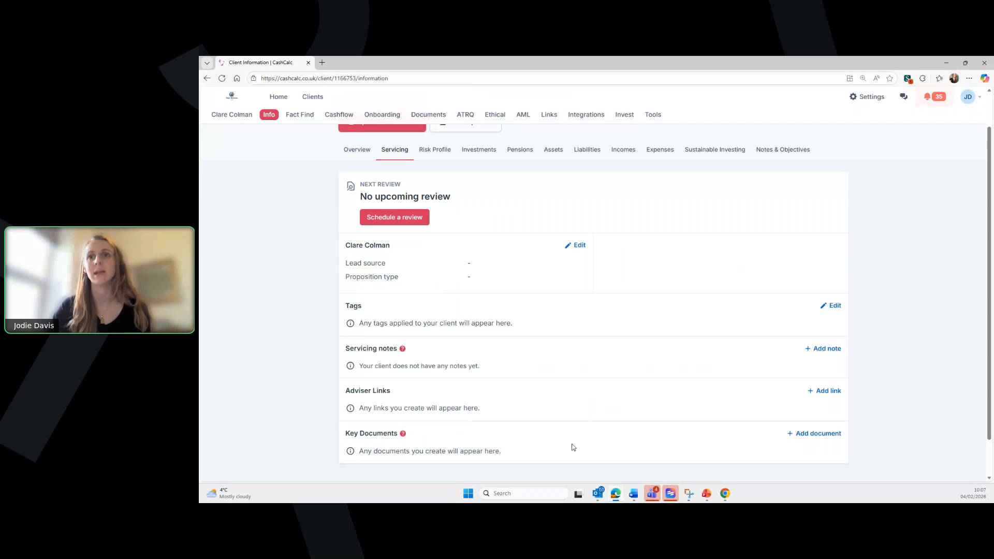
{"action": "left_click", "coordinate": [404, 216]}
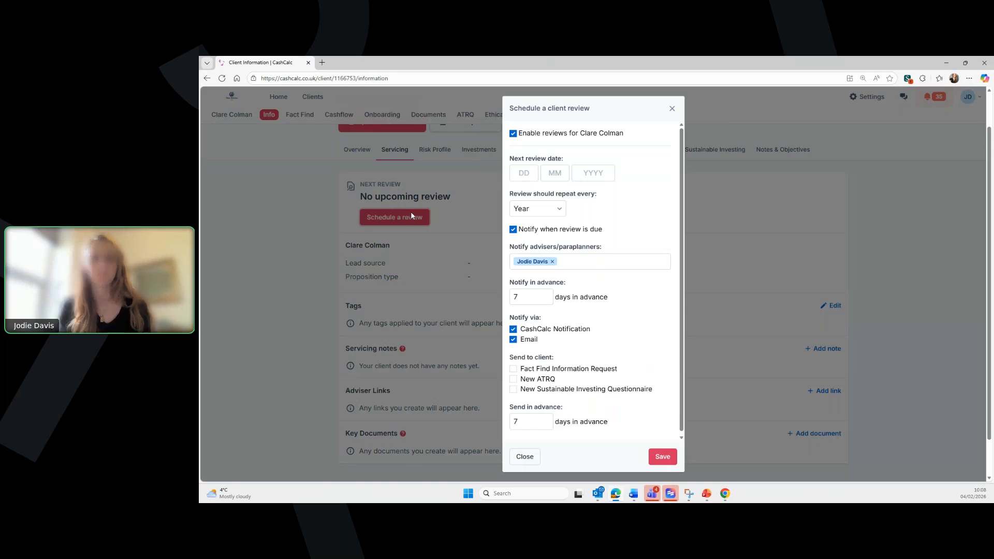
{"action": "scroll", "coordinate": [634, 286], "scroll_direction": "down", "scroll_amount": 1}
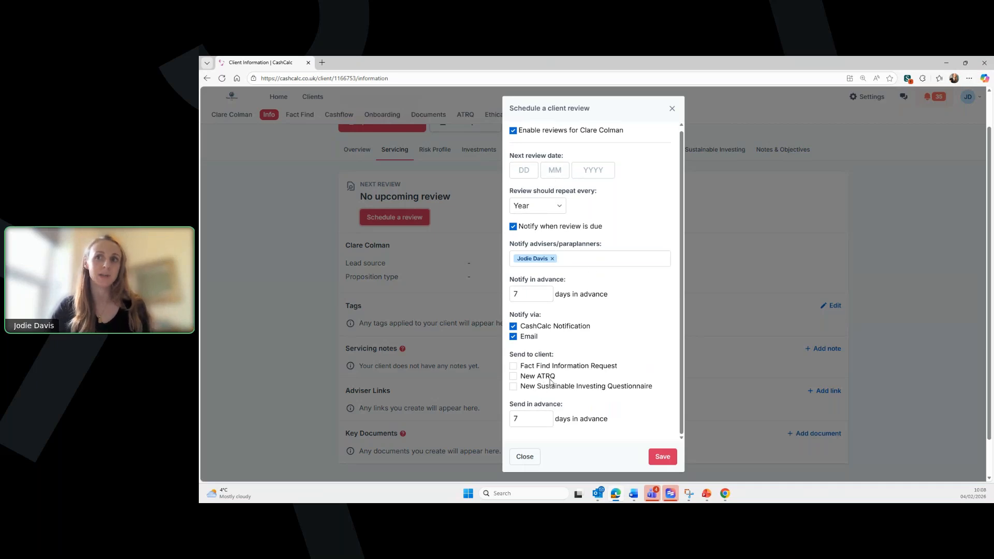
- Discard the review form and check Risk Profile through Expenses, showing £1,500.00 and £1,000.00 monthly expenses
{"action": "left_click", "coordinate": [672, 108]}
{"action": "scroll", "coordinate": [484, 195], "scroll_direction": "up", "scroll_amount": 1}
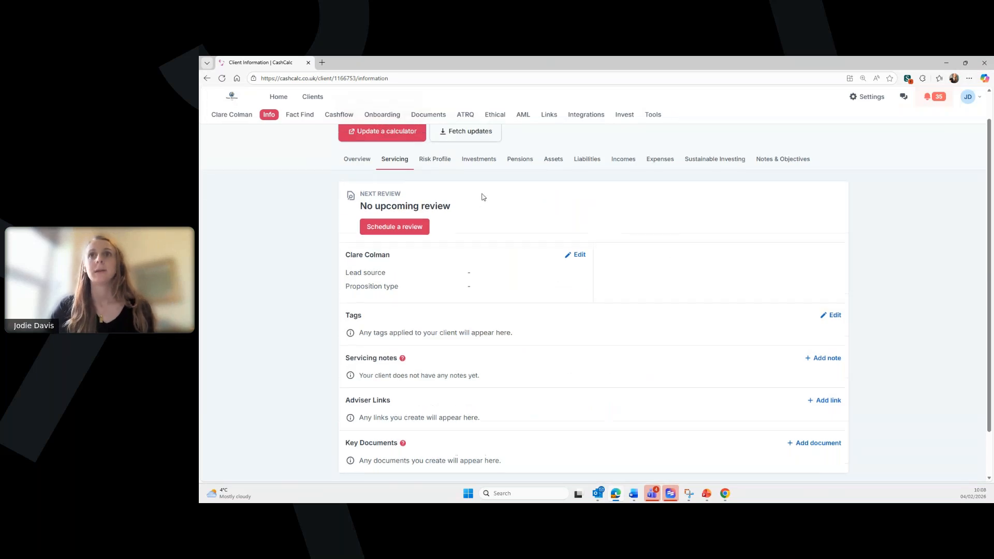
{"action": "left_click", "coordinate": [434, 192]}
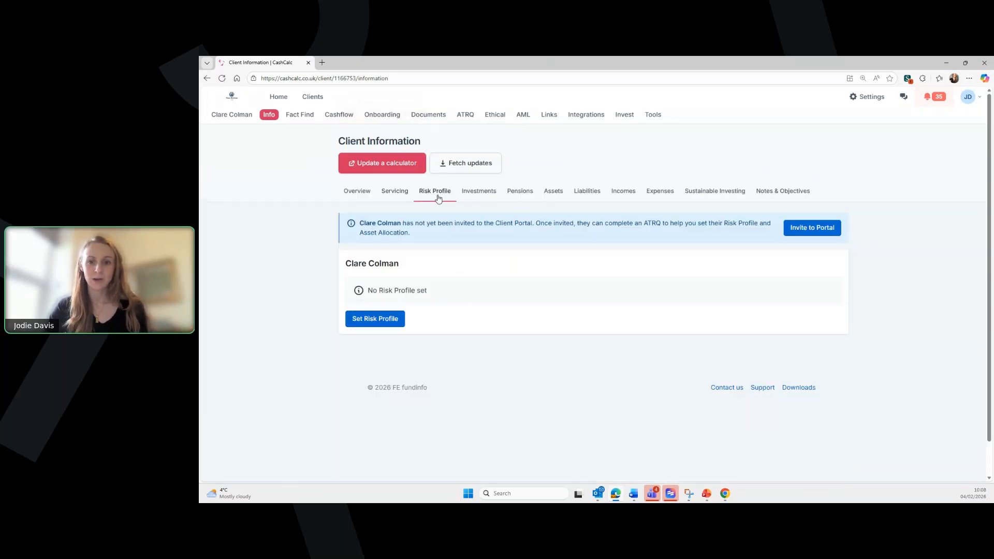
{"action": "left_click", "coordinate": [478, 191]}
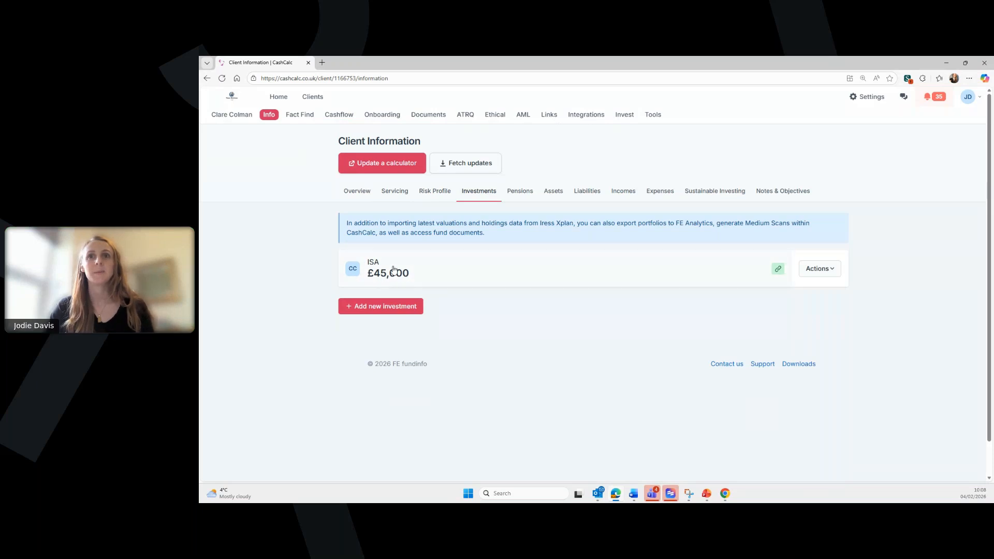
{"action": "left_click", "coordinate": [532, 190]}
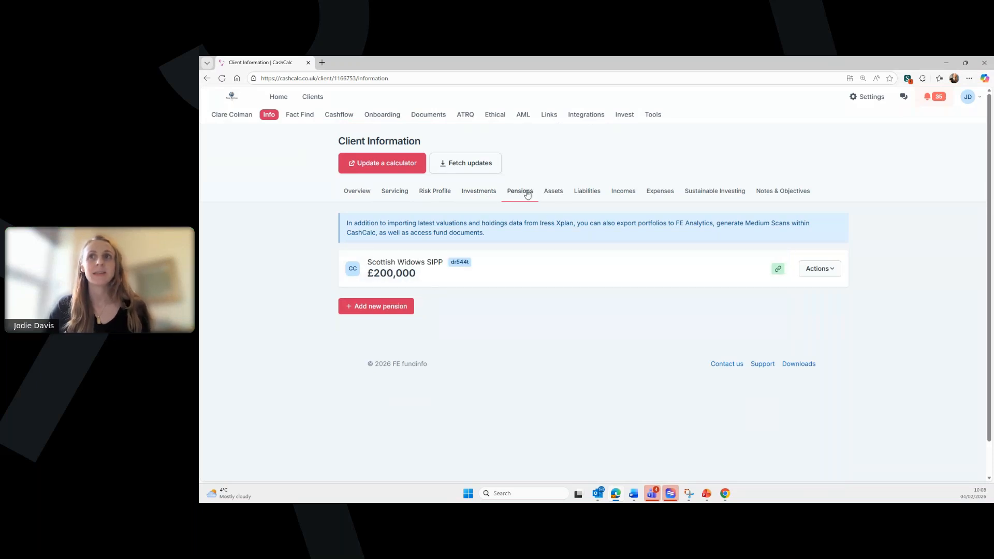
{"action": "left_click", "coordinate": [554, 191]}
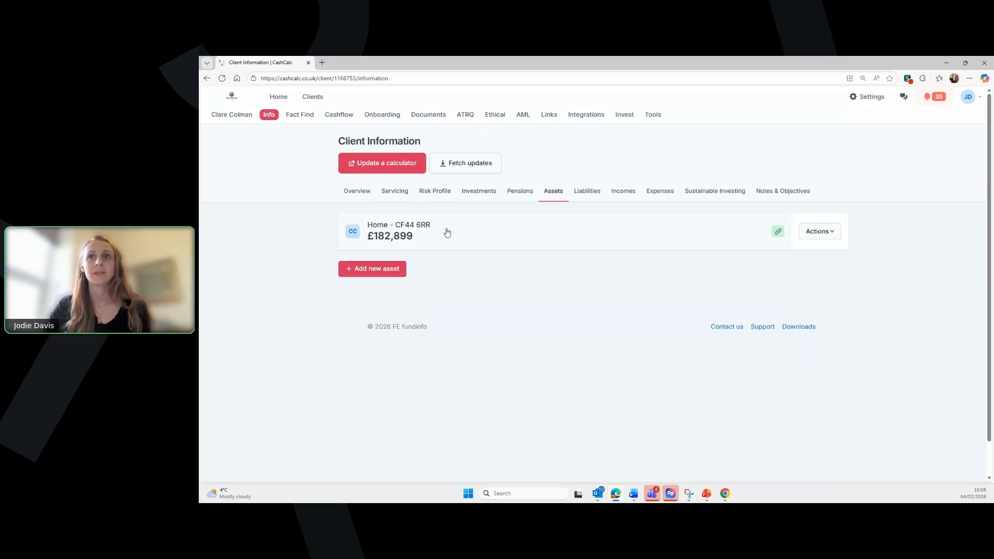
{"action": "left_click", "coordinate": [595, 194]}
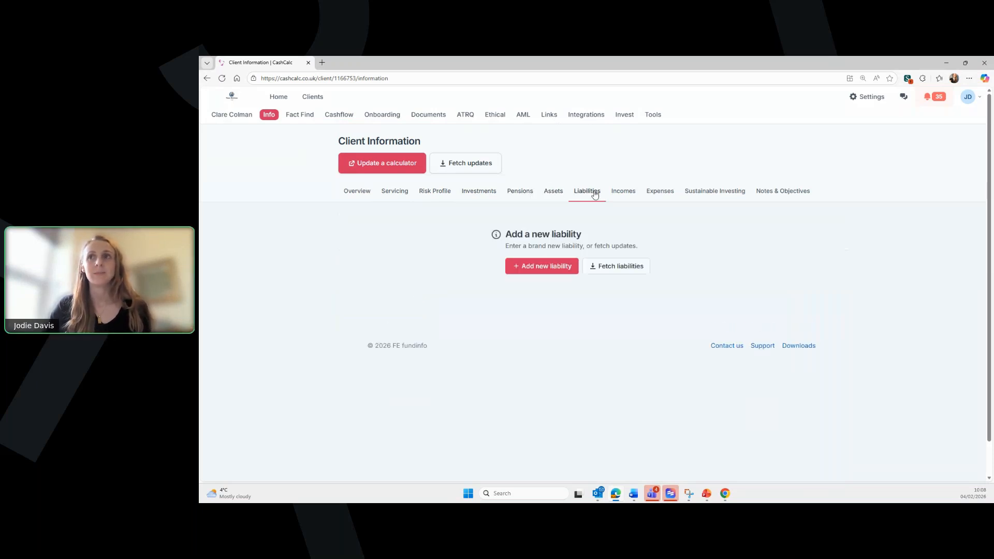
{"action": "left_click", "coordinate": [627, 192]}
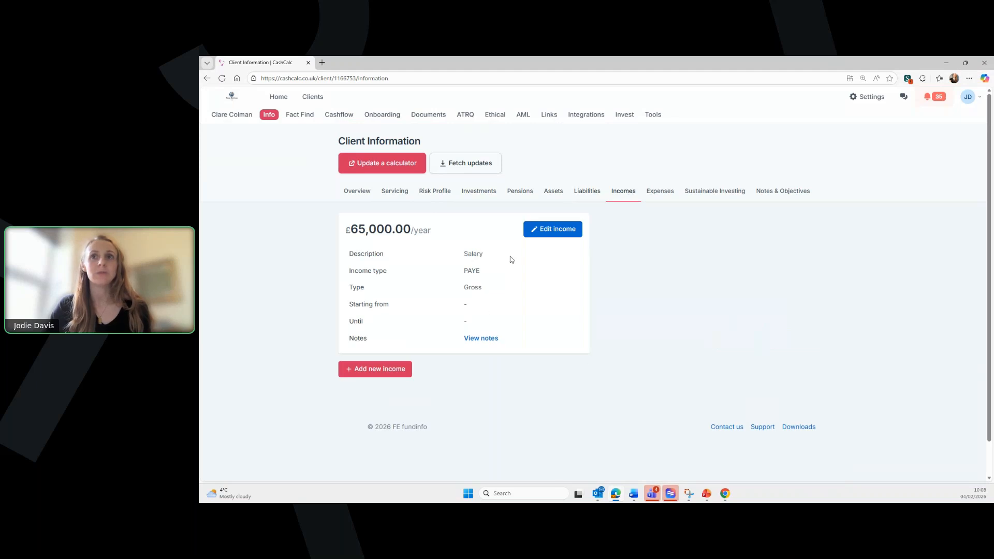
{"action": "left_click", "coordinate": [660, 192]}
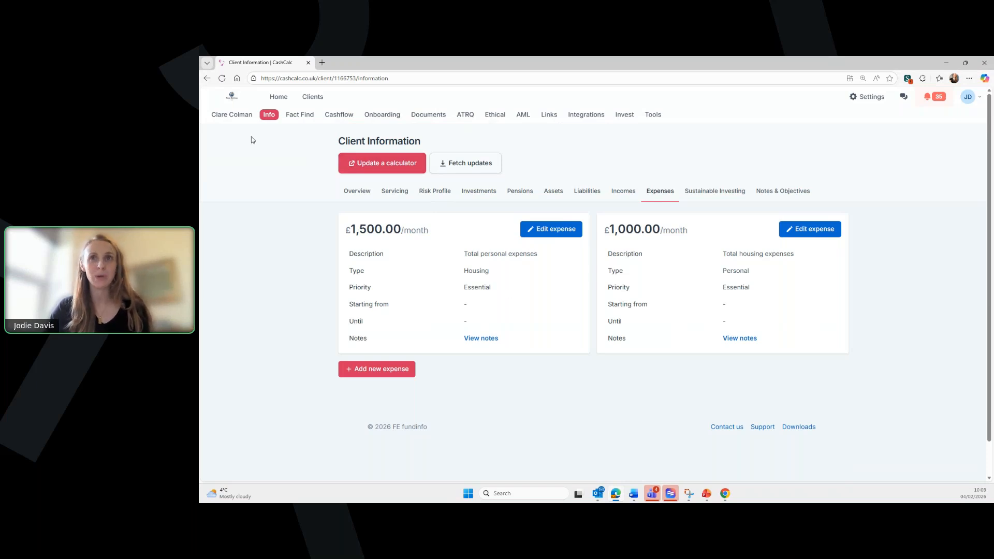
- Start the Client Portal invitation from the Onboarding tab and read its secure-account email preview
{"action": "left_click", "coordinate": [383, 115]}
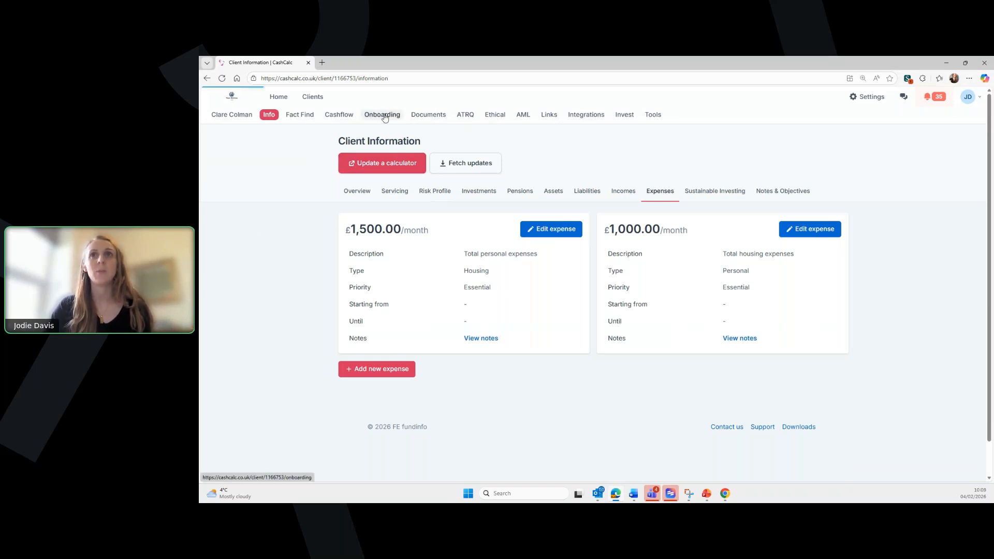
{"action": "left_click", "coordinate": [402, 178]}
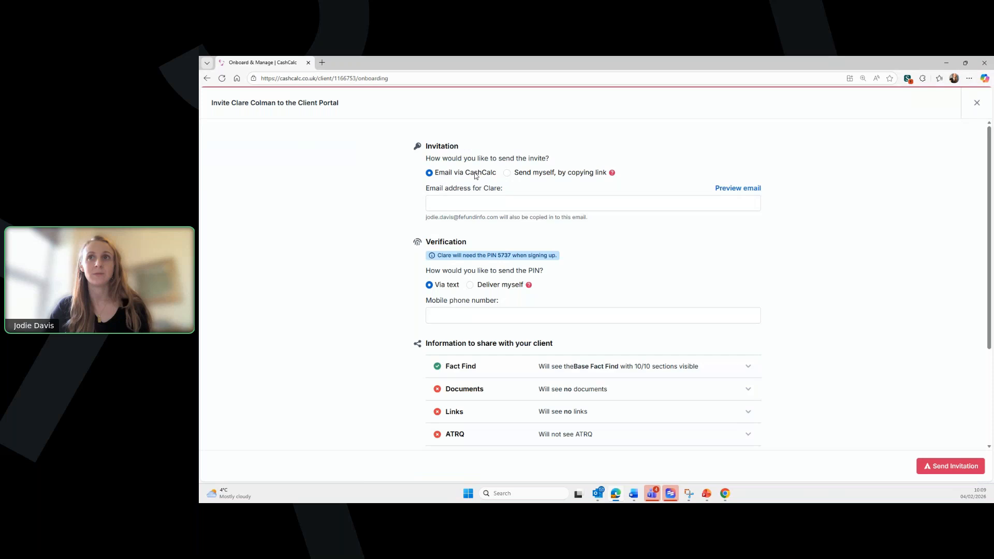
{"action": "left_click", "coordinate": [723, 189]}
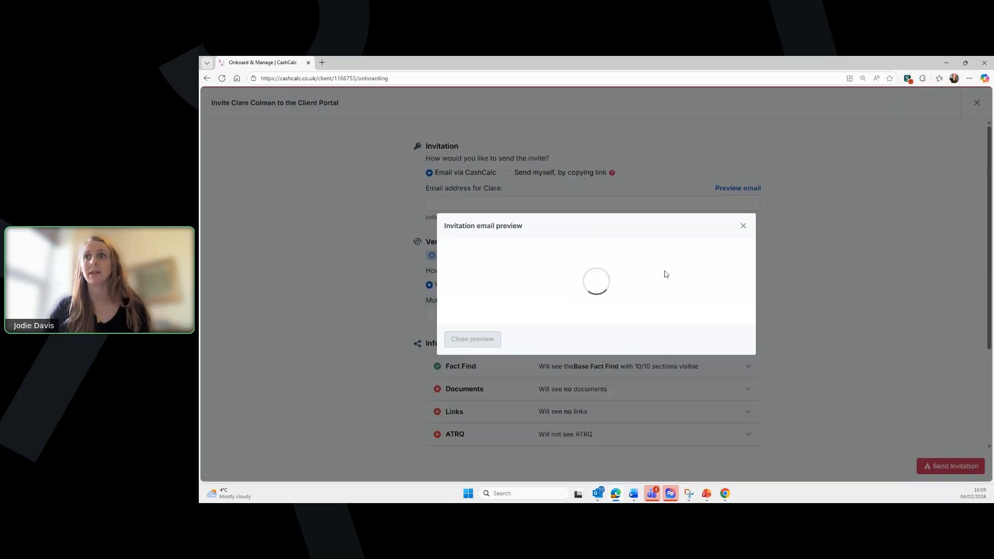
{"action": "scroll", "coordinate": [657, 296], "scroll_direction": "down", "scroll_amount": 1}
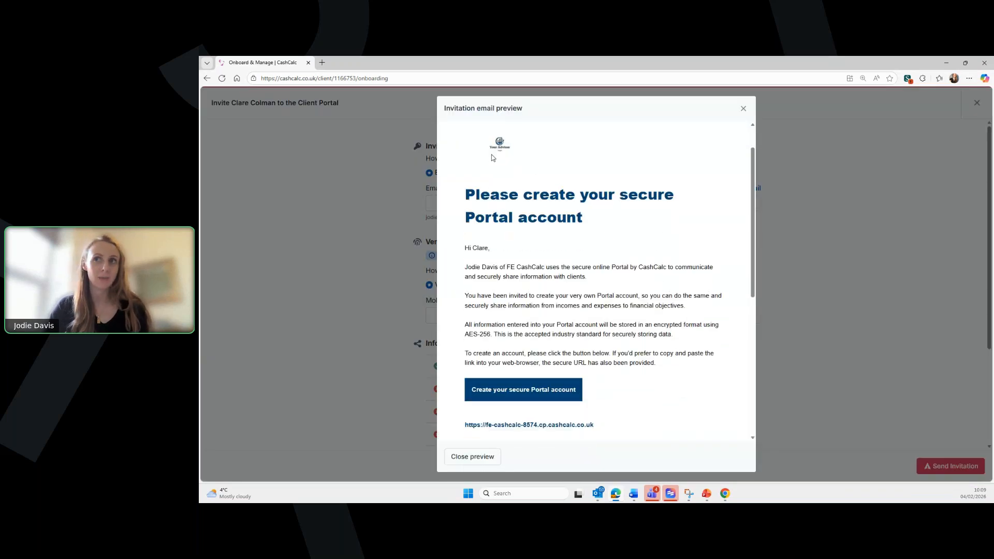
{"action": "scroll", "coordinate": [687, 254], "scroll_direction": "down", "scroll_amount": 2}
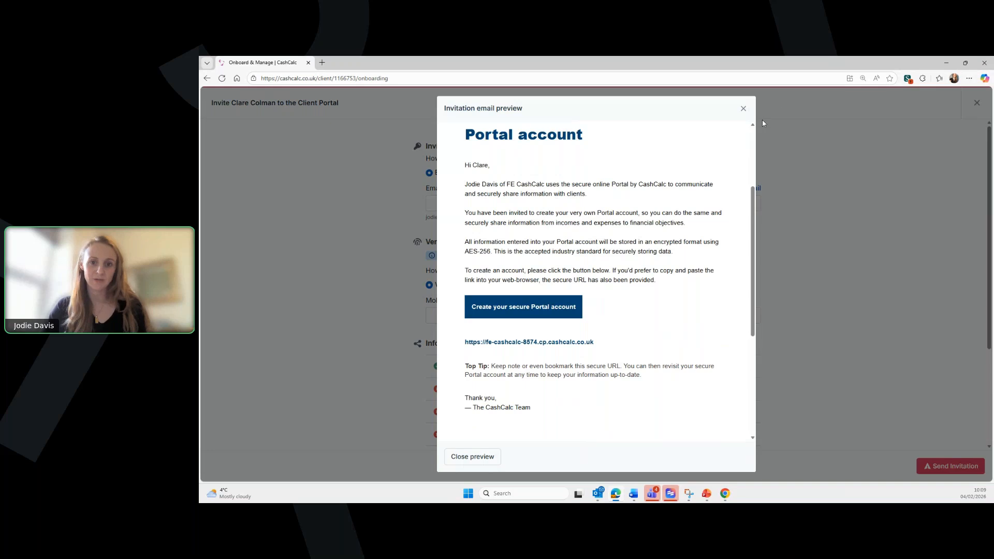
- Choose 'Send myself, by copying link' delivery and enter the client's e-mail address
{"action": "left_click", "coordinate": [746, 108]}
{"action": "left_click", "coordinate": [507, 174]}
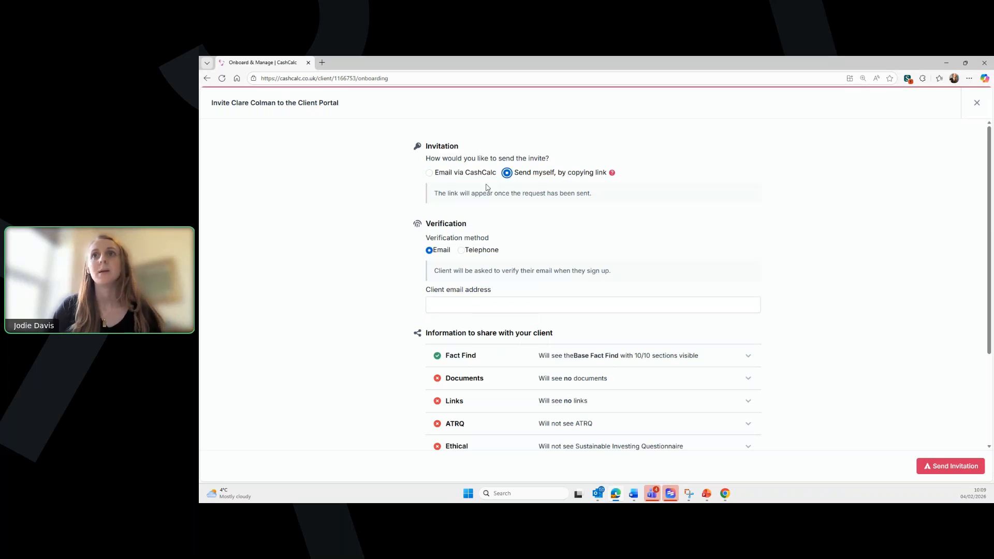
{"action": "left_click", "coordinate": [487, 303]}
{"action": "type", "text": "clare"}
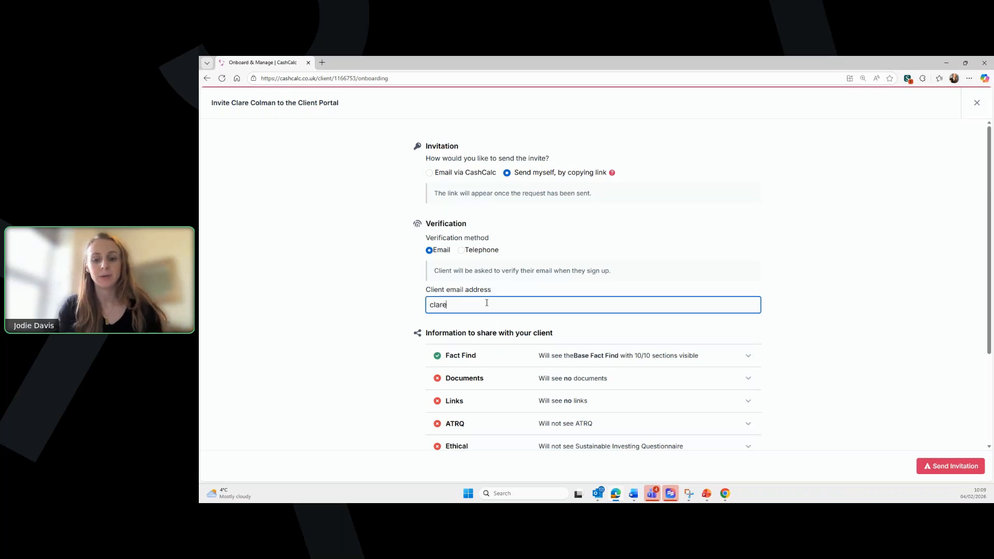
{"action": "type", "text": ".de"}
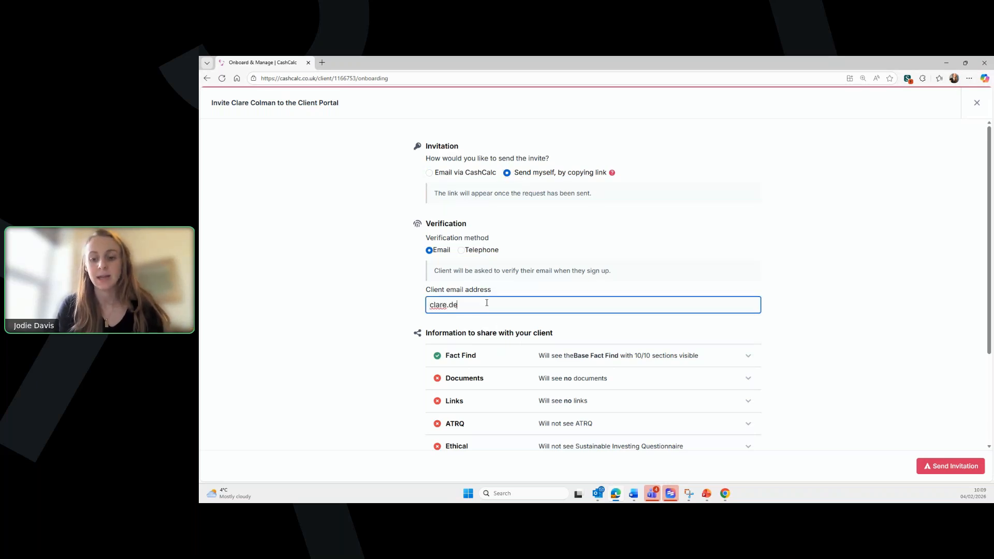
{"action": "type", "text": "mo@dem"}
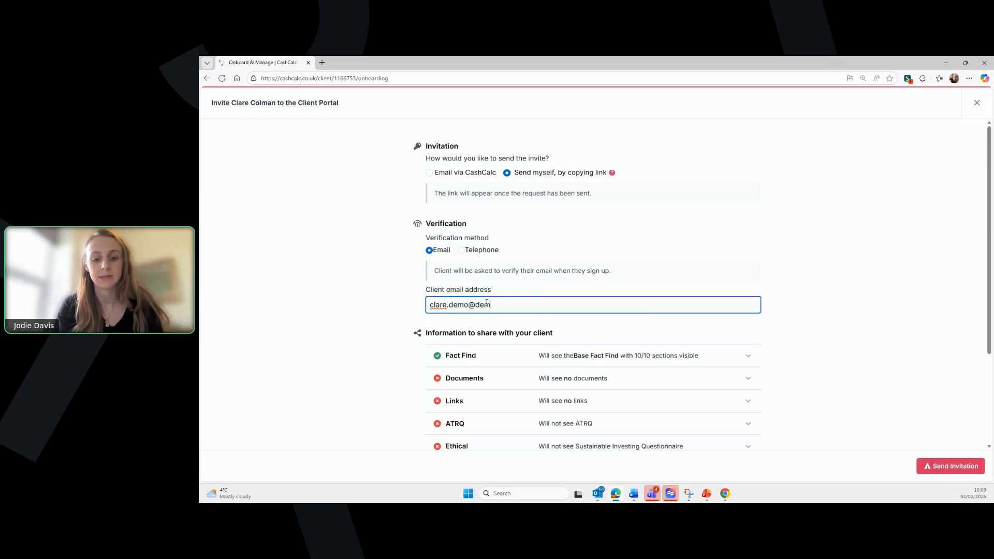
{"action": "type", "text": "o.com"}
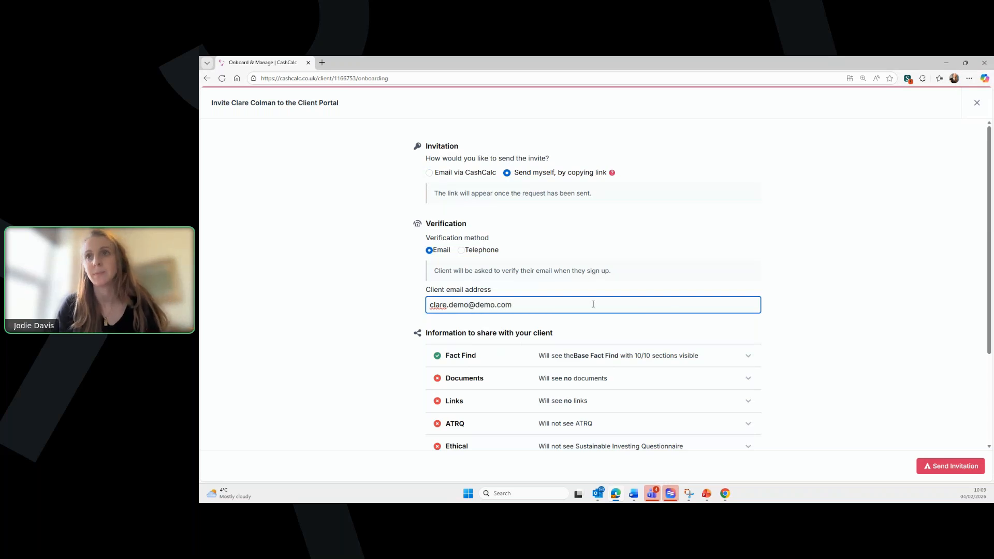
{"action": "scroll", "coordinate": [654, 282], "scroll_direction": "down", "scroll_amount": 3}
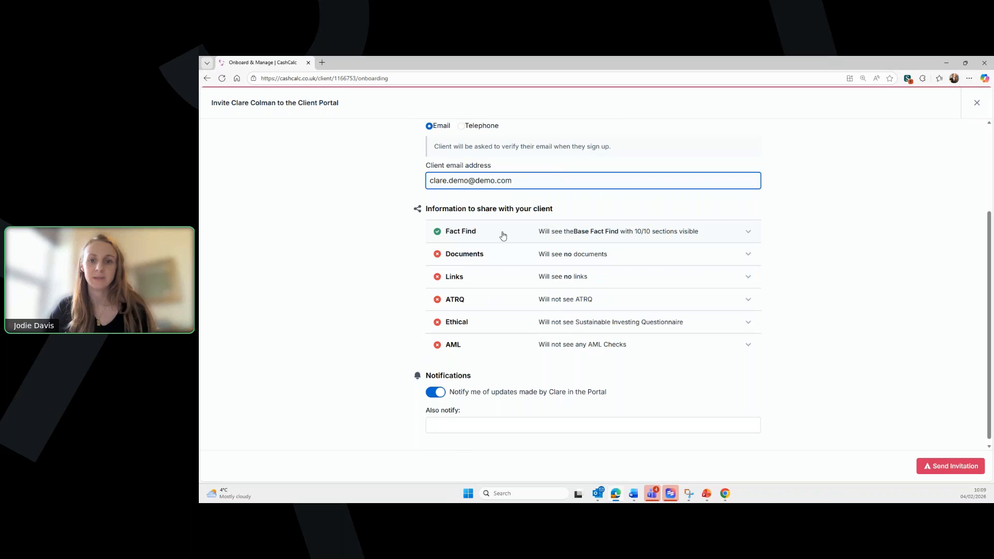
- Check the Fact Find template being shared in the invitation
{"action": "left_click", "coordinate": [687, 238]}
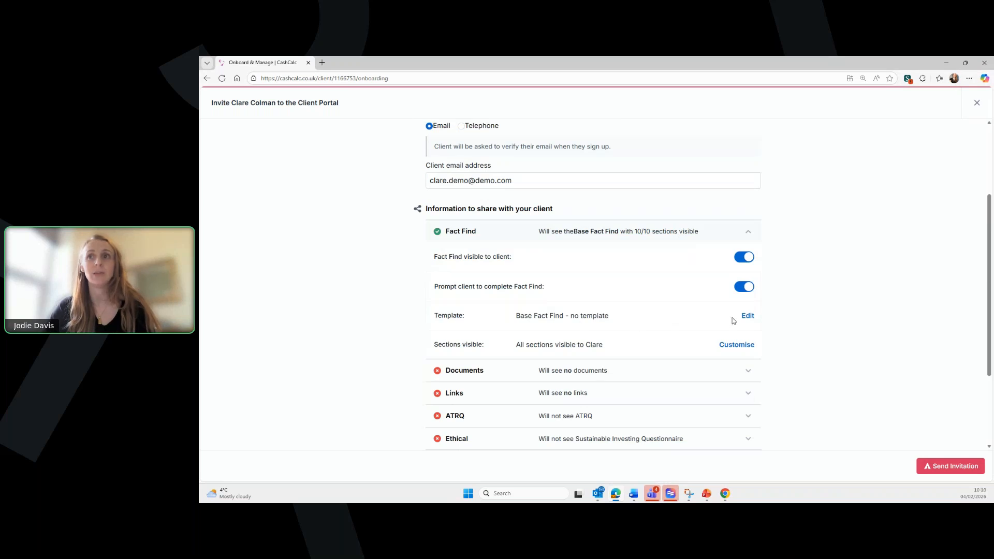
{"action": "left_click_drag", "start_coordinate": [528, 315], "coordinate": [597, 317]}
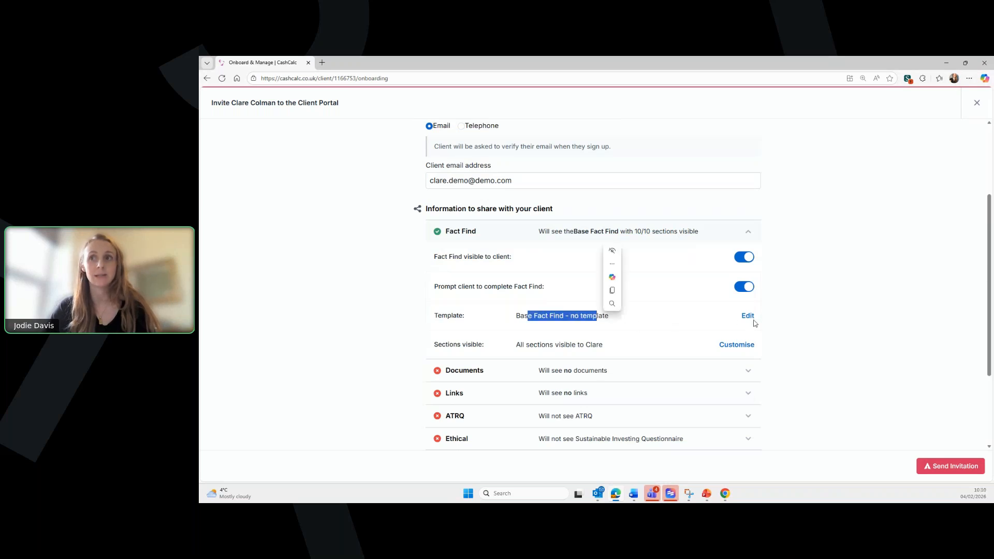
{"action": "left_click", "coordinate": [631, 314]}
{"action": "left_click", "coordinate": [466, 234]}
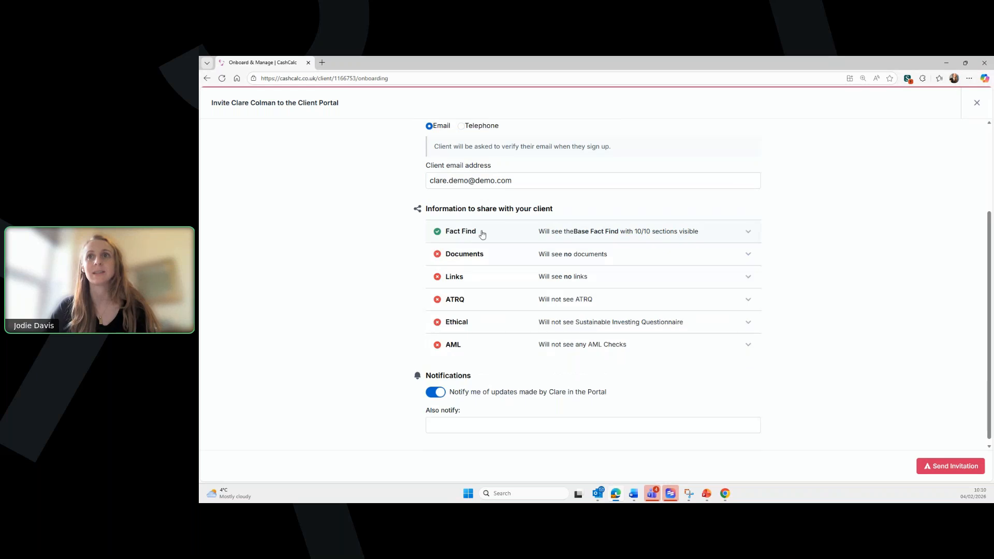
- Switch on sharing for Reading Material and Privacy Policy, leaving Send new document unused
{"action": "left_click", "coordinate": [607, 258]}
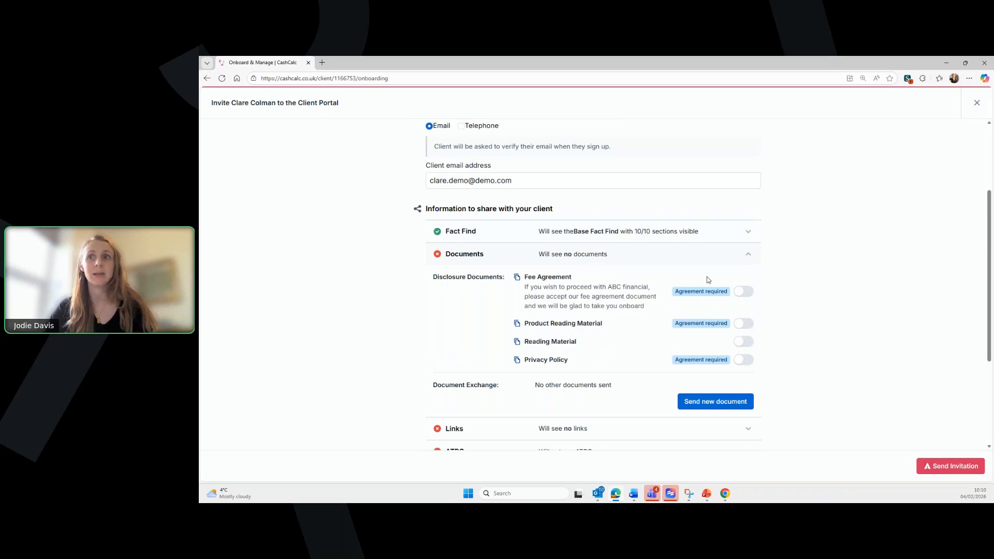
{"action": "left_click", "coordinate": [745, 342]}
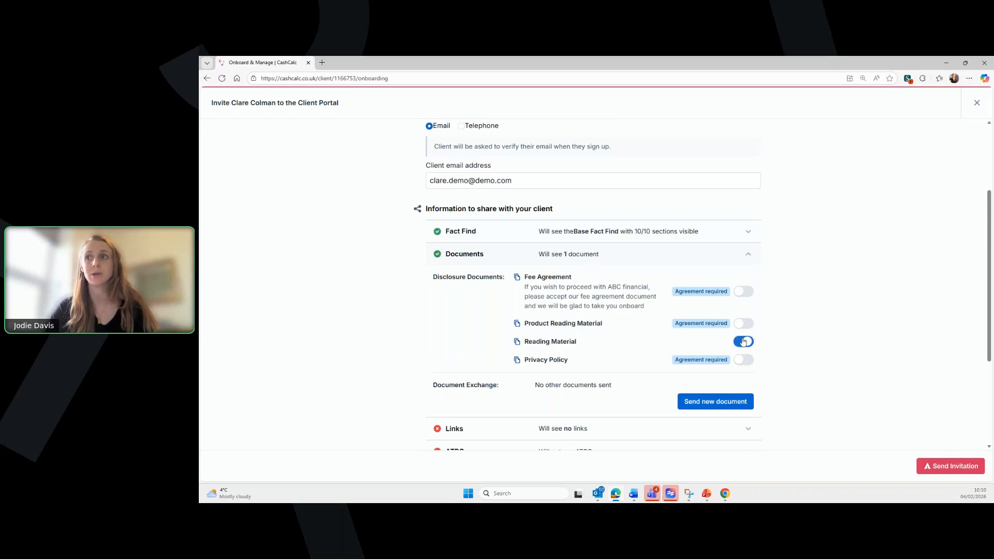
{"action": "left_click", "coordinate": [746, 360]}
{"action": "scroll", "coordinate": [865, 394], "scroll_direction": "down", "scroll_amount": 2}
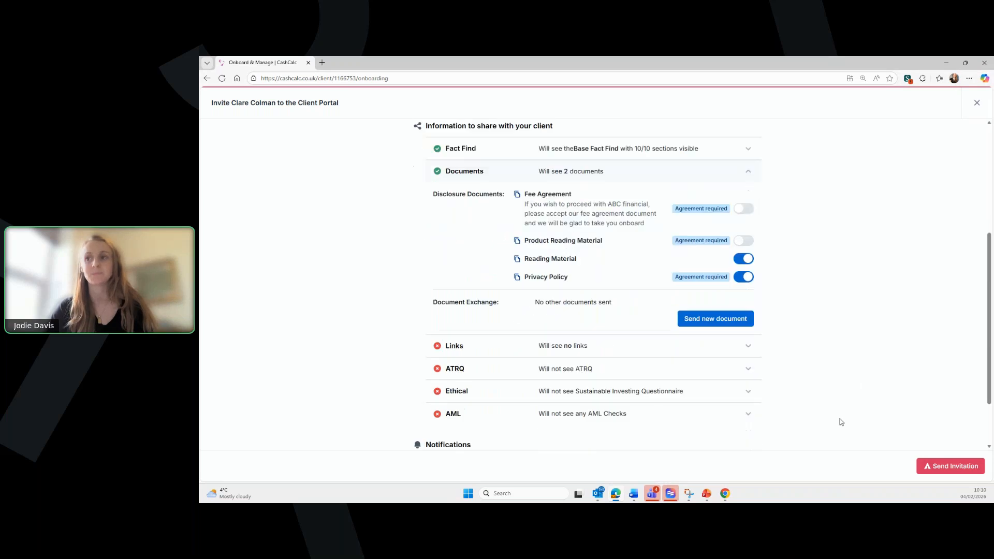
{"action": "left_click", "coordinate": [710, 324]}
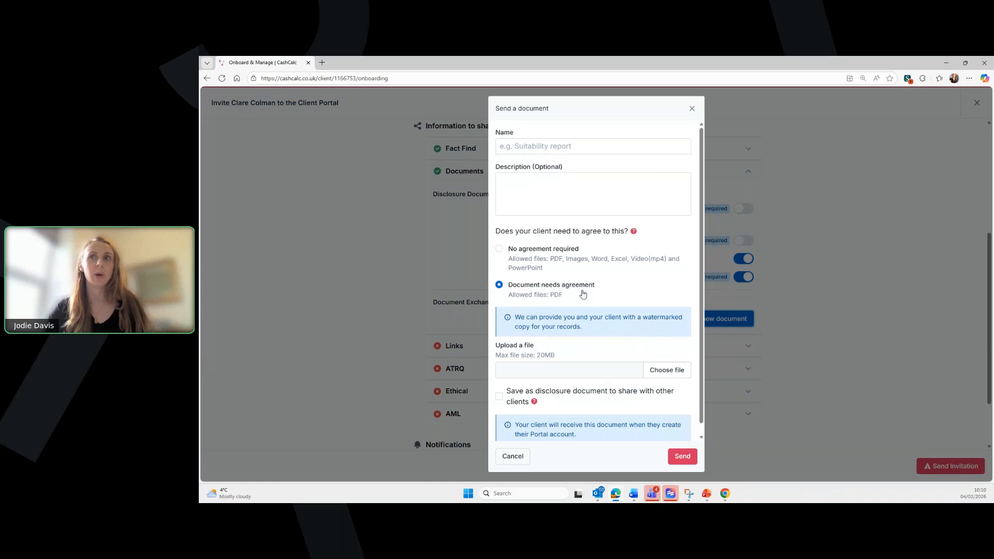
{"action": "left_click", "coordinate": [692, 109]}
{"action": "scroll", "coordinate": [547, 350], "scroll_direction": "down", "scroll_amount": 1}
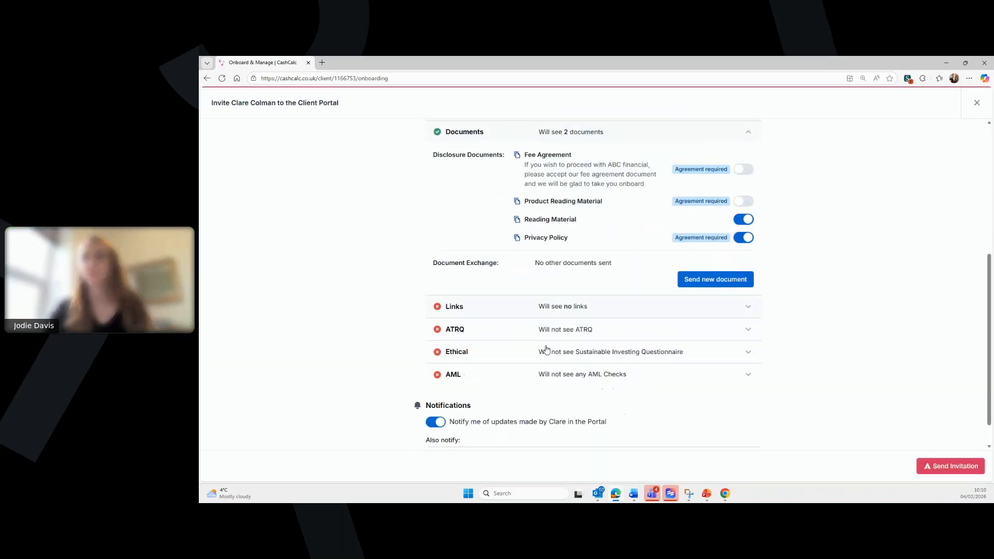
- Leave Links unshared and turn on 'Prompt client to complete ATRQ'
{"action": "left_click", "coordinate": [508, 135]}
{"action": "left_click", "coordinate": [494, 275]}
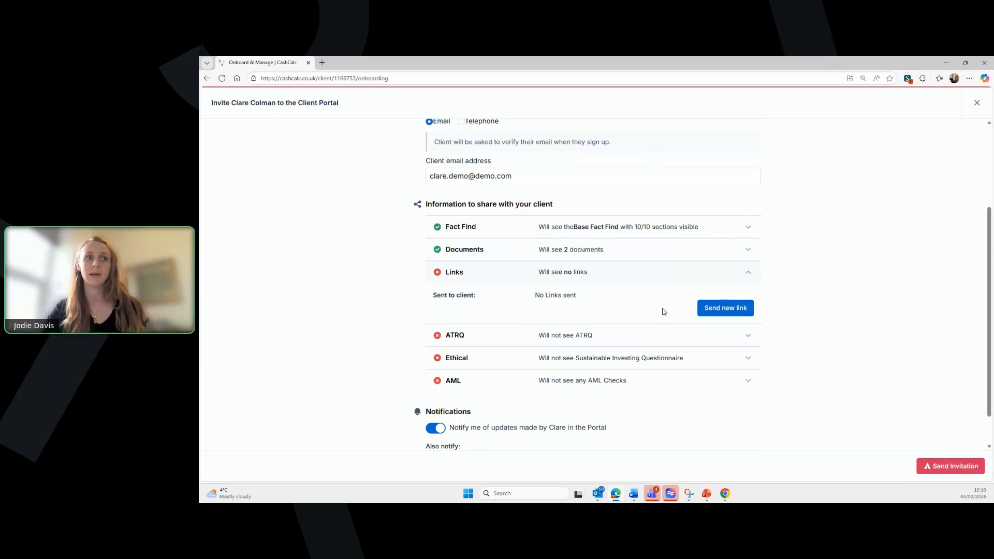
{"action": "left_click", "coordinate": [645, 273]}
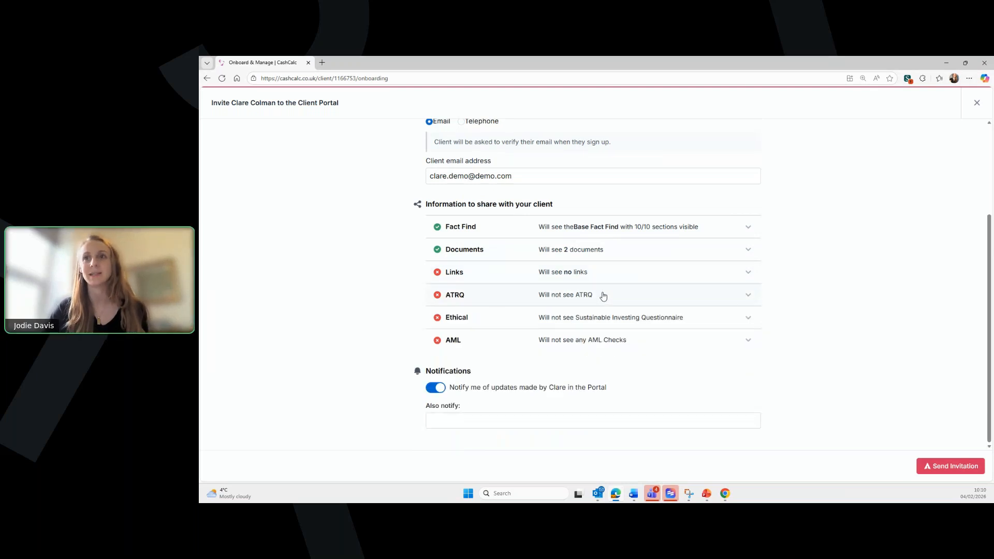
{"action": "left_click", "coordinate": [503, 300]}
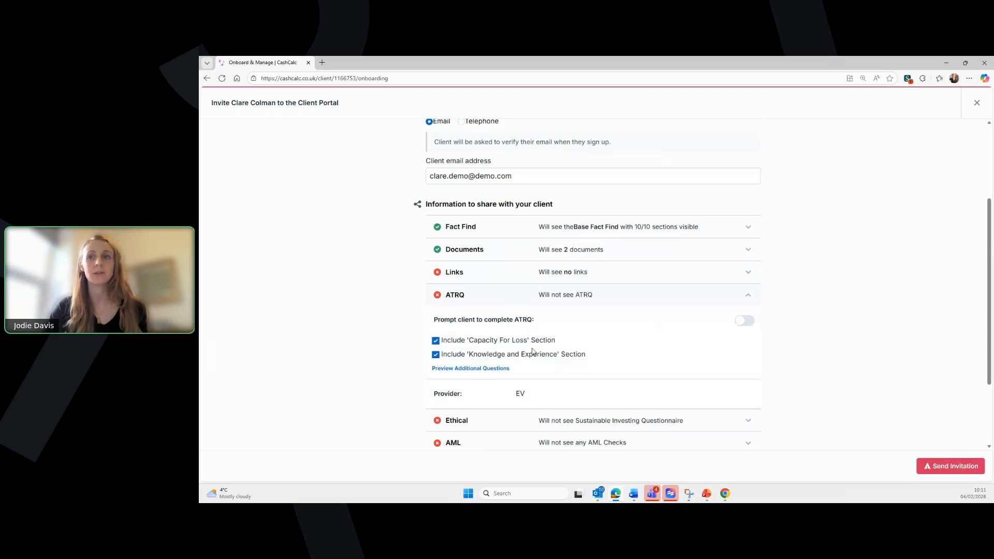
{"action": "left_click", "coordinate": [745, 322]}
{"action": "left_click", "coordinate": [644, 298]}
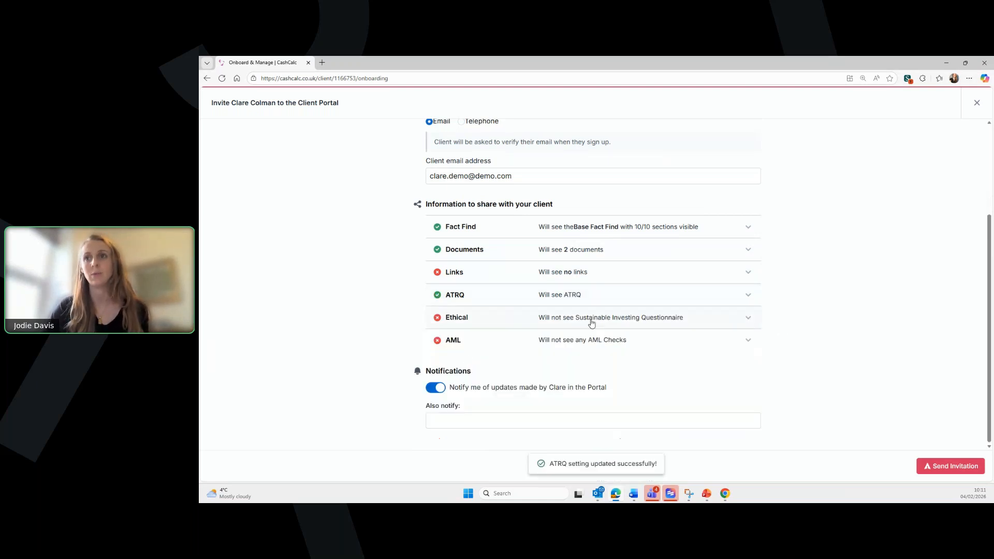
- Turn on the Sustainable Investing Questionnaire prompt, leaving AML checks excluded
{"action": "left_click", "coordinate": [590, 320]}
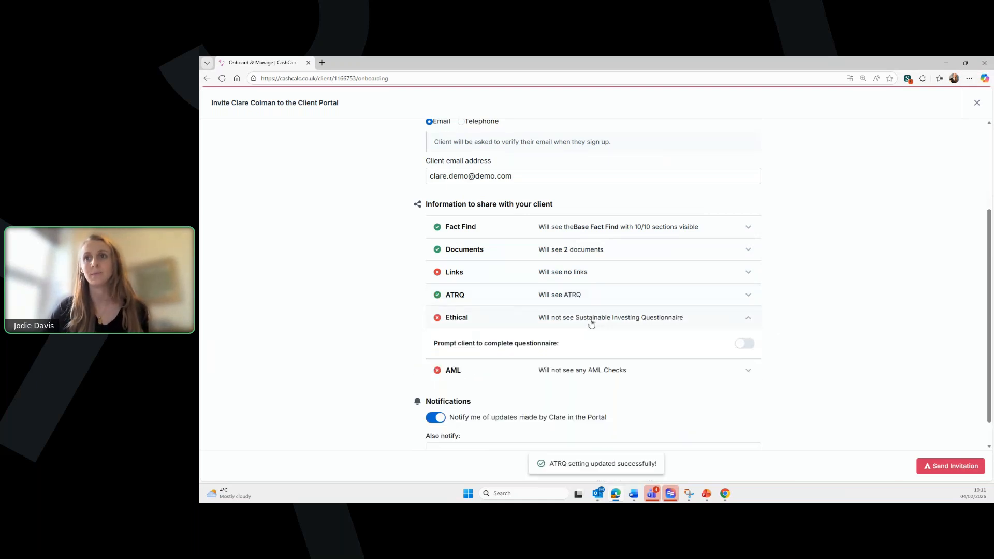
{"action": "left_click", "coordinate": [738, 344]}
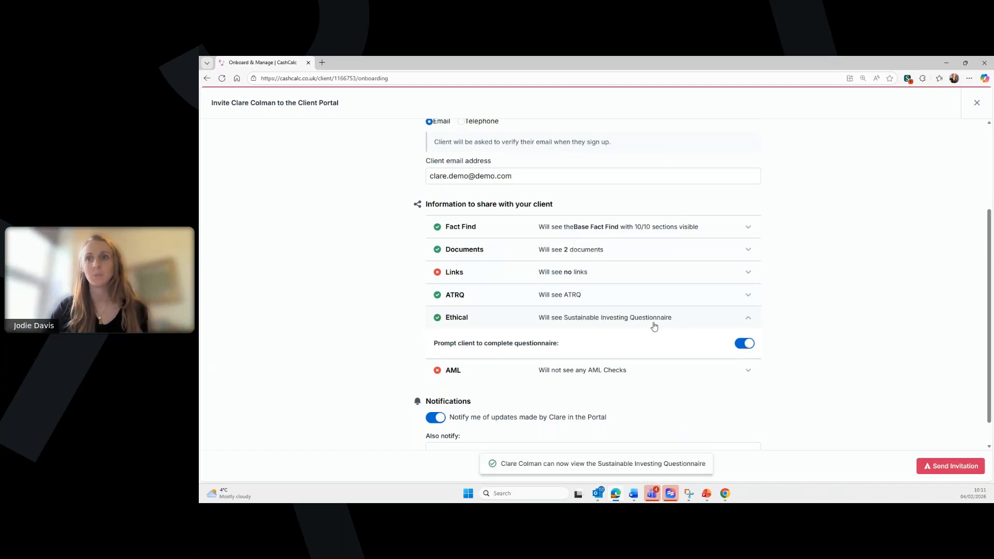
{"action": "left_click", "coordinate": [674, 323]}
{"action": "left_click", "coordinate": [585, 342]}
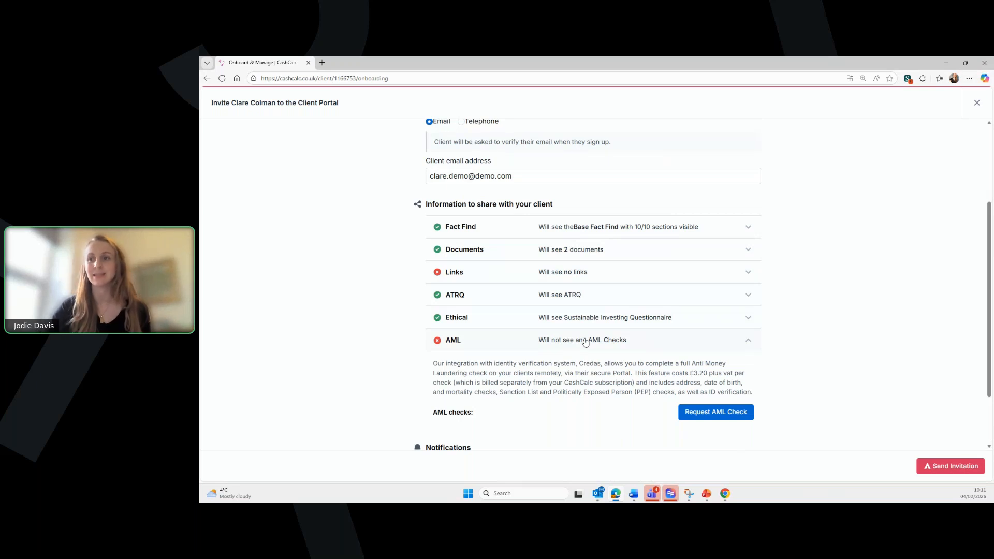
{"action": "left_click", "coordinate": [586, 342]}
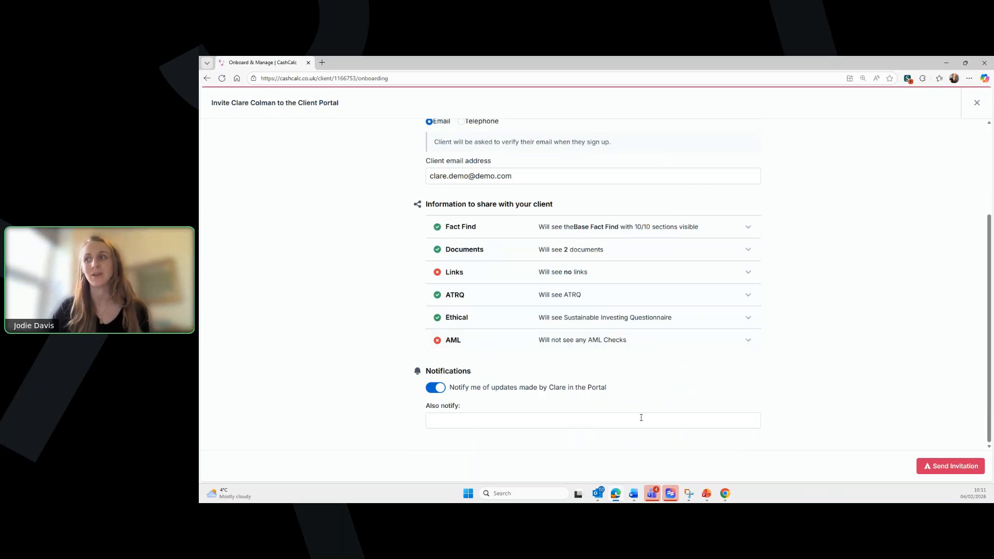
{"action": "scroll", "coordinate": [675, 399], "scroll_direction": "up", "scroll_amount": 4}
{"action": "scroll", "coordinate": [679, 402], "scroll_direction": "down", "scroll_amount": 3}
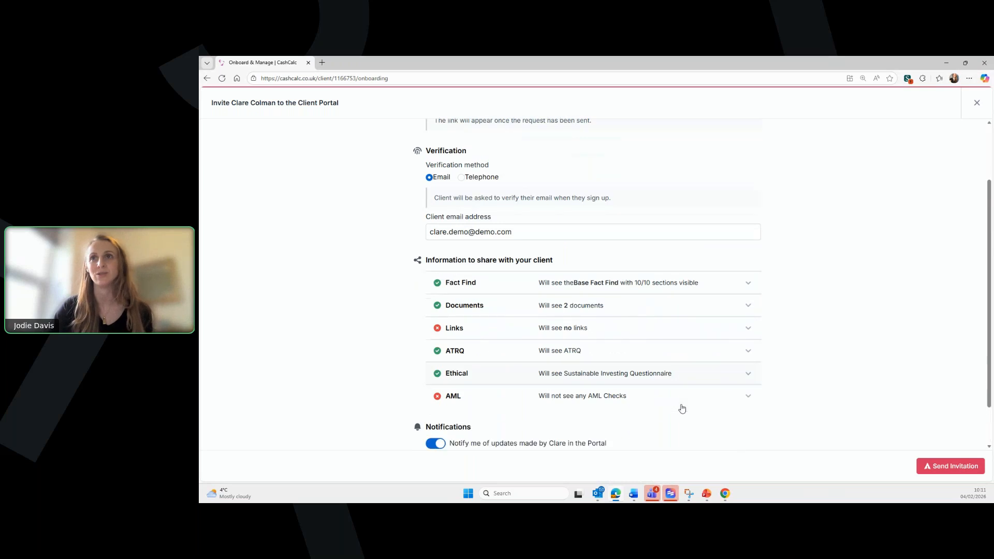
- Send the client's portal invitation, copy its registration link, and open a new browser tab
{"action": "left_click", "coordinate": [955, 468]}
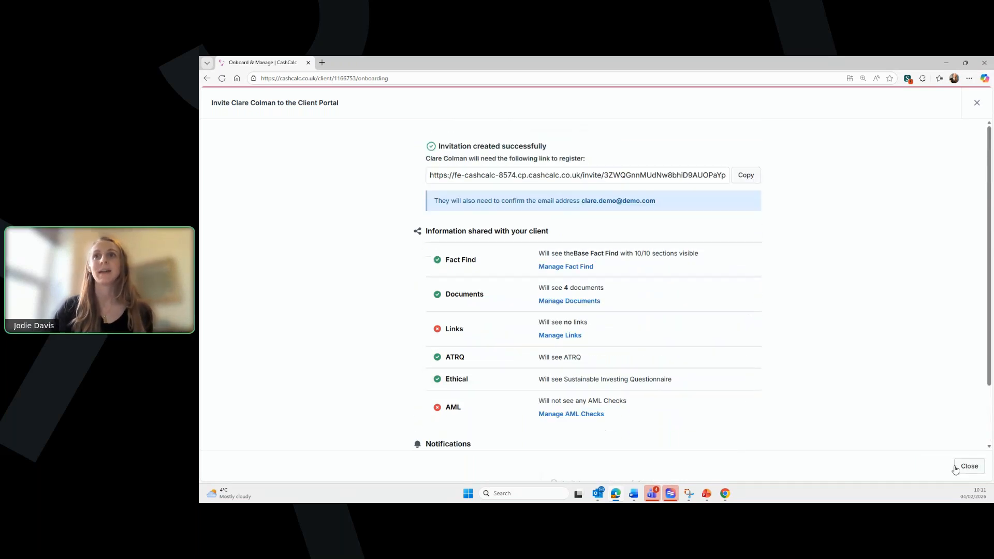
{"action": "left_click", "coordinate": [957, 467]}
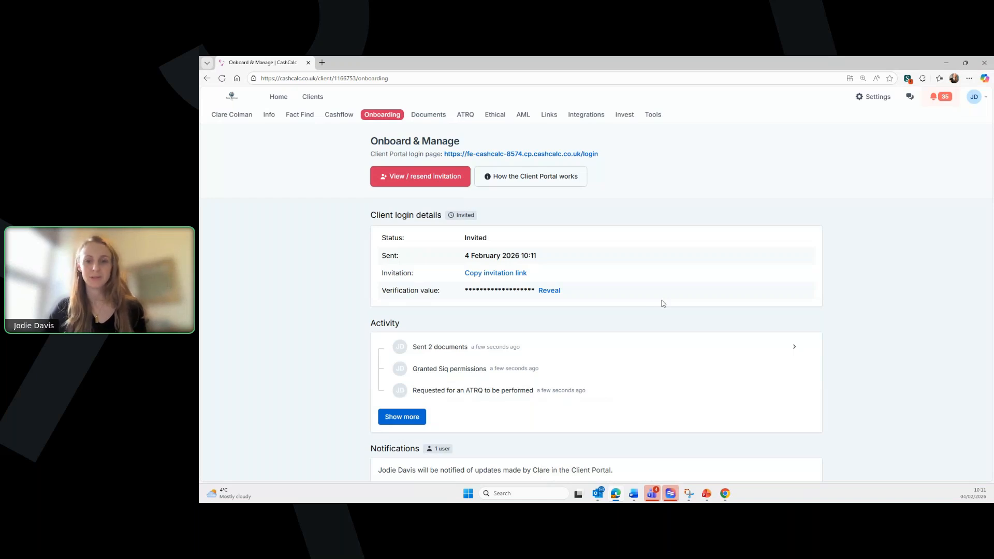
{"action": "left_click", "coordinate": [504, 278]}
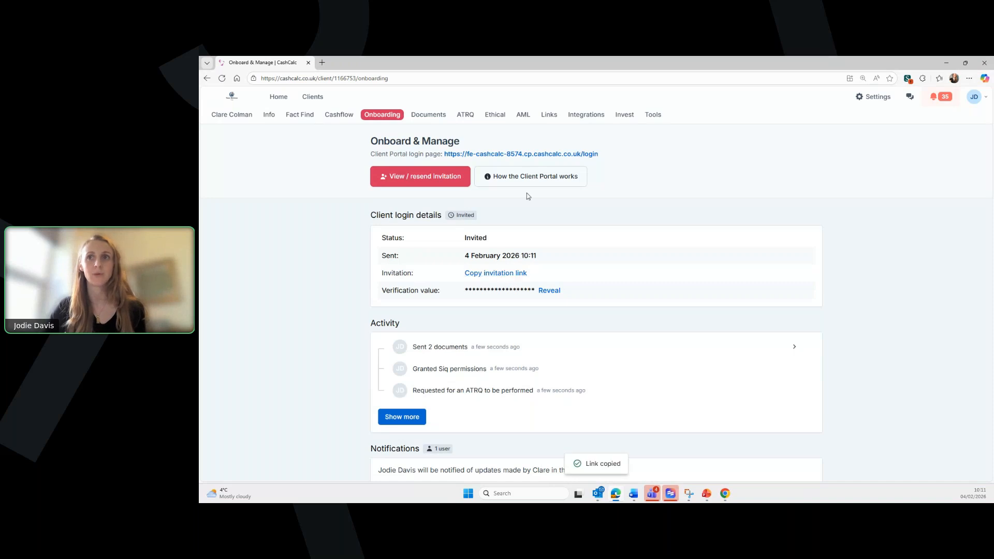
{"action": "left_click", "coordinate": [324, 64]}
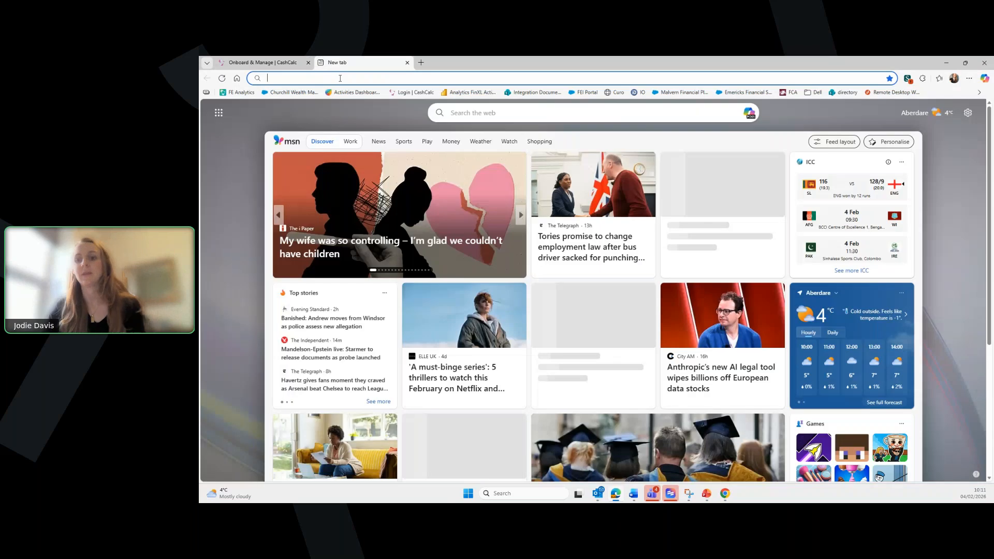
- Go to the pasted invitation link and submit the client's invited email address
{"action": "key", "text": "ctrl+v"}
{"action": "key", "text": "Return"}
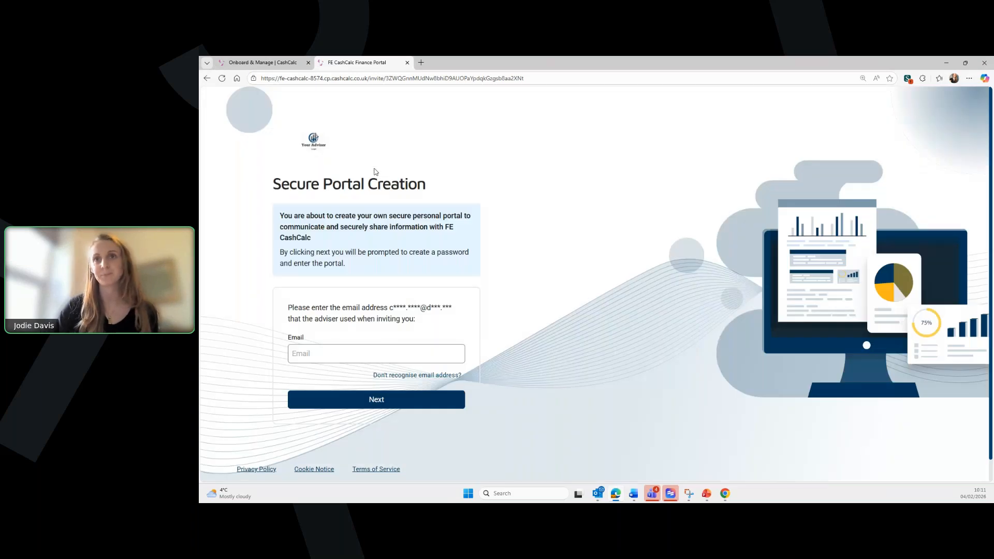
{"action": "left_click", "coordinate": [334, 350]}
{"action": "type", "text": "clare"}
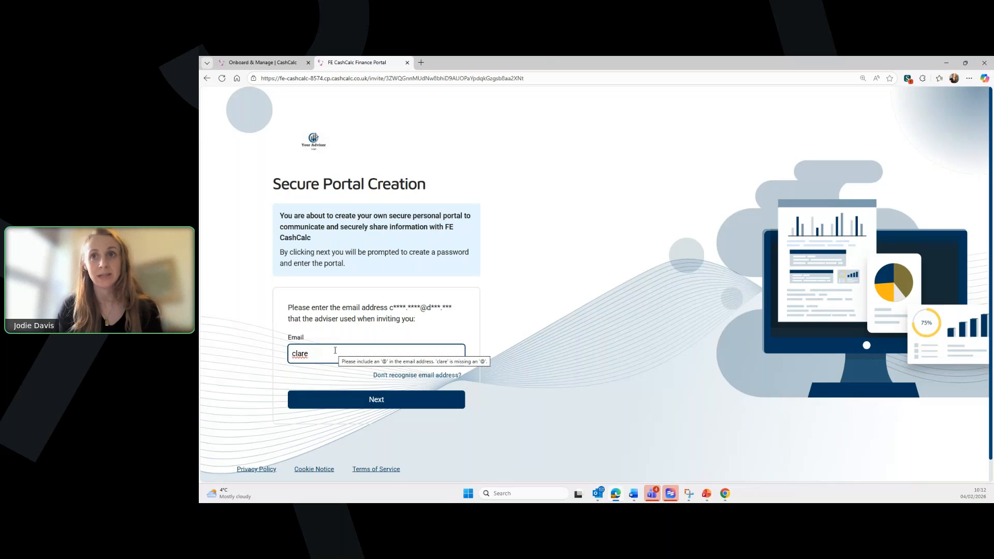
{"action": "type", "text": ".demo@"}
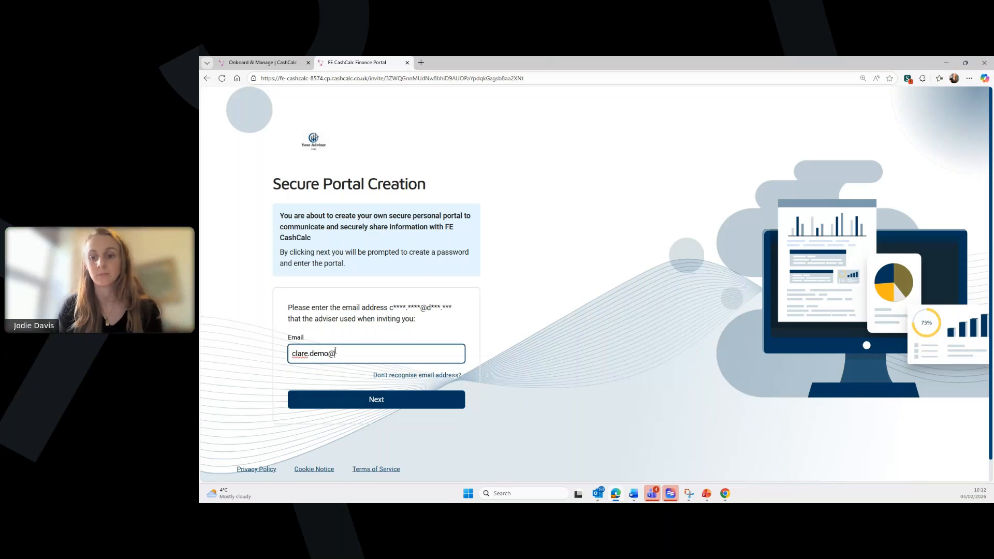
{"action": "type", "text": "demo.com"}
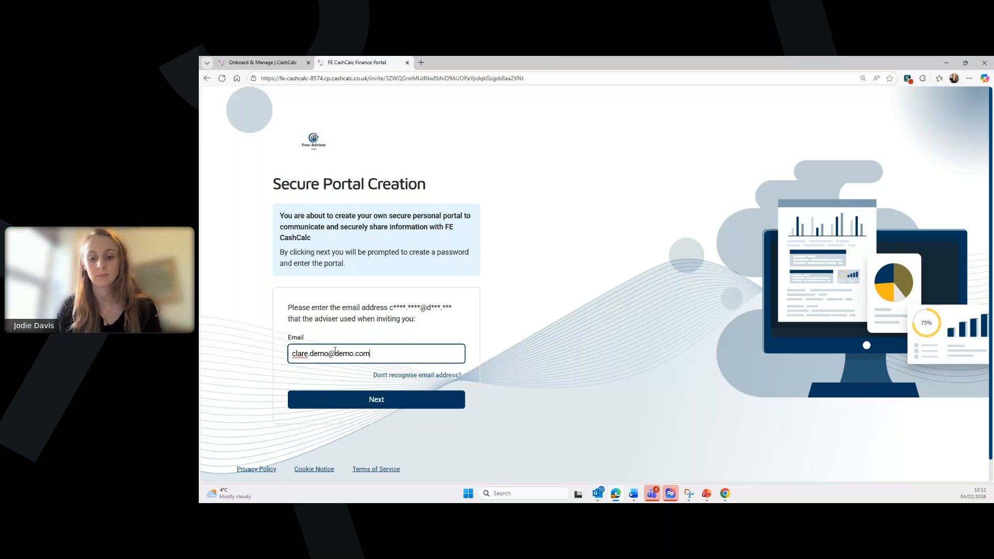
{"action": "left_click", "coordinate": [364, 403]}
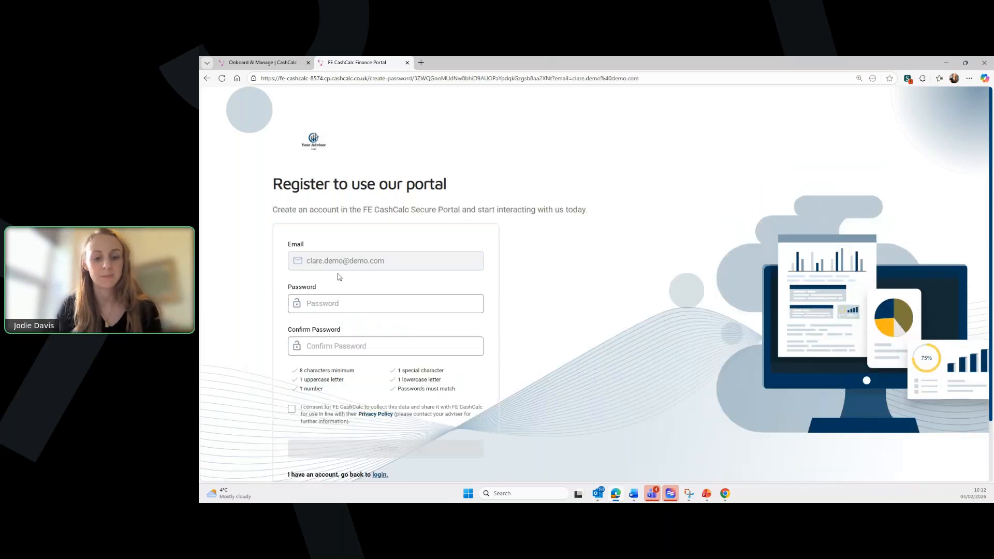
- Set and confirm the portal password, consent to data sharing, and confirm registration
{"action": "left_click", "coordinate": [343, 305]}
{"action": "left_click", "coordinate": [342, 334]}
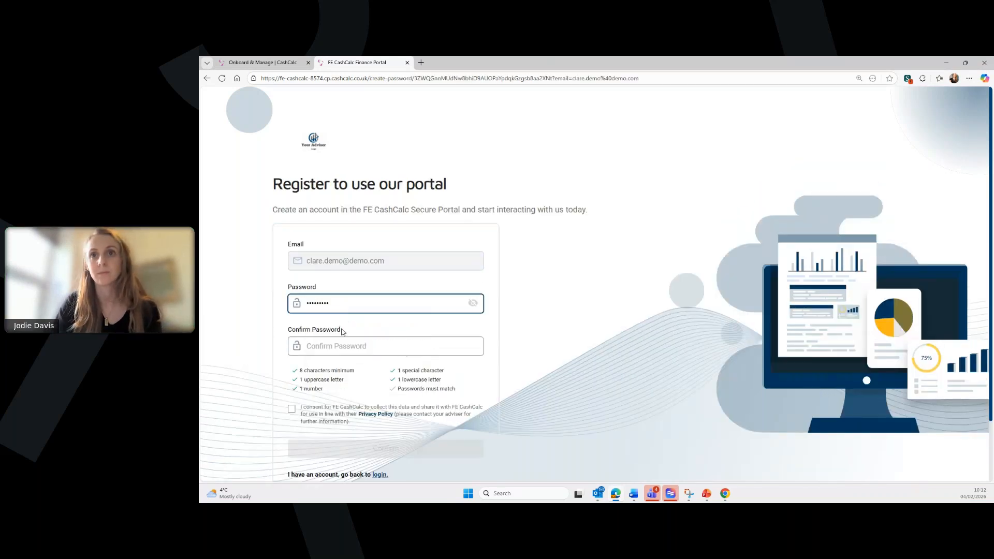
{"action": "left_click", "coordinate": [343, 344]}
{"action": "type", "text": "•••••••"}
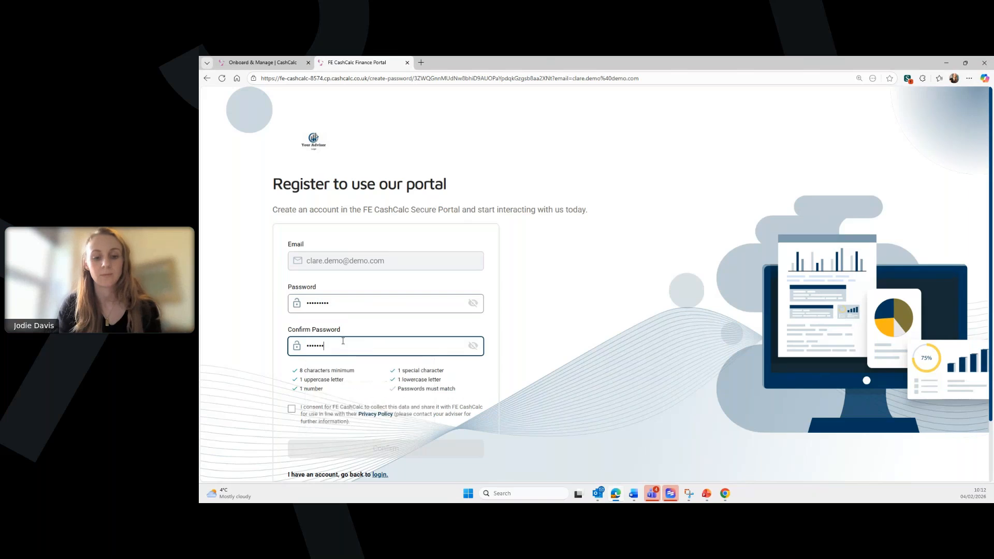
{"action": "type", "text": "••"}
{"action": "left_click", "coordinate": [291, 408]}
{"action": "left_click", "coordinate": [368, 452]}
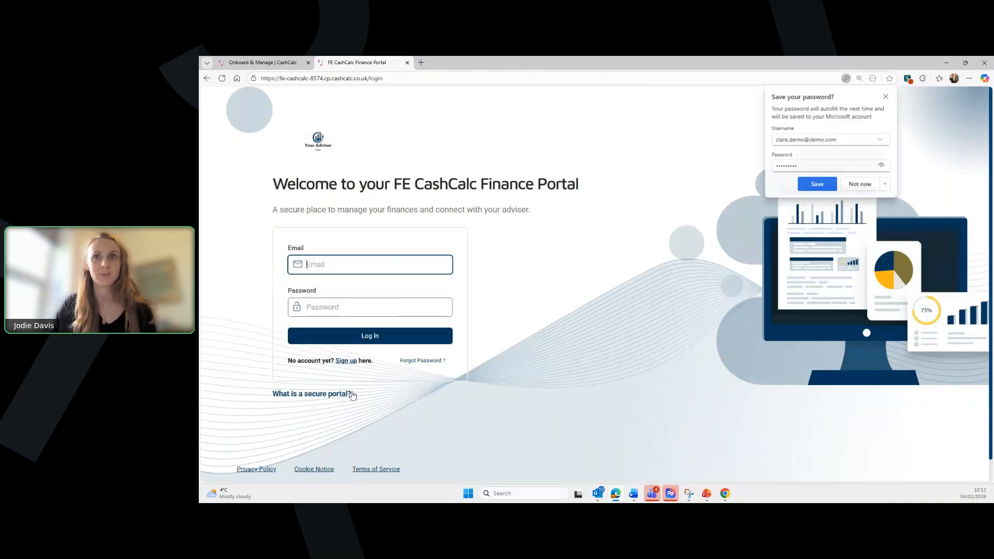
- Log into the client portal with the client's email address and password
{"action": "left_click", "coordinate": [317, 267]}
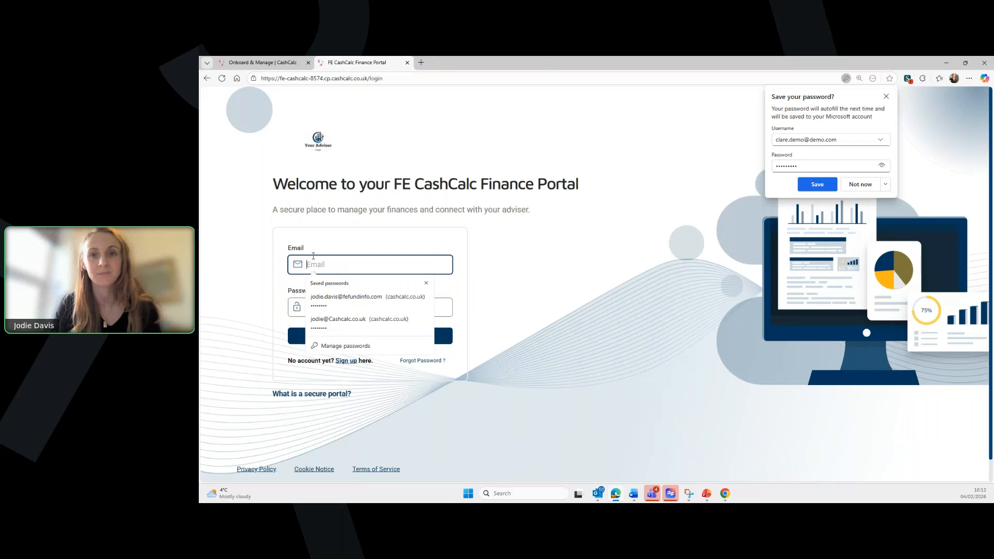
{"action": "type", "text": "clare.demo@demo.com"}
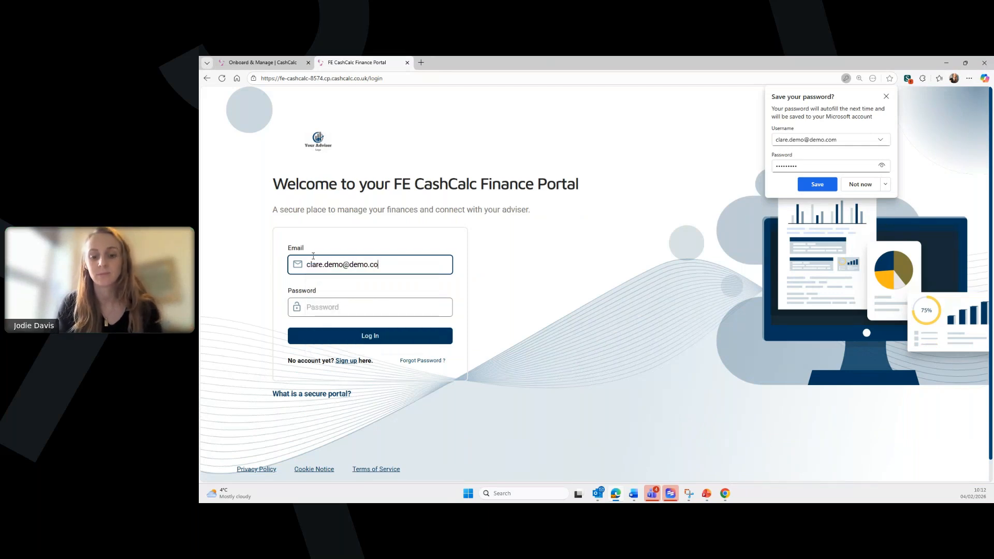
{"action": "left_click", "coordinate": [343, 305]}
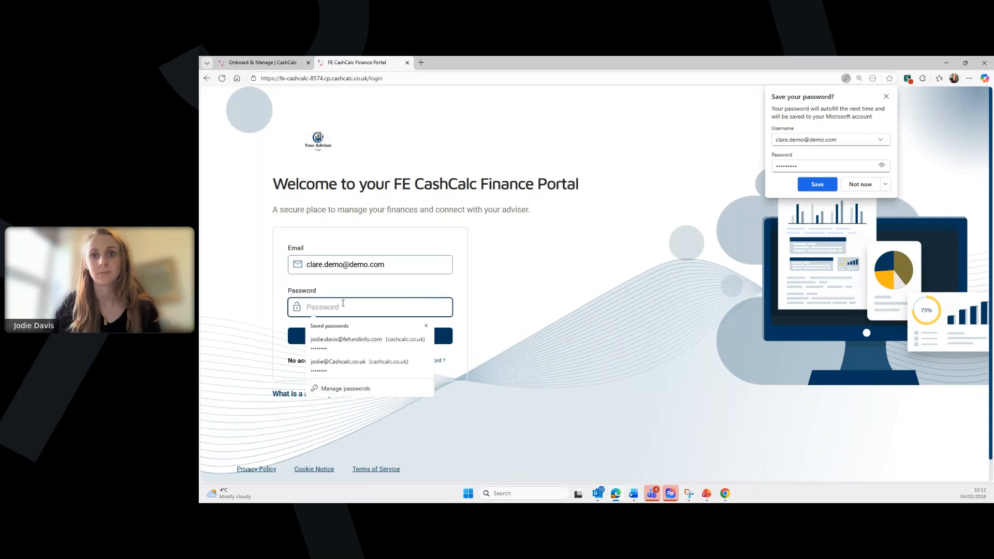
{"action": "type", "text": "••••••••"}
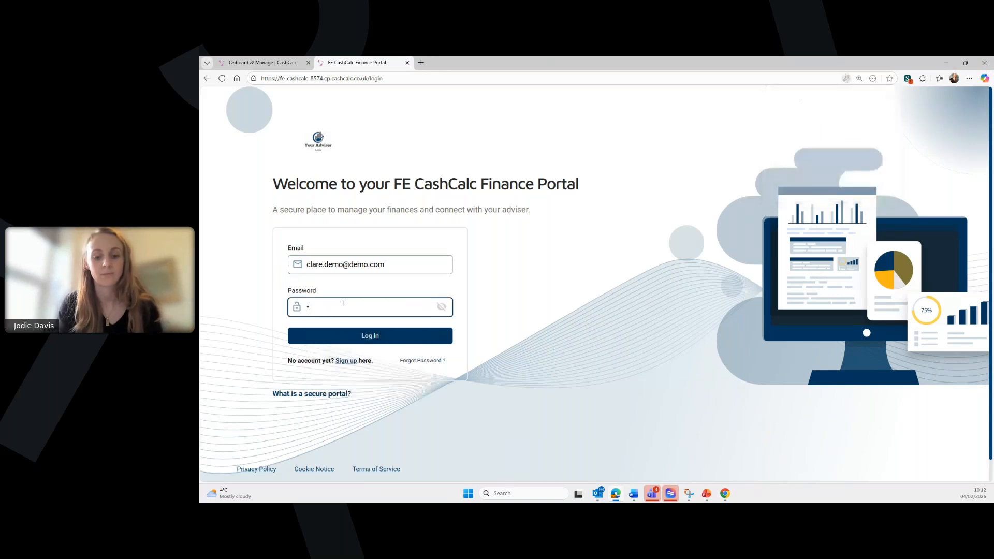
{"action": "type", "text": "•"}
{"action": "left_click", "coordinate": [373, 337]}
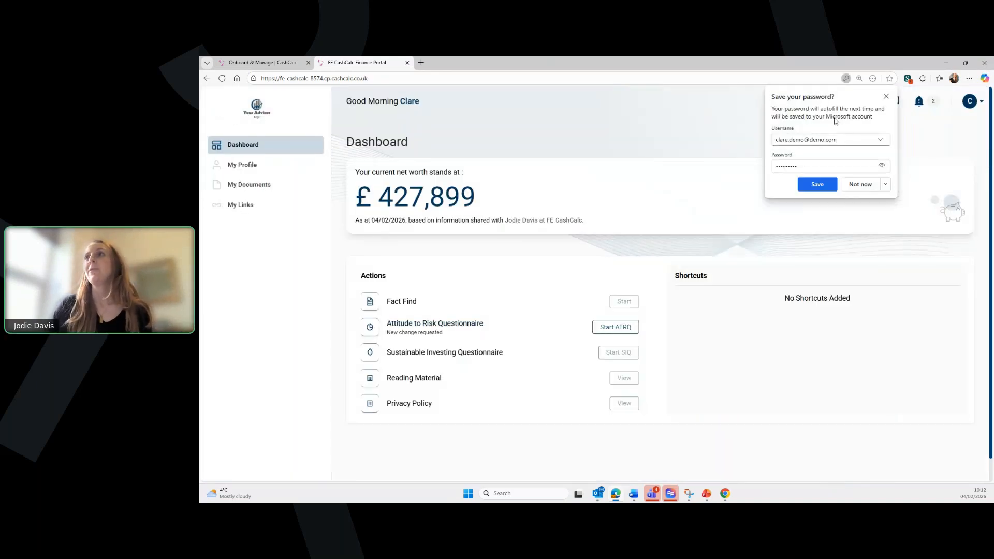
- Dismiss the browser's save-password prompt and view the Privacy Policy from the dashboard actions
{"action": "left_click", "coordinate": [887, 97]}
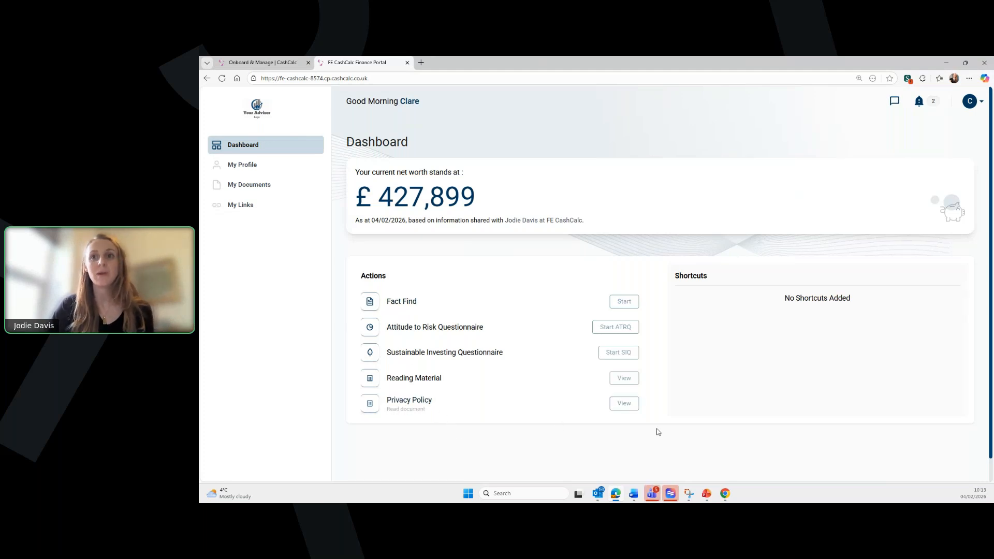
{"action": "left_click", "coordinate": [625, 404]}
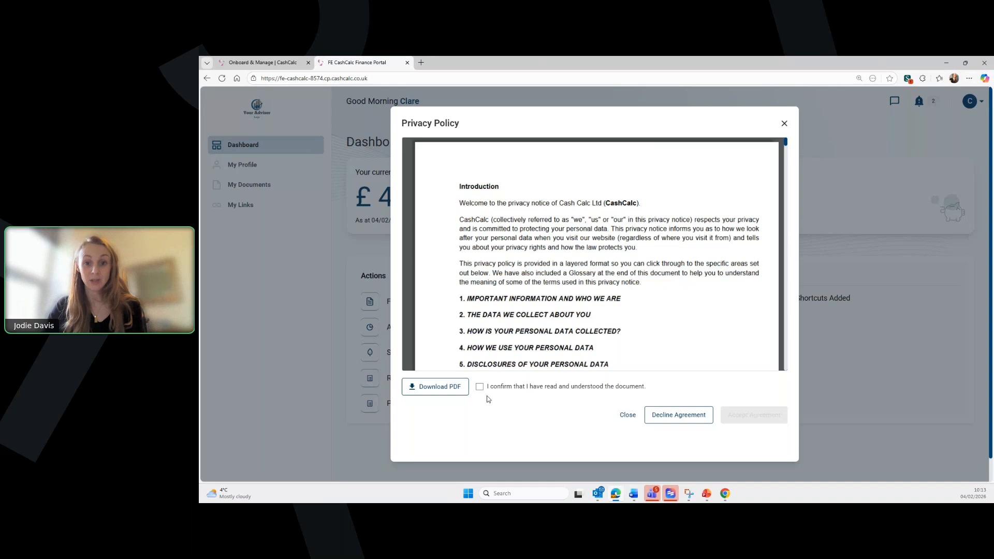
- Tick the read-and-understood confirmation and accept the Privacy Policy agreement
{"action": "left_click", "coordinate": [479, 387]}
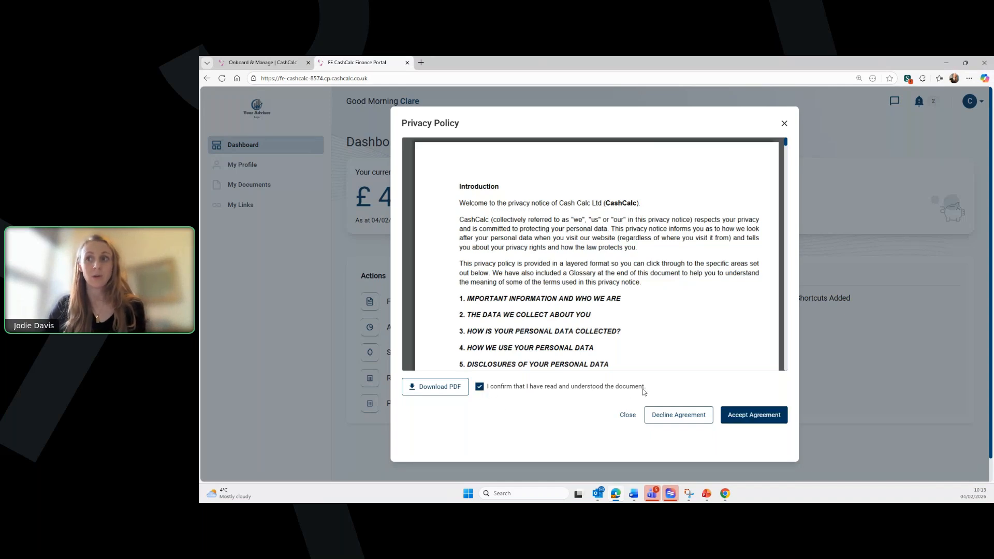
{"action": "left_click", "coordinate": [766, 418]}
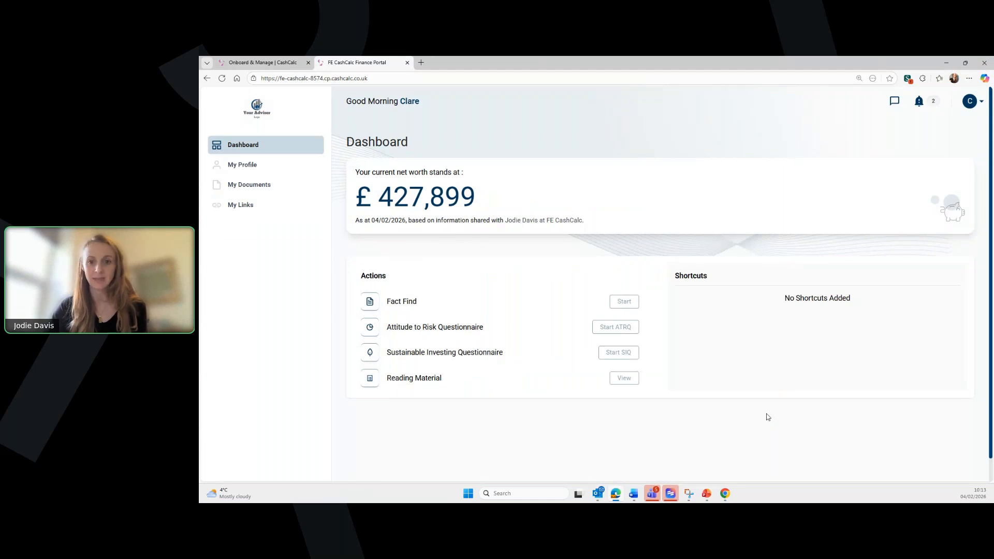
- View the Reading Material invoice preview, then close it
{"action": "left_click", "coordinate": [623, 380]}
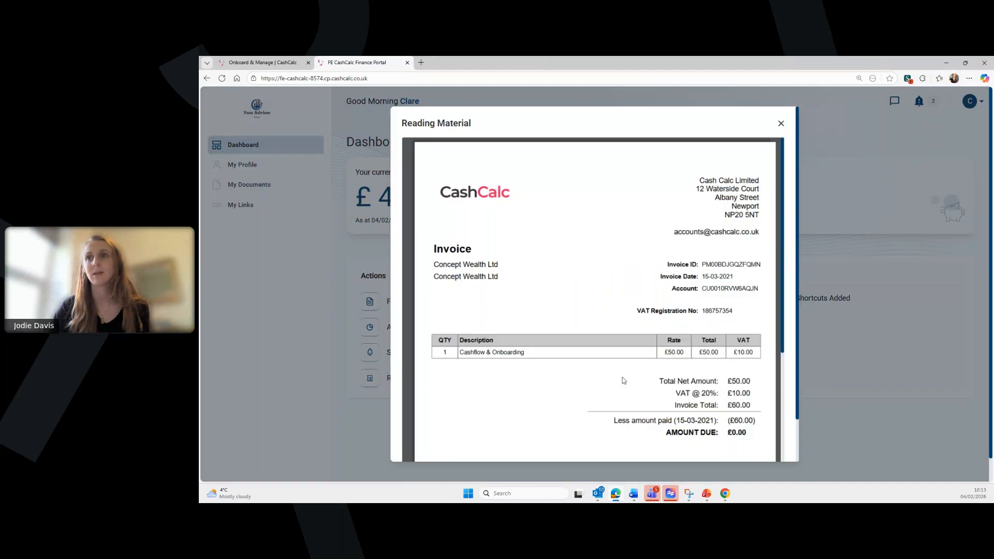
{"action": "left_click", "coordinate": [781, 124]}
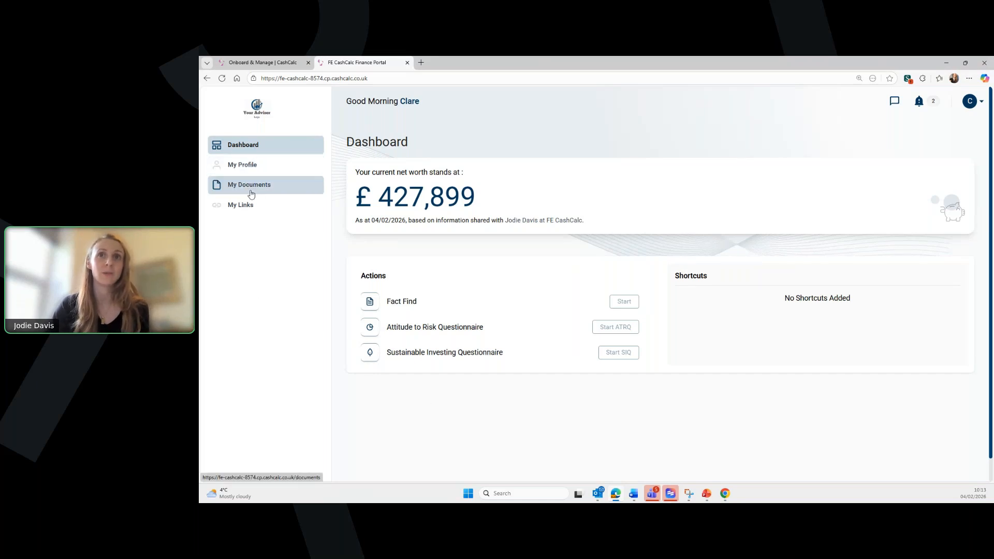
- Start the SIQ and answer No to prior experience and Yes to interest
{"action": "left_click", "coordinate": [619, 353]}
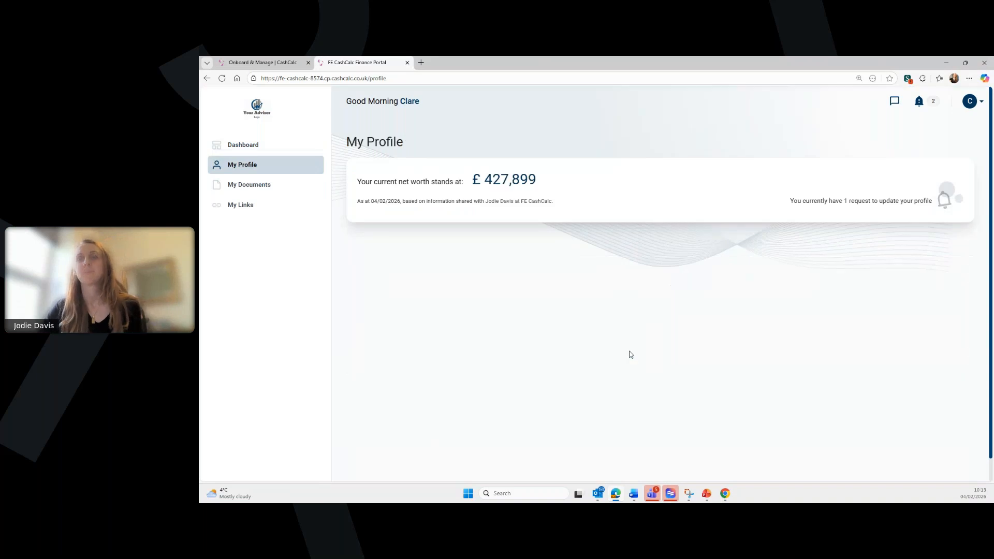
{"action": "scroll", "coordinate": [756, 279], "scroll_direction": "down", "scroll_amount": 1}
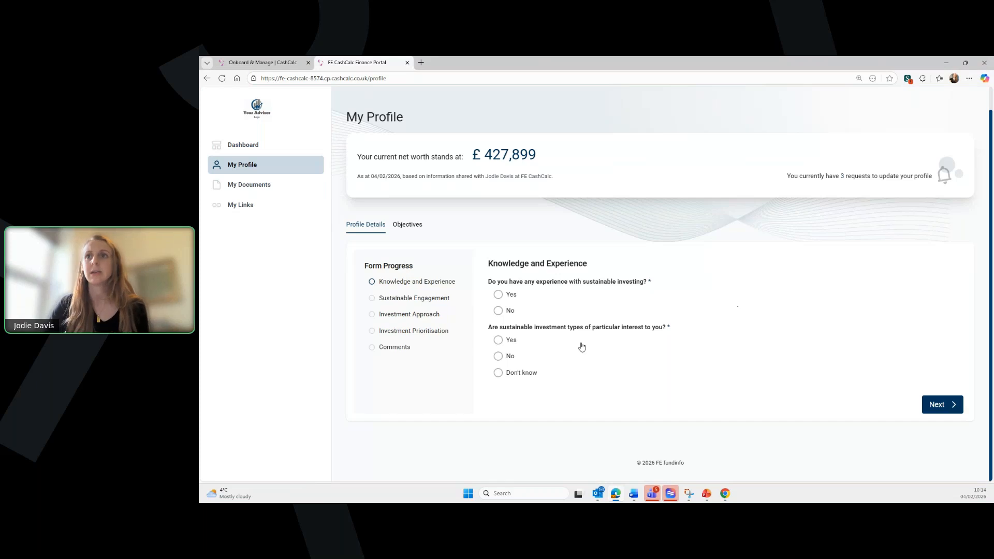
{"action": "left_click", "coordinate": [499, 295]}
{"action": "left_click", "coordinate": [498, 311]}
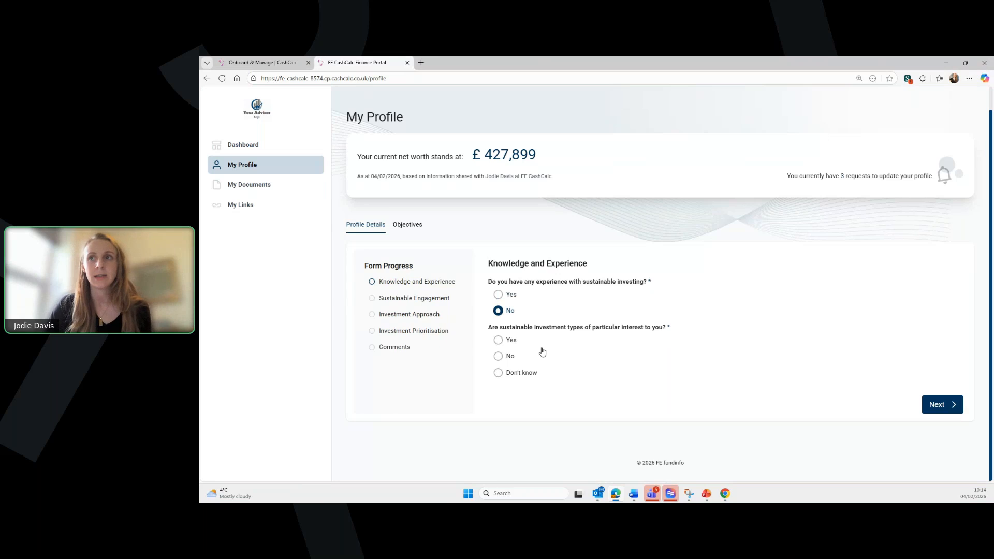
{"action": "left_click", "coordinate": [498, 340]}
{"action": "left_click", "coordinate": [948, 409]}
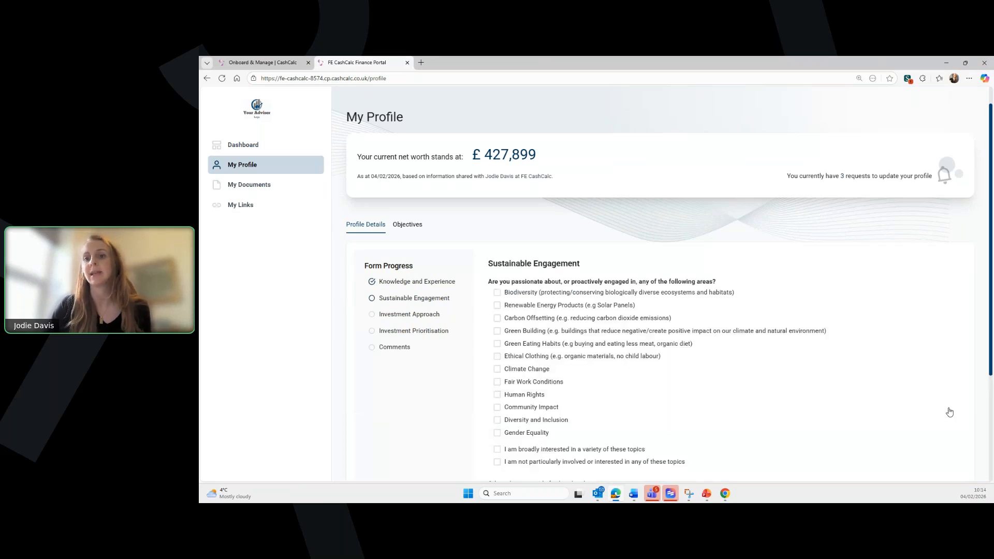
- Mark broad interest in a variety of sustainability topics under Sustainable Engagement
{"action": "scroll", "coordinate": [726, 344], "scroll_direction": "down", "scroll_amount": 1}
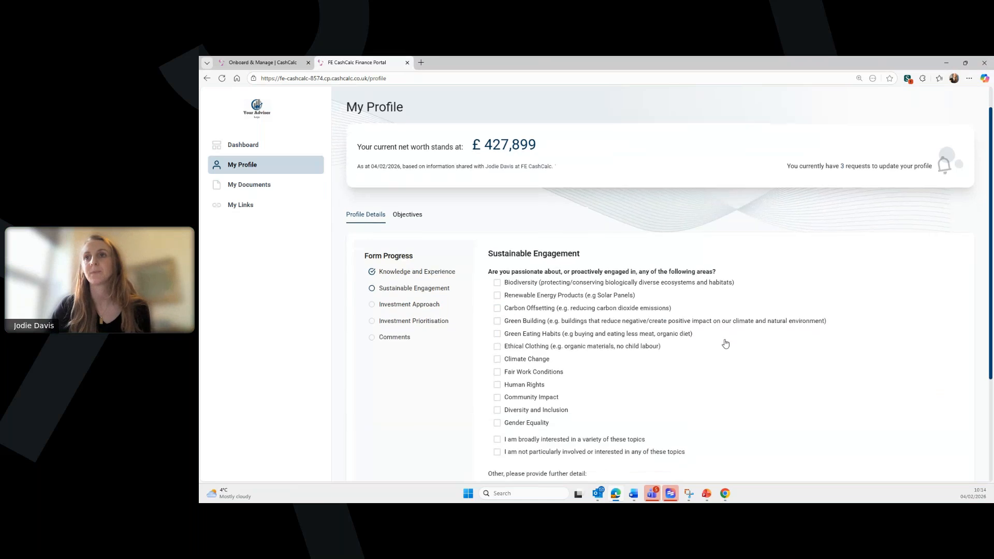
{"action": "scroll", "coordinate": [725, 344], "scroll_direction": "down", "scroll_amount": 3}
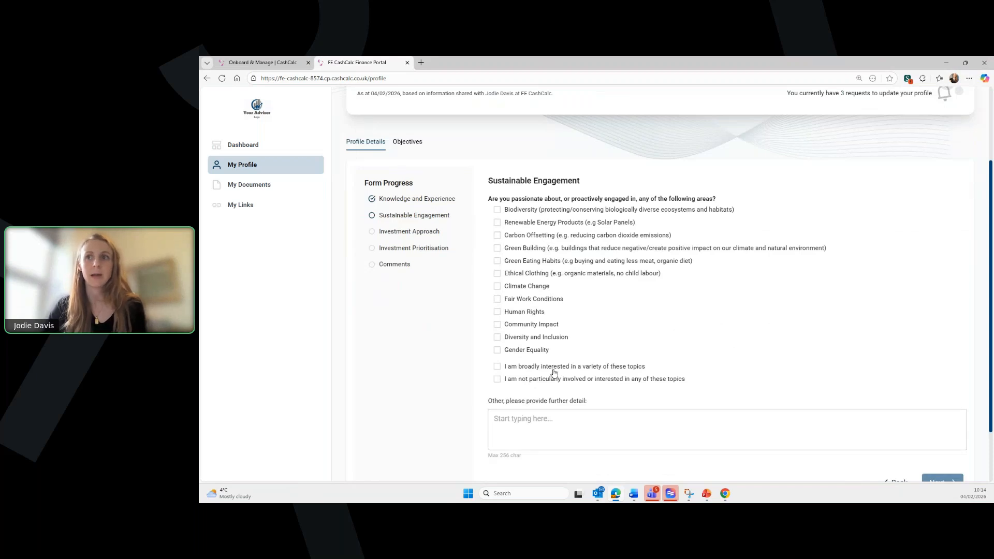
{"action": "left_click", "coordinate": [498, 369]}
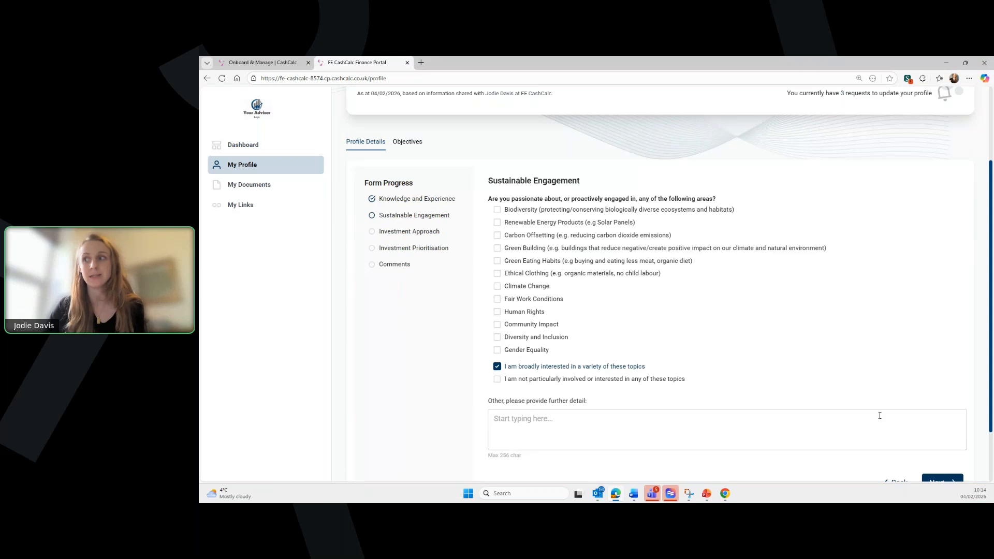
{"action": "scroll", "coordinate": [880, 415], "scroll_direction": "down", "scroll_amount": 1}
{"action": "left_click", "coordinate": [940, 441]}
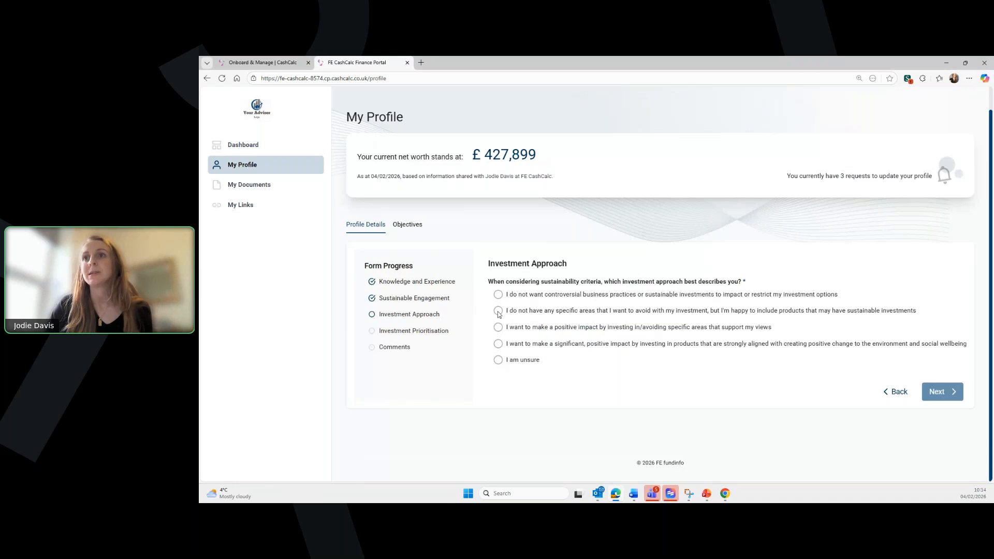
- Choose the positive-impact approach and rank 'Avoid controversial business practices' as priority 1
{"action": "left_click", "coordinate": [497, 328]}
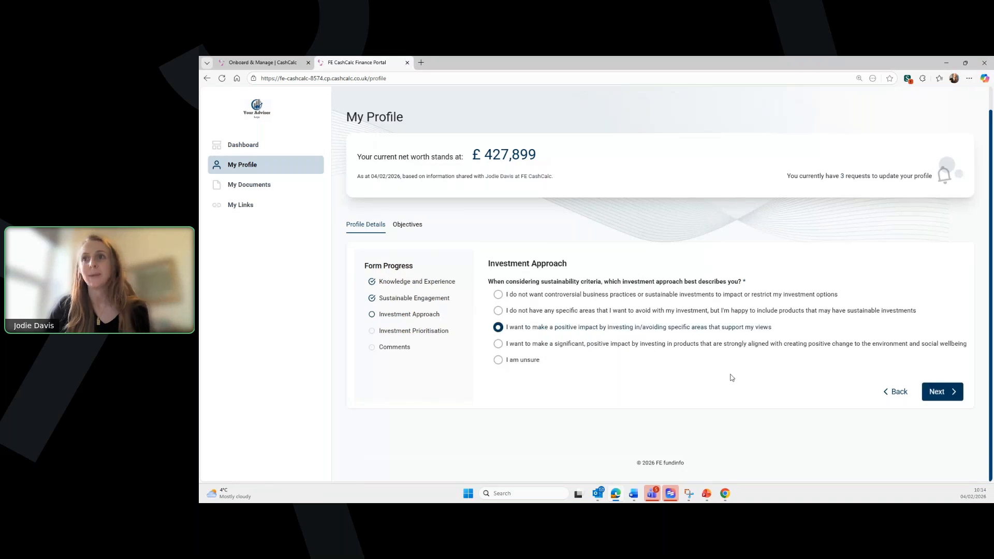
{"action": "left_click", "coordinate": [959, 400]}
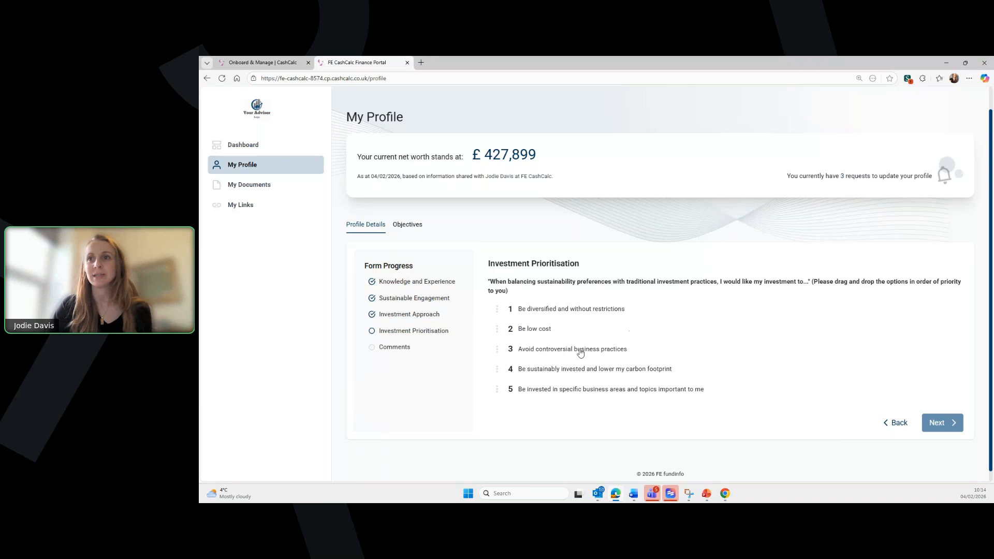
{"action": "left_click_drag", "start_coordinate": [578, 355], "coordinate": [622, 313]}
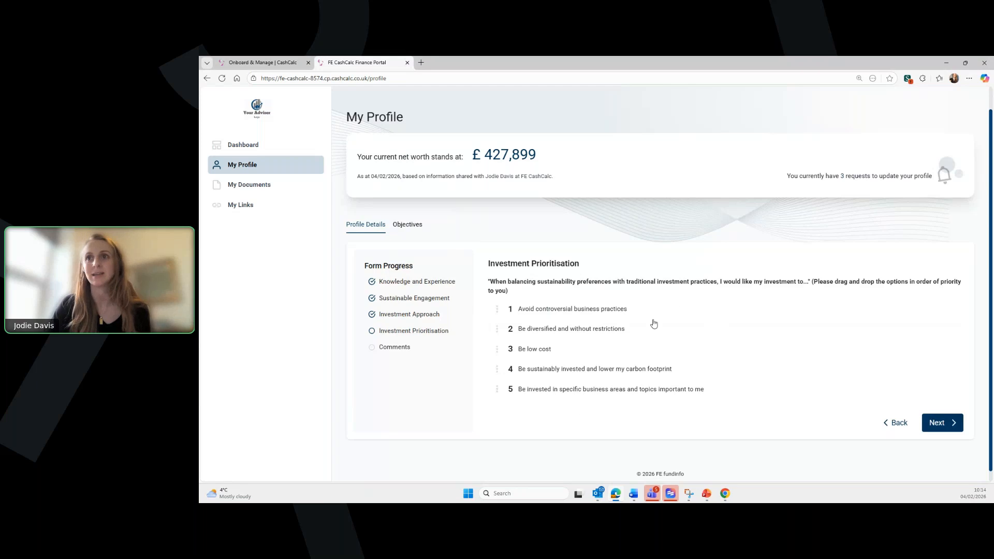
{"action": "left_click", "coordinate": [940, 424]}
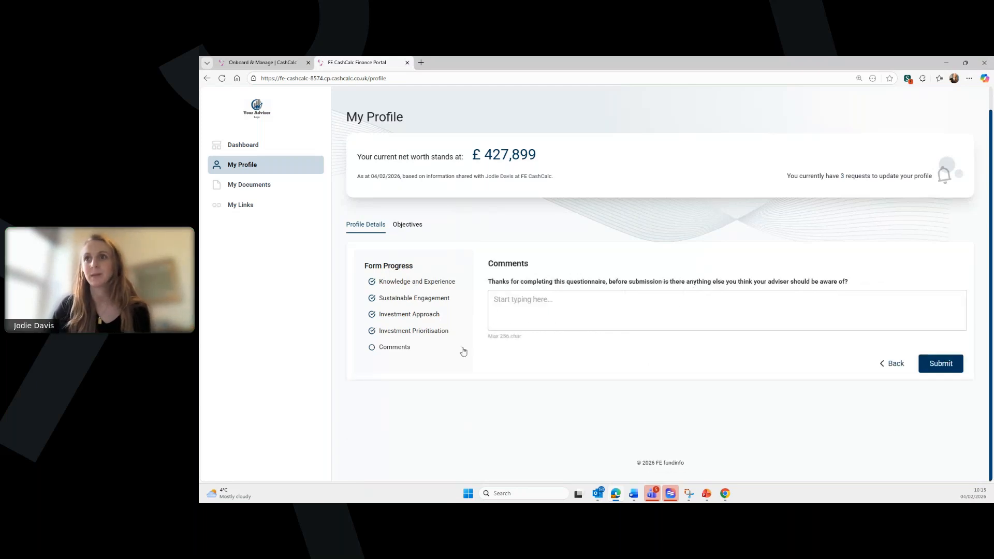
- Submit the SIQ, review the Medium Green profile result, and go back to the Dashboard
{"action": "left_click", "coordinate": [949, 365]}
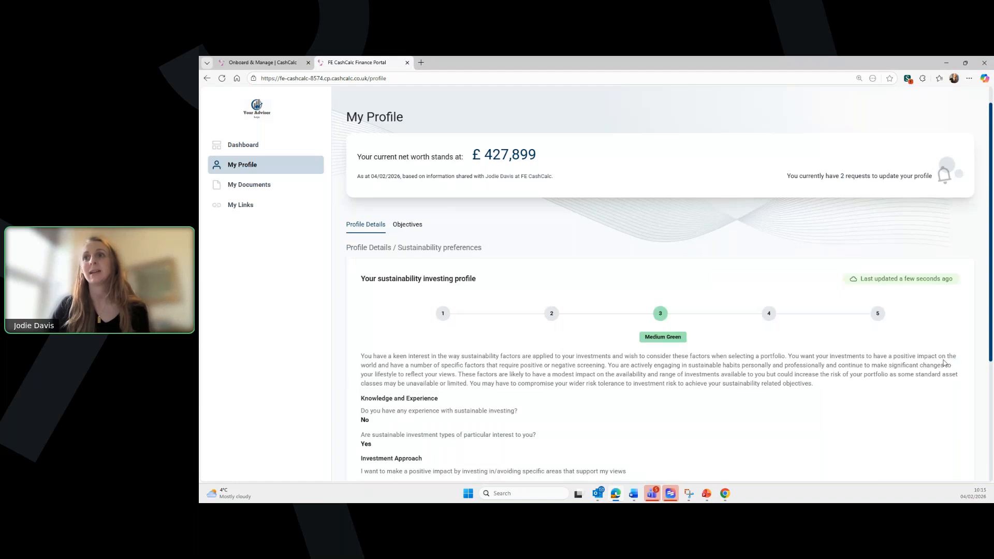
{"action": "scroll", "coordinate": [879, 368], "scroll_direction": "down", "scroll_amount": 1}
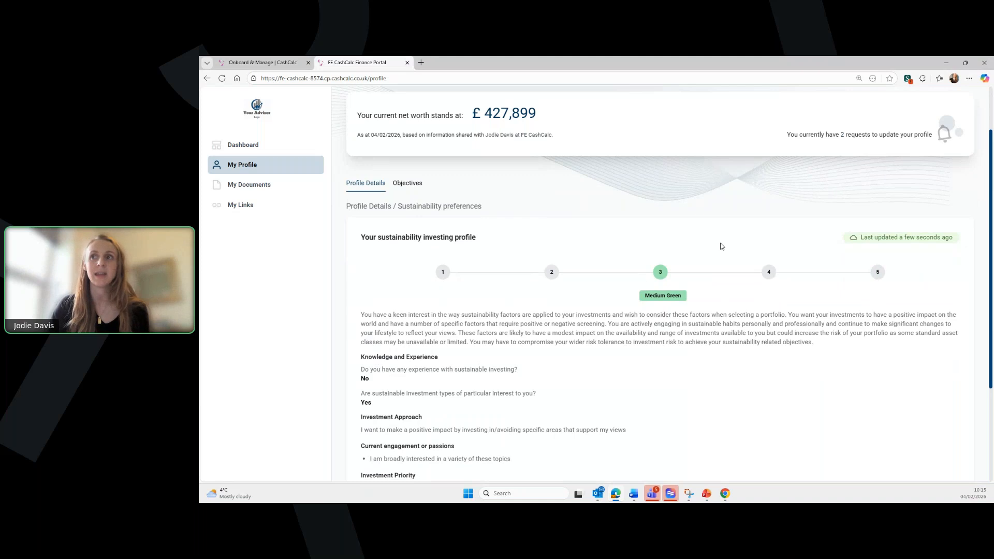
{"action": "scroll", "coordinate": [700, 314], "scroll_direction": "down", "scroll_amount": 1}
{"action": "scroll", "coordinate": [700, 313], "scroll_direction": "down", "scroll_amount": 2}
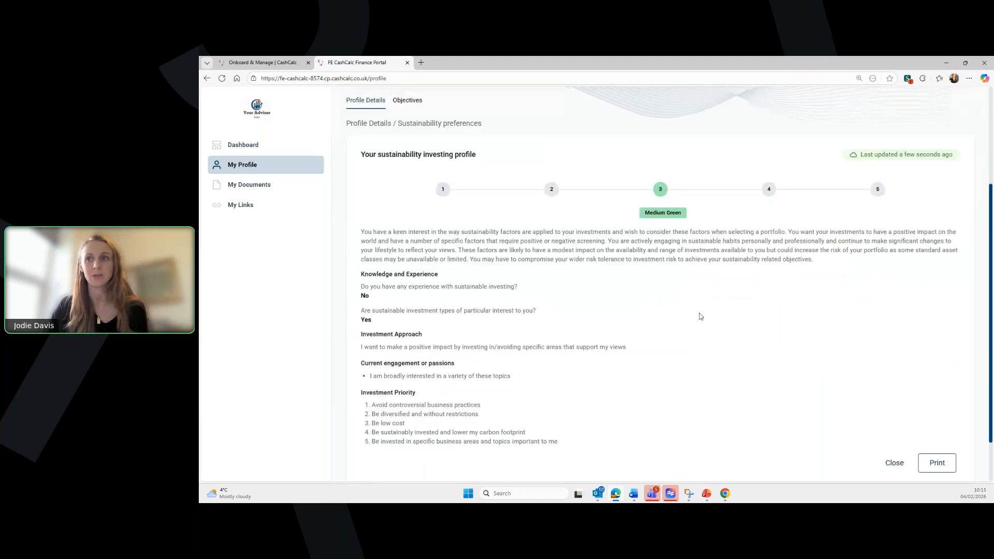
{"action": "left_click", "coordinate": [895, 462]}
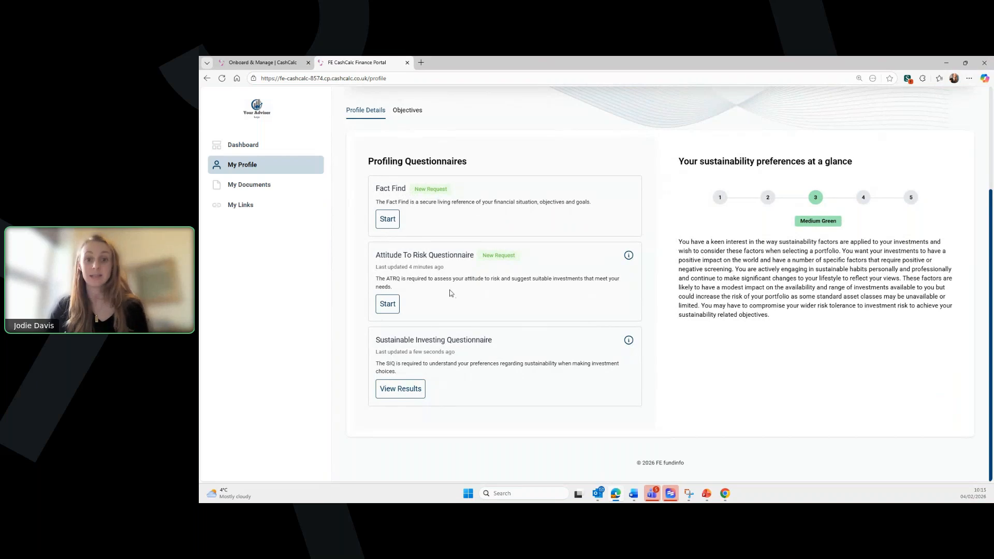
{"action": "left_click", "coordinate": [242, 150]}
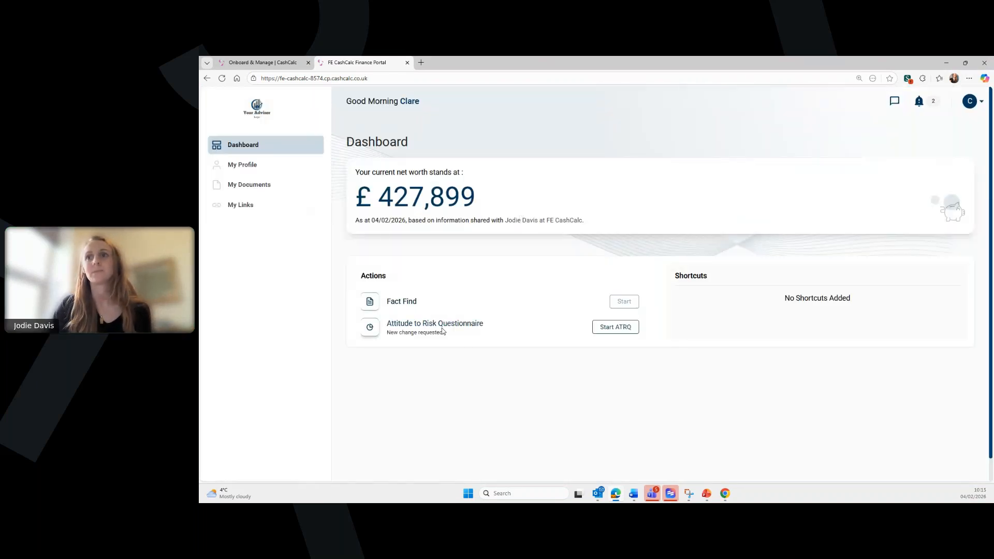
- Start the ATRQ and answer Q1 In between, Q2, Q3 Average, Q4 Medium, Q5 In between
{"action": "left_click", "coordinate": [601, 329]}
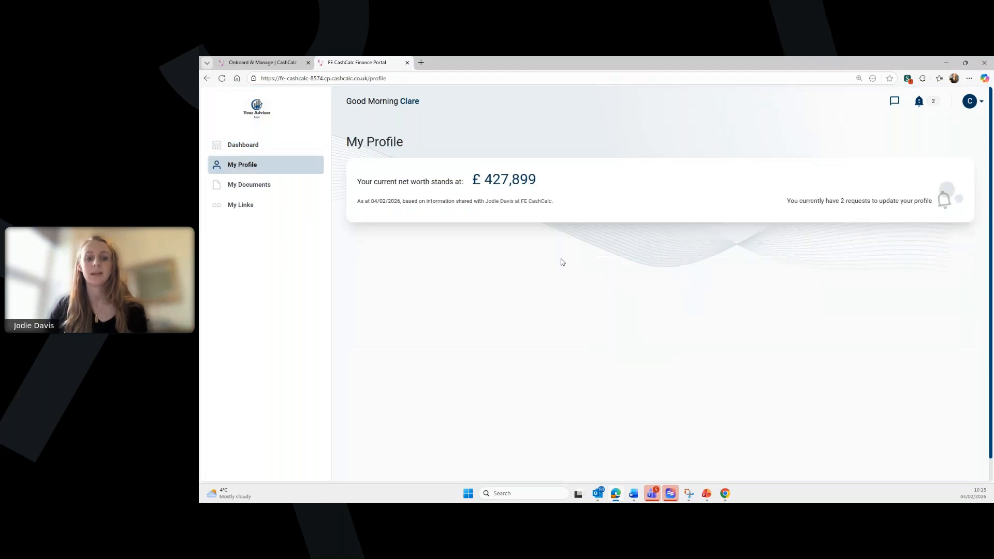
{"action": "scroll", "coordinate": [576, 257], "scroll_direction": "down", "scroll_amount": 1}
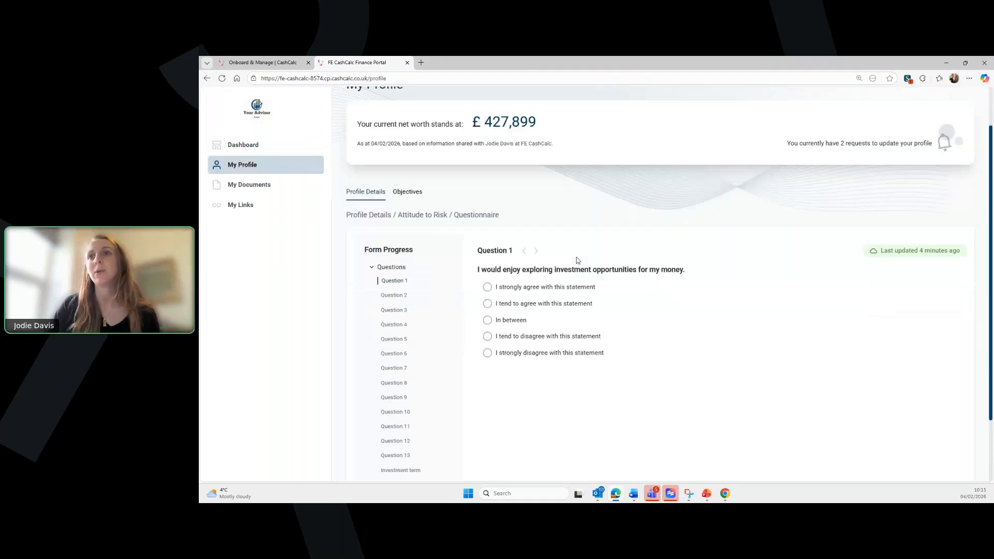
{"action": "scroll", "coordinate": [576, 258], "scroll_direction": "down", "scroll_amount": 2}
{"action": "left_click", "coordinate": [524, 256]}
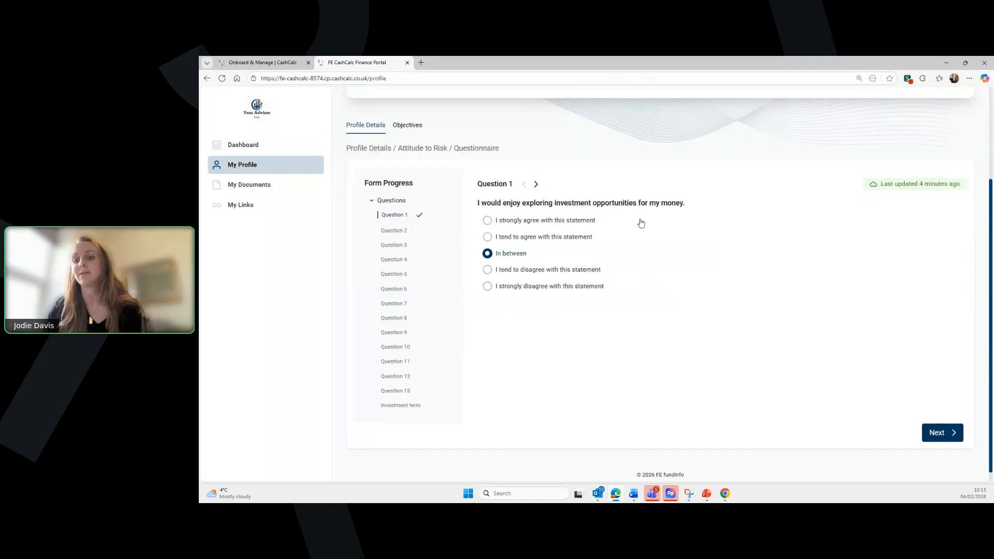
{"action": "left_click", "coordinate": [587, 241]}
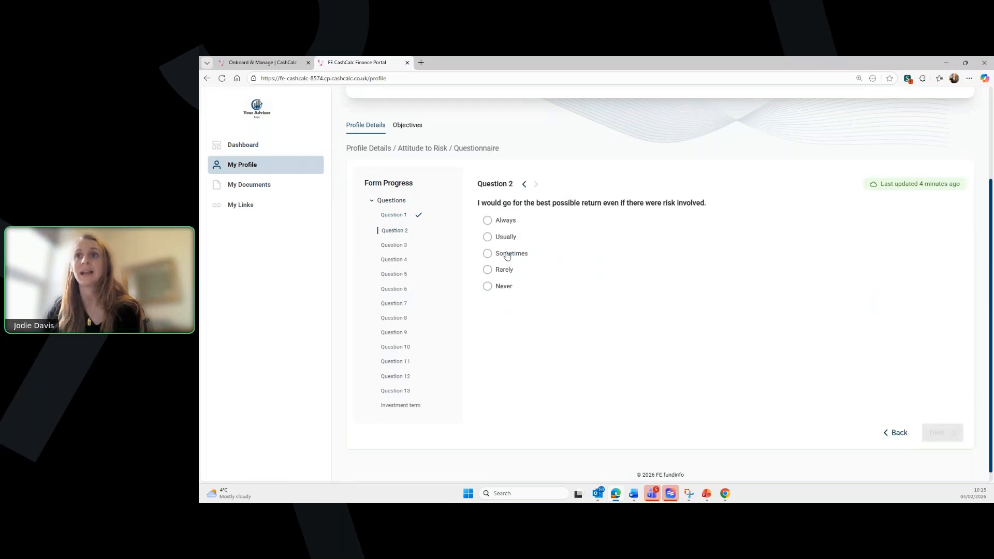
{"action": "left_click", "coordinate": [500, 254]}
{"action": "left_click", "coordinate": [508, 256]}
{"action": "left_click", "coordinate": [508, 256]}
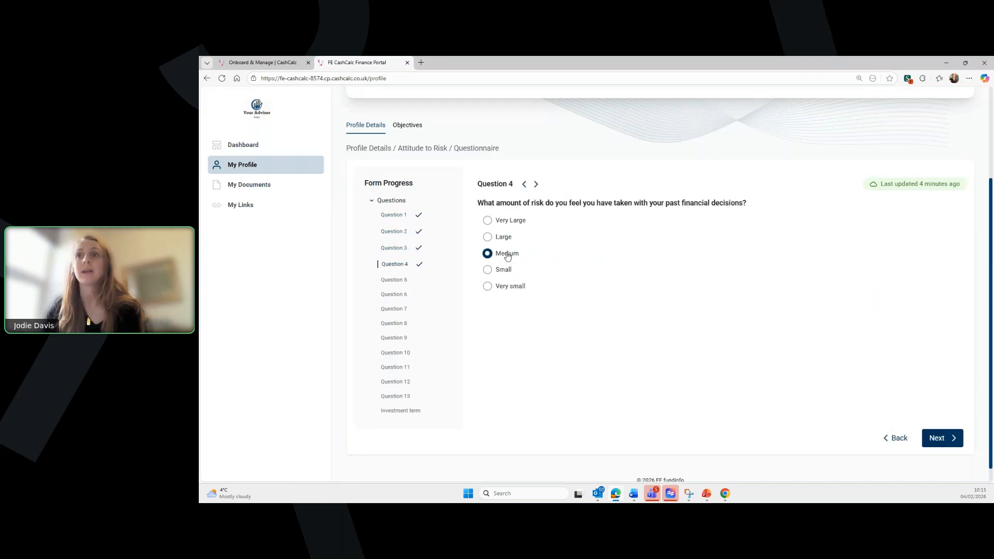
{"action": "left_click", "coordinate": [508, 255]}
- Answer the remaining risk questions (thoughtful risk taker, a little concerned, In between) and choose Medium Term
{"action": "left_click", "coordinate": [509, 256]}
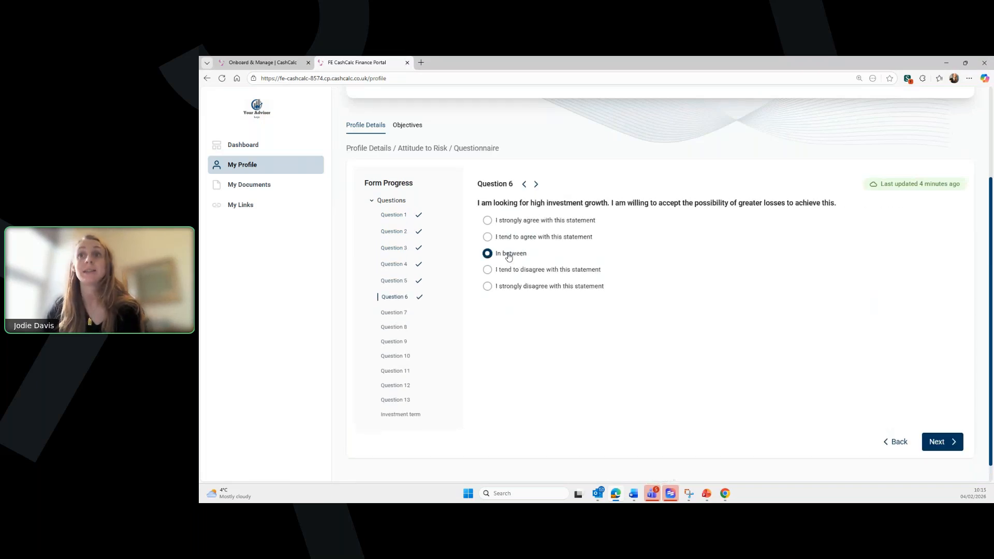
{"action": "left_click", "coordinate": [504, 262]}
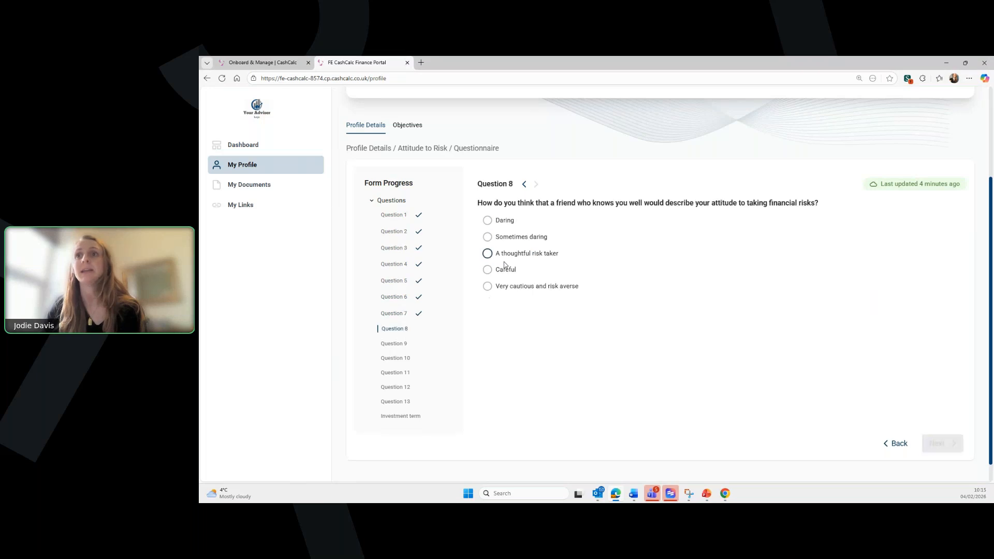
{"action": "left_click", "coordinate": [504, 254]}
{"action": "left_click", "coordinate": [506, 256]}
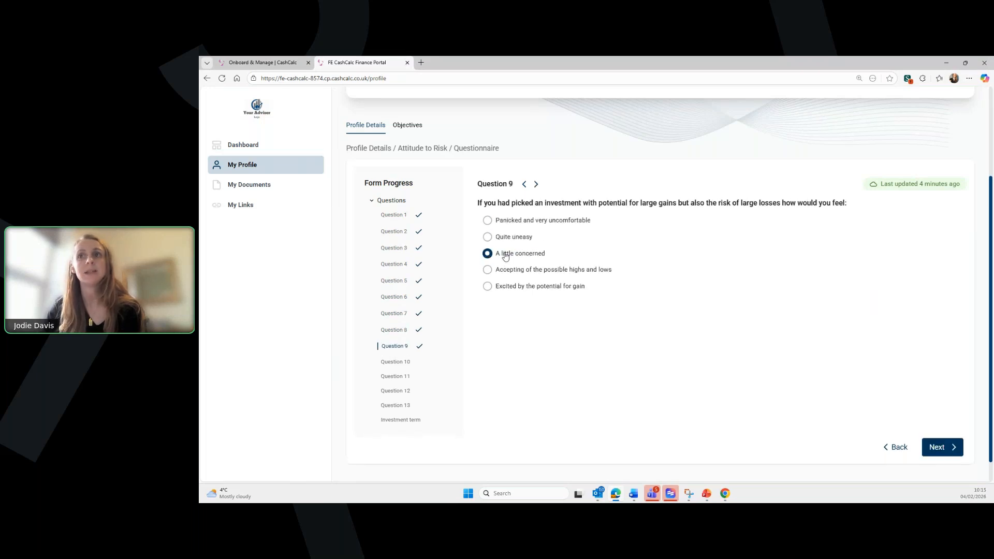
{"action": "left_click", "coordinate": [502, 237]}
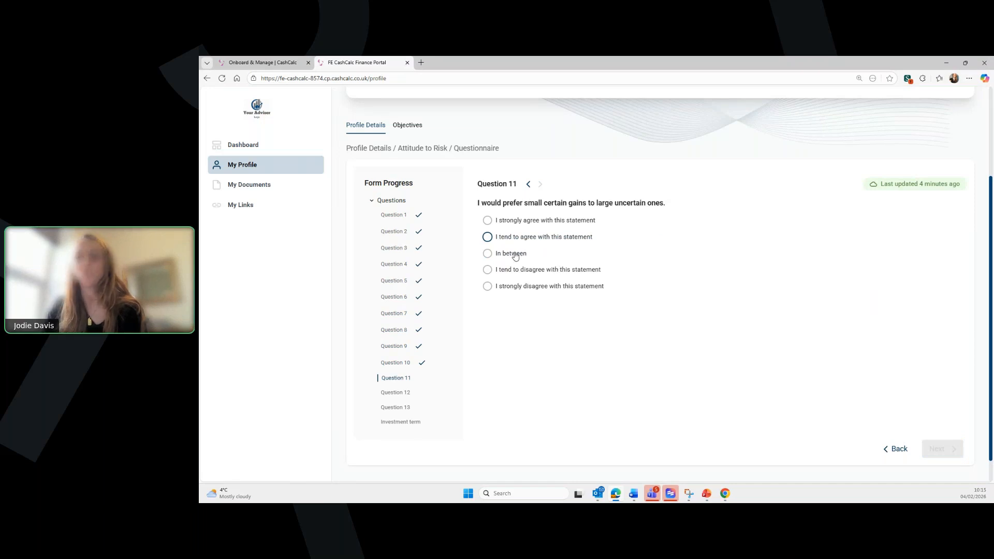
{"action": "left_click", "coordinate": [516, 256]}
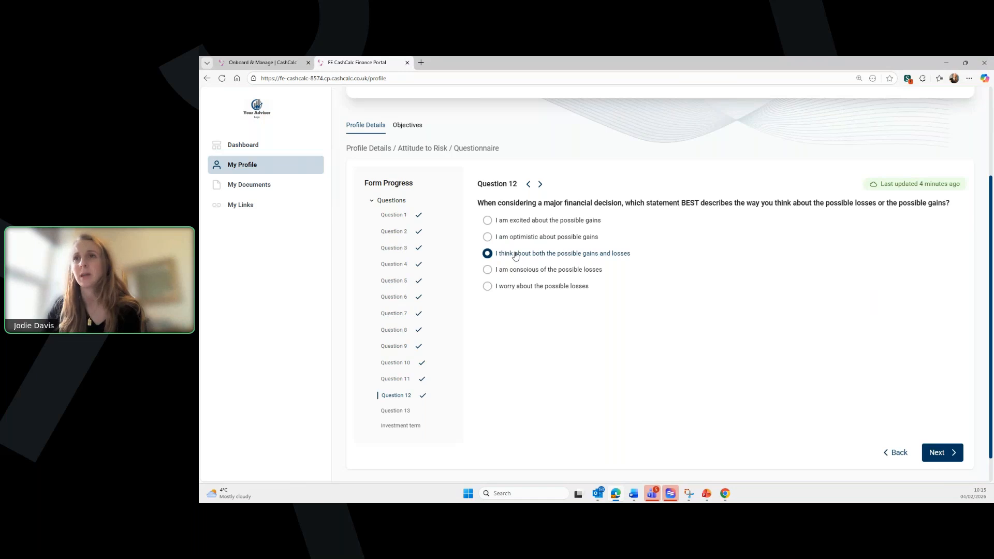
{"action": "left_click", "coordinate": [515, 257]}
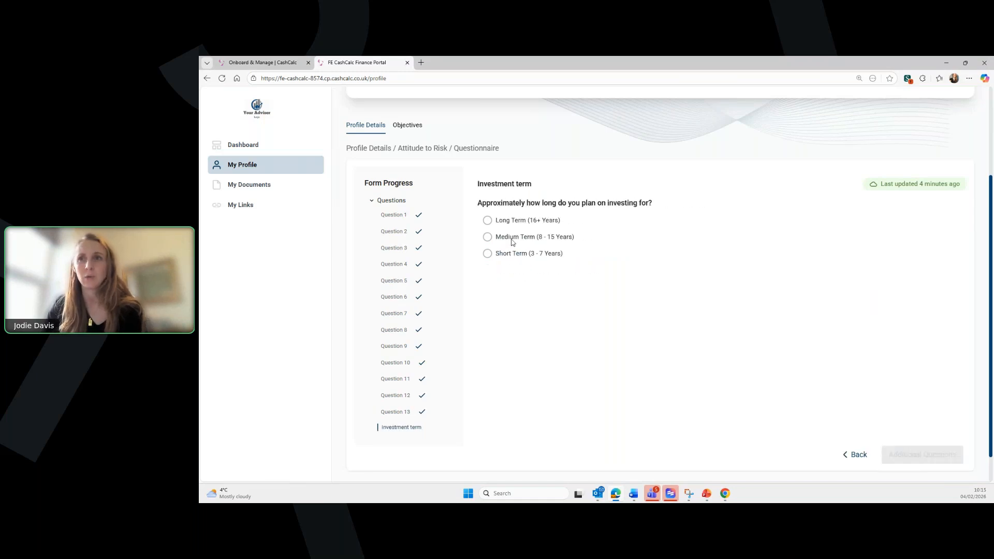
{"action": "left_click", "coordinate": [512, 240]}
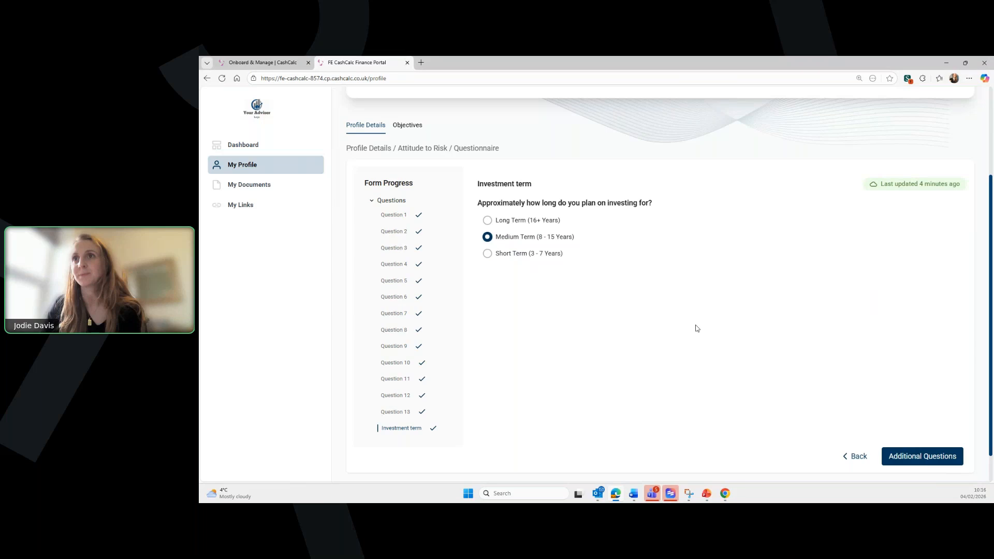
- Answer No to all five Capacity For Loss questions, from emergency expenses to dependants
{"action": "scroll", "coordinate": [433, 269], "scroll_direction": "down", "scroll_amount": 1}
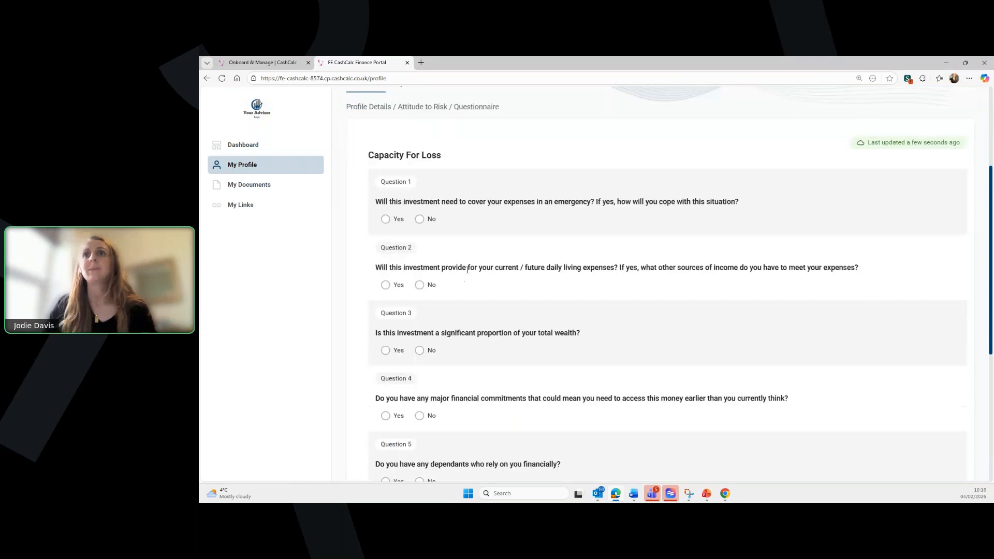
{"action": "scroll", "coordinate": [428, 194], "scroll_direction": "down", "scroll_amount": 1}
{"action": "left_click", "coordinate": [419, 177]}
{"action": "left_click", "coordinate": [419, 244]}
{"action": "left_click", "coordinate": [420, 309]}
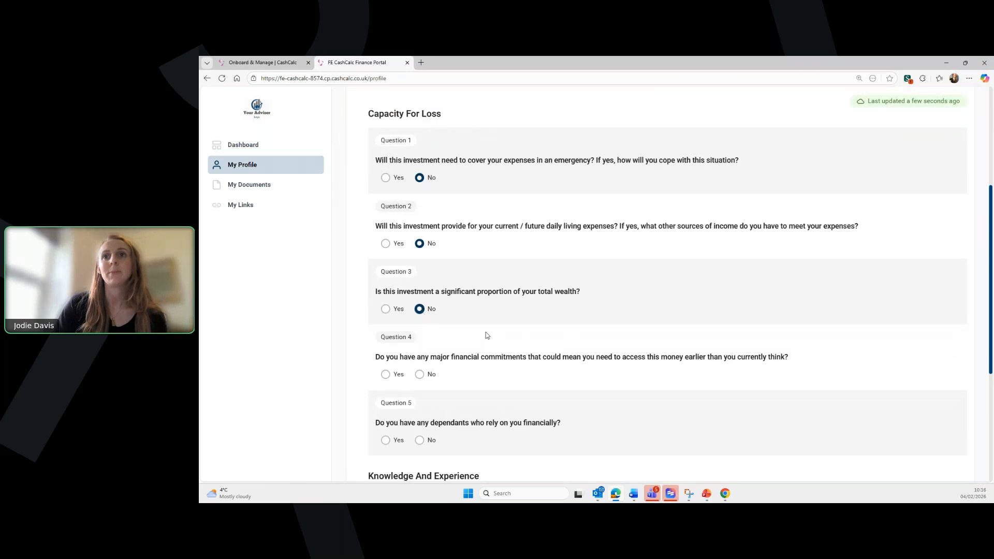
{"action": "scroll", "coordinate": [420, 311], "scroll_direction": "down", "scroll_amount": 2}
{"action": "left_click", "coordinate": [420, 292]}
{"action": "left_click", "coordinate": [419, 358]}
- Answer No to both Knowledge And Experience questions and continue to Finish & Review
{"action": "scroll", "coordinate": [422, 357], "scroll_direction": "down", "scroll_amount": 3}
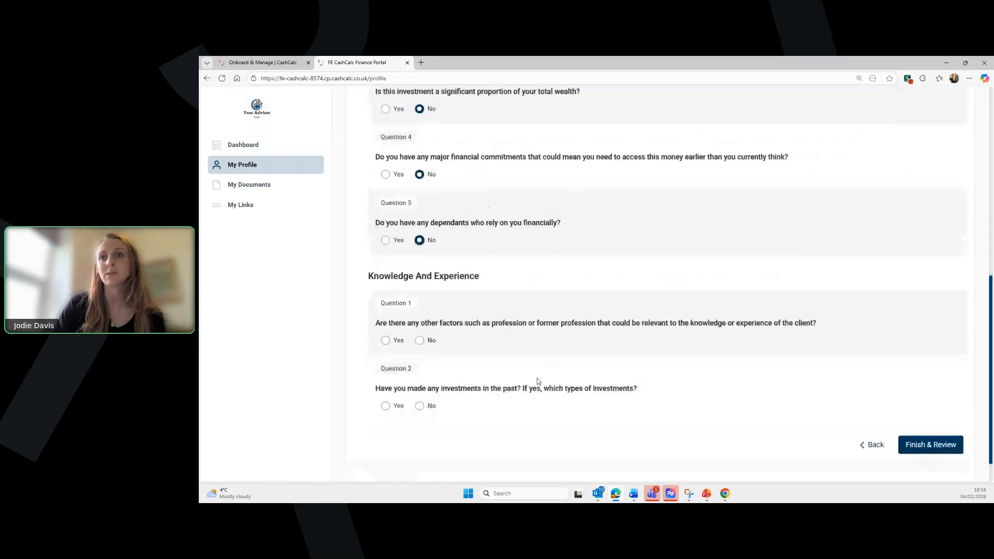
{"action": "left_click", "coordinate": [419, 315]}
{"action": "left_click", "coordinate": [420, 381]}
{"action": "left_click", "coordinate": [922, 422]}
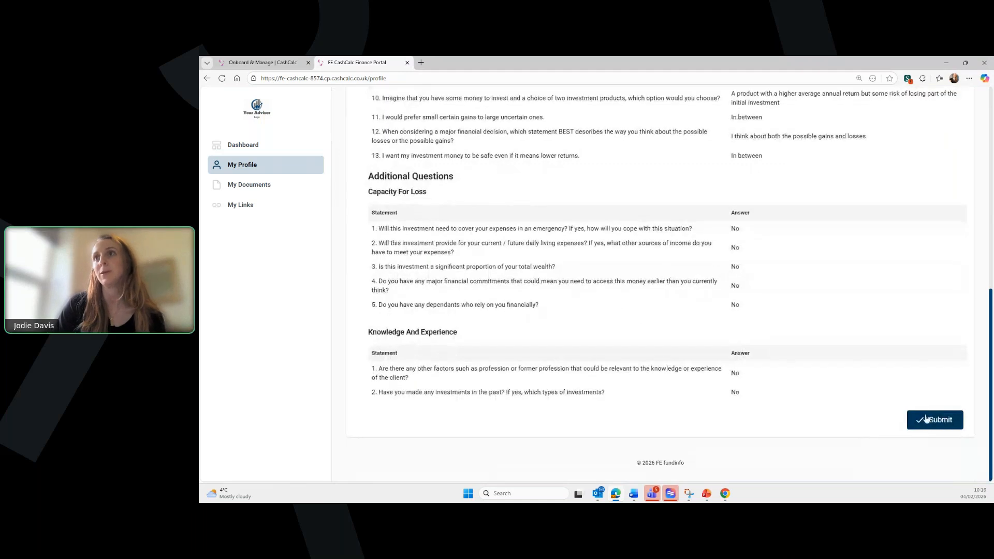
- Review the 3 - Moderate risk result with 6.38% average growth, close it and go back to the dashboard
{"action": "scroll", "coordinate": [818, 389], "scroll_direction": "up", "scroll_amount": 1}
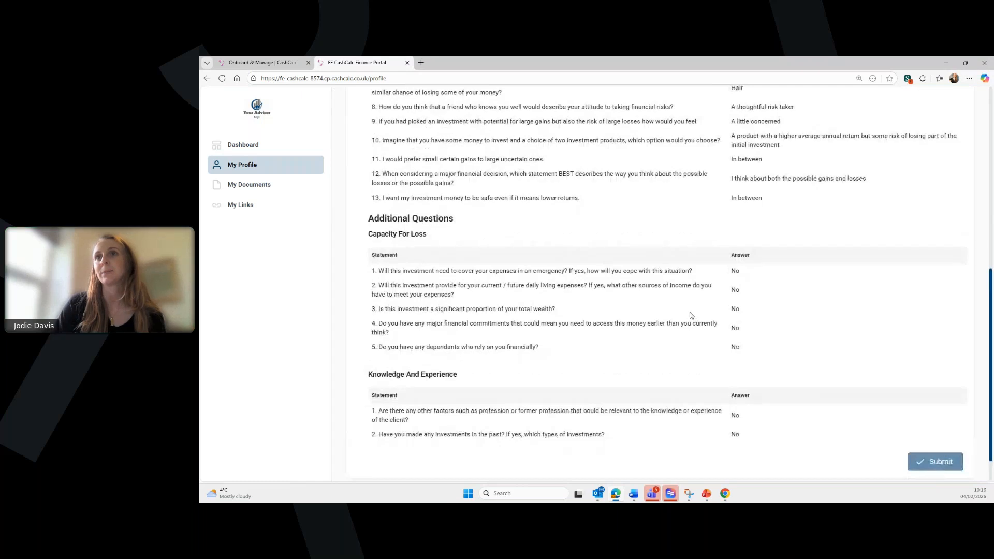
{"action": "scroll", "coordinate": [718, 275], "scroll_direction": "up", "scroll_amount": 3}
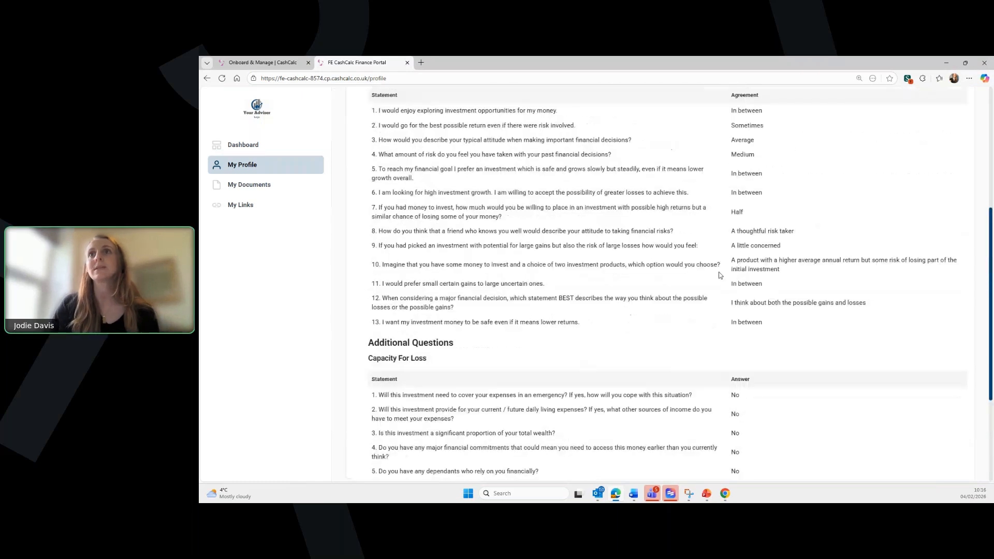
{"action": "scroll", "coordinate": [721, 275], "scroll_direction": "up", "scroll_amount": 3}
{"action": "scroll", "coordinate": [720, 273], "scroll_direction": "down", "scroll_amount": 10}
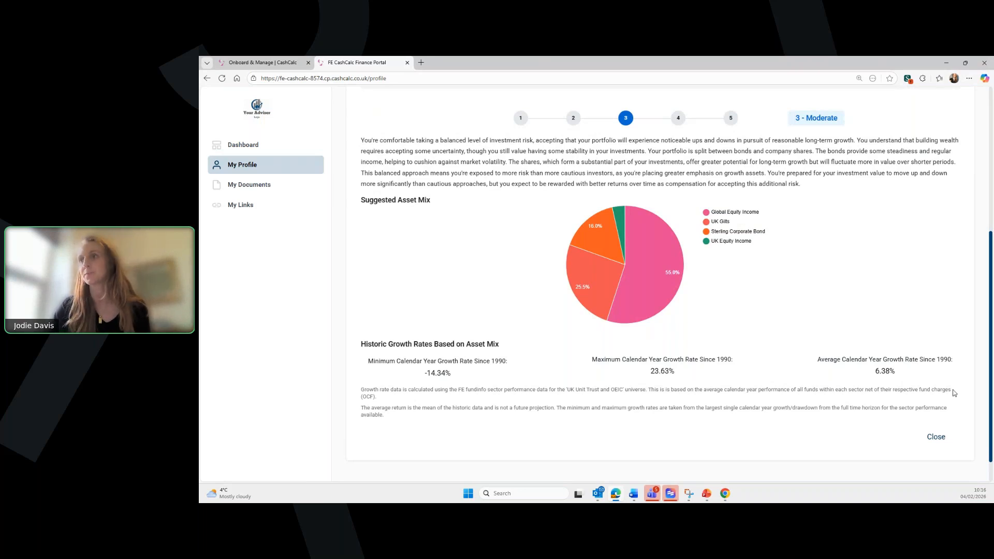
{"action": "scroll", "coordinate": [942, 409], "scroll_direction": "down", "scroll_amount": 1}
{"action": "left_click", "coordinate": [936, 405]}
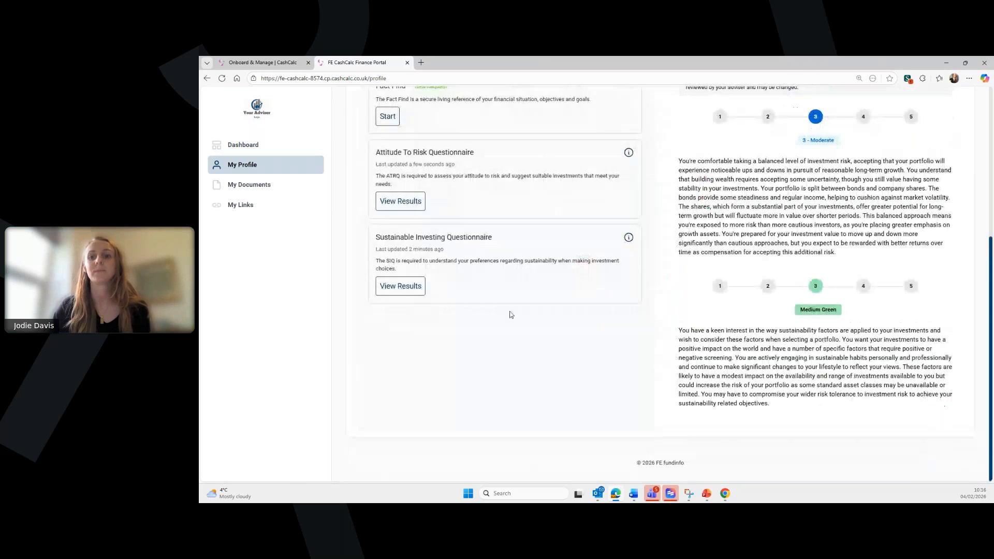
{"action": "scroll", "coordinate": [518, 311], "scroll_direction": "up", "scroll_amount": 5}
{"action": "left_click", "coordinate": [237, 148]}
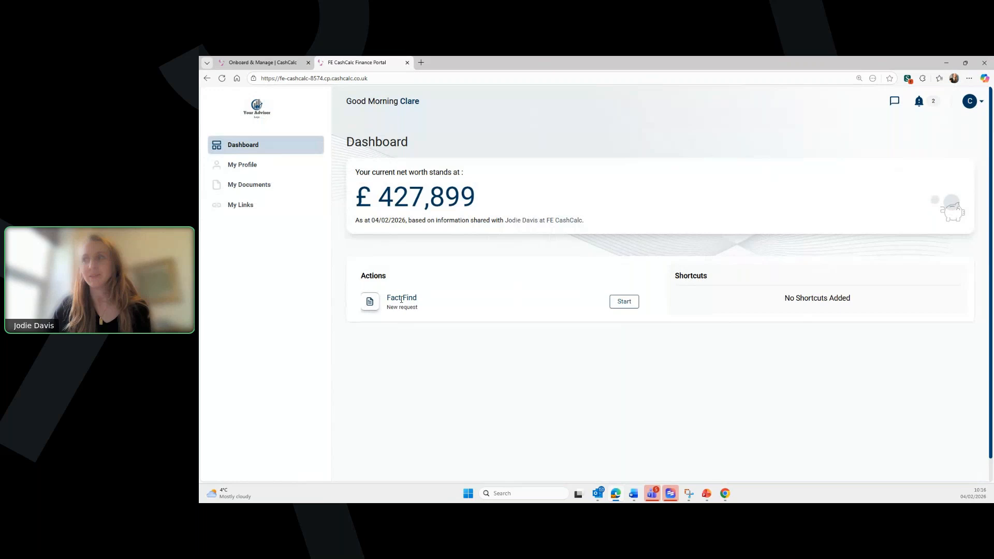
- Start the Fact Find, consent to sharing data with FE CashCalc, and begin at Personal Details
{"action": "left_click", "coordinate": [624, 306]}
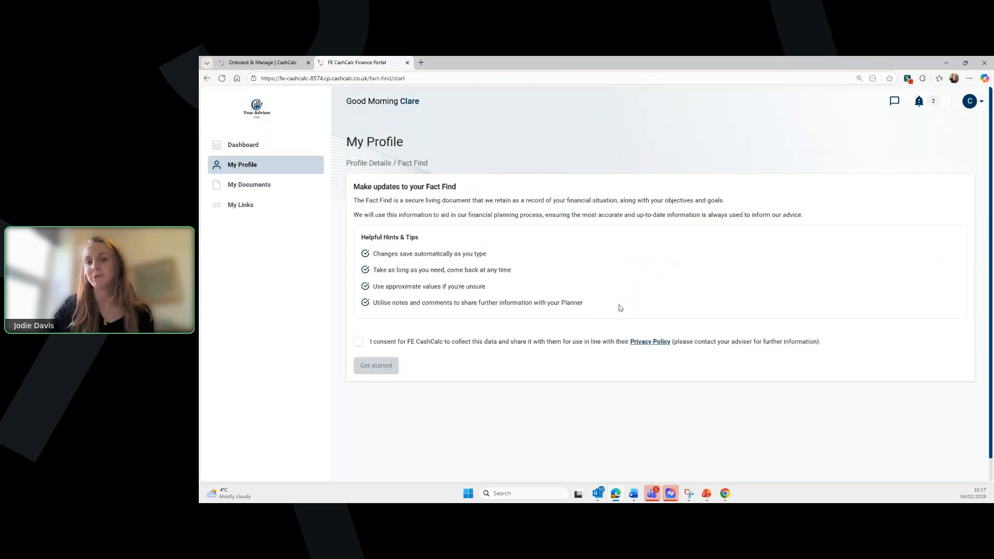
{"action": "left_click", "coordinate": [356, 344]}
{"action": "left_click", "coordinate": [381, 370]}
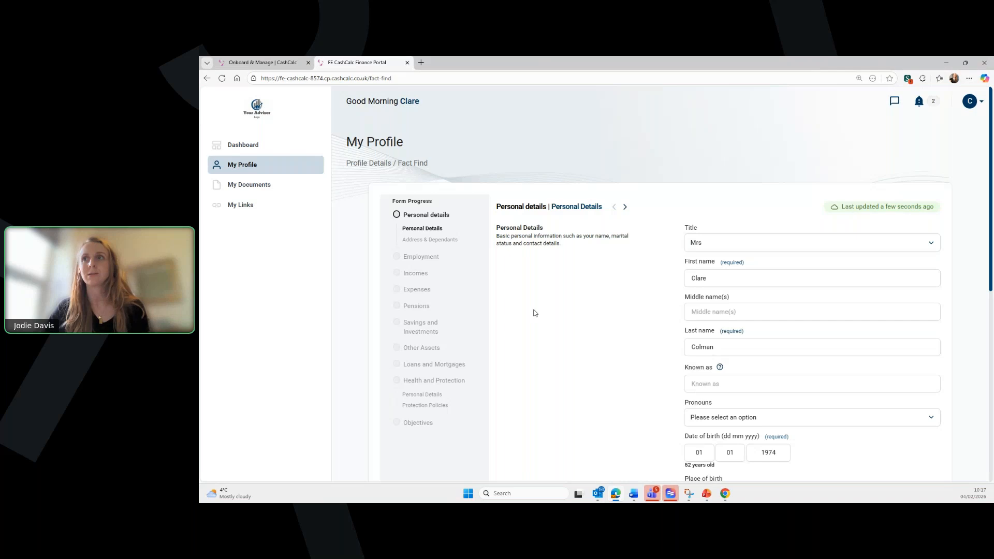
- Set legal sex to Female, enter the client's home and mobile phone numbers, and continue
{"action": "scroll", "coordinate": [579, 297], "scroll_direction": "down", "scroll_amount": 1}
{"action": "scroll", "coordinate": [579, 297], "scroll_direction": "down", "scroll_amount": 2}
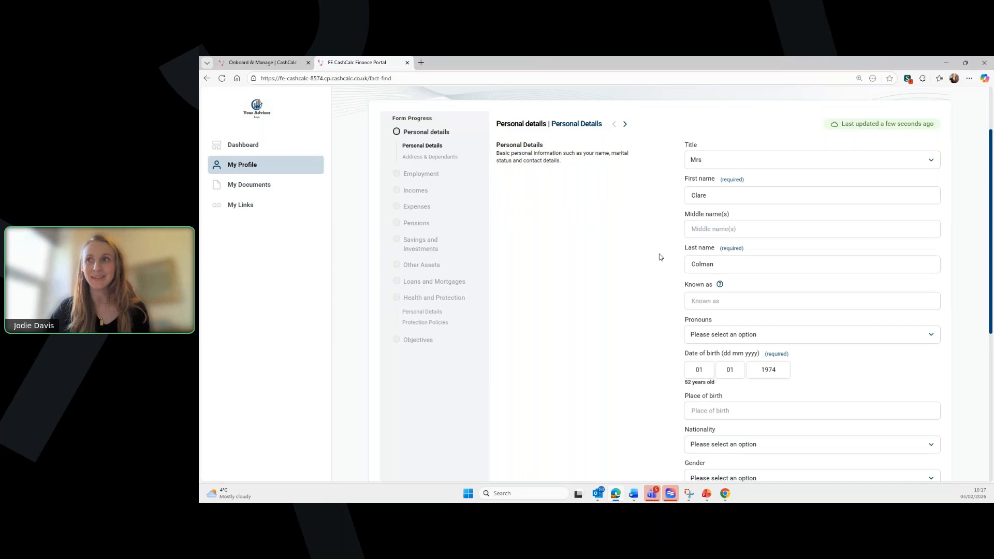
{"action": "scroll", "coordinate": [653, 258], "scroll_direction": "down", "scroll_amount": 1}
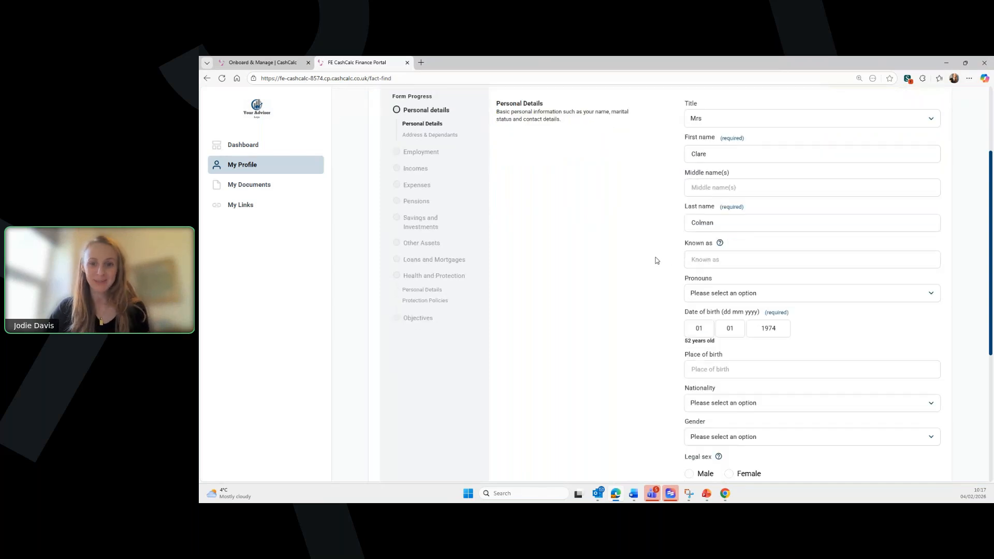
{"action": "scroll", "coordinate": [638, 219], "scroll_direction": "up", "scroll_amount": 1}
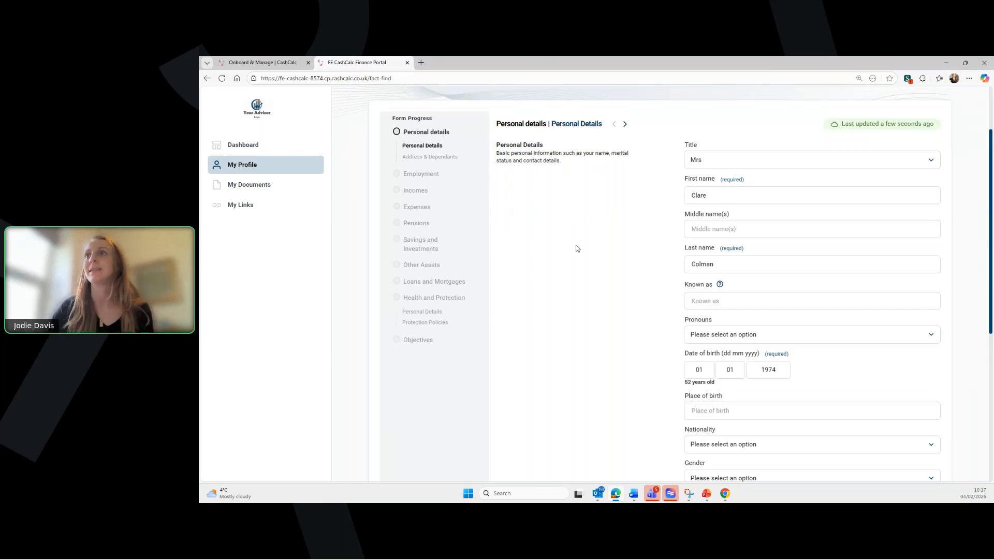
{"action": "scroll", "coordinate": [648, 249], "scroll_direction": "down", "scroll_amount": 1}
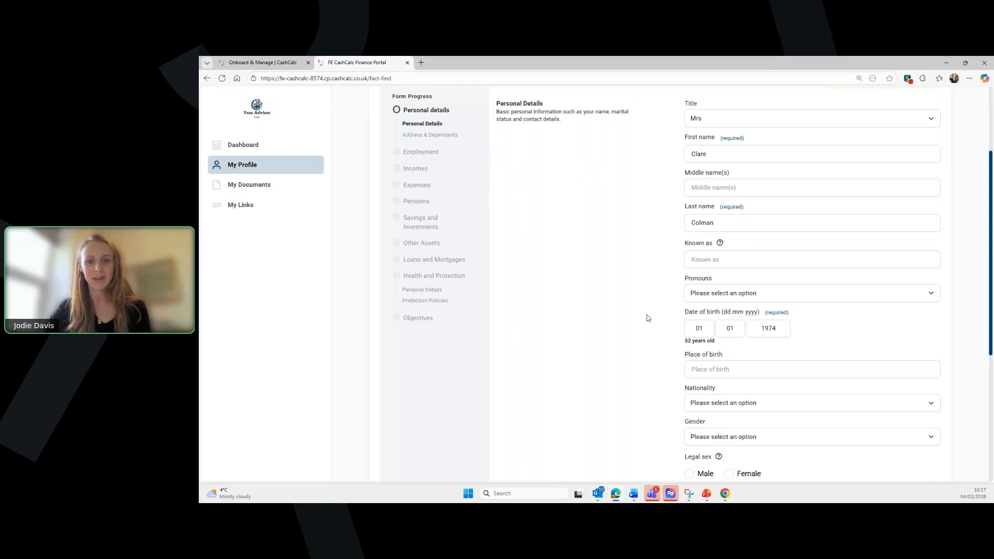
{"action": "scroll", "coordinate": [647, 316], "scroll_direction": "down", "scroll_amount": 5}
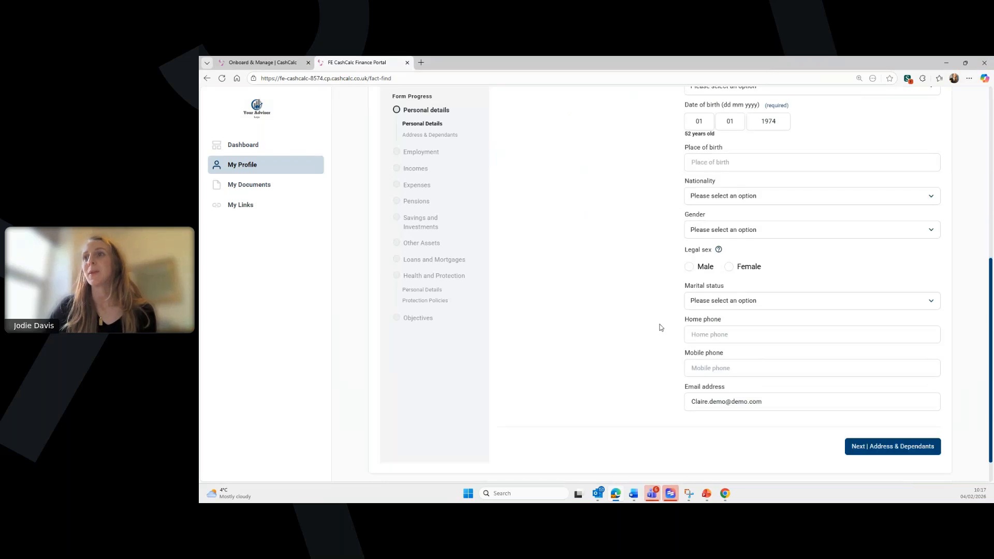
{"action": "left_click", "coordinate": [729, 267]}
{"action": "left_click", "coordinate": [742, 331]}
{"action": "type", "text": "234565343"}
{"action": "left_click", "coordinate": [728, 364]}
{"action": "type", "text": "234565343"}
{"action": "left_click", "coordinate": [891, 446]}
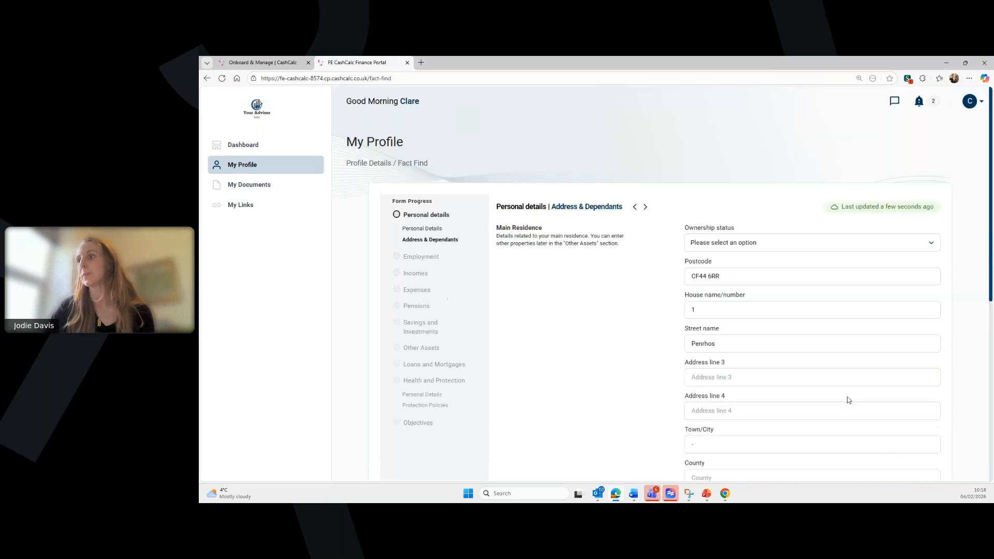
- Set ownership status to Own (No mortgage) and move on to Employment
{"action": "scroll", "coordinate": [727, 253], "scroll_direction": "down", "scroll_amount": 2}
{"action": "scroll", "coordinate": [717, 224], "scroll_direction": "down", "scroll_amount": 1}
{"action": "scroll", "coordinate": [725, 207], "scroll_direction": "up", "scroll_amount": 1}
{"action": "left_click", "coordinate": [741, 160]}
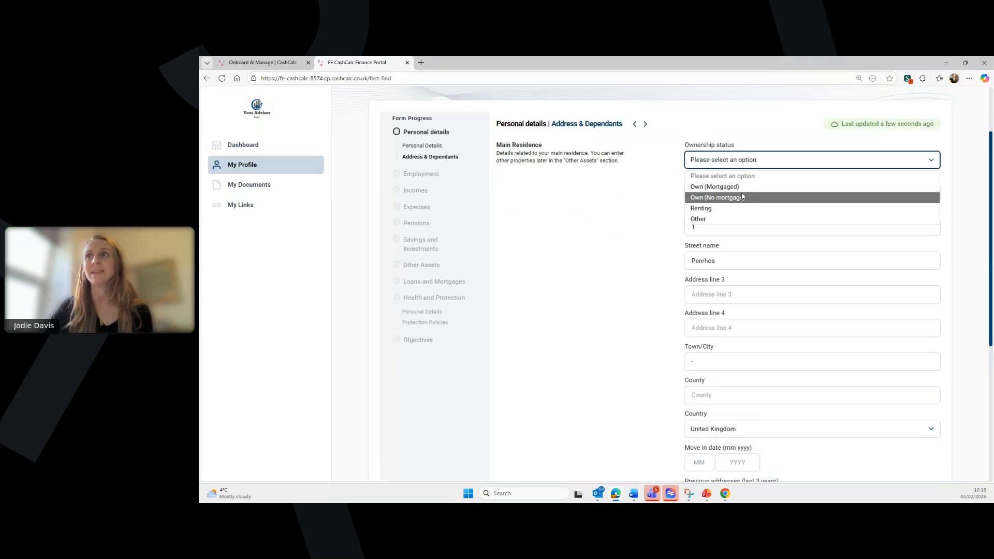
{"action": "left_click", "coordinate": [743, 197]}
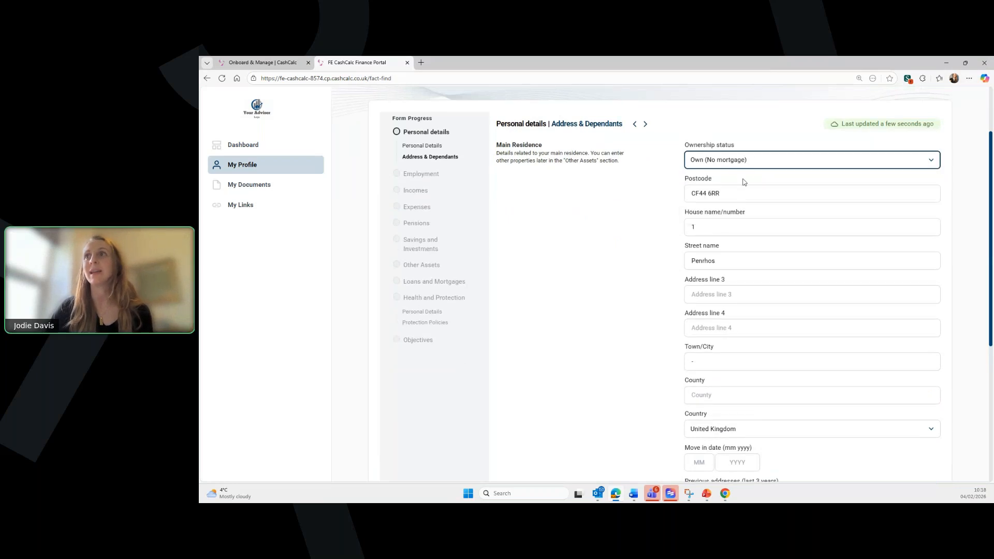
{"action": "scroll", "coordinate": [754, 204], "scroll_direction": "down", "scroll_amount": 2}
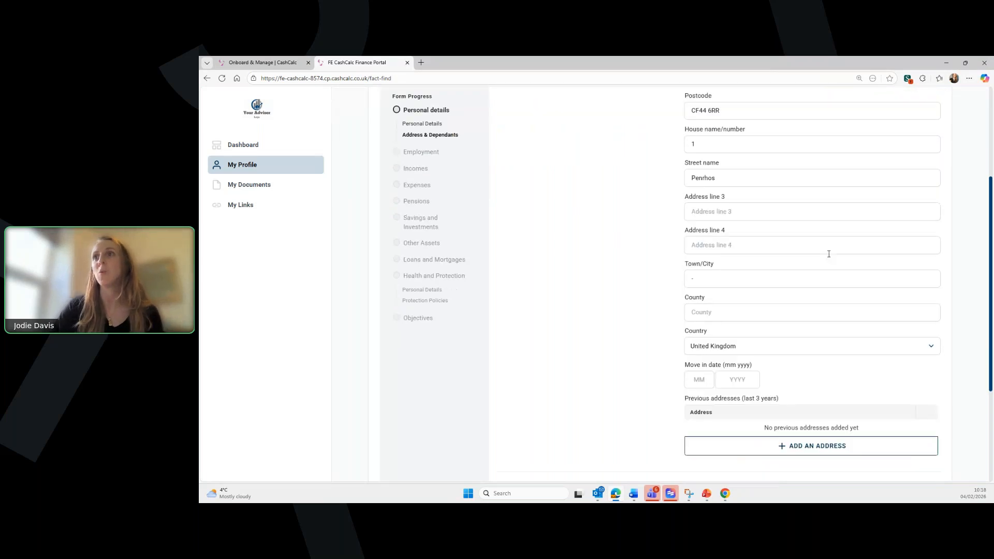
{"action": "scroll", "coordinate": [829, 265], "scroll_direction": "down", "scroll_amount": 2}
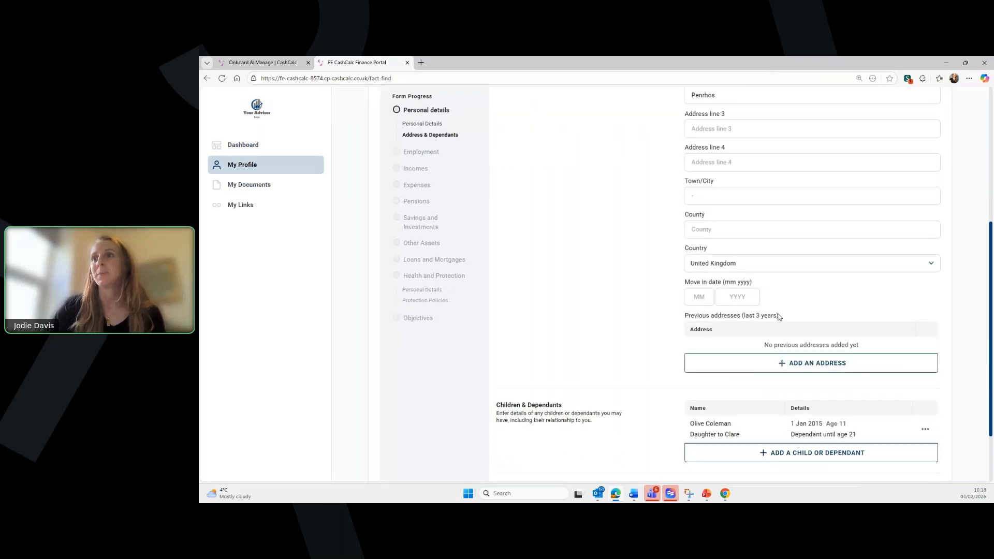
{"action": "scroll", "coordinate": [802, 403], "scroll_direction": "down", "scroll_amount": 2}
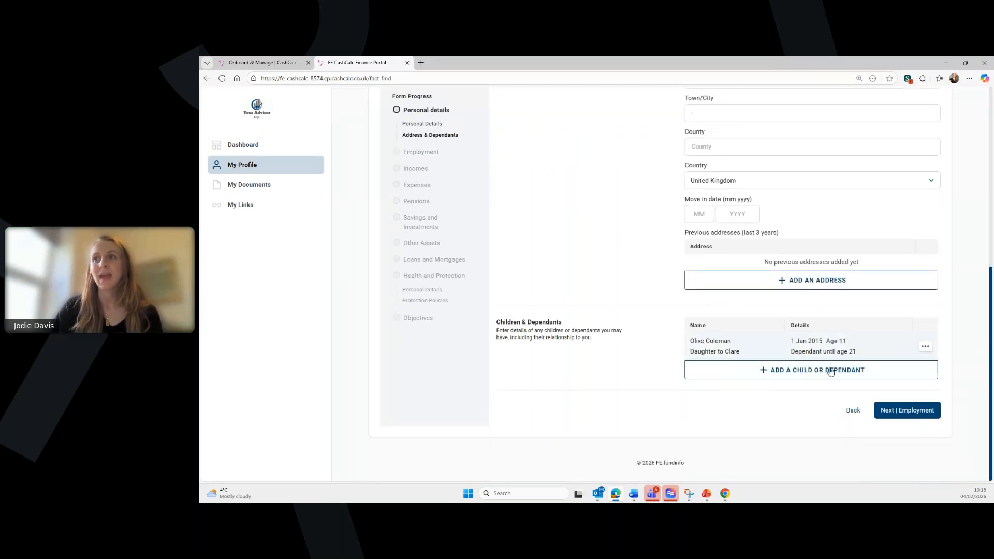
{"action": "left_click", "coordinate": [907, 411]}
{"action": "scroll", "coordinate": [738, 301], "scroll_direction": "down", "scroll_amount": 2}
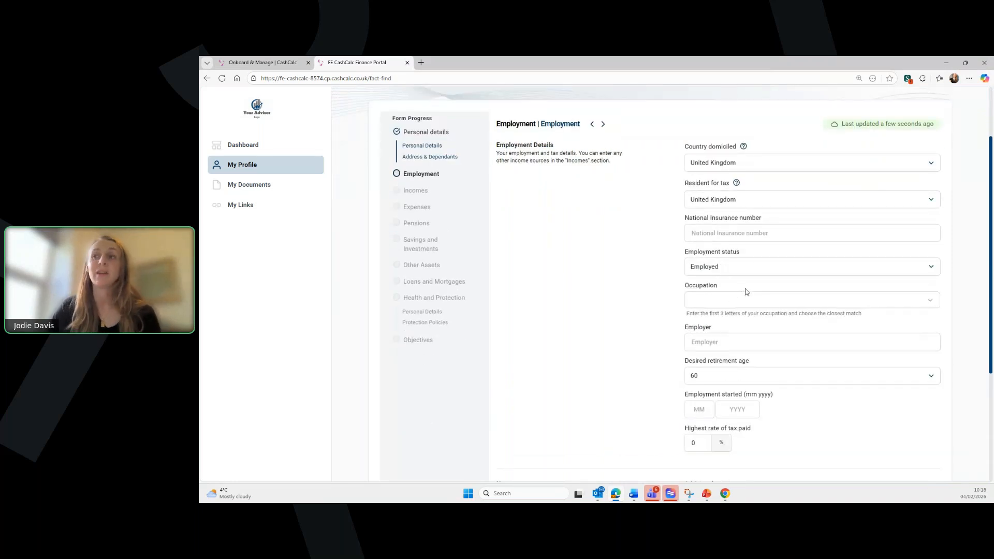
- Enter the client's National Insurance number
{"action": "scroll", "coordinate": [749, 289], "scroll_direction": "down", "scroll_amount": 1}
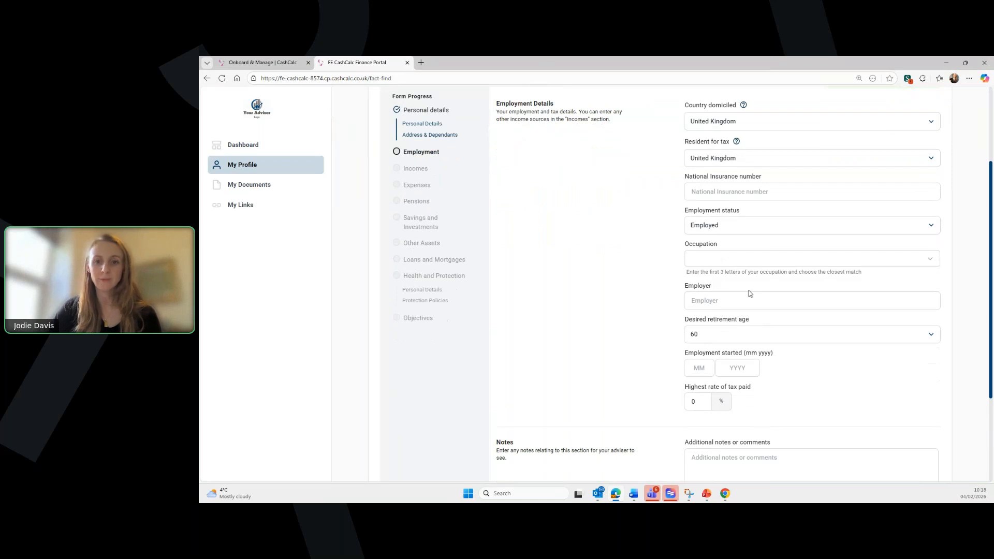
{"action": "scroll", "coordinate": [748, 288], "scroll_direction": "up", "scroll_amount": 1}
{"action": "left_click", "coordinate": [725, 235]}
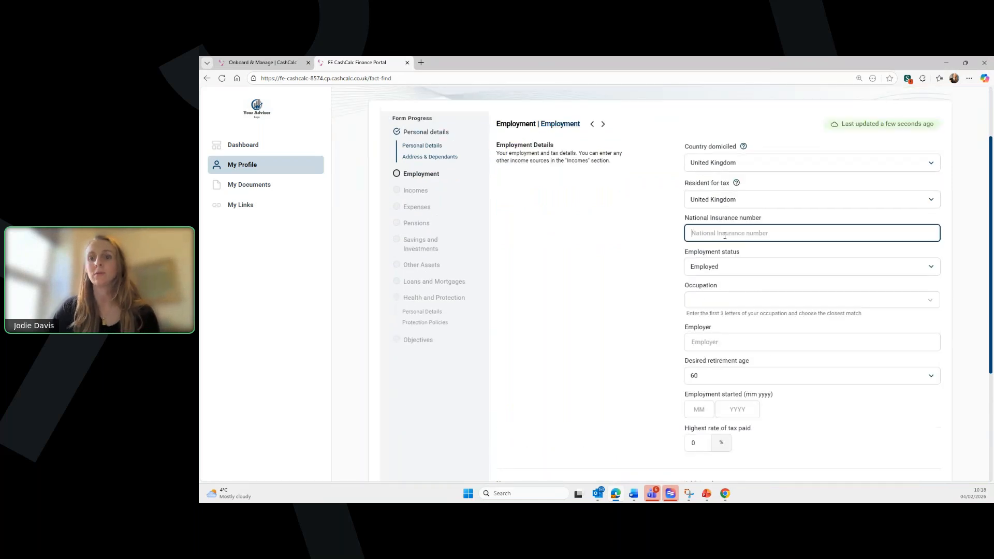
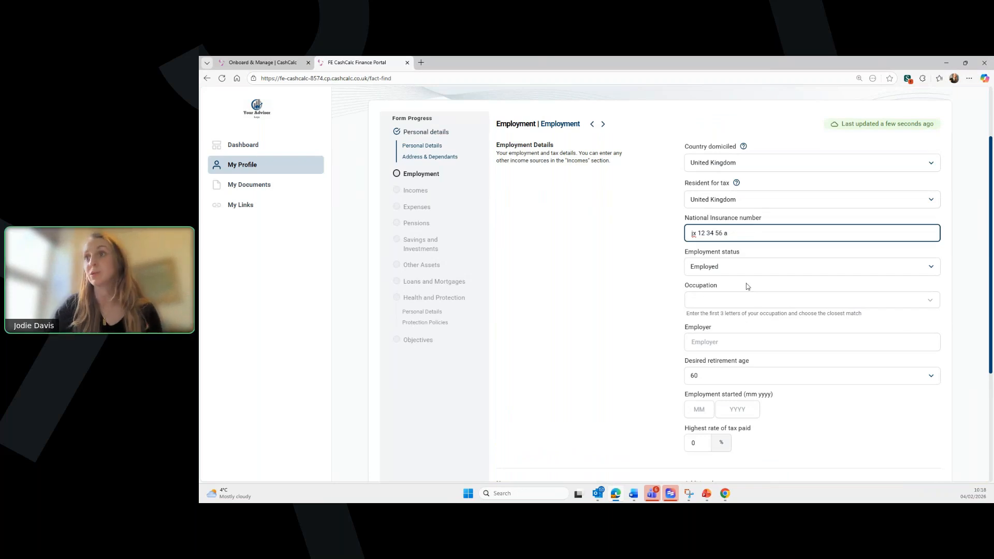
{"action": "scroll", "coordinate": [774, 267], "scroll_direction": "down", "scroll_amount": 1}
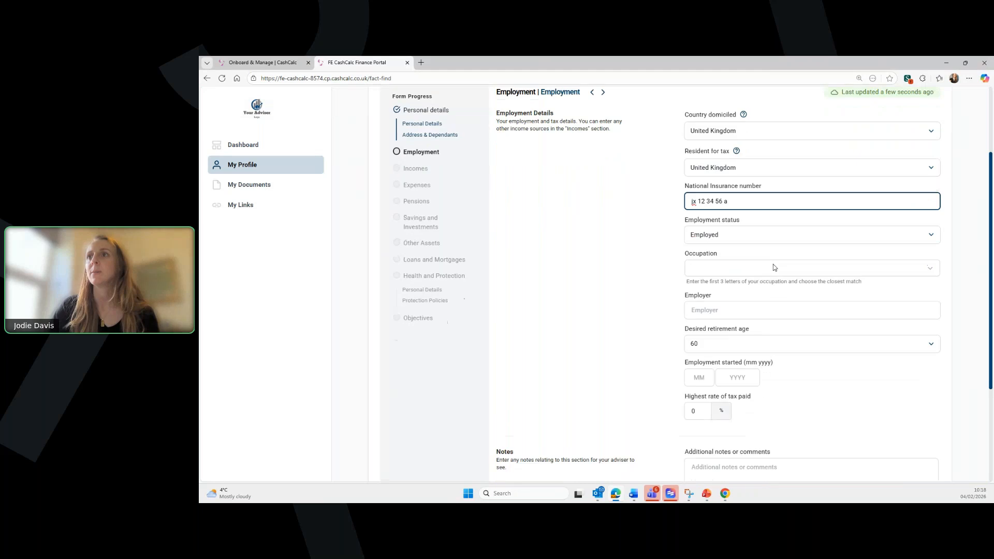
- Try the other employment status options, then settle on Employed
{"action": "left_click", "coordinate": [716, 226]}
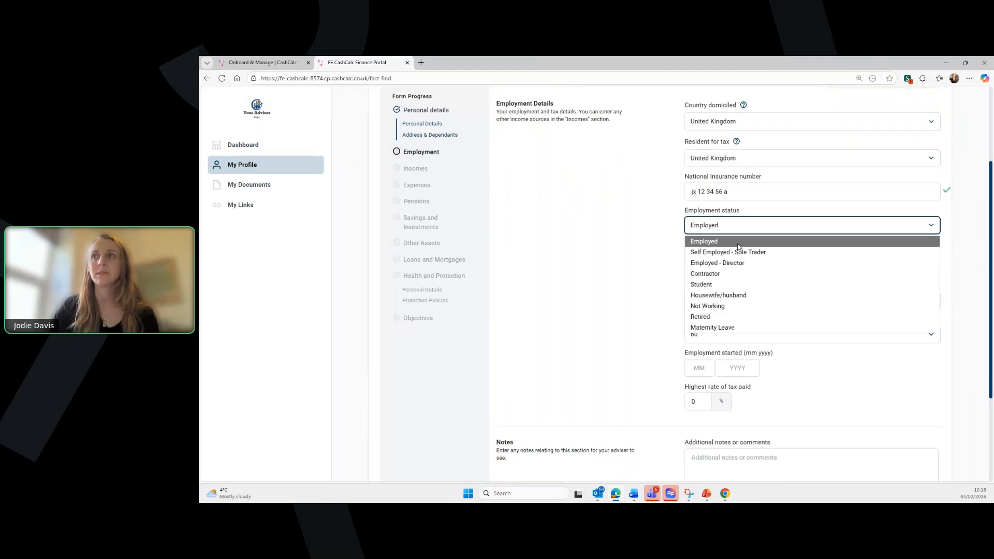
{"action": "left_click", "coordinate": [648, 221]}
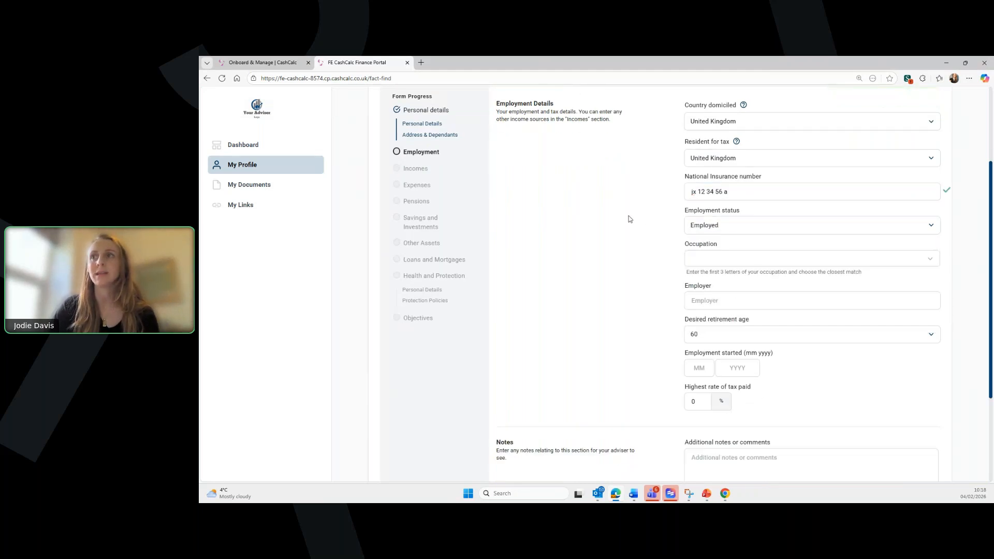
{"action": "left_click", "coordinate": [715, 229]}
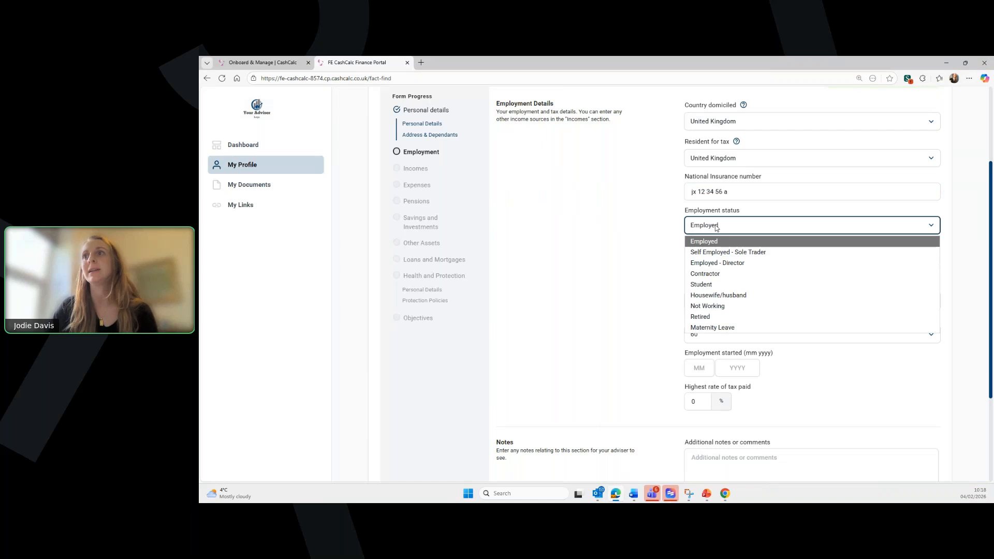
{"action": "left_click", "coordinate": [717, 253]}
{"action": "scroll", "coordinate": [759, 301], "scroll_direction": "down", "scroll_amount": 1}
{"action": "left_click", "coordinate": [771, 184]}
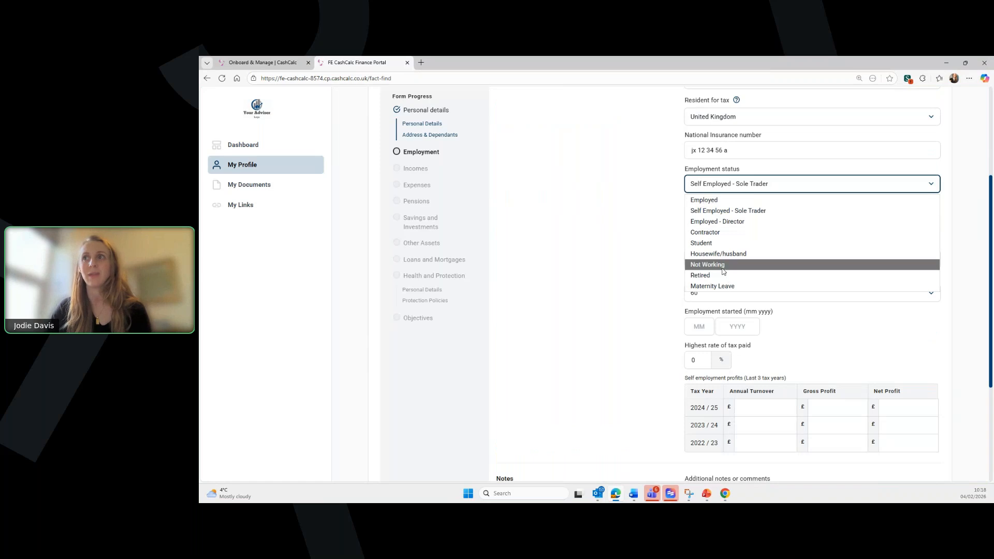
{"action": "left_click", "coordinate": [727, 264]}
{"action": "left_click", "coordinate": [746, 185]}
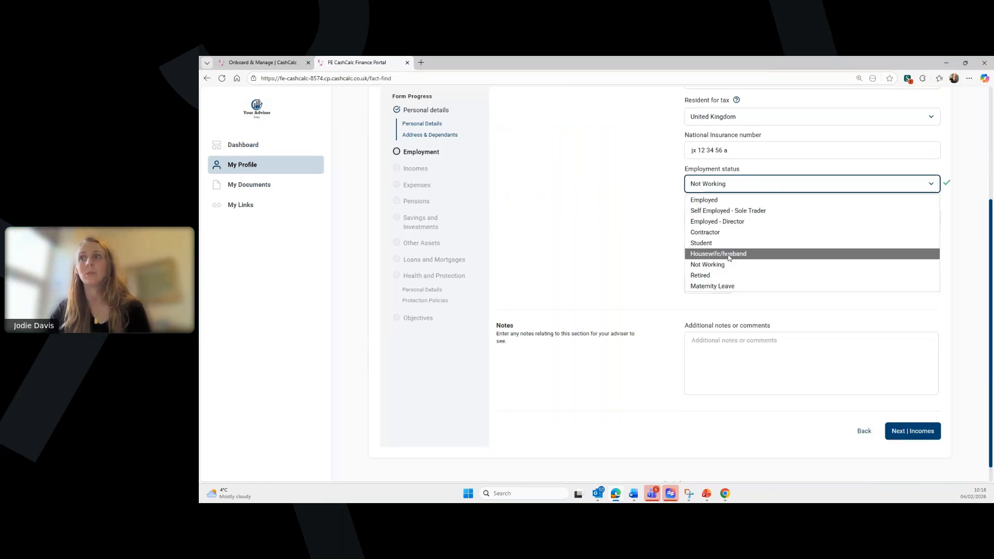
{"action": "left_click", "coordinate": [724, 280]}
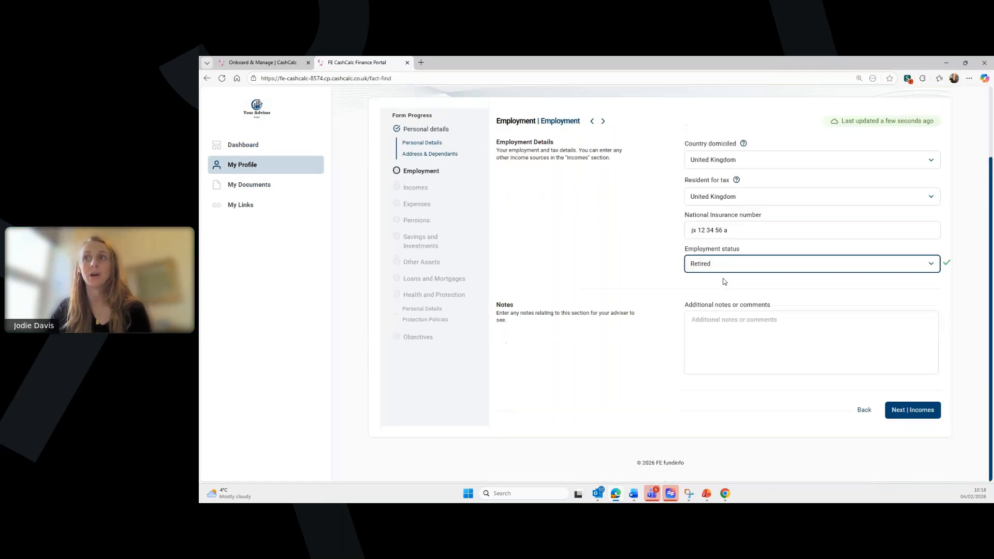
{"action": "left_click", "coordinate": [800, 264]}
{"action": "left_click", "coordinate": [798, 281]}
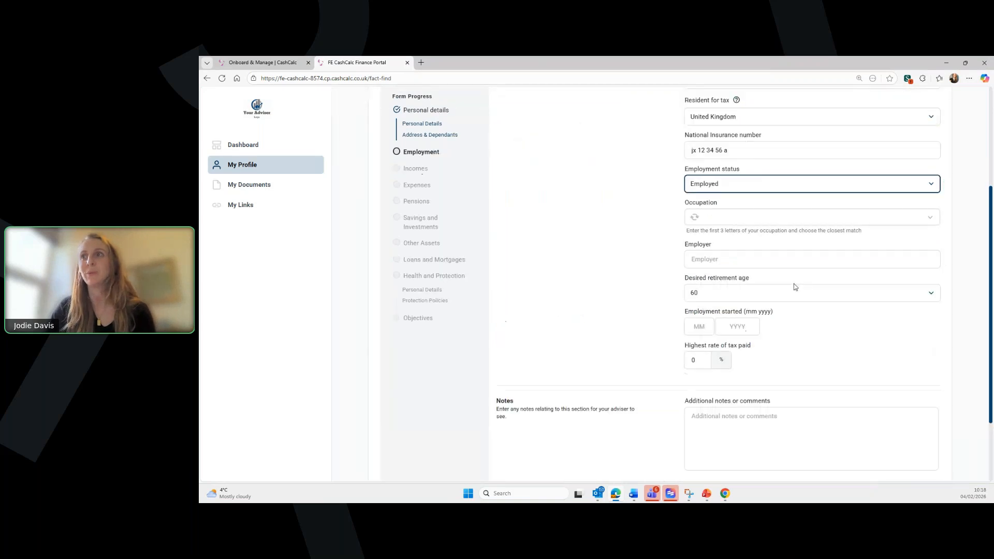
- Keep desired retirement age at 60 and move on to Incomes
{"action": "left_click", "coordinate": [713, 292]}
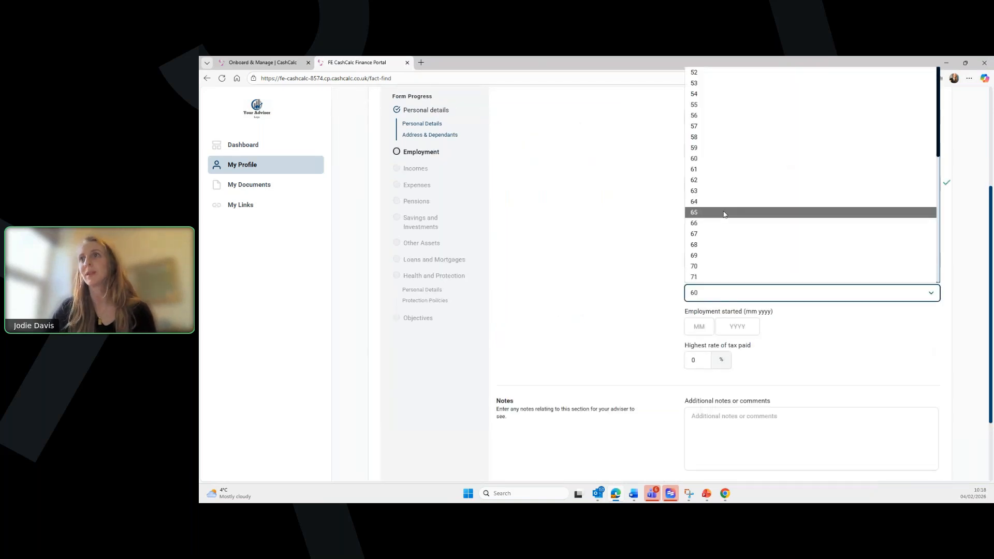
{"action": "left_click", "coordinate": [705, 156]}
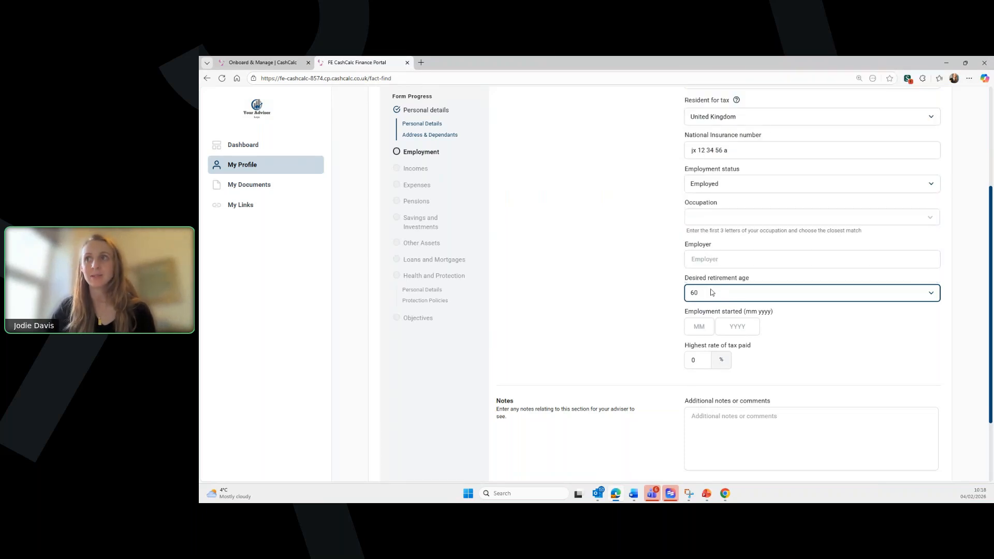
{"action": "scroll", "coordinate": [792, 339], "scroll_direction": "down", "scroll_amount": 2}
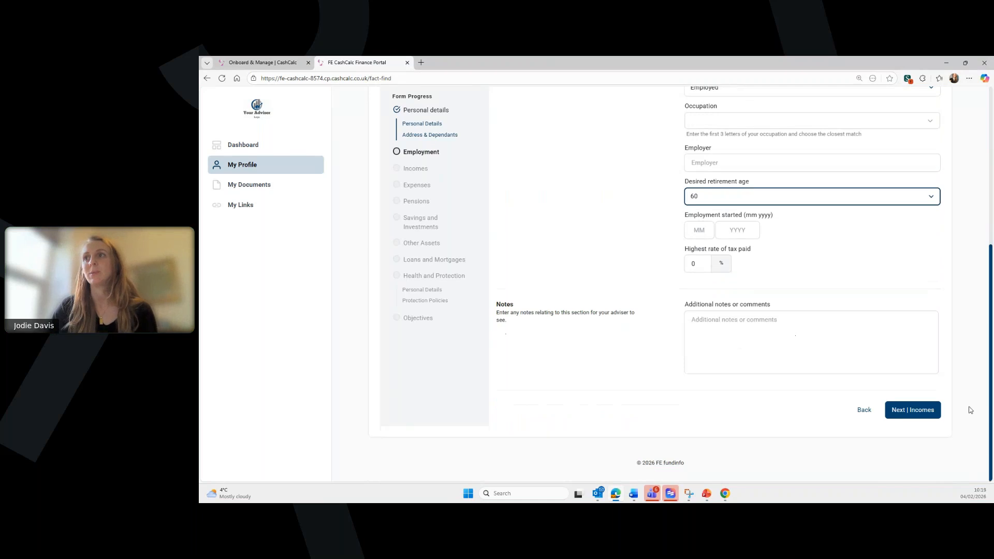
{"action": "left_click", "coordinate": [916, 421]}
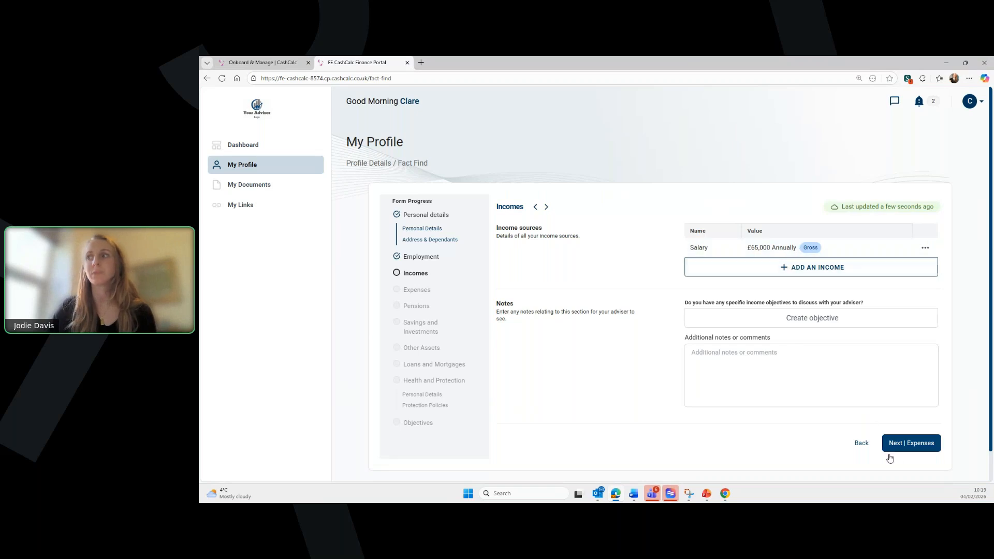
- Open Expenses, look through all expense sections, then advance to the Pensions page
{"action": "left_click", "coordinate": [902, 455]}
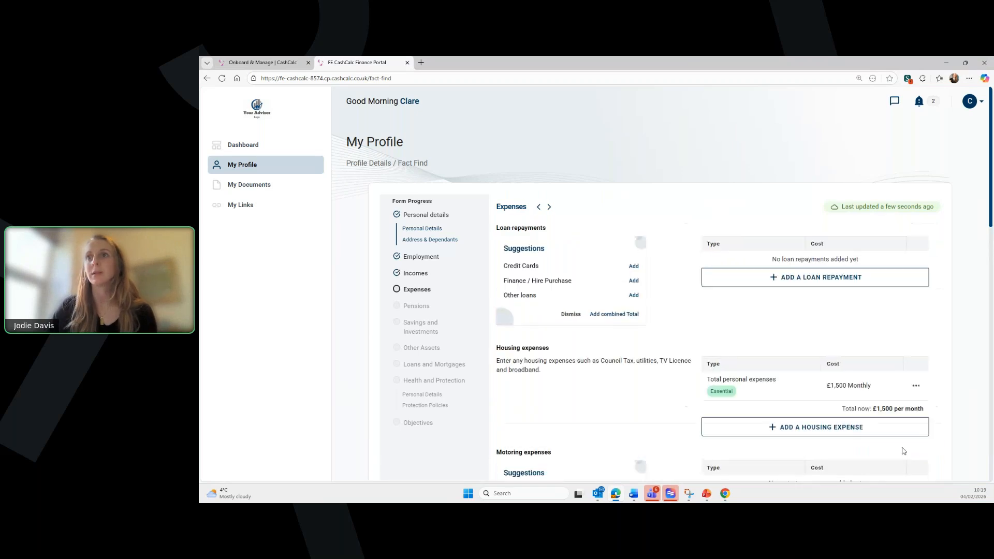
{"action": "scroll", "coordinate": [761, 283], "scroll_direction": "down", "scroll_amount": 2}
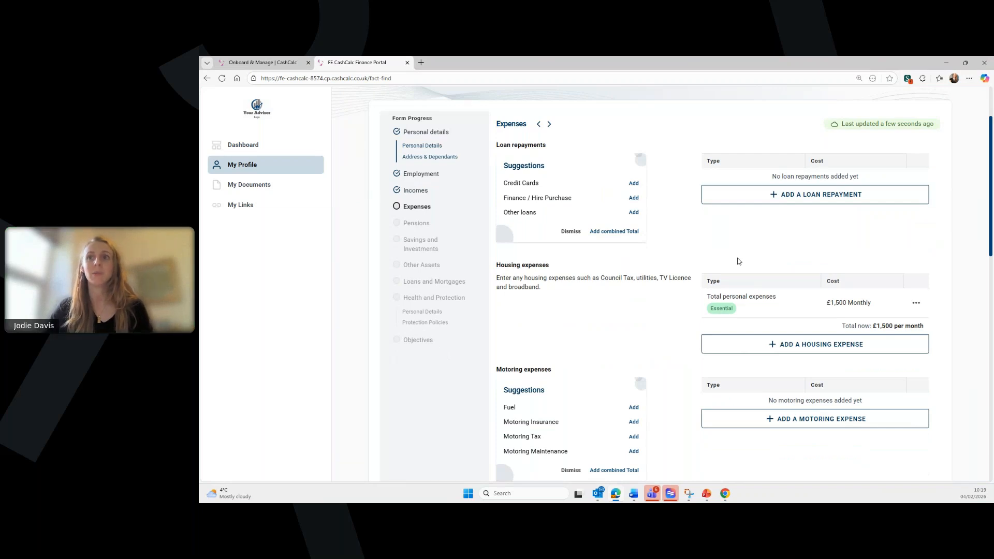
{"action": "scroll", "coordinate": [739, 261], "scroll_direction": "down", "scroll_amount": 2}
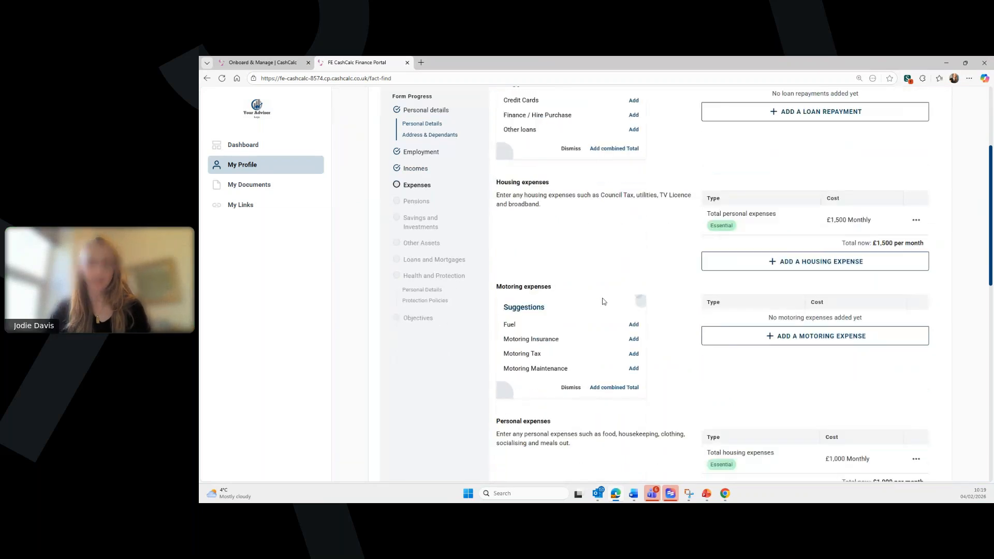
{"action": "scroll", "coordinate": [661, 311], "scroll_direction": "down", "scroll_amount": 2}
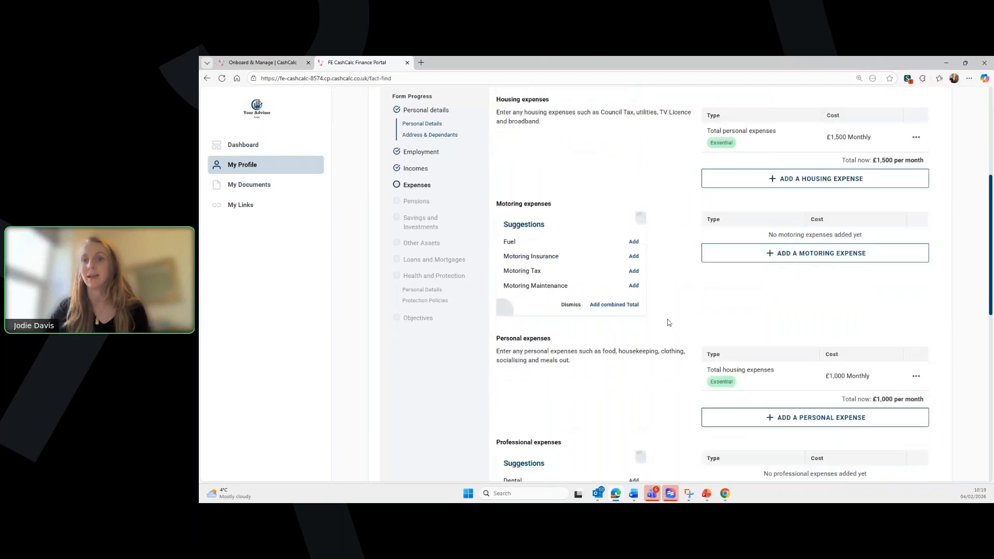
{"action": "scroll", "coordinate": [667, 313], "scroll_direction": "up", "scroll_amount": 2}
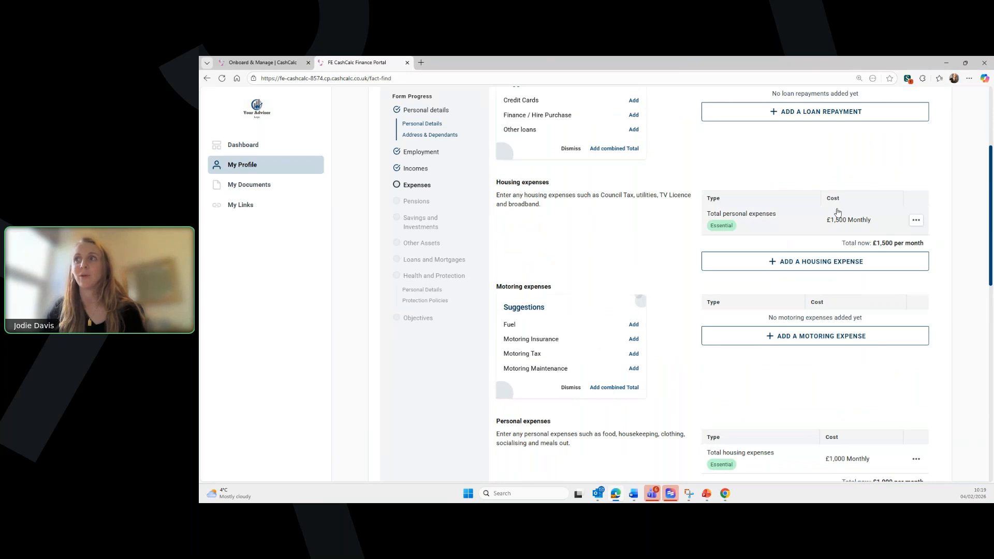
{"action": "scroll", "coordinate": [811, 217], "scroll_direction": "down", "scroll_amount": 1}
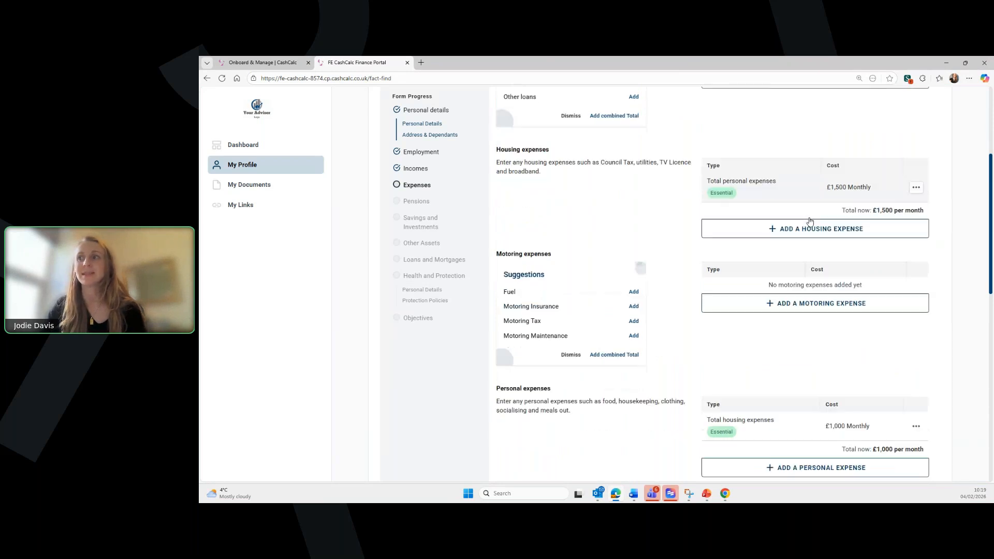
{"action": "scroll", "coordinate": [810, 221], "scroll_direction": "down", "scroll_amount": 4}
{"action": "scroll", "coordinate": [833, 354], "scroll_direction": "down", "scroll_amount": 5}
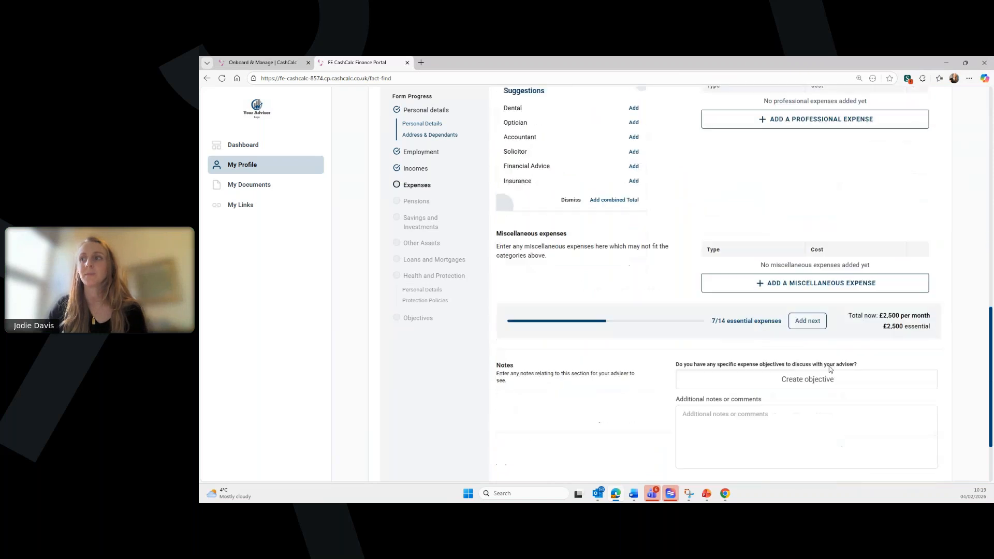
{"action": "scroll", "coordinate": [830, 369], "scroll_direction": "down", "scroll_amount": 2}
{"action": "left_click", "coordinate": [903, 410]}
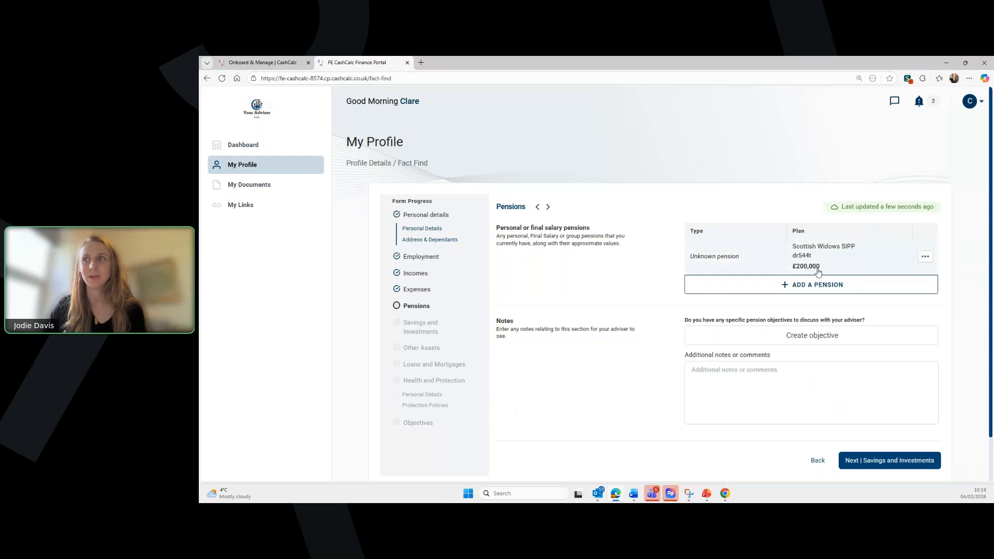
- Step from Pensions through Savings and Investments and Other Assets to Loans and Mortgages
{"action": "scroll", "coordinate": [875, 417], "scroll_direction": "down", "scroll_amount": 1}
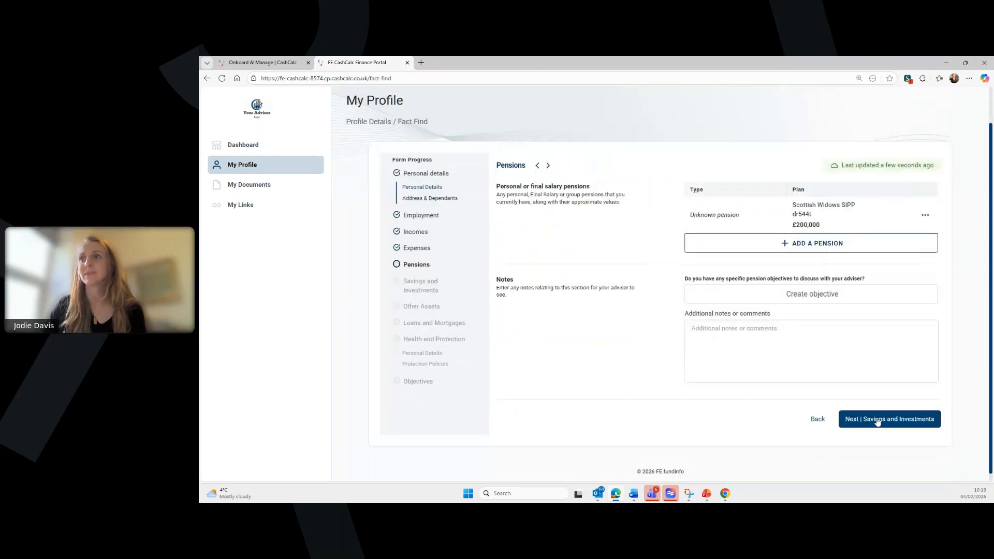
{"action": "left_click", "coordinate": [877, 421]}
{"action": "left_click", "coordinate": [908, 452]}
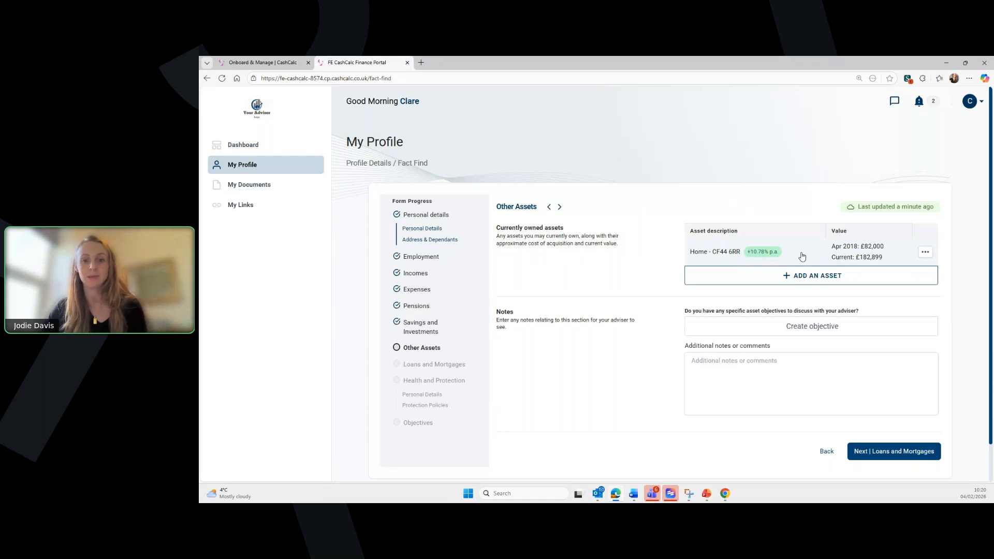
{"action": "mouse_move", "coordinate": [766, 259]}
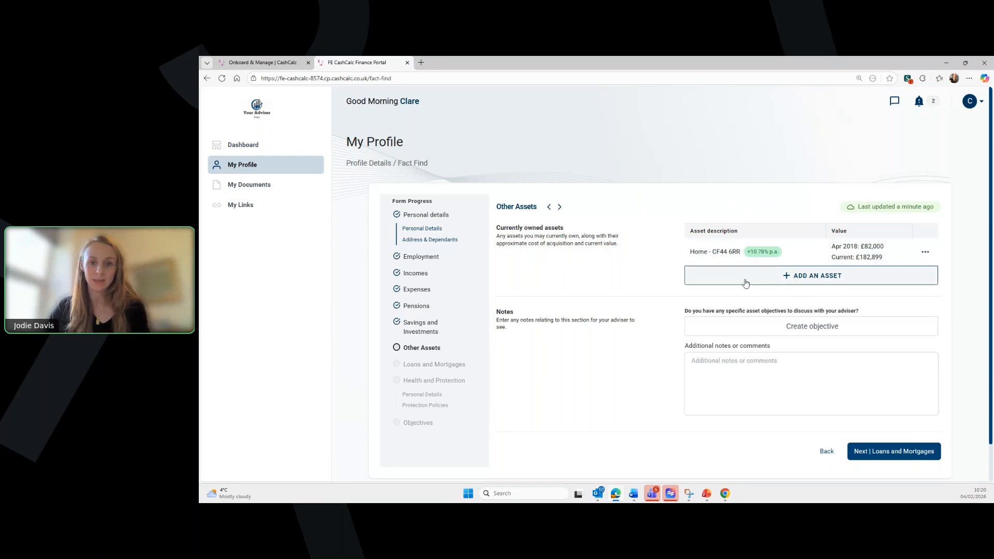
{"action": "left_click", "coordinate": [874, 452]}
{"action": "scroll", "coordinate": [839, 404], "scroll_direction": "down", "scroll_amount": 1}
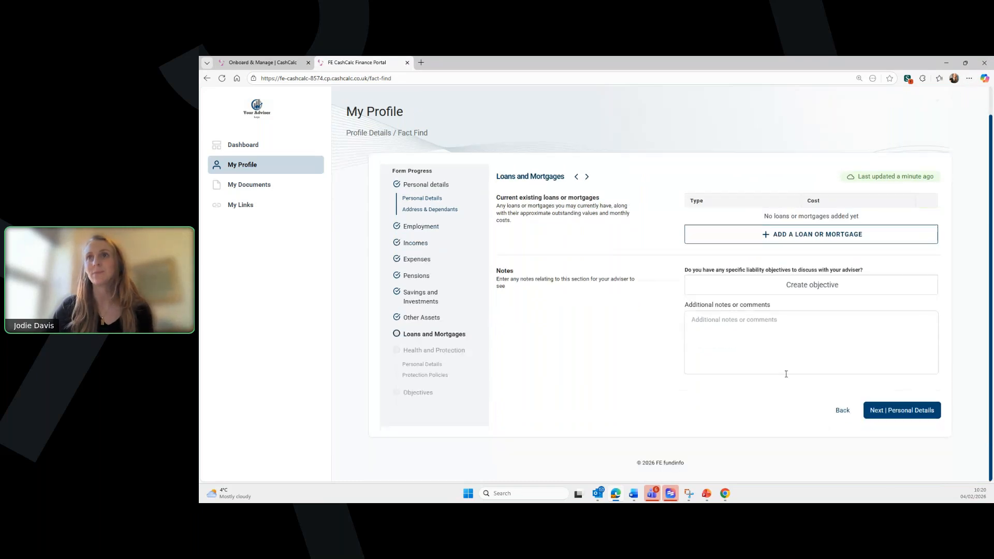
- Advance through health Personal Details and Protection Policies to the Objectives step
{"action": "left_click", "coordinate": [900, 411]}
{"action": "scroll", "coordinate": [733, 196], "scroll_direction": "down", "scroll_amount": 2}
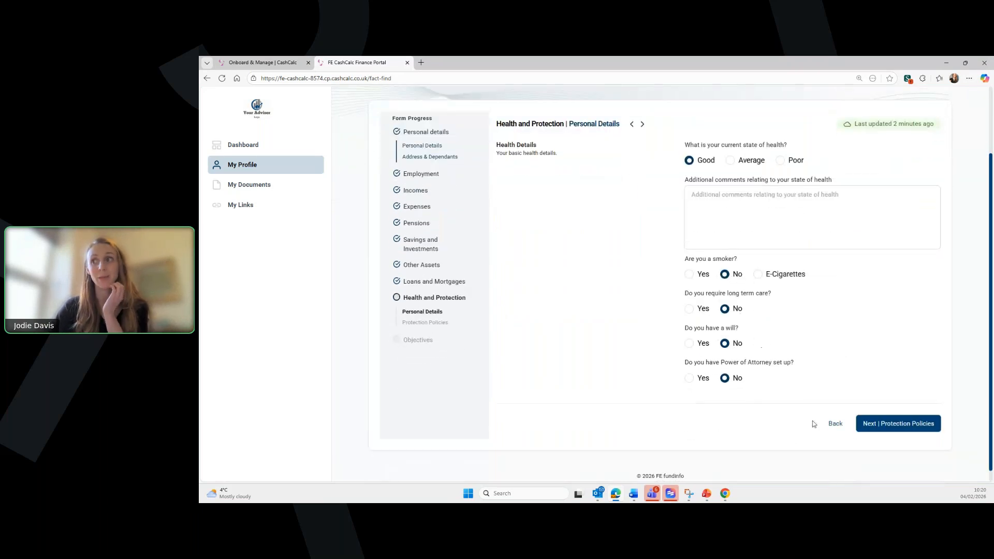
{"action": "left_click", "coordinate": [906, 424]}
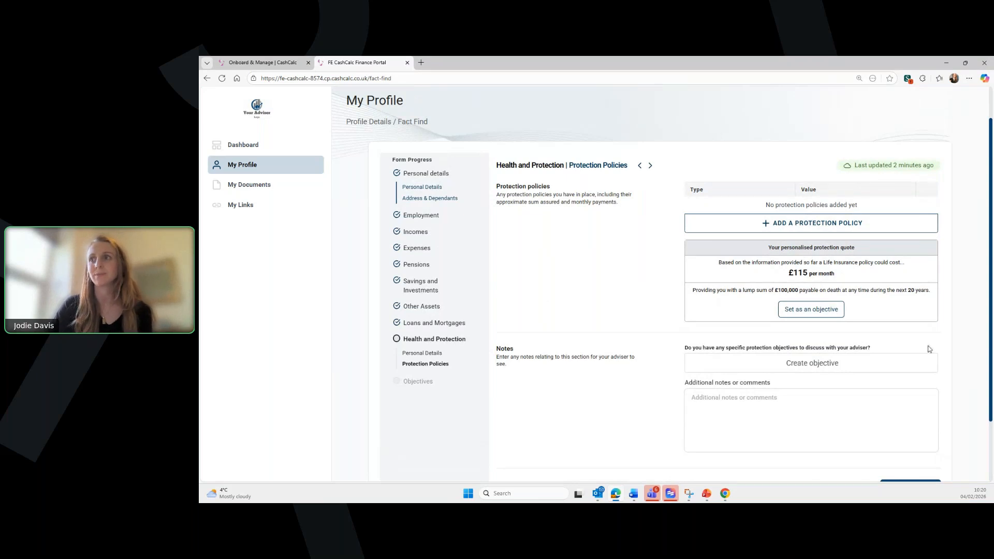
{"action": "scroll", "coordinate": [930, 349], "scroll_direction": "down", "scroll_amount": 2}
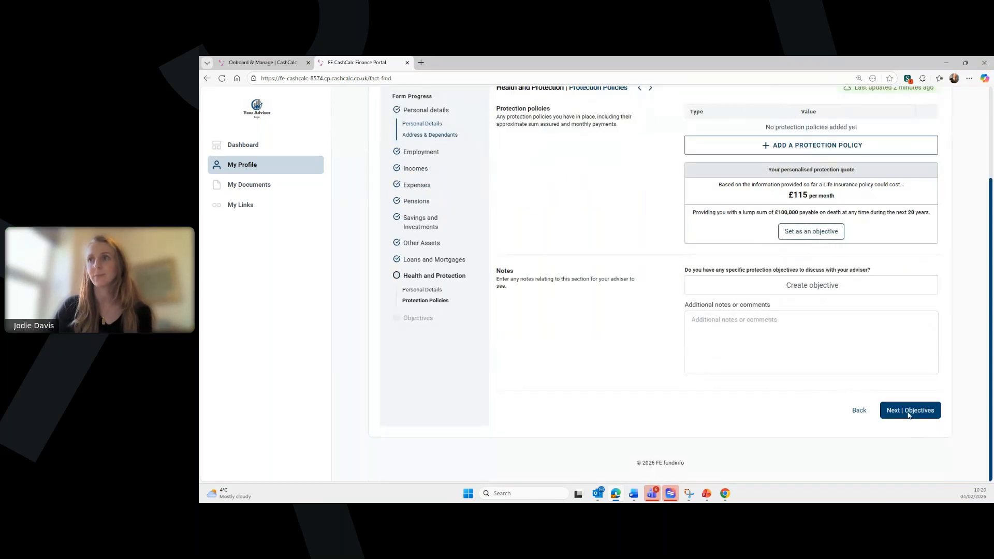
{"action": "left_click", "coordinate": [909, 411]}
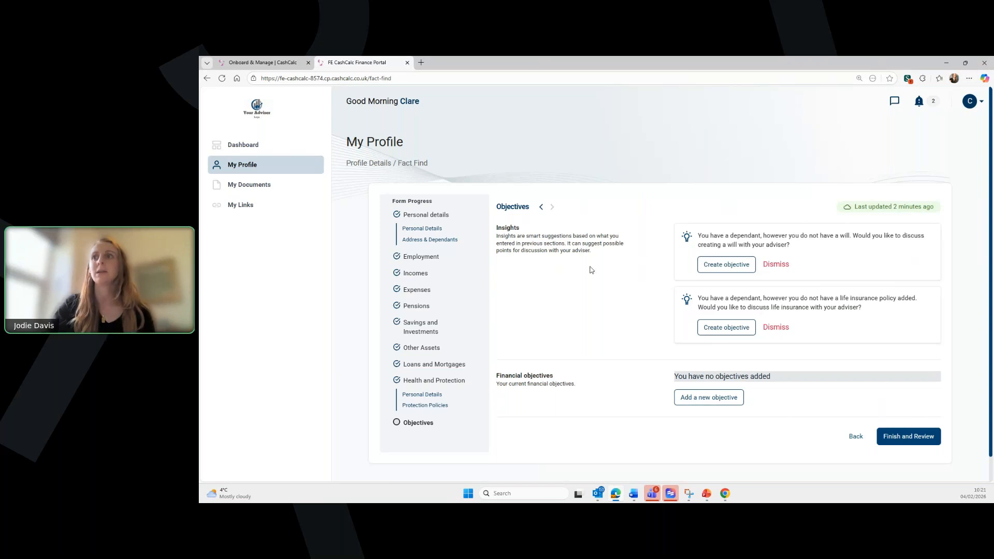
- Create the will and life insurance objectives from the insight cards, then open Review & Submit
{"action": "left_click", "coordinate": [730, 265]}
{"action": "left_click", "coordinate": [719, 272]}
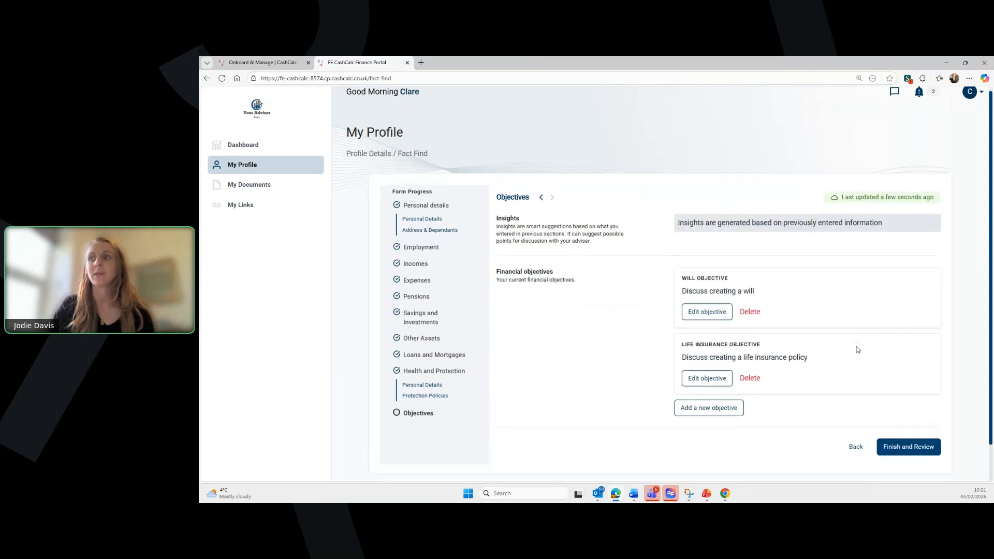
{"action": "scroll", "coordinate": [854, 354], "scroll_direction": "down", "scroll_amount": 1}
{"action": "left_click", "coordinate": [912, 415]}
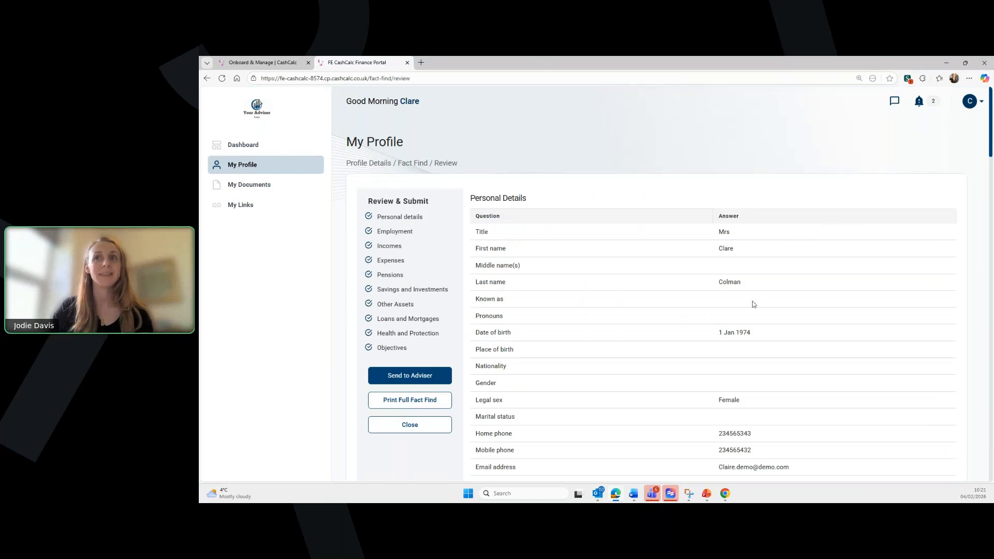
- Send the reviewed Fact Find to the adviser and dismiss the success confirmation
{"action": "scroll", "coordinate": [753, 300], "scroll_direction": "down", "scroll_amount": 5}
{"action": "scroll", "coordinate": [753, 300], "scroll_direction": "down", "scroll_amount": 6}
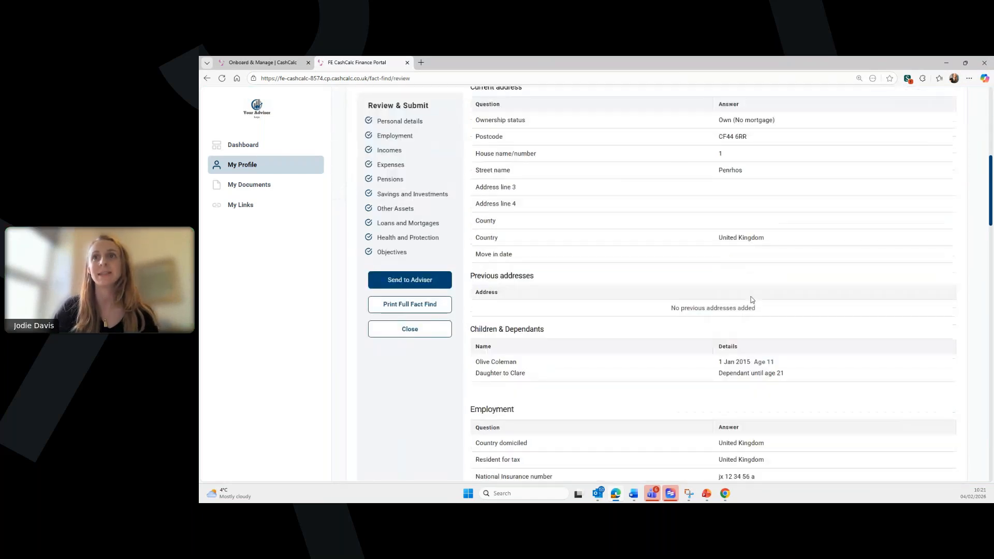
{"action": "left_click", "coordinate": [409, 278]}
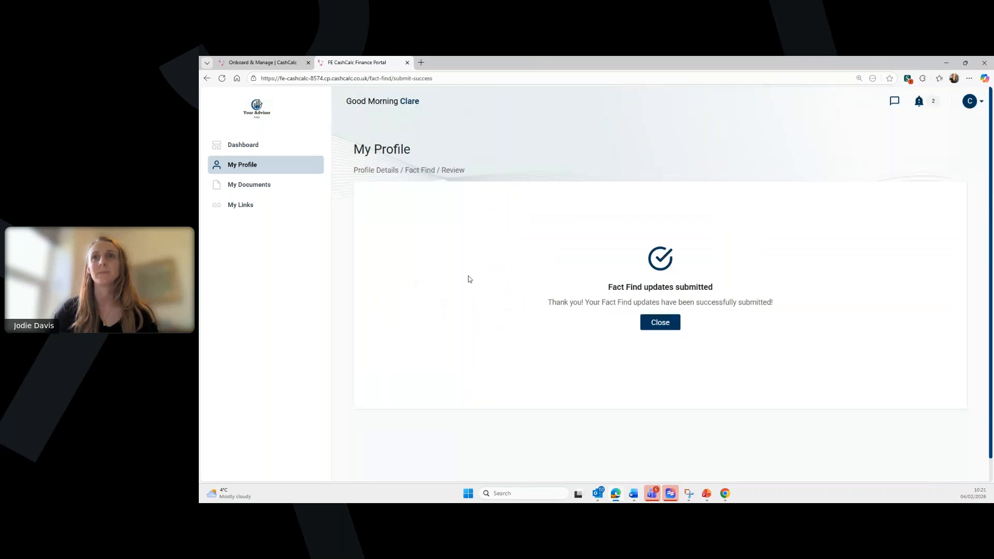
{"action": "left_click", "coordinate": [674, 332]}
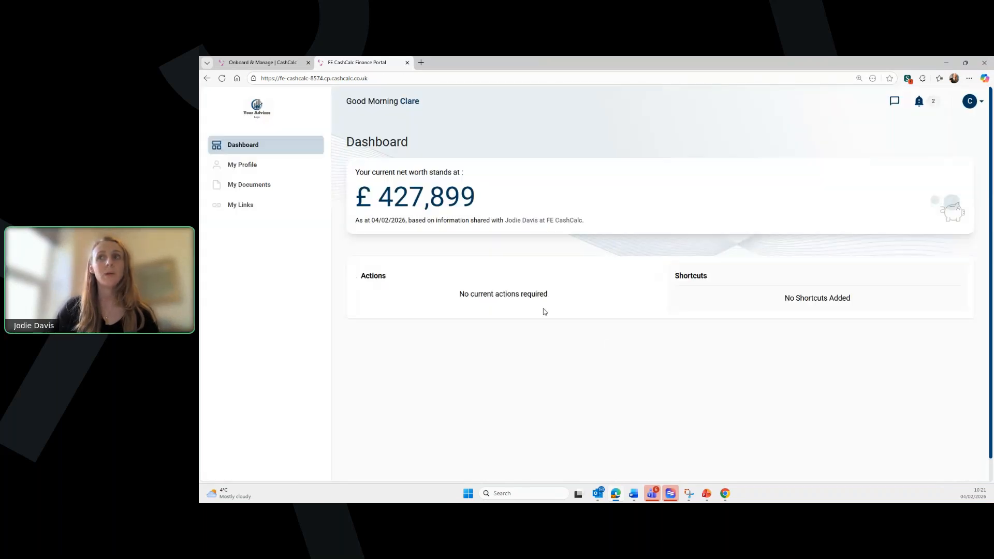
- From My Documents, send the adviser the secure message 'all done' and close the messages panel
{"action": "left_click", "coordinate": [273, 188]}
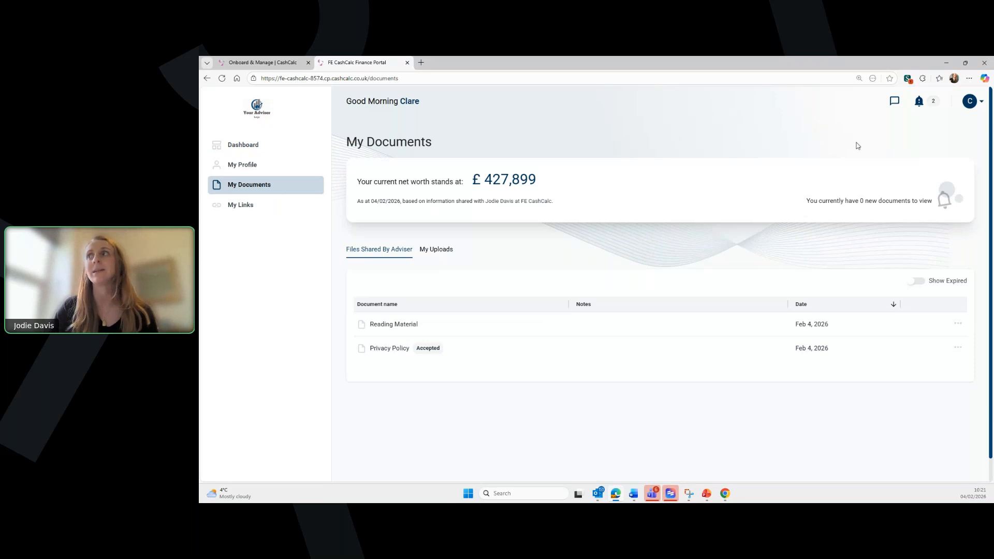
{"action": "left_click", "coordinate": [896, 102]}
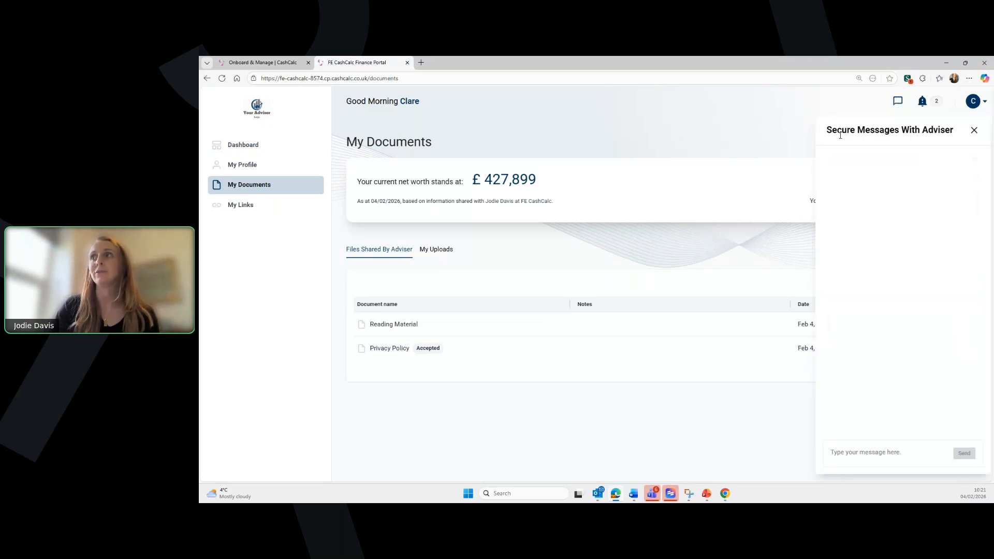
{"action": "left_click", "coordinate": [858, 452]}
{"action": "type", "text": "all done"}
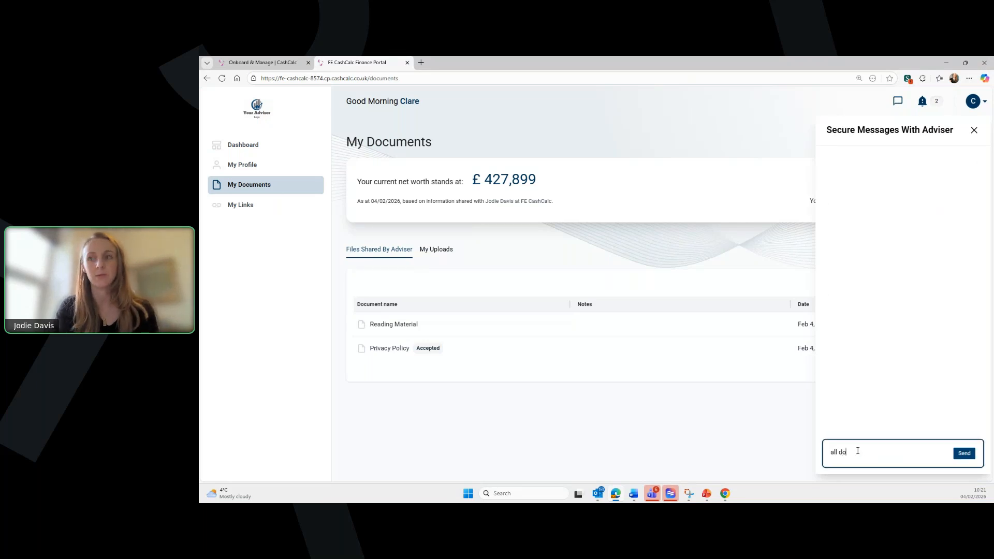
{"action": "left_click", "coordinate": [966, 454]}
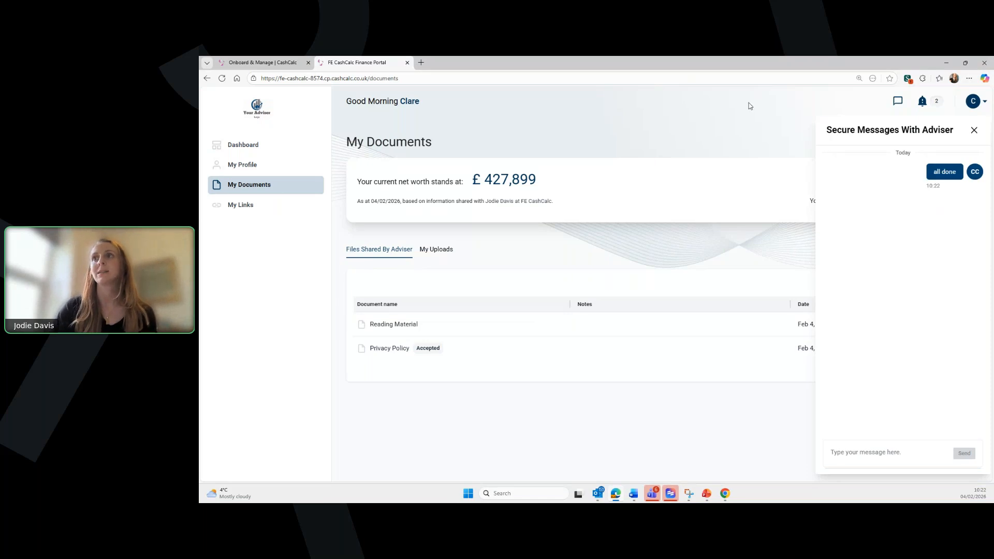
{"action": "left_click", "coordinate": [759, 117]}
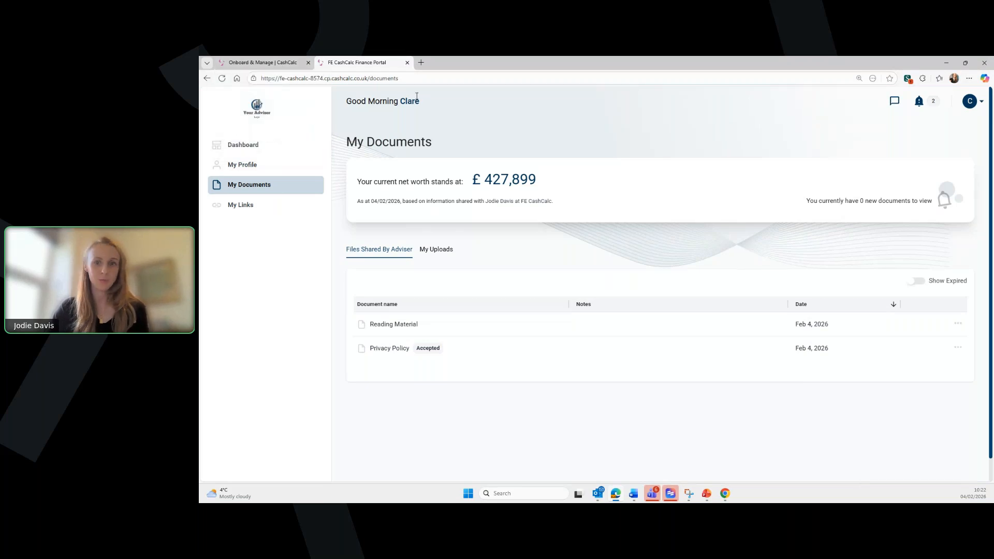
{"action": "left_click", "coordinate": [407, 62]}
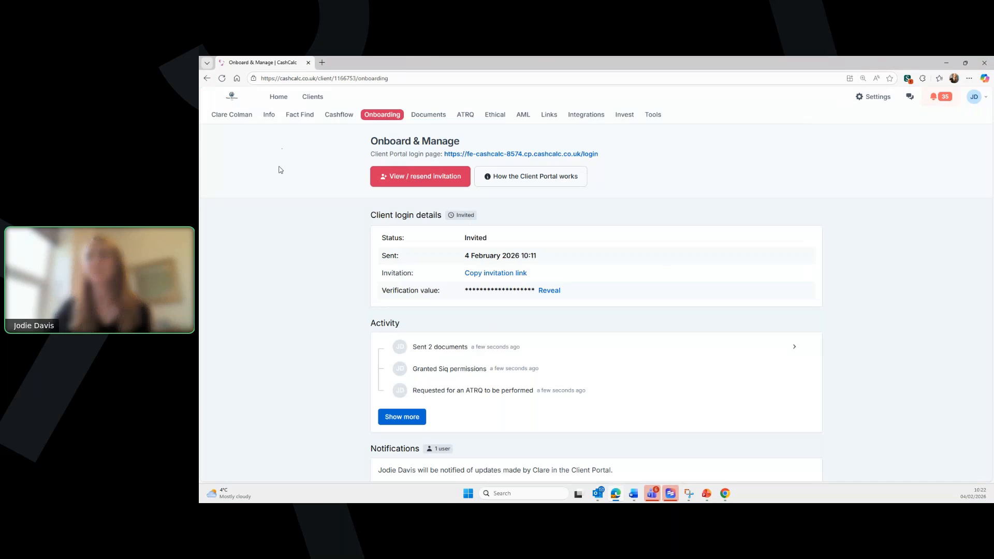
{"action": "left_click", "coordinate": [222, 79]}
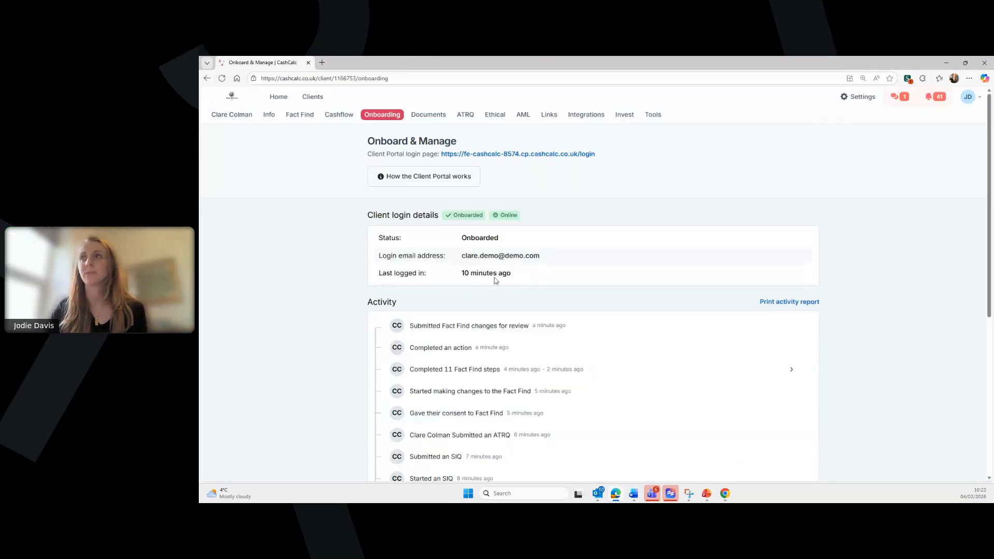
{"action": "scroll", "coordinate": [668, 230], "scroll_direction": "down", "scroll_amount": 1}
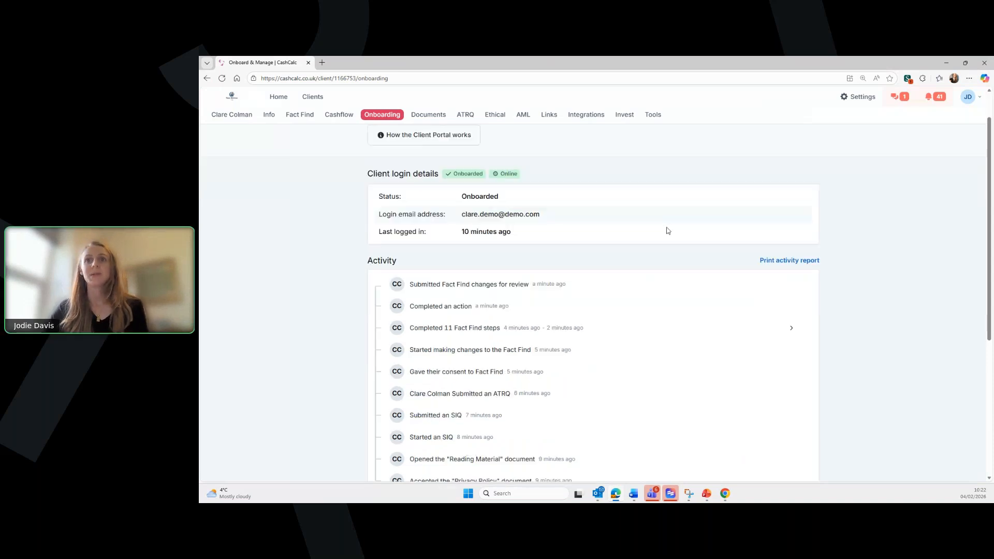
{"action": "scroll", "coordinate": [519, 203], "scroll_direction": "up", "scroll_amount": 1}
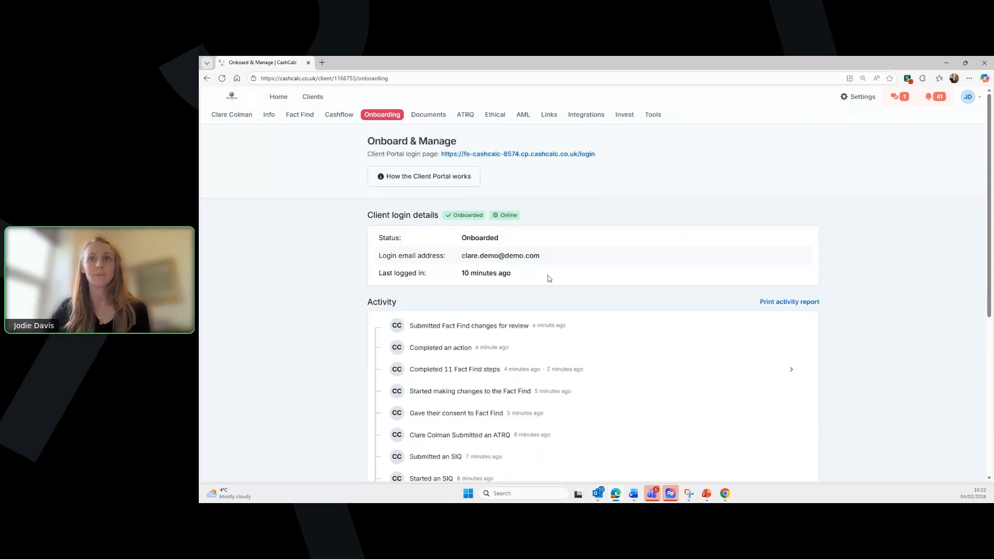
{"action": "scroll", "coordinate": [549, 280], "scroll_direction": "down", "scroll_amount": 1}
{"action": "scroll", "coordinate": [549, 280], "scroll_direction": "down", "scroll_amount": 1}
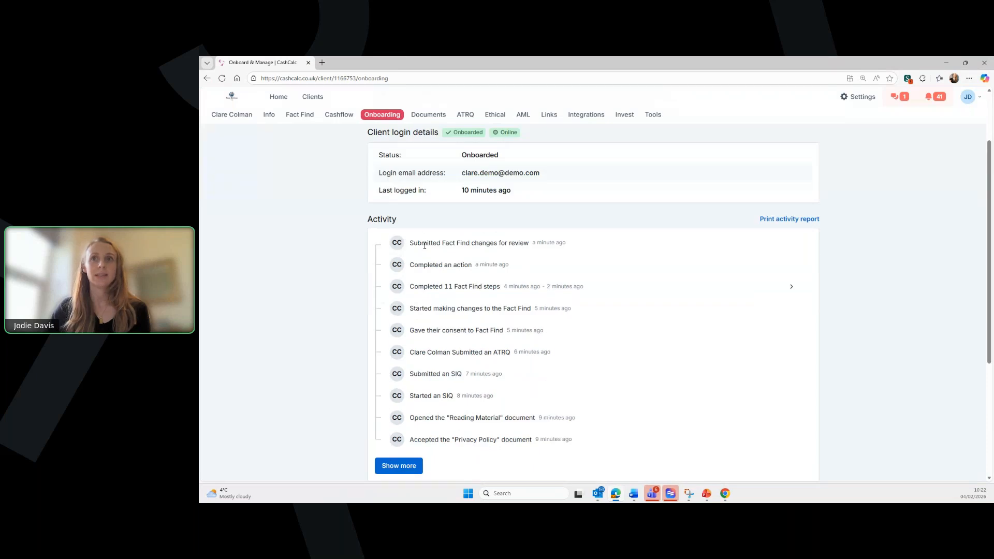
- Generate the client's printable Portal Activity & Messaging History report and read through all 4 pages
{"action": "left_click", "coordinate": [789, 219]}
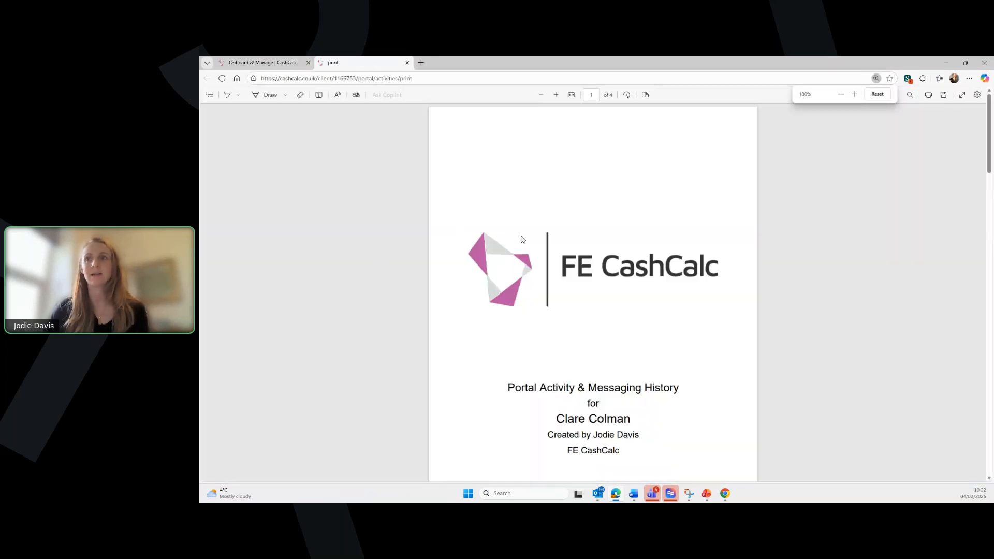
{"action": "scroll", "coordinate": [593, 262], "scroll_direction": "down", "scroll_amount": 2}
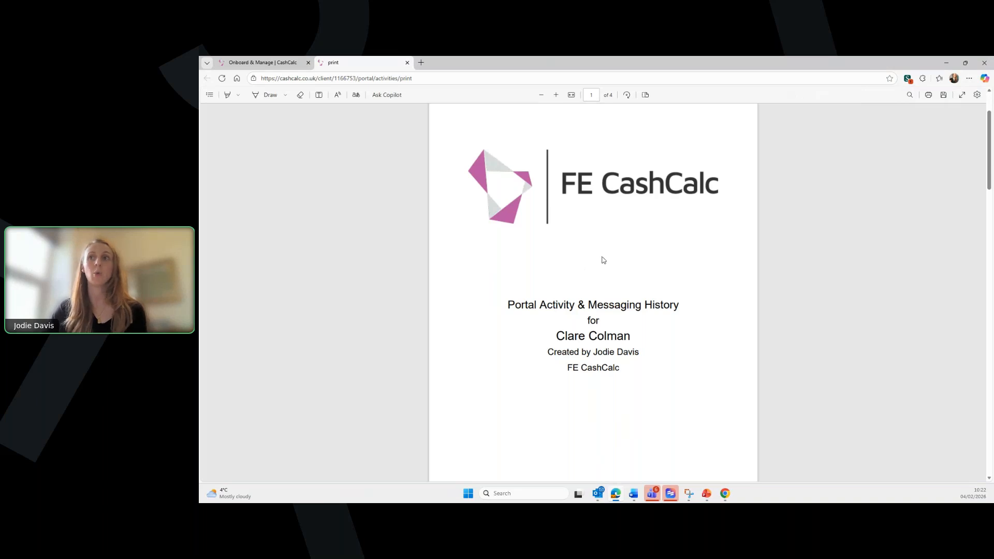
{"action": "scroll", "coordinate": [606, 262], "scroll_direction": "down", "scroll_amount": 3}
{"action": "scroll", "coordinate": [608, 263], "scroll_direction": "down", "scroll_amount": 3}
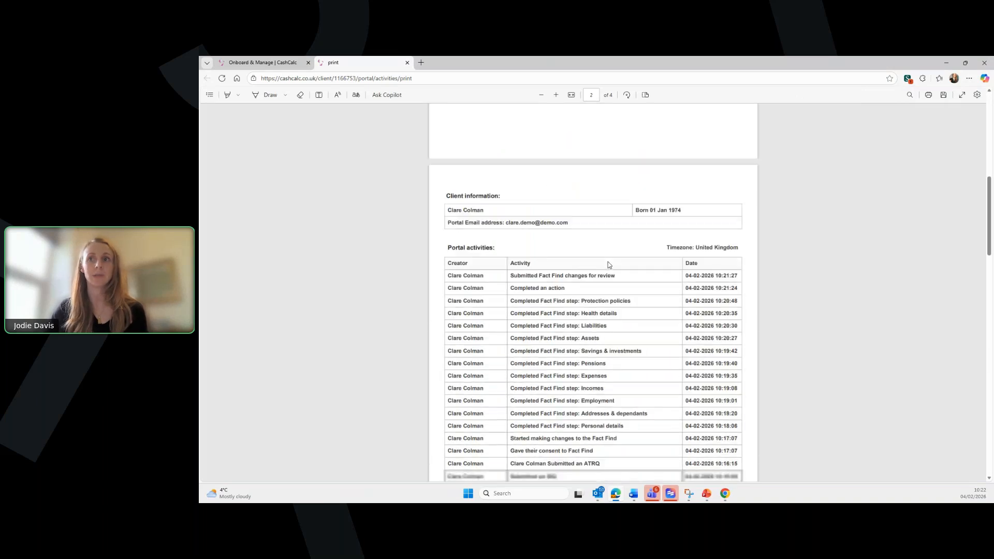
{"action": "scroll", "coordinate": [609, 266], "scroll_direction": "down", "scroll_amount": 1}
{"action": "scroll", "coordinate": [608, 265], "scroll_direction": "down", "scroll_amount": 1}
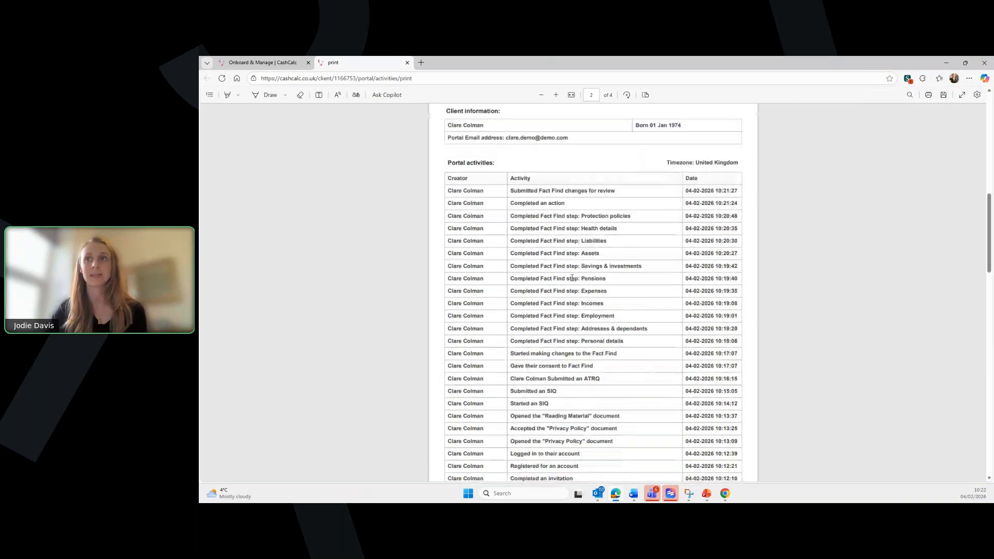
{"action": "scroll", "coordinate": [578, 350], "scroll_direction": "down", "scroll_amount": 1}
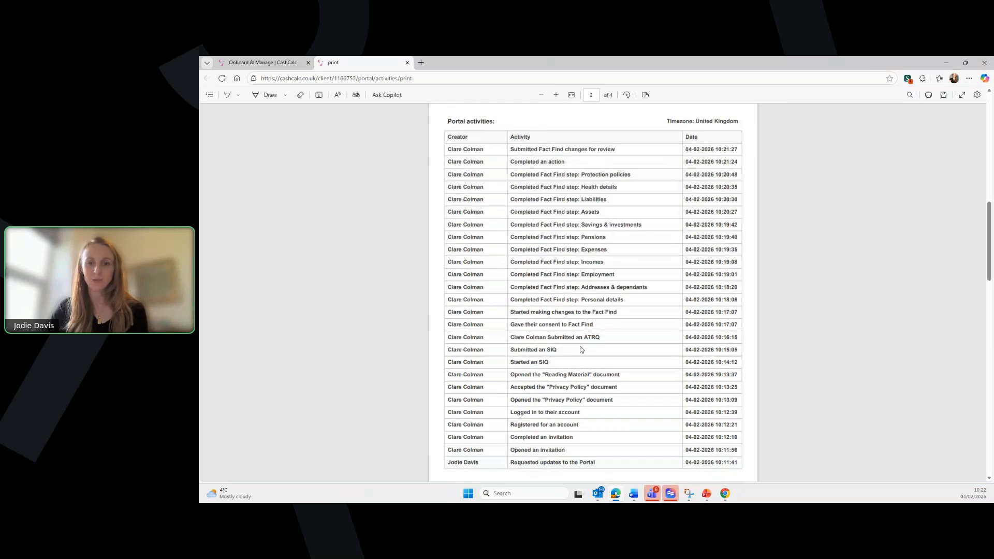
{"action": "scroll", "coordinate": [580, 358], "scroll_direction": "down", "scroll_amount": 5}
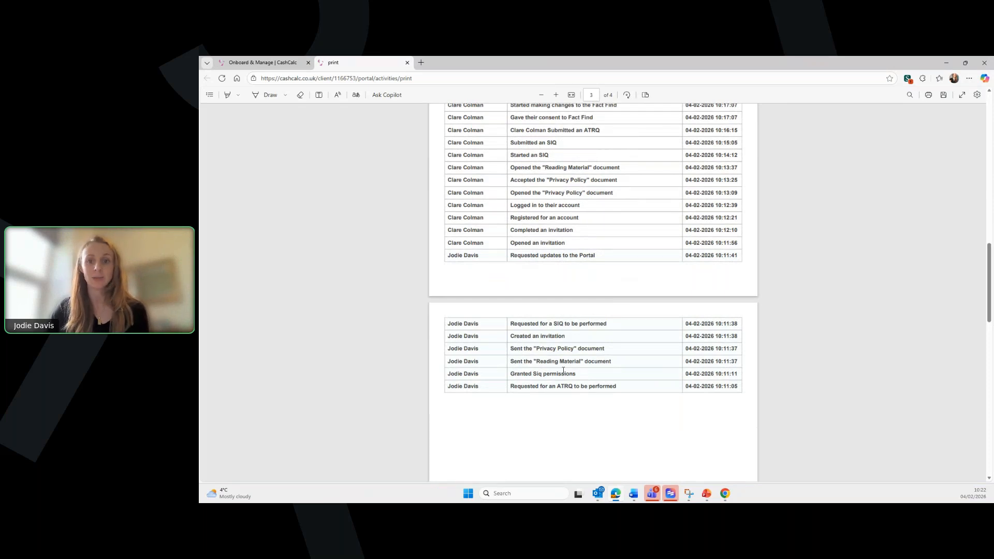
{"action": "scroll", "coordinate": [580, 380], "scroll_direction": "up", "scroll_amount": 1}
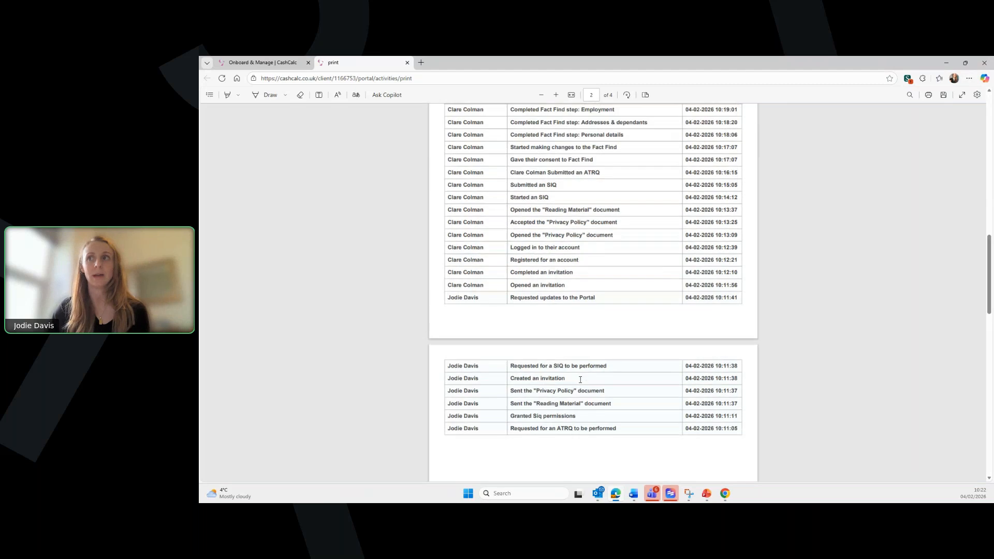
{"action": "scroll", "coordinate": [580, 380], "scroll_direction": "up", "scroll_amount": 2}
{"action": "scroll", "coordinate": [580, 380], "scroll_direction": "up", "scroll_amount": 4}
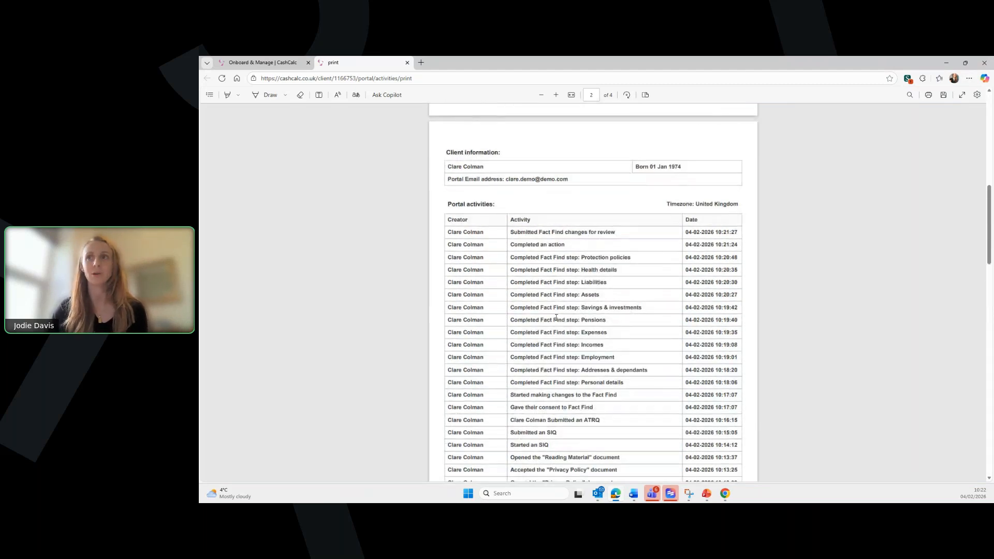
{"action": "scroll", "coordinate": [556, 318], "scroll_direction": "up", "scroll_amount": 12}
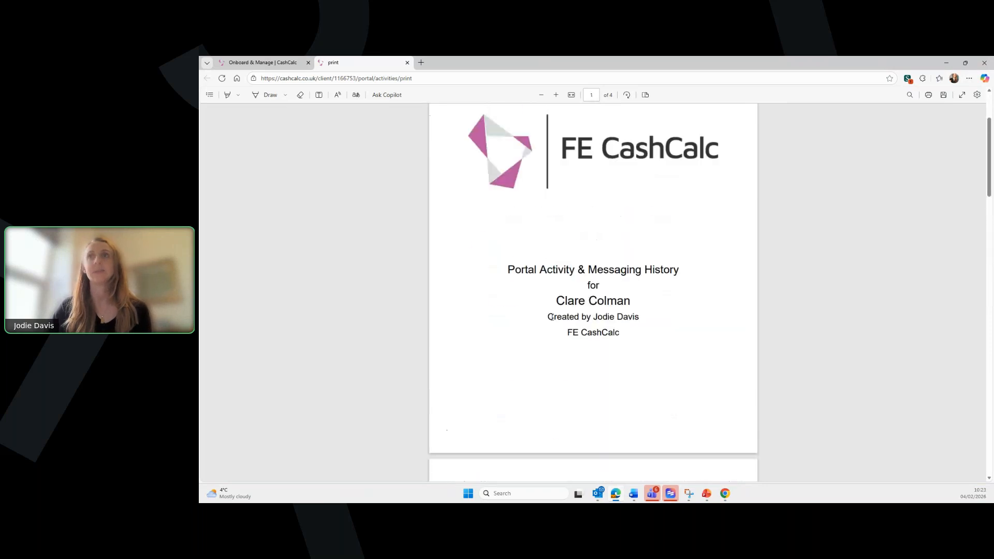
- Back on the onboarding page, show the Notifications panel listing the client's recent portal activity
{"action": "left_click", "coordinate": [262, 63]}
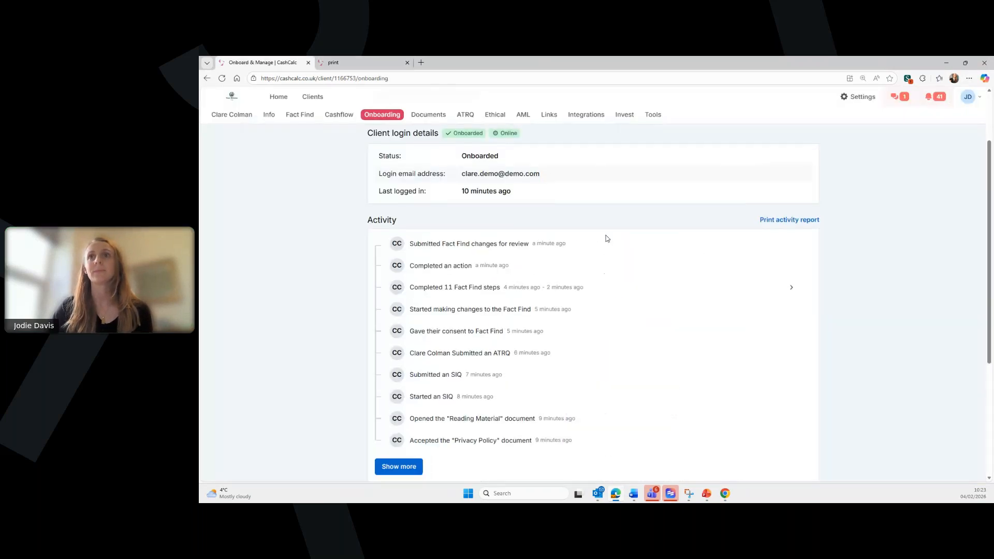
{"action": "scroll", "coordinate": [606, 238], "scroll_direction": "up", "scroll_amount": 2}
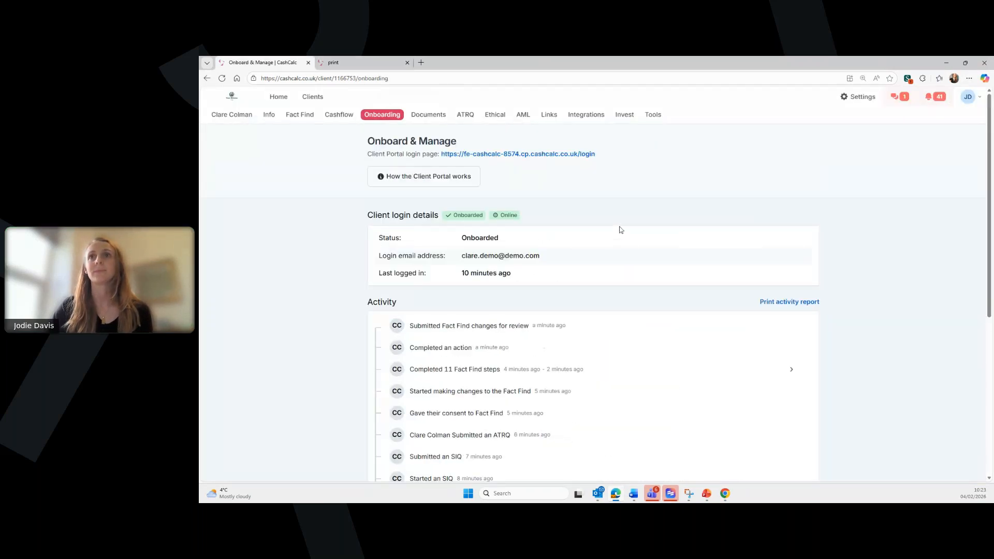
{"action": "left_click", "coordinate": [938, 98]}
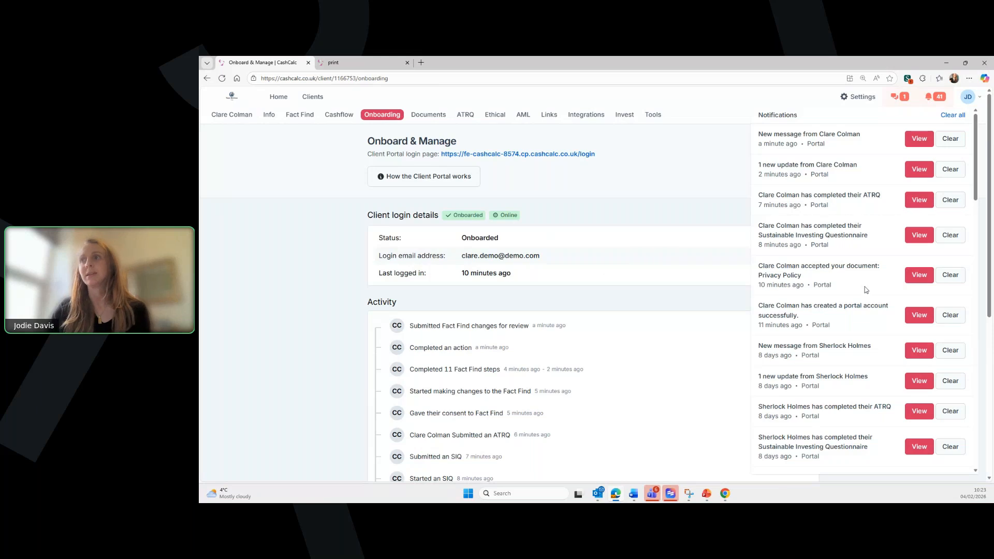
- View the digitally accepted Privacy Policy document, then go to the Attitude to Risk Questionnaire page
{"action": "left_click", "coordinate": [913, 281]}
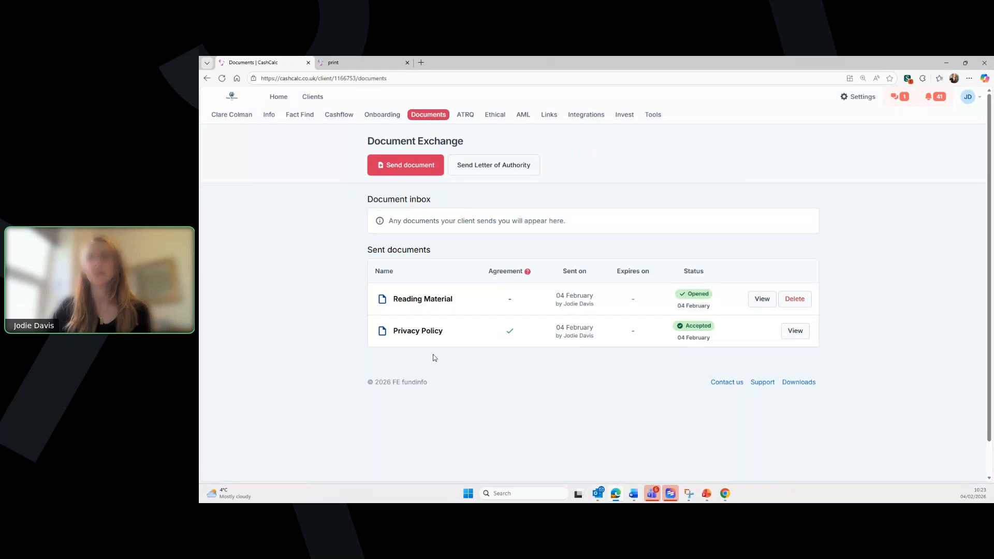
{"action": "left_click", "coordinate": [796, 332]}
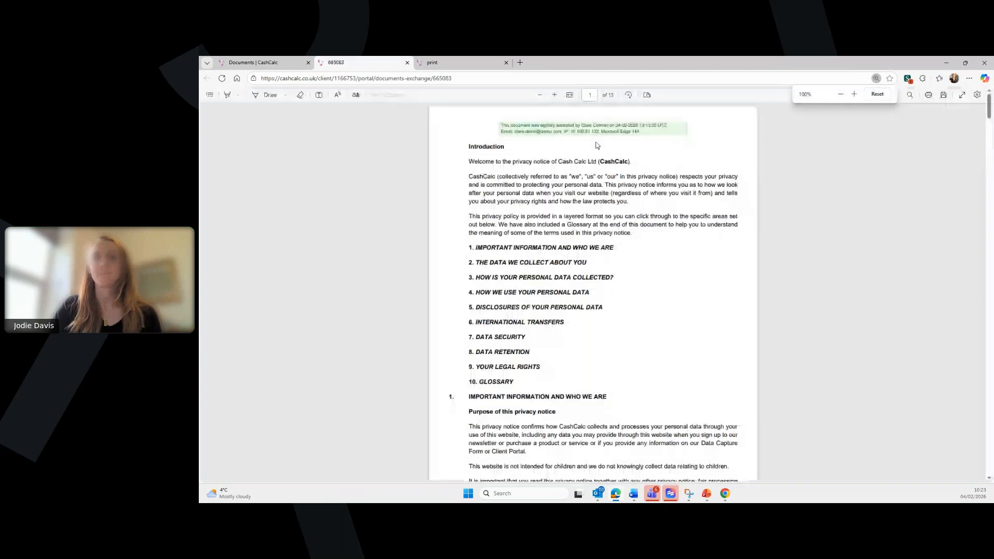
{"action": "scroll", "coordinate": [640, 209], "scroll_direction": "up", "scroll_amount": 1, "text": "ctrl"}
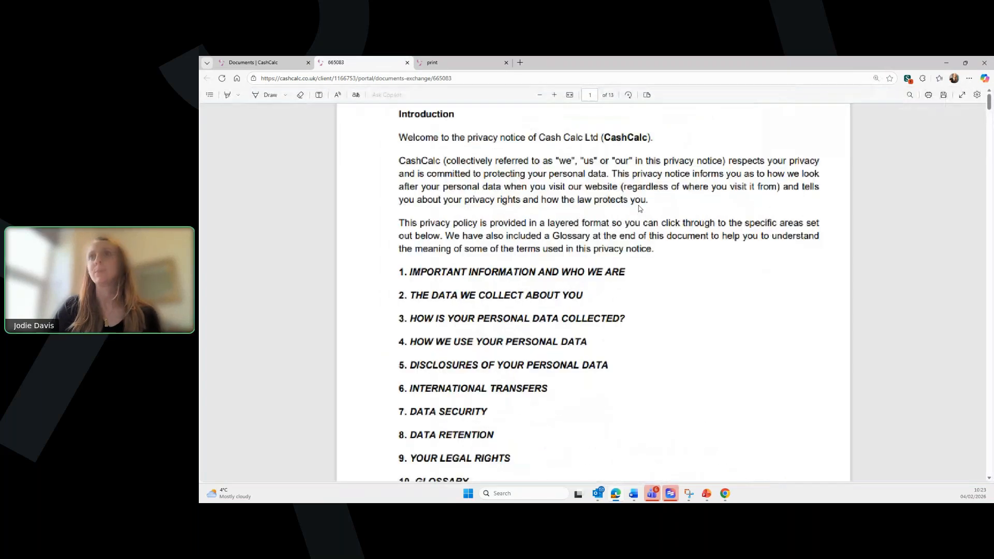
{"action": "scroll", "coordinate": [640, 209], "scroll_direction": "up", "scroll_amount": 4, "text": "ctrl"}
{"action": "scroll", "coordinate": [625, 231], "scroll_direction": "up", "scroll_amount": 2}
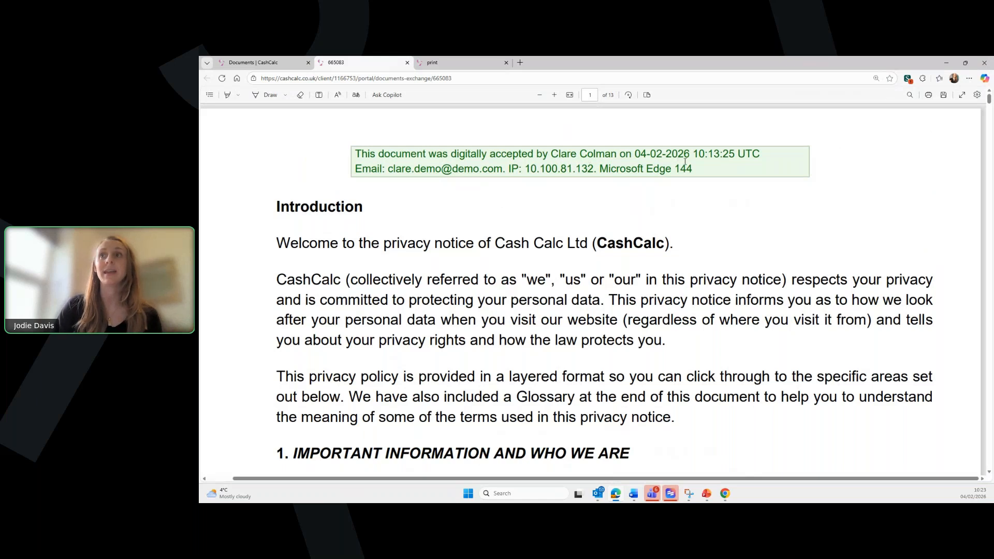
{"action": "left_click", "coordinate": [407, 62]}
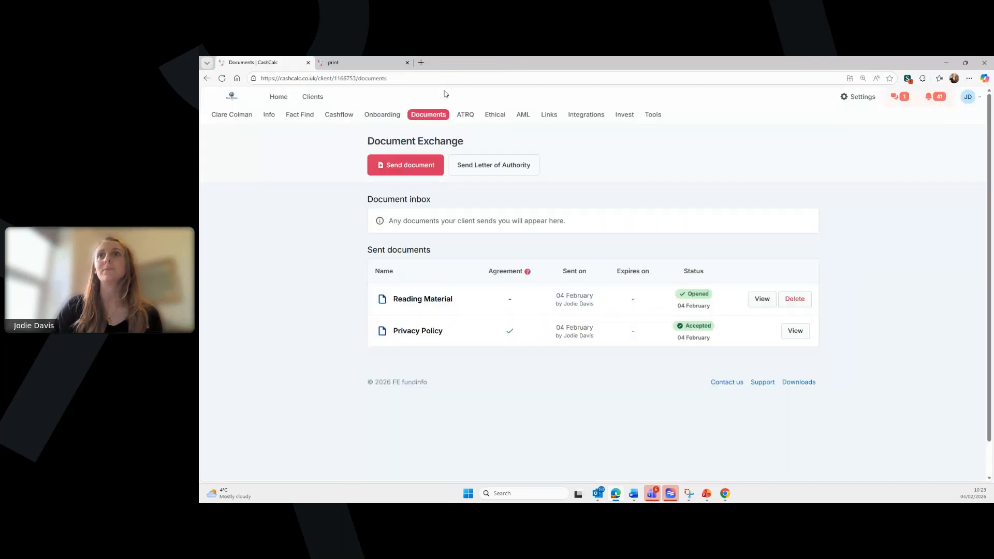
{"action": "left_click", "coordinate": [458, 116]}
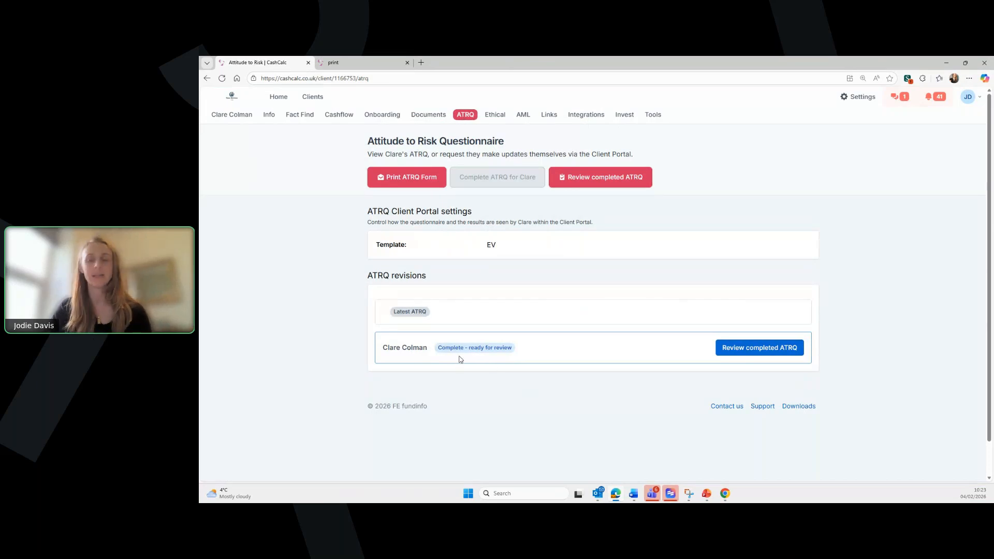
- Open the completed ATRQ for review and choose the EV FE fundinfo Risk 2 risk profile
{"action": "left_click", "coordinate": [766, 352]}
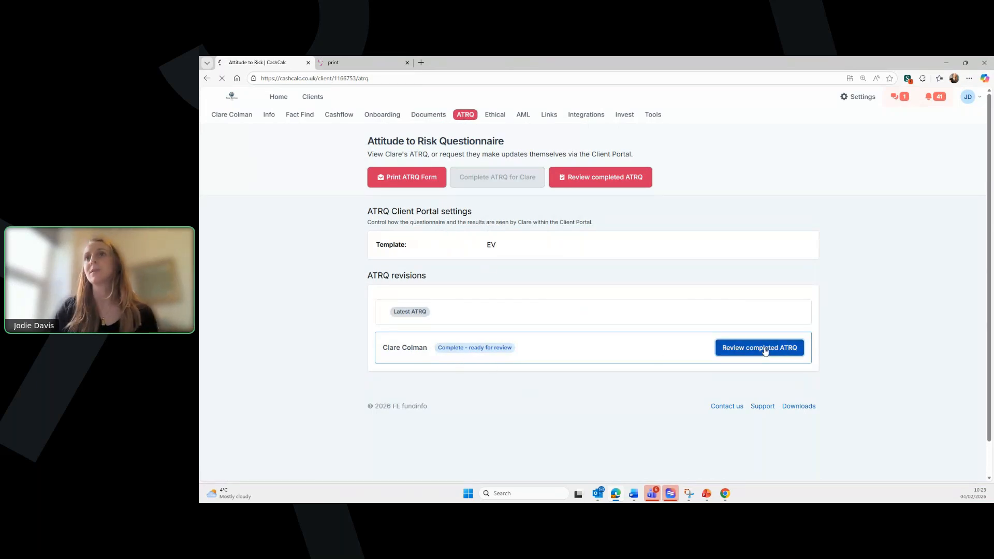
{"action": "scroll", "coordinate": [580, 347], "scroll_direction": "down", "scroll_amount": 5}
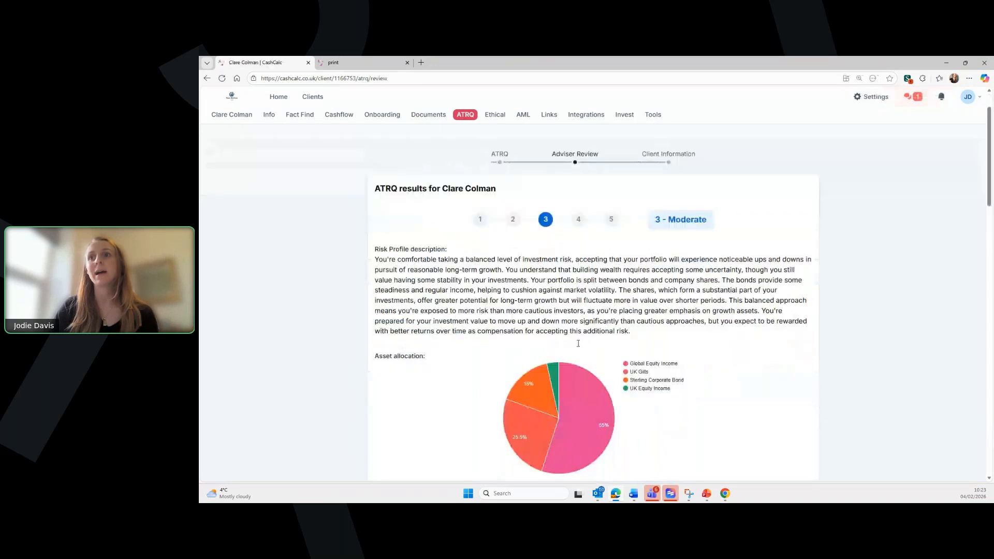
{"action": "scroll", "coordinate": [580, 347], "scroll_direction": "down", "scroll_amount": 5}
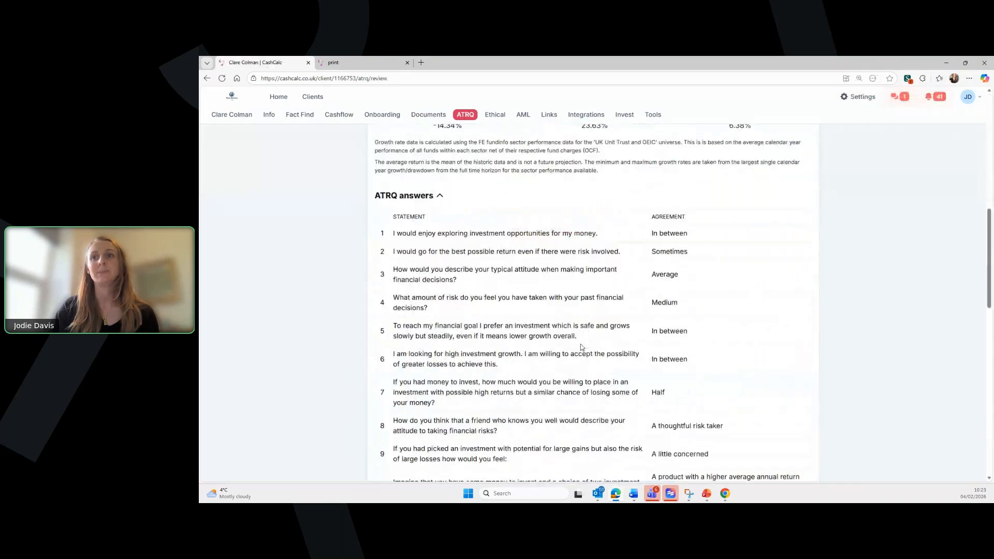
{"action": "scroll", "coordinate": [582, 347], "scroll_direction": "down", "scroll_amount": 10}
{"action": "left_click", "coordinate": [471, 308]}
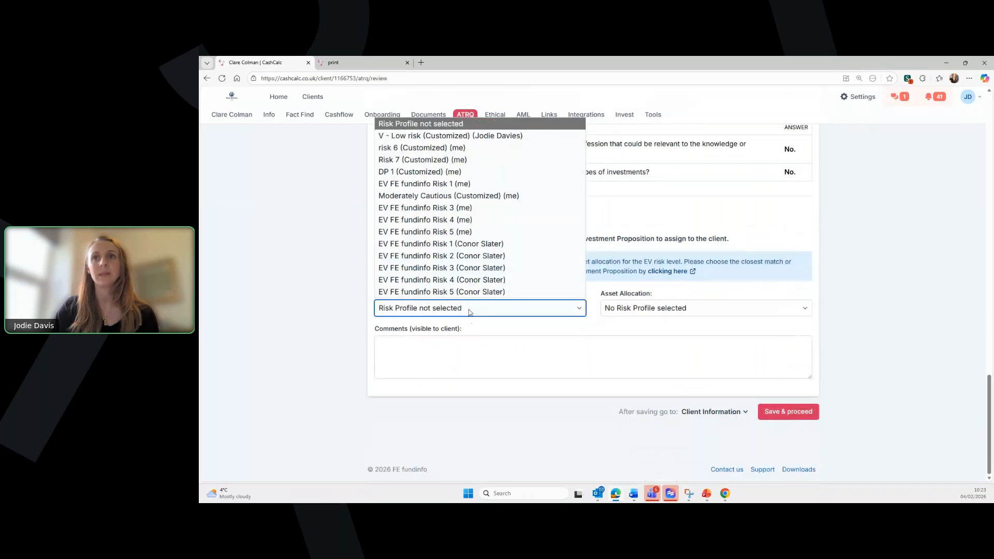
{"action": "left_click", "coordinate": [467, 257]}
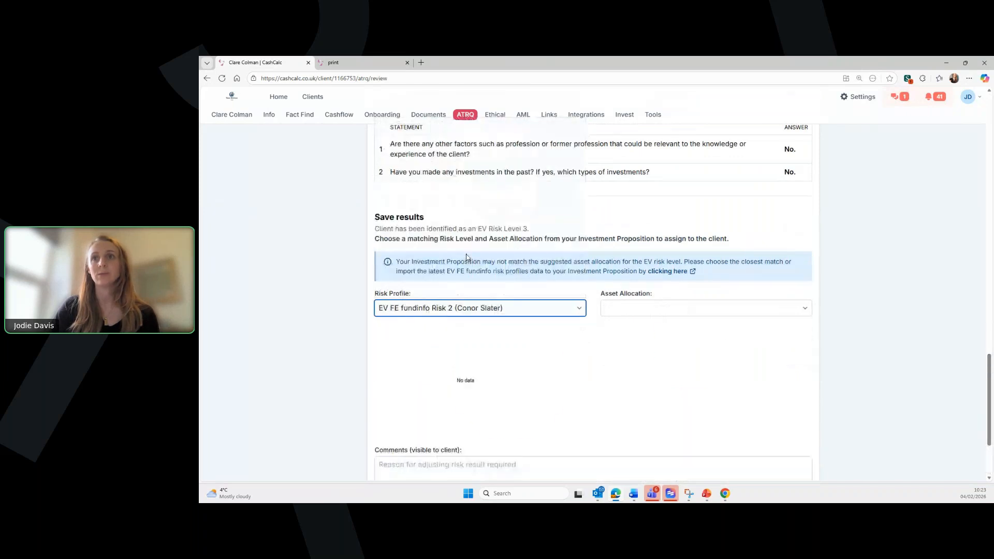
- Set the asset allocation to Risk 2 Long Term (16+ Years)
{"action": "left_click", "coordinate": [697, 305]}
{"action": "left_click", "coordinate": [647, 336]}
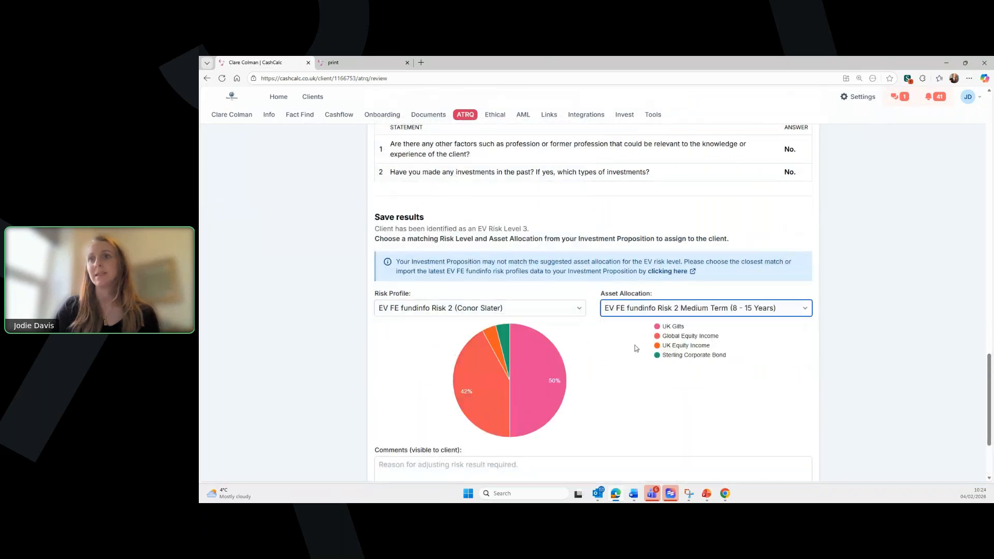
{"action": "scroll", "coordinate": [636, 349], "scroll_direction": "down", "scroll_amount": 3}
{"action": "left_click", "coordinate": [681, 186]}
{"action": "left_click", "coordinate": [680, 225]}
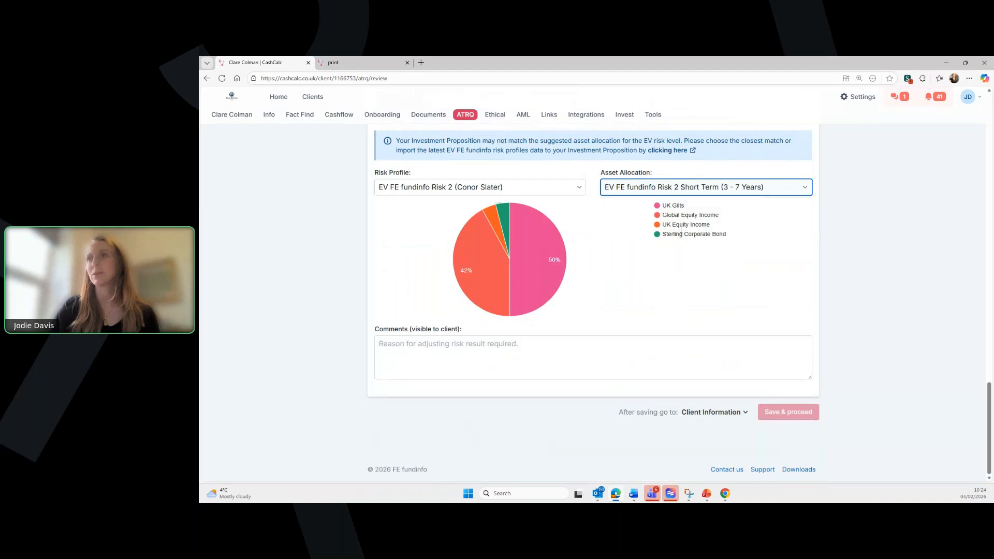
{"action": "left_click", "coordinate": [681, 187]}
{"action": "left_click", "coordinate": [681, 204]}
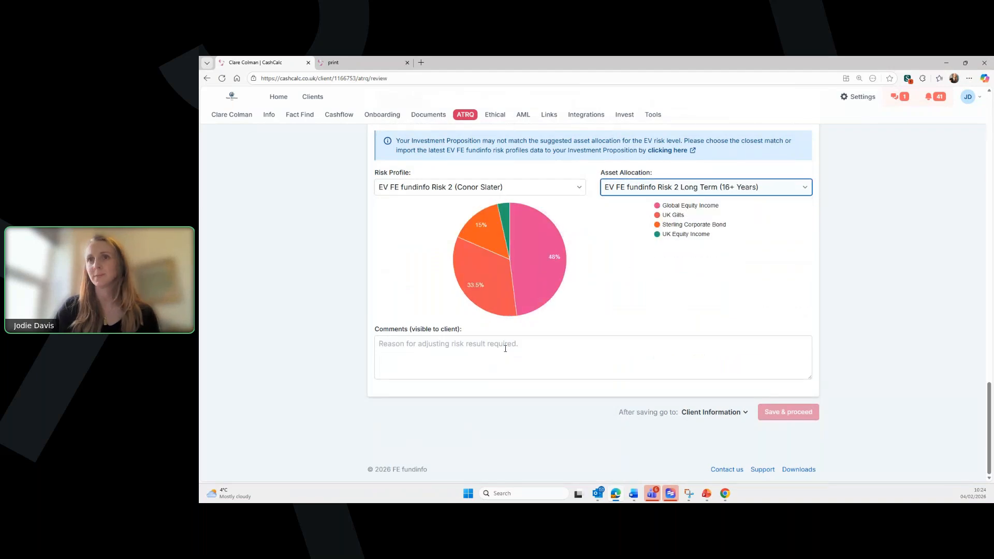
- Add a client-visible comment and save the ATRQ, continuing to Client Information
{"action": "left_click", "coordinate": [502, 350]}
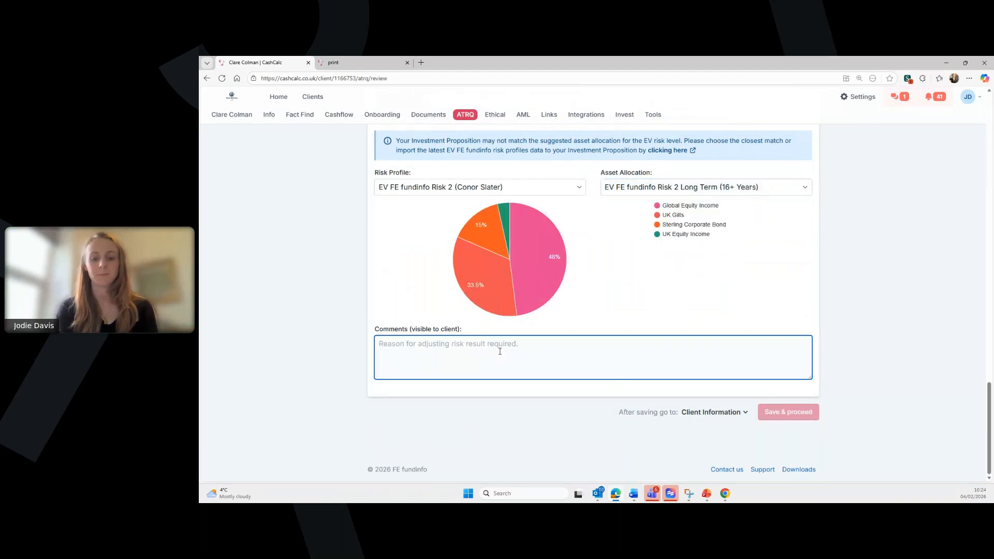
{"action": "type", "text": "comments"}
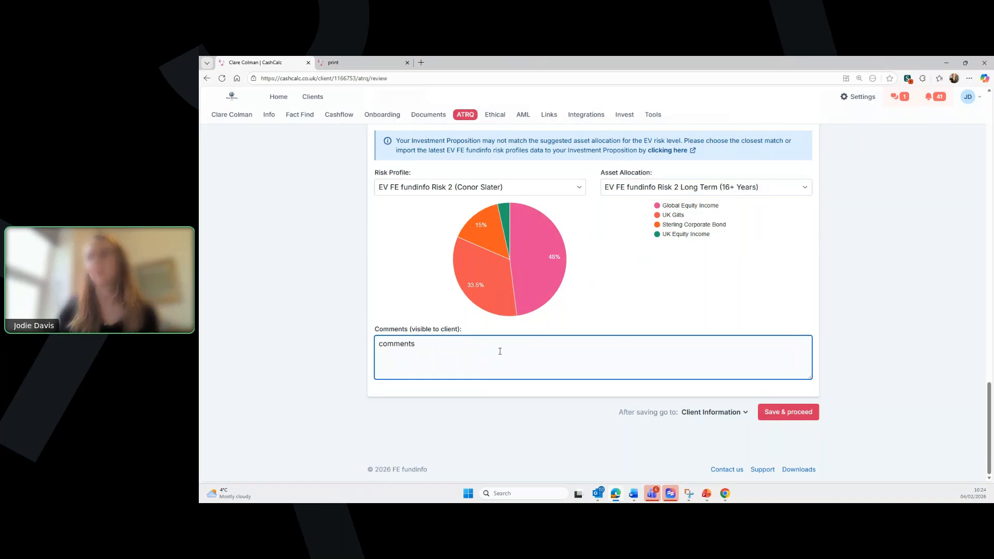
{"action": "left_click", "coordinate": [780, 412]}
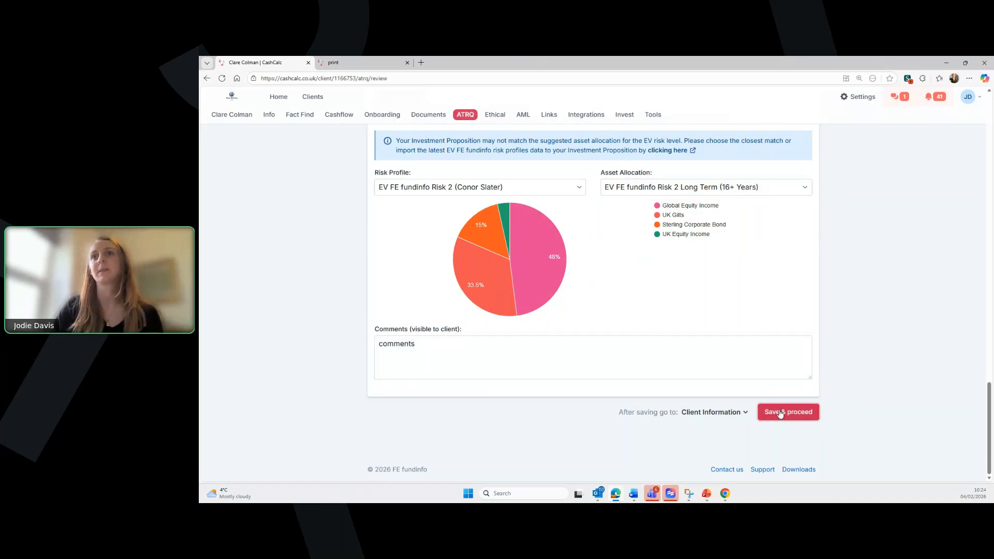
{"action": "left_click", "coordinate": [780, 412]}
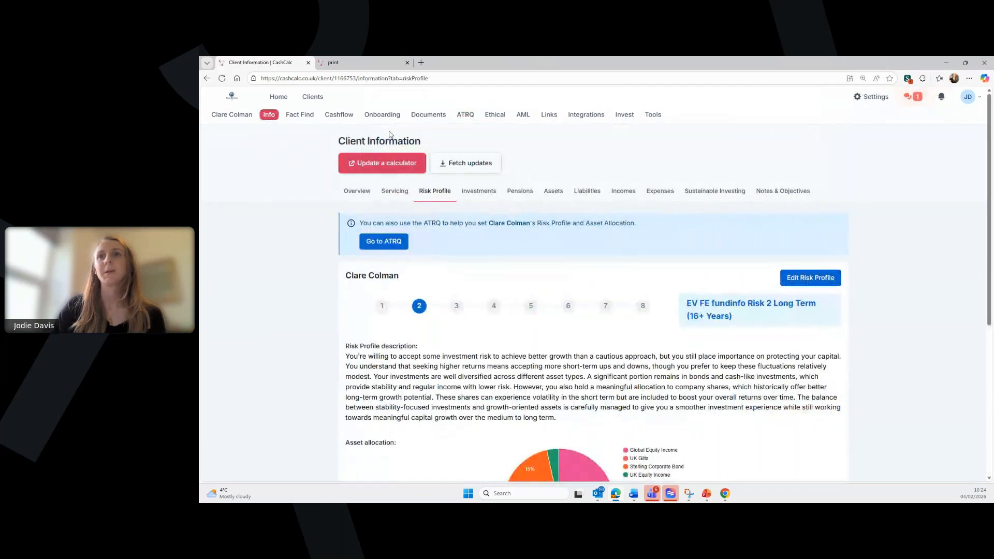
- View the completed Sustainable Investing Questionnaire, then switch to the Fact Find page
{"action": "left_click", "coordinate": [492, 115]}
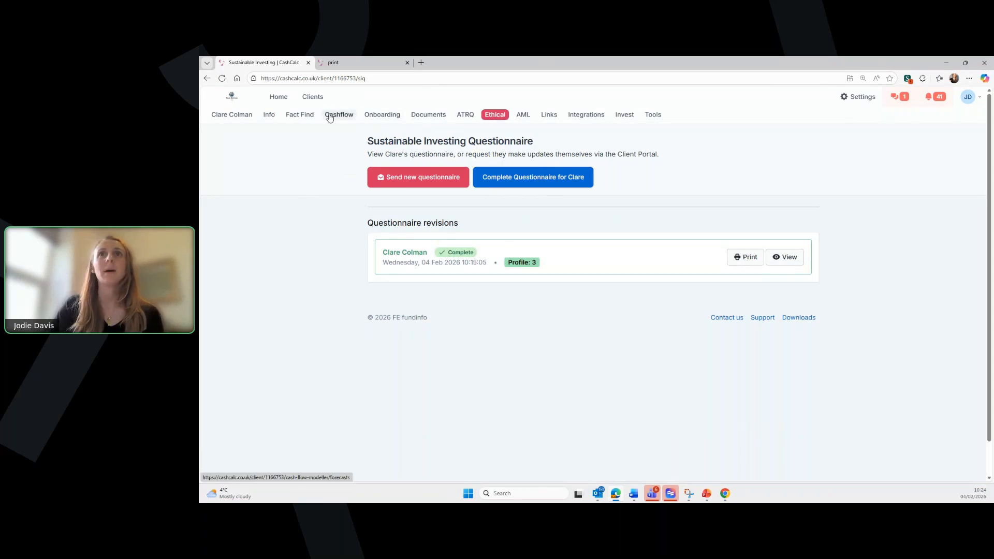
{"action": "left_click", "coordinate": [296, 116]}
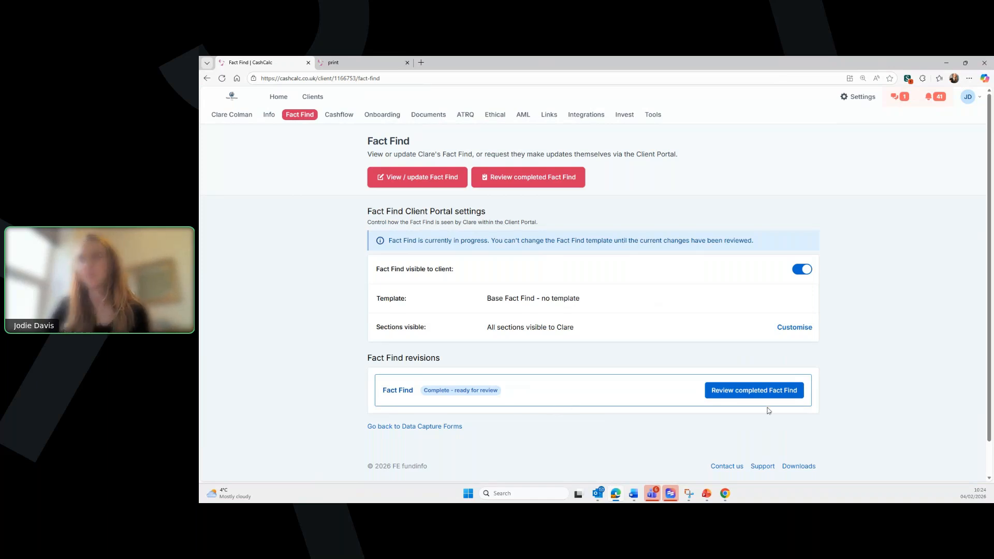
- Review the completed Fact Find, accept its mobile phone value, and save into Client Information
{"action": "left_click", "coordinate": [736, 399]}
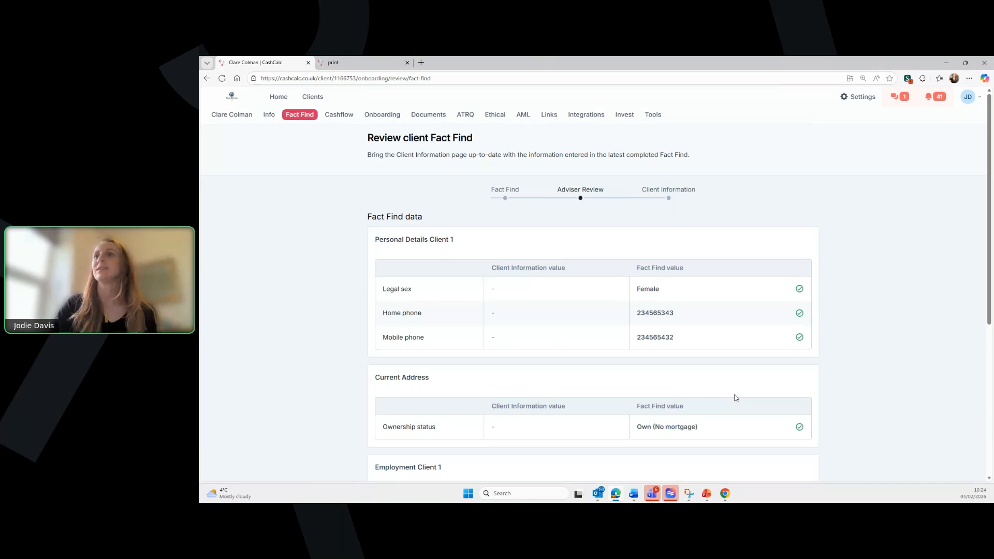
{"action": "scroll", "coordinate": [716, 373], "scroll_direction": "down", "scroll_amount": 1}
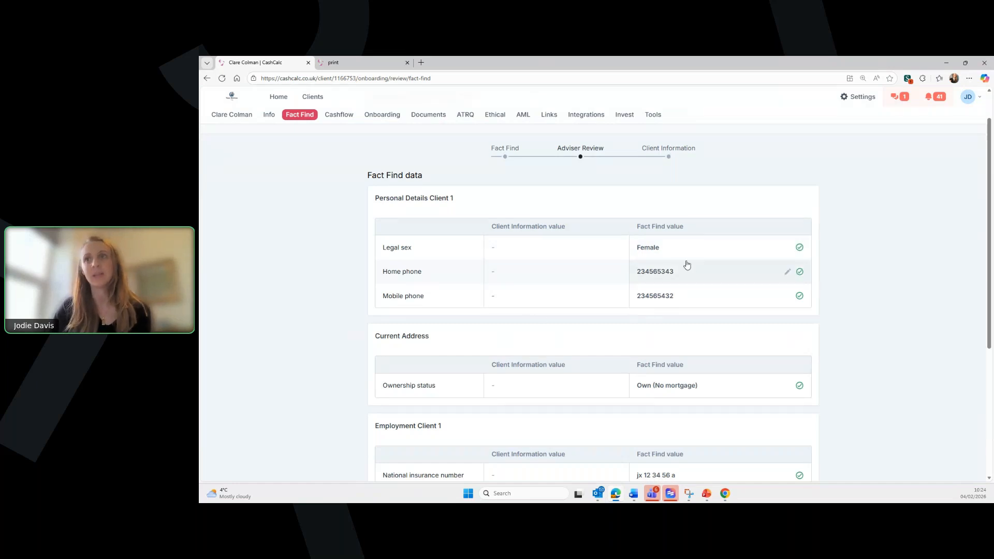
{"action": "scroll", "coordinate": [562, 345], "scroll_direction": "down", "scroll_amount": 1}
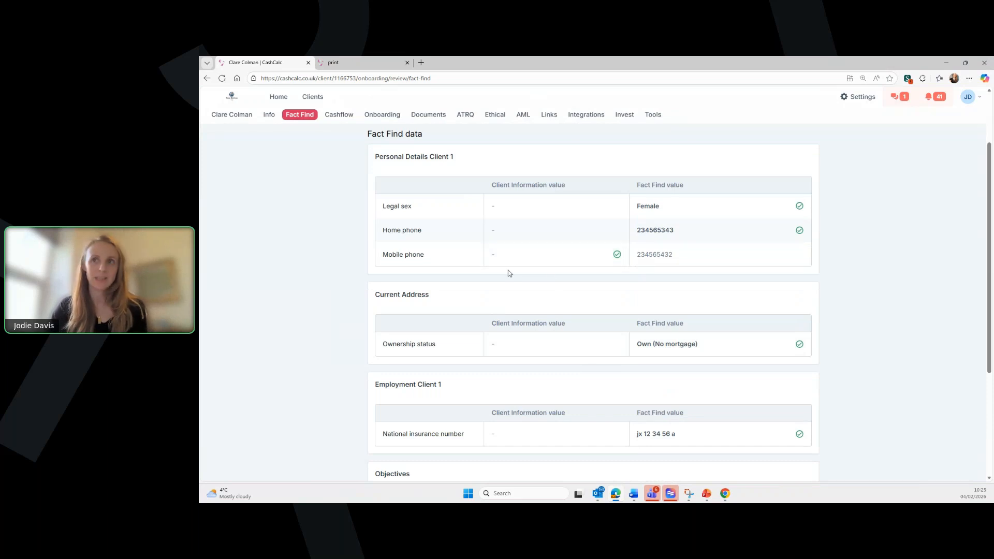
{"action": "left_click", "coordinate": [656, 259]}
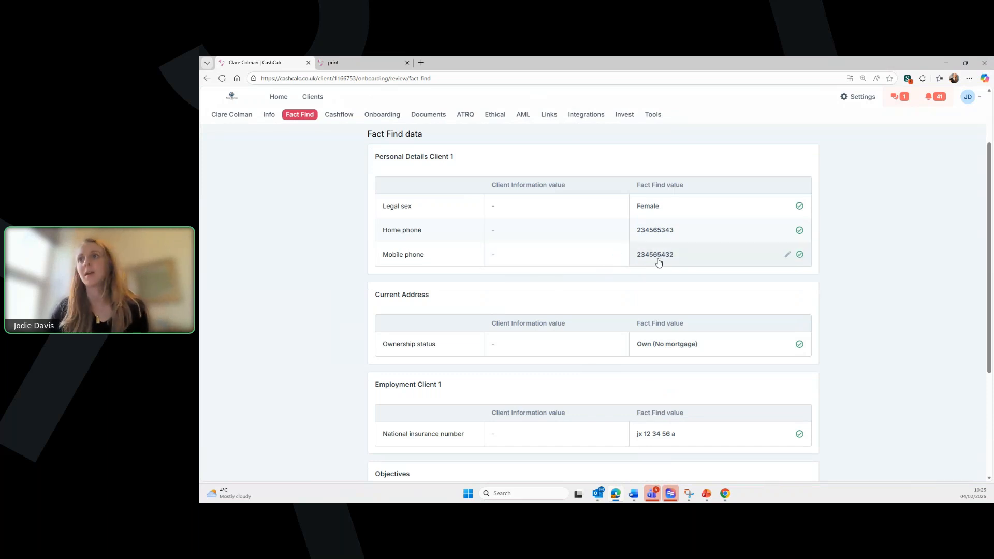
{"action": "scroll", "coordinate": [646, 362], "scroll_direction": "down", "scroll_amount": 4}
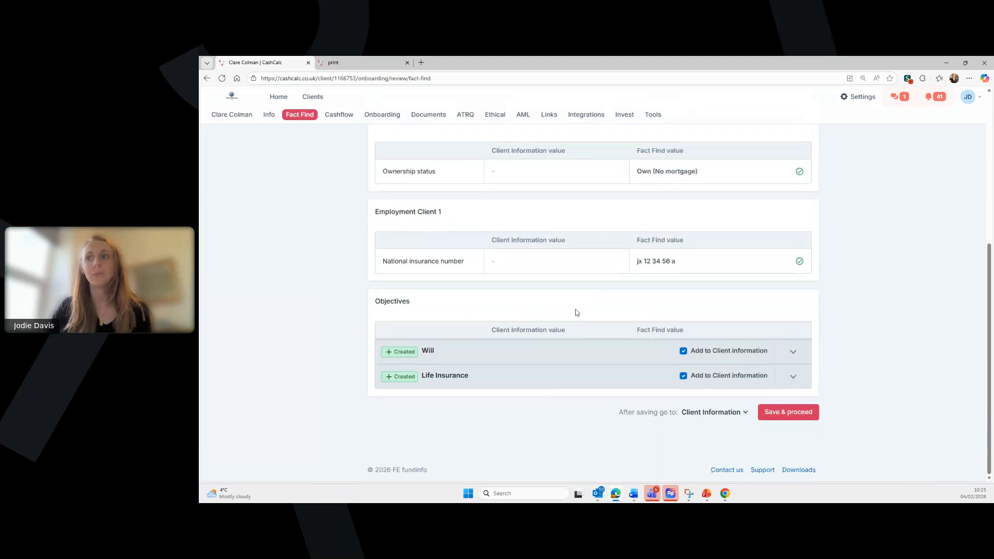
{"action": "left_click", "coordinate": [783, 414]}
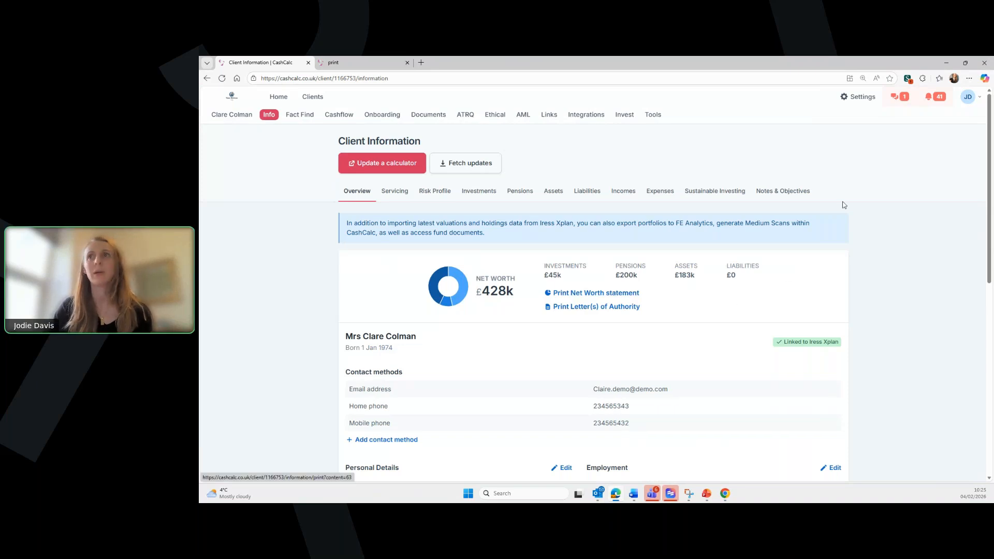
- In Integrations' Contact methods, export the client's home phone number to Xplan
{"action": "left_click", "coordinate": [582, 119]}
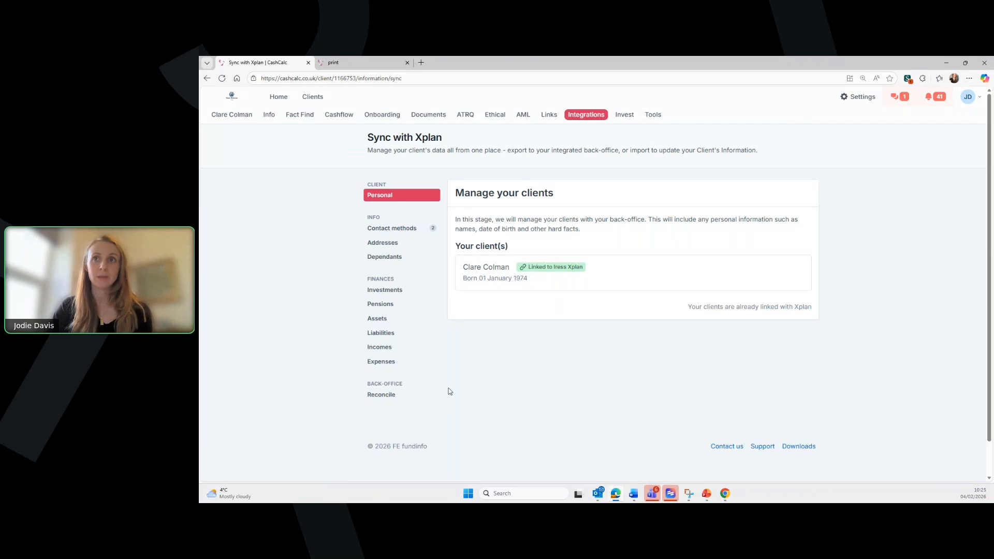
{"action": "left_click", "coordinate": [407, 229]}
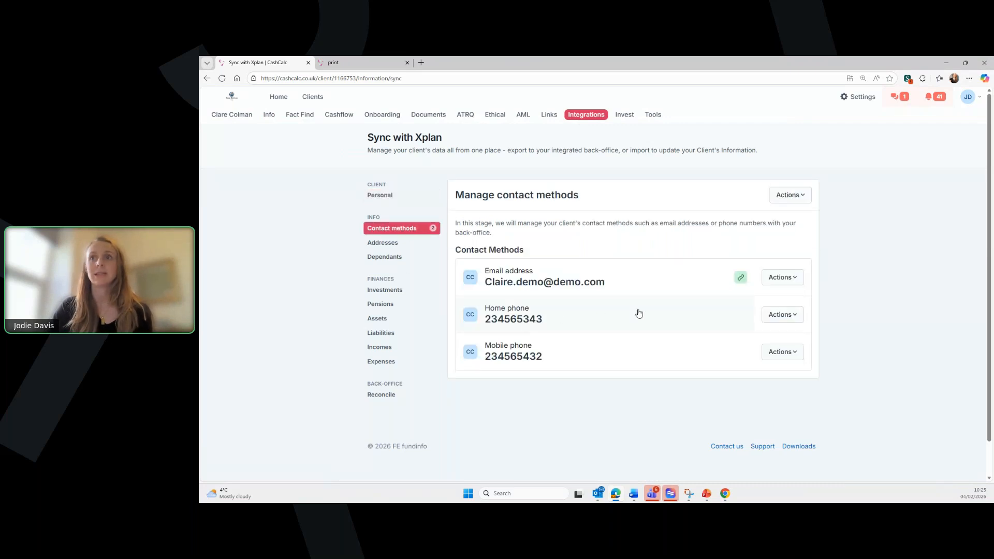
{"action": "left_click", "coordinate": [709, 315]}
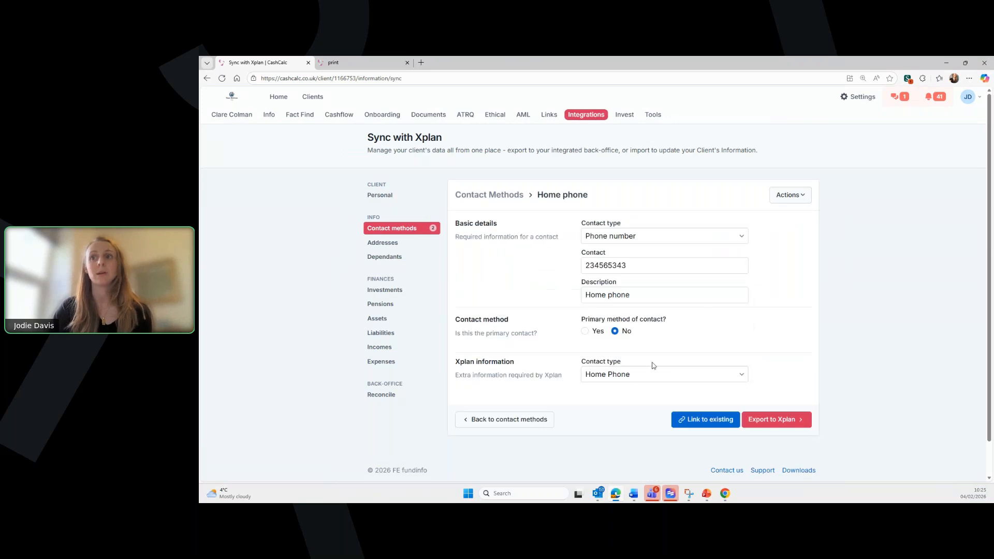
{"action": "left_click", "coordinate": [788, 421]}
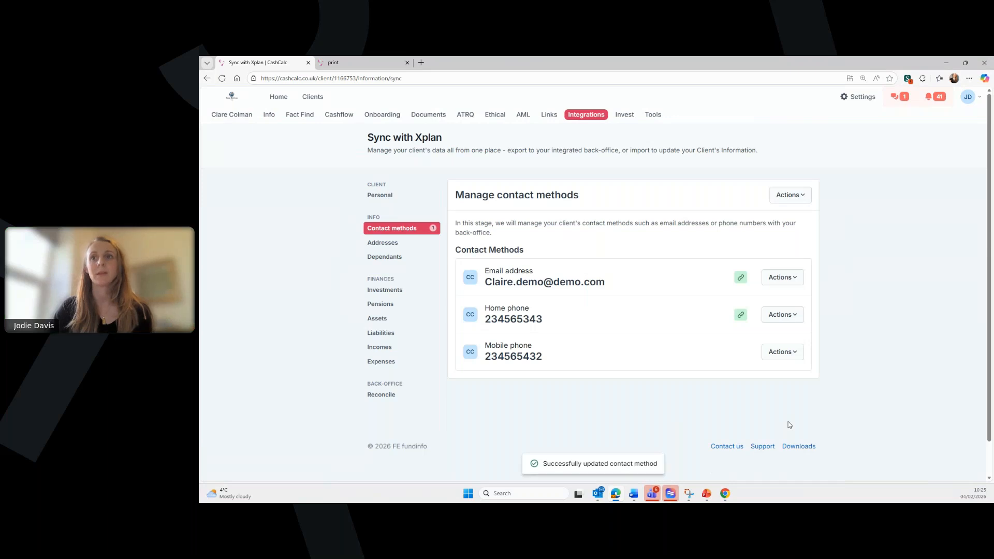
- Export the mobile phone to Xplan as Mobile Phone type, then go to Reconcile
{"action": "left_click", "coordinate": [717, 350]}
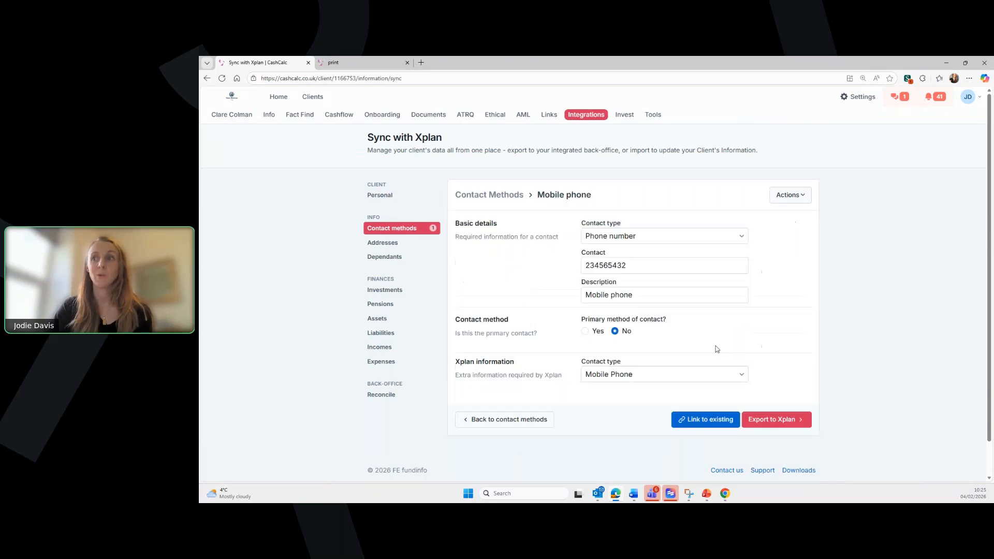
{"action": "left_click", "coordinate": [686, 375]}
{"action": "left_click", "coordinate": [687, 375]}
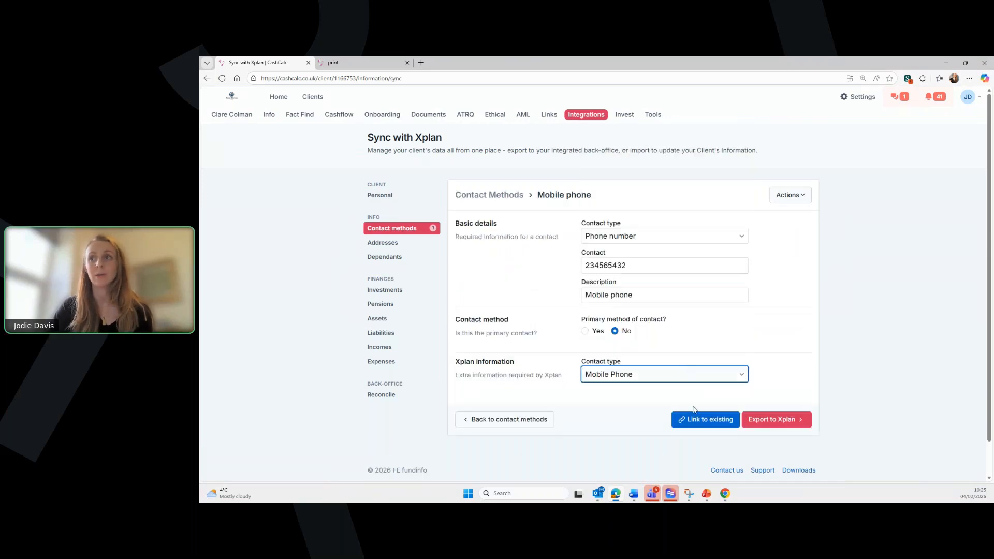
{"action": "left_click", "coordinate": [794, 420]}
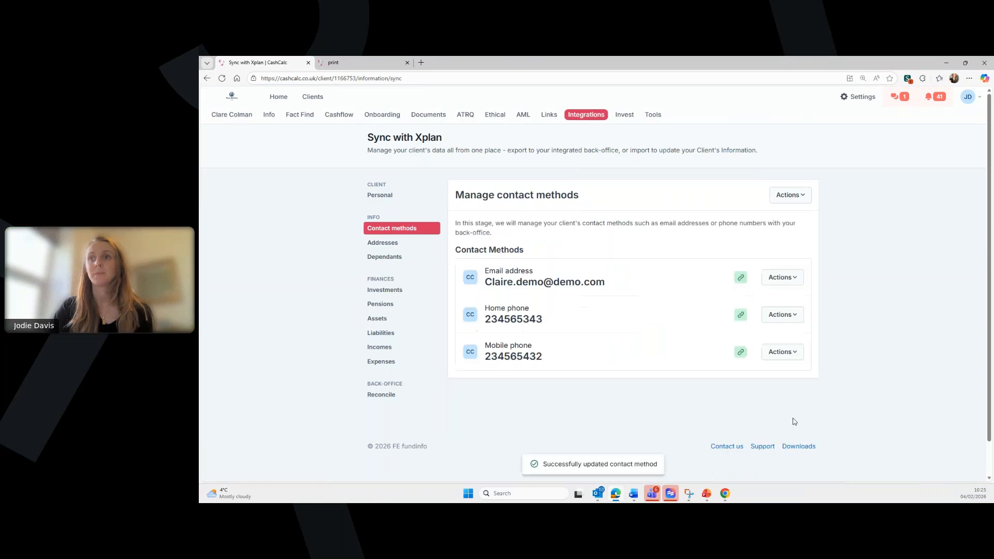
{"action": "left_click", "coordinate": [385, 397]}
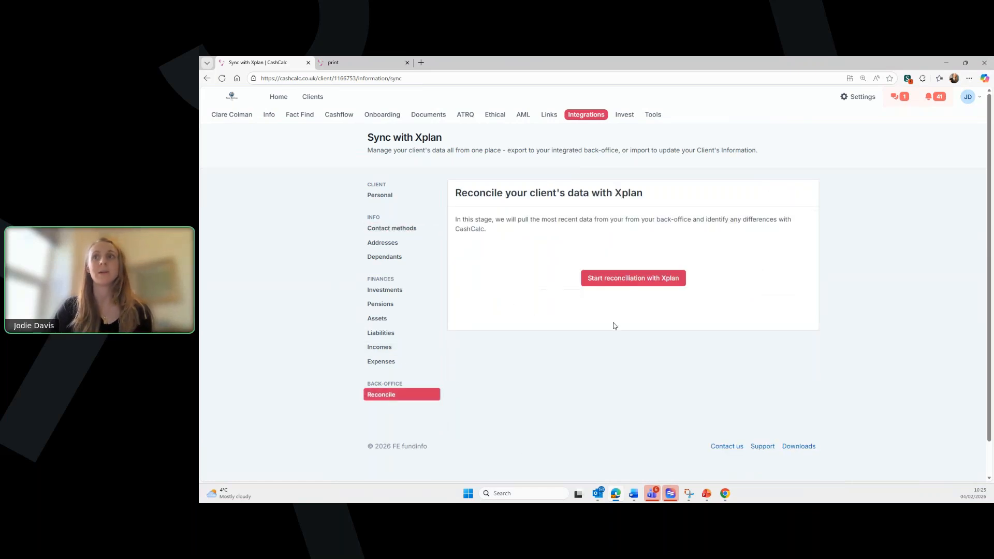
- Reconcile personal details with Xplan, keeping CashCalc's Female legal sex and National Insurance number
{"action": "left_click", "coordinate": [619, 278]}
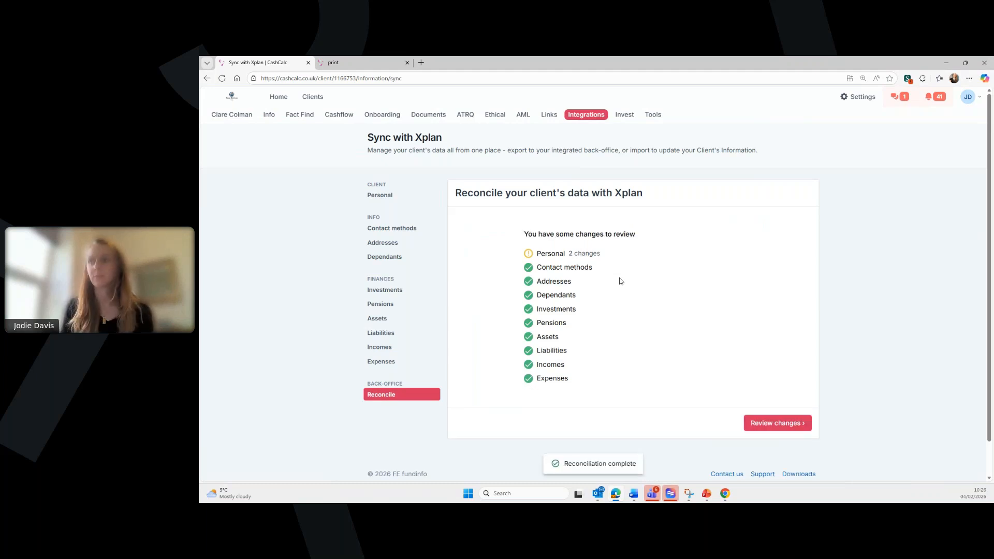
{"action": "left_click", "coordinate": [784, 431]}
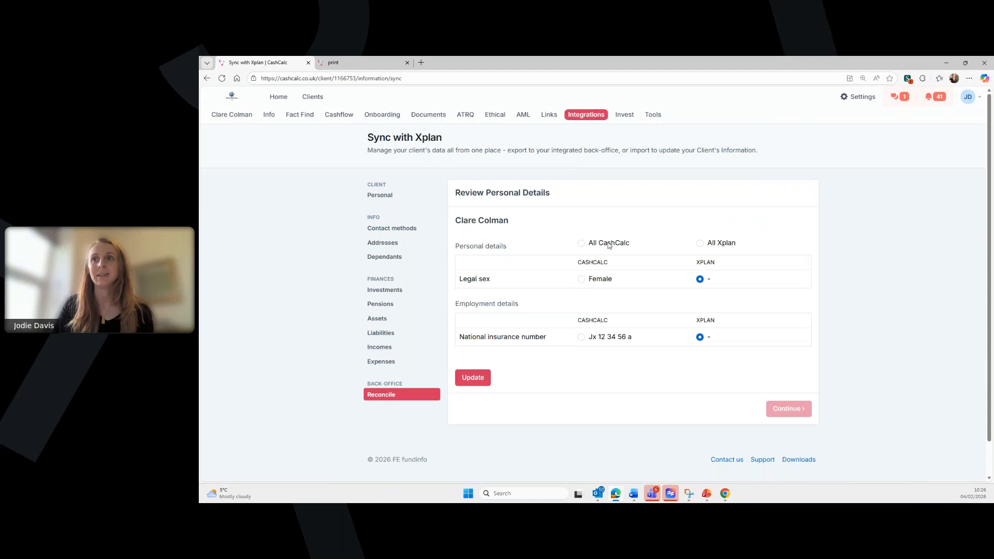
{"action": "left_click", "coordinate": [582, 279]}
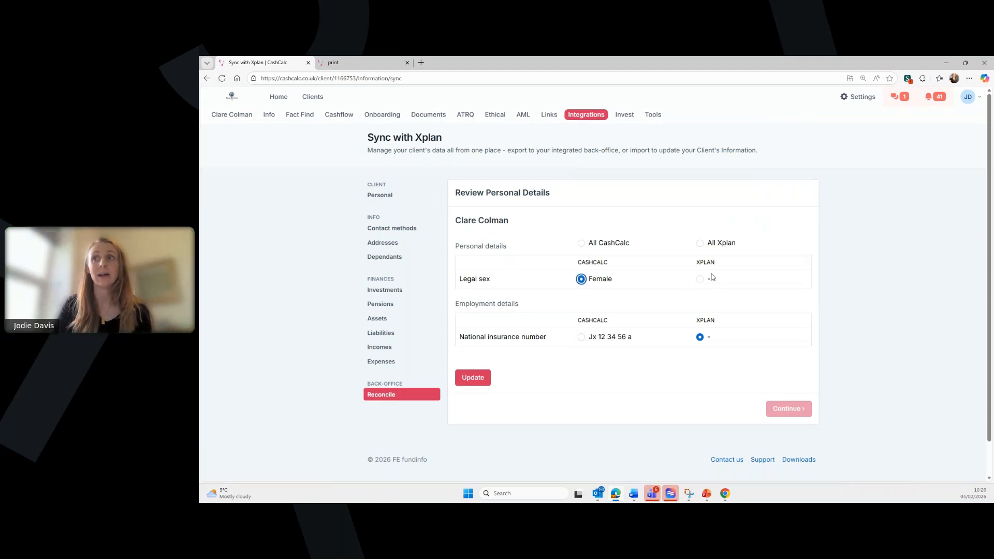
{"action": "left_click", "coordinate": [581, 337]}
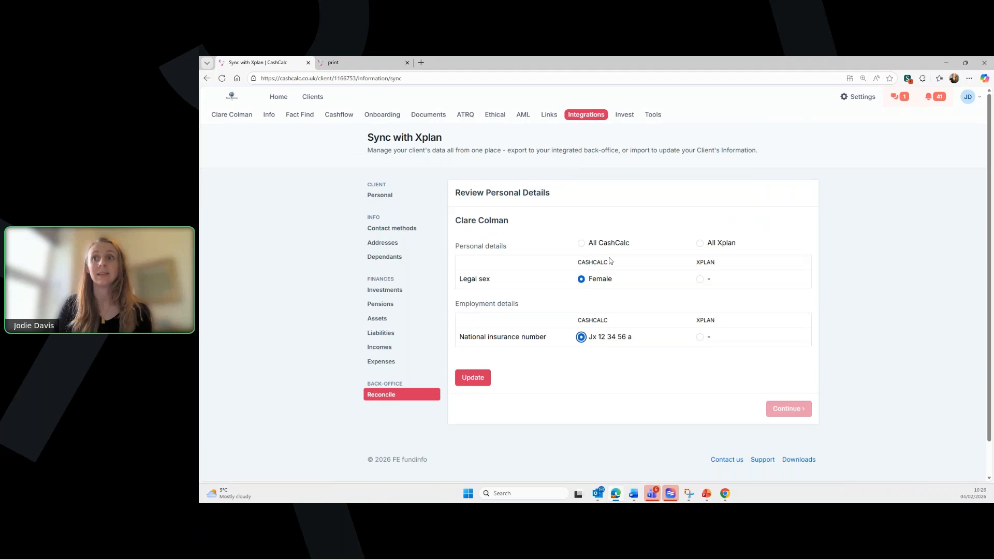
{"action": "left_click", "coordinate": [476, 379]}
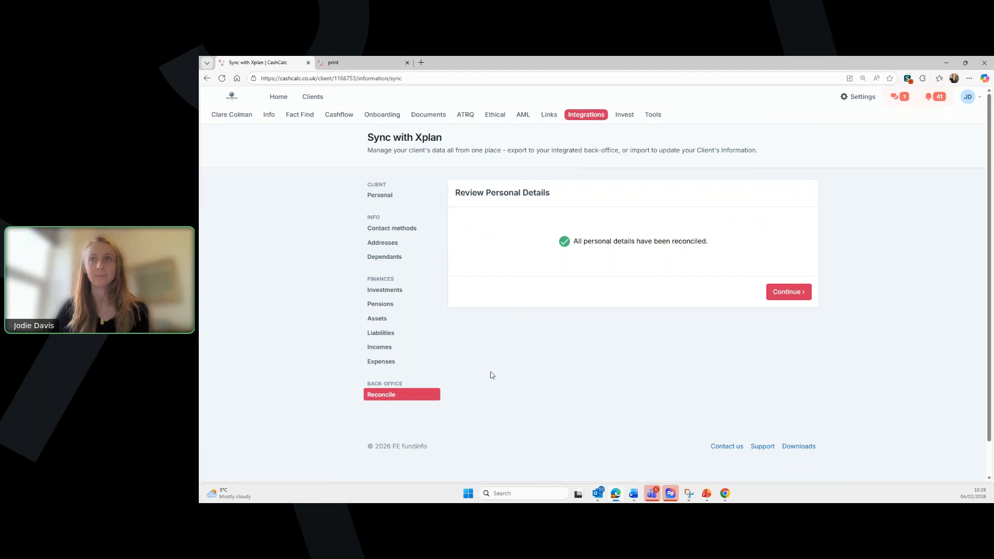
{"action": "left_click", "coordinate": [269, 118]}
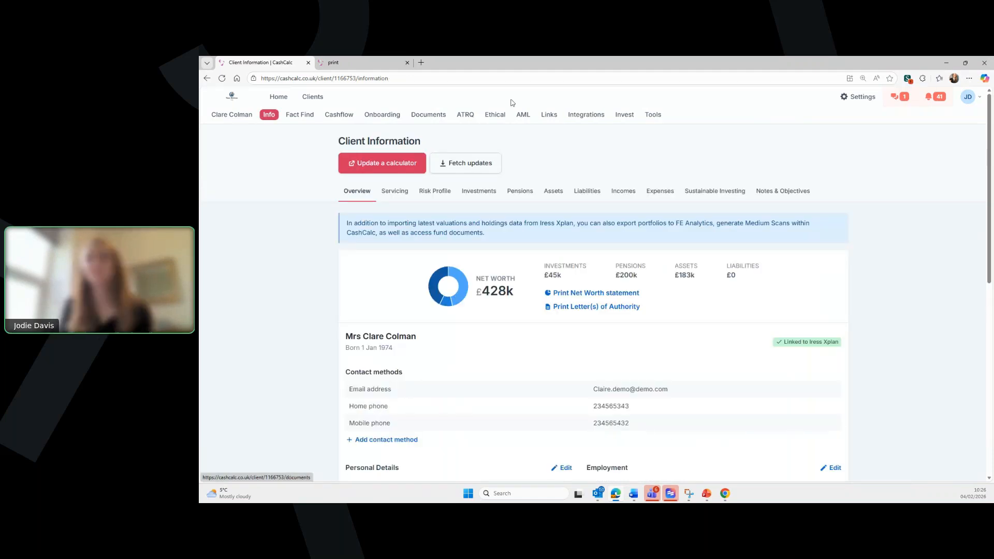
- Read the client's unread 'all done' secure message, close it, and switch to Chrome
{"action": "left_click", "coordinate": [898, 96]}
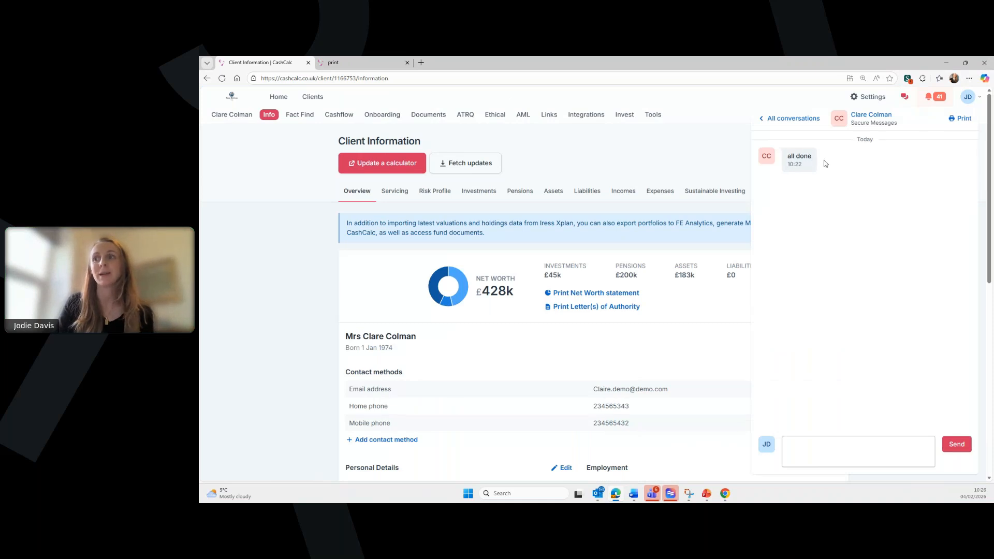
{"action": "left_click", "coordinate": [904, 97]}
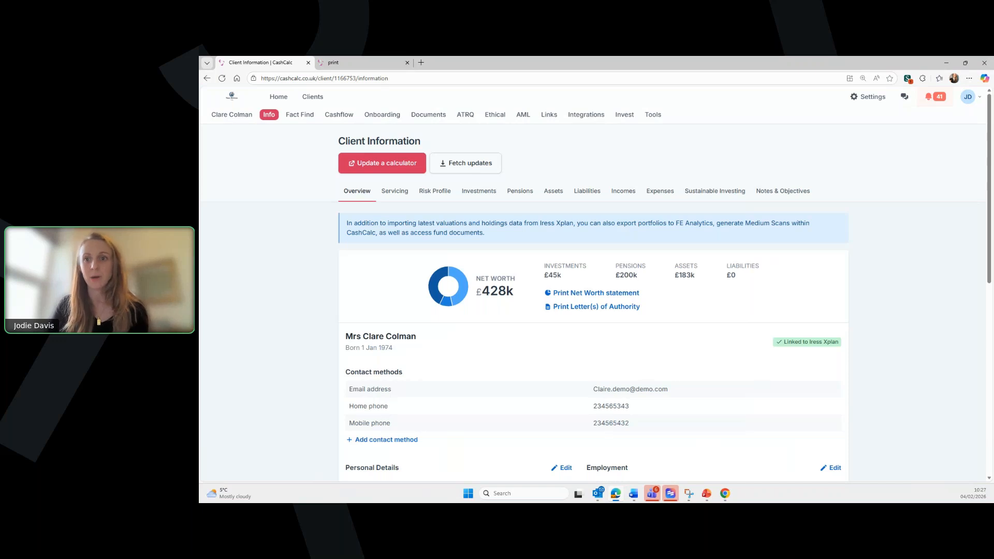
{"action": "key", "text": "alt+Tab"}
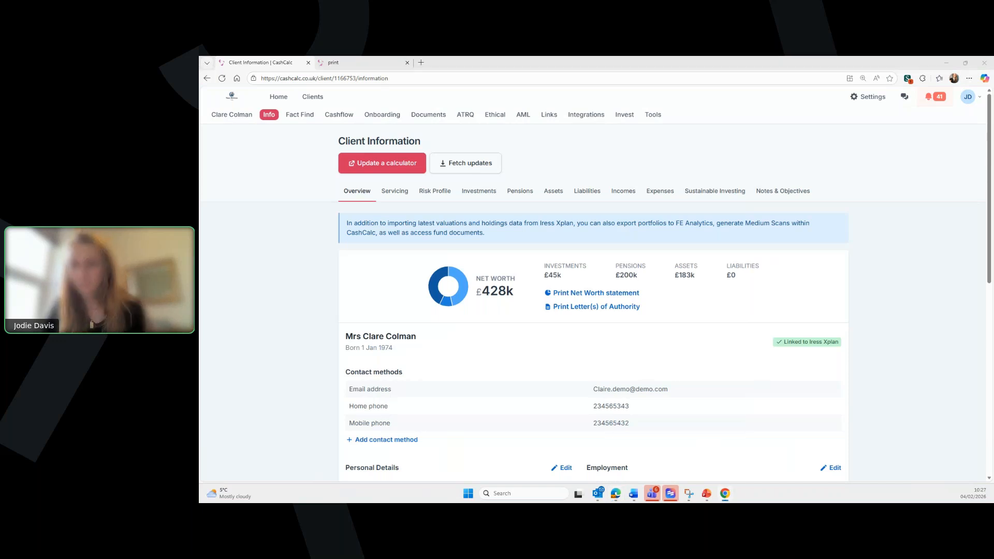
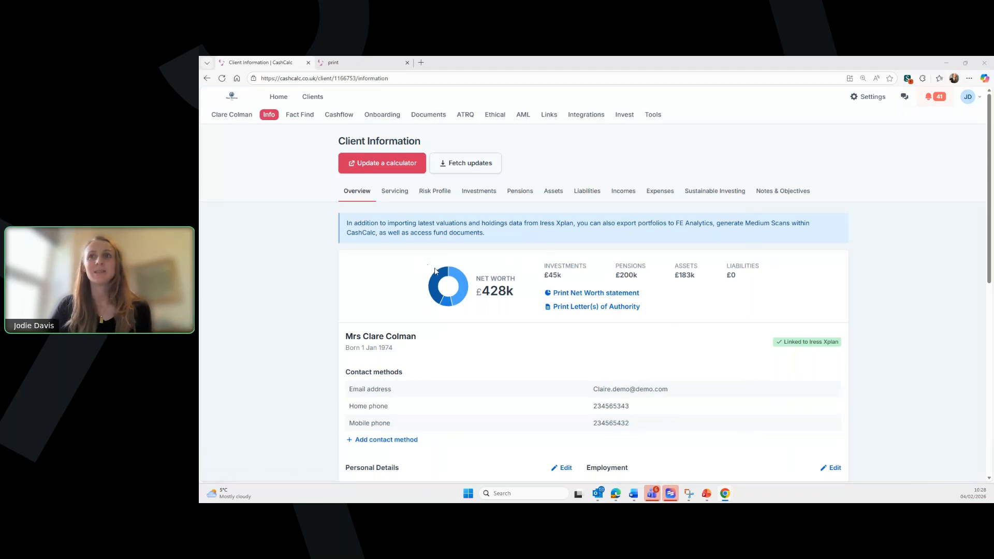
- Export the client's data to a new Cashflow Modeller (Gross) forecast named 'Current Situation'
{"action": "left_click", "coordinate": [383, 165]}
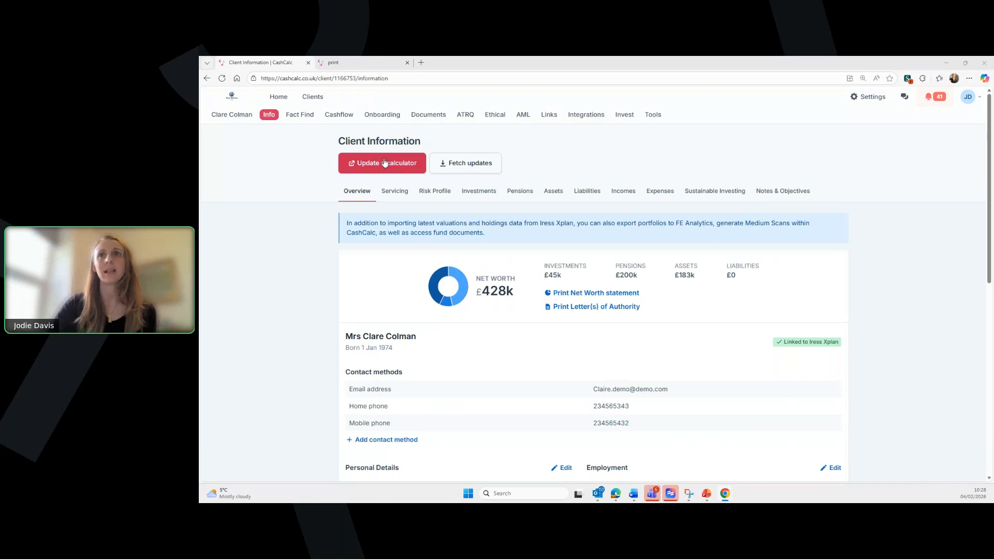
{"action": "left_click", "coordinate": [515, 147]}
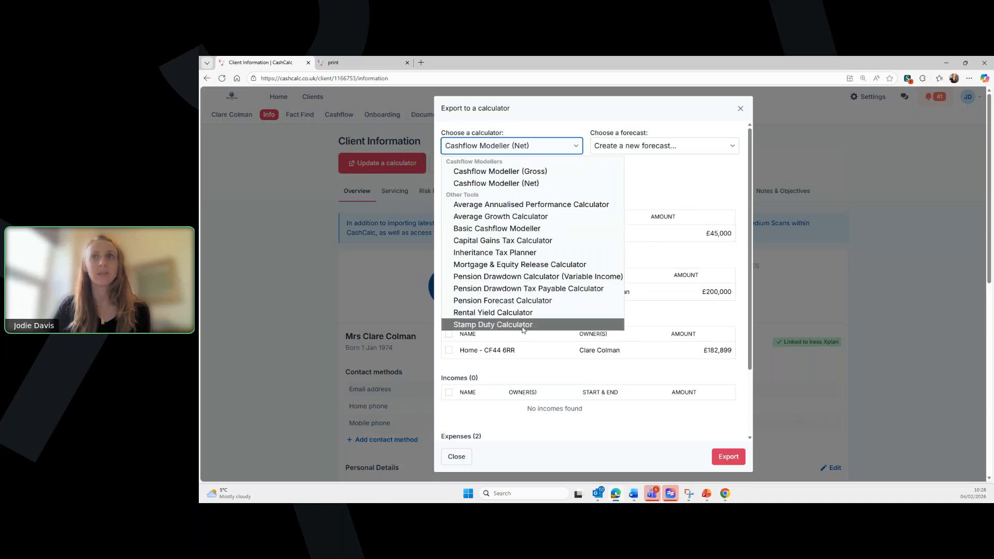
{"action": "left_click", "coordinate": [543, 174]}
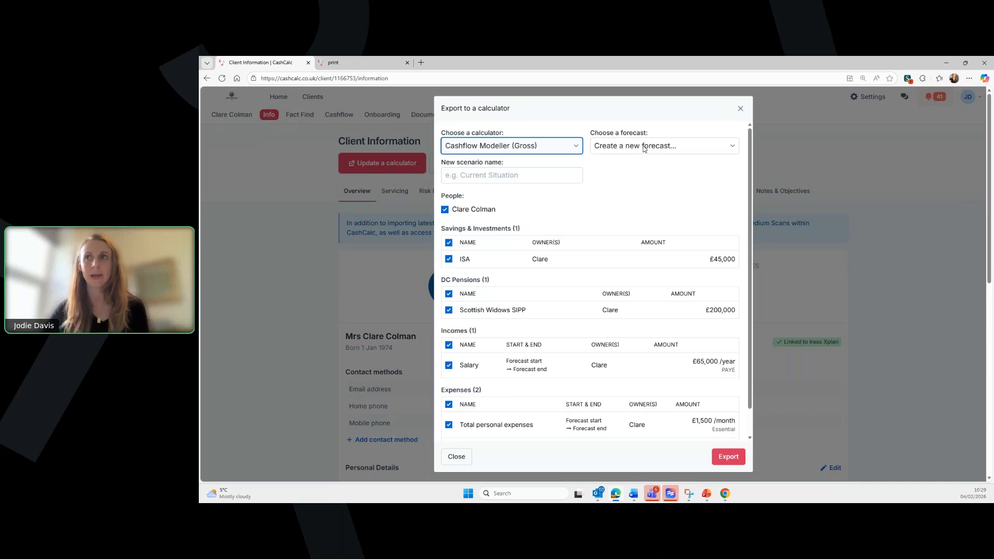
{"action": "left_click", "coordinate": [626, 146]}
{"action": "left_click", "coordinate": [629, 162]}
{"action": "left_click", "coordinate": [507, 175]}
{"action": "type", "text": "Current "}
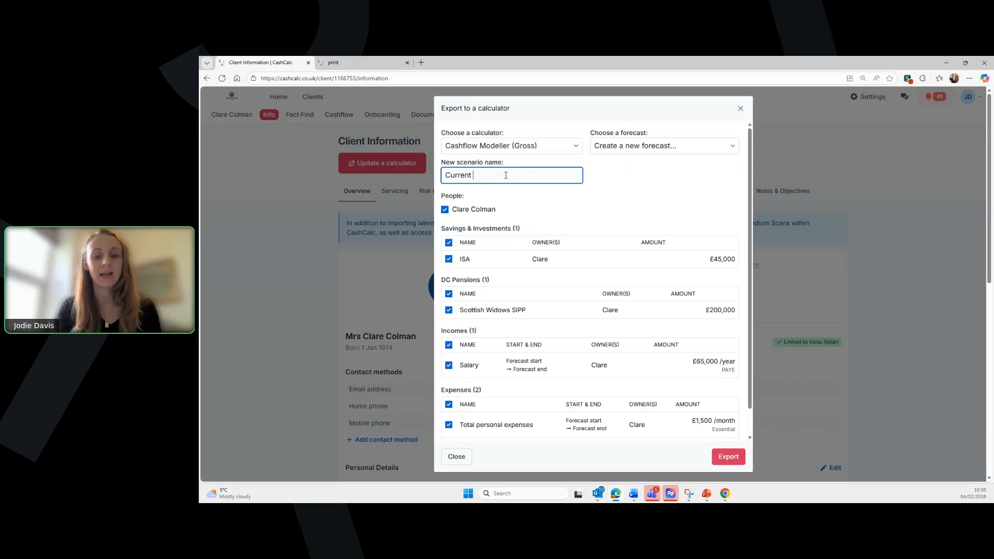
{"action": "type", "text": "Situation"}
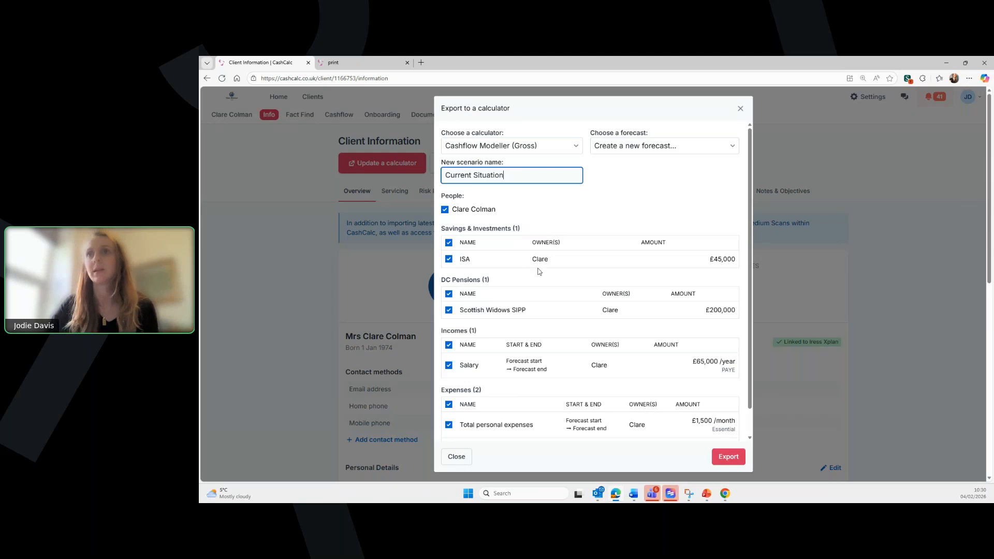
{"action": "scroll", "coordinate": [539, 269], "scroll_direction": "down", "scroll_amount": 3}
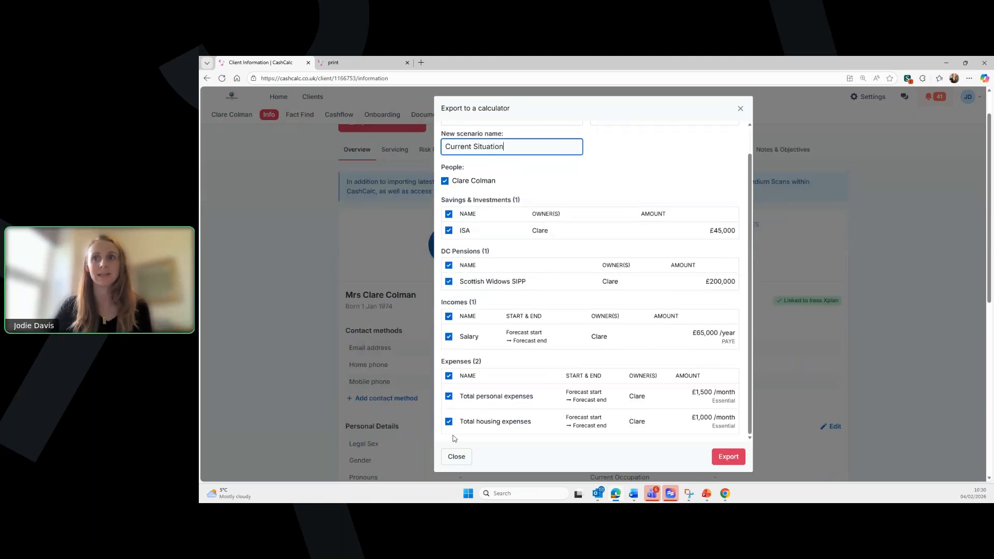
{"action": "left_click", "coordinate": [726, 456]}
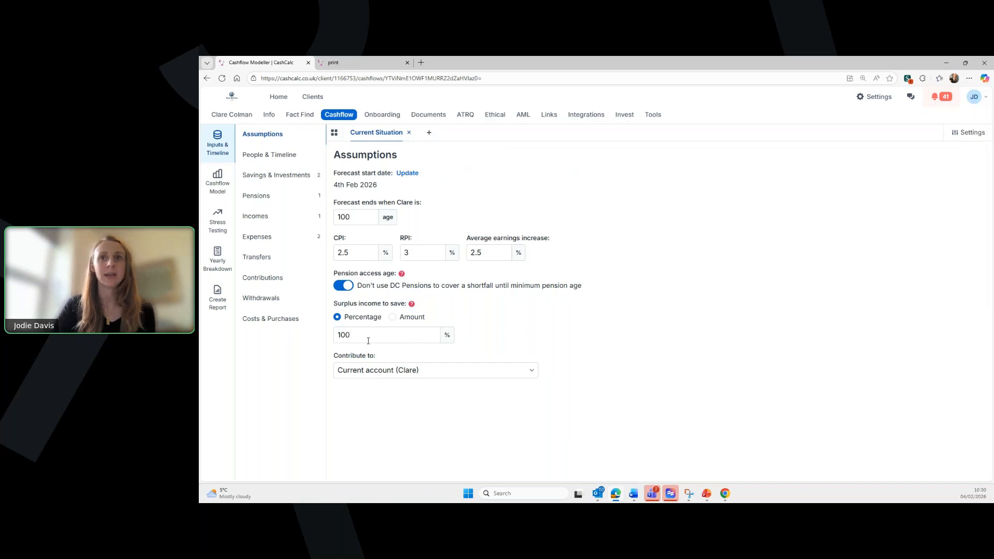
- Change Surplus income to save on the Assumptions page from 100% to 0%
{"action": "mouse_move", "coordinate": [412, 305]}
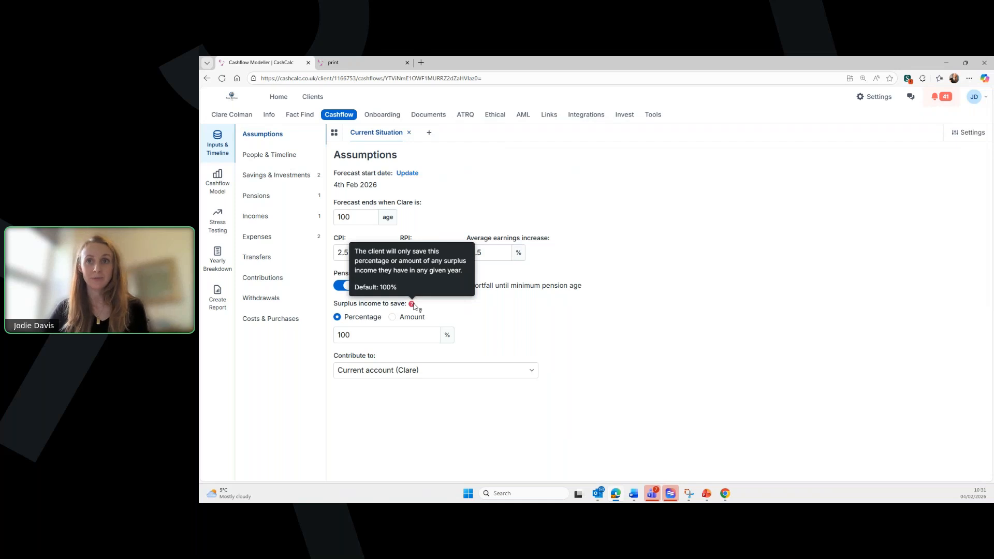
{"action": "left_click_drag", "start_coordinate": [397, 331], "coordinate": [338, 332]}
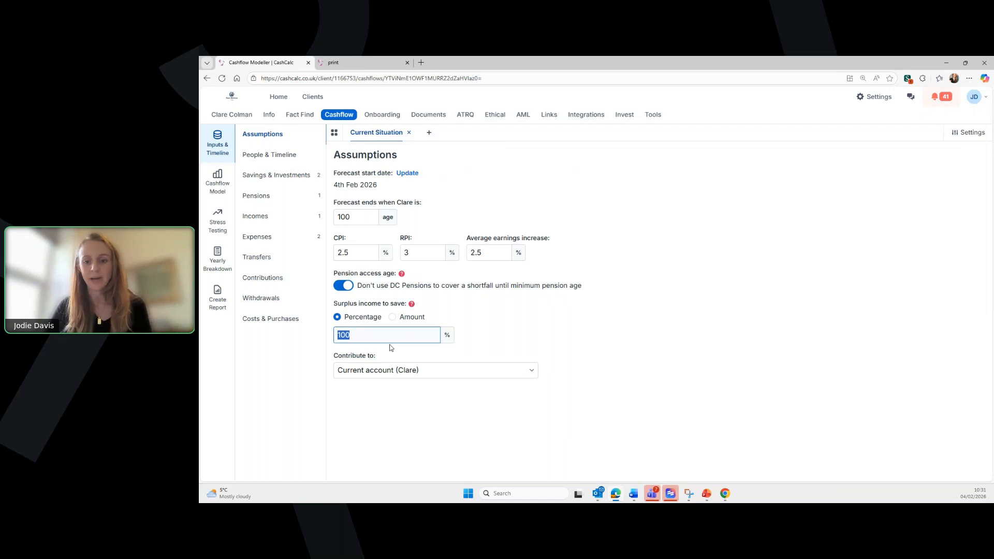
{"action": "type", "text": "0"}
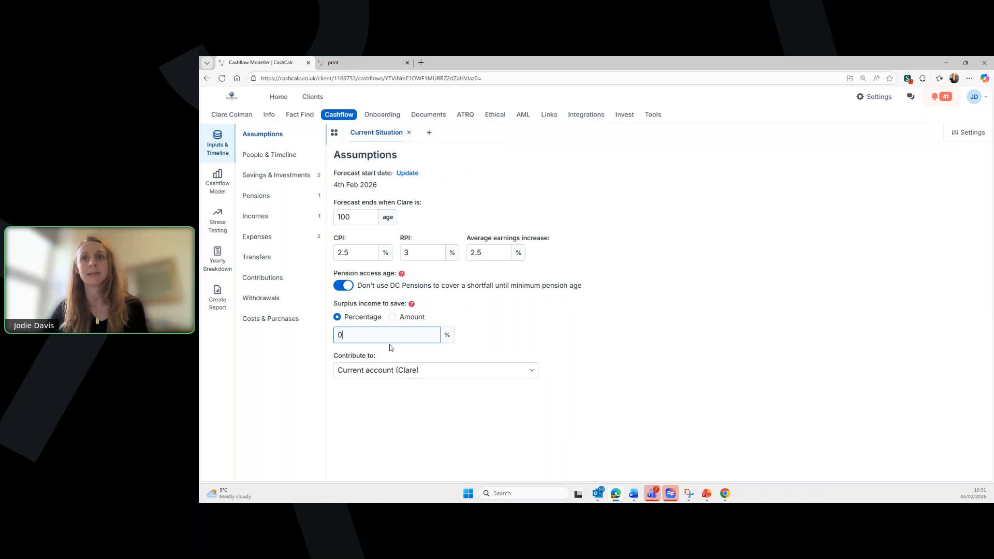
{"action": "left_click", "coordinate": [501, 339]}
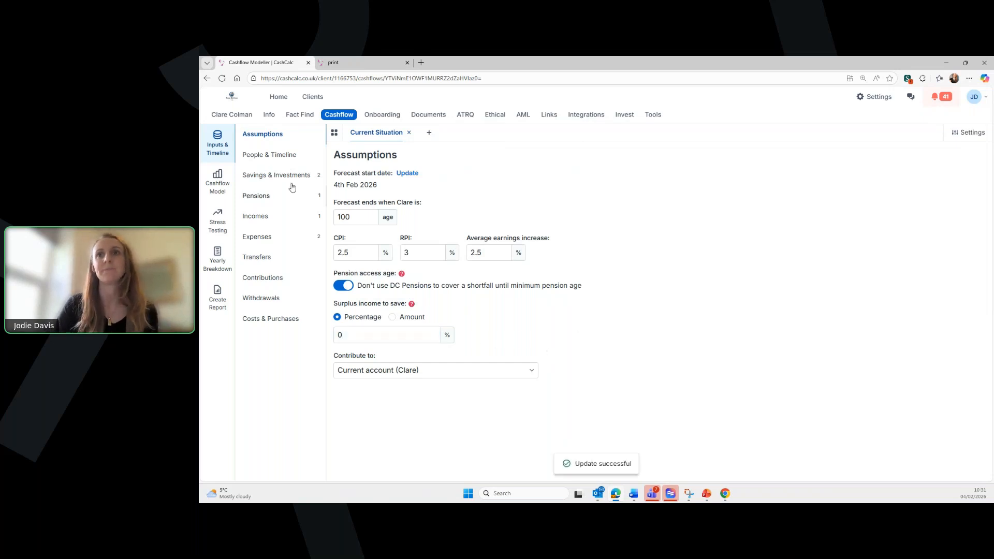
- Move the Retirement event on the People & Timeline timeline from age 60 to 67
{"action": "left_click", "coordinate": [268, 158]}
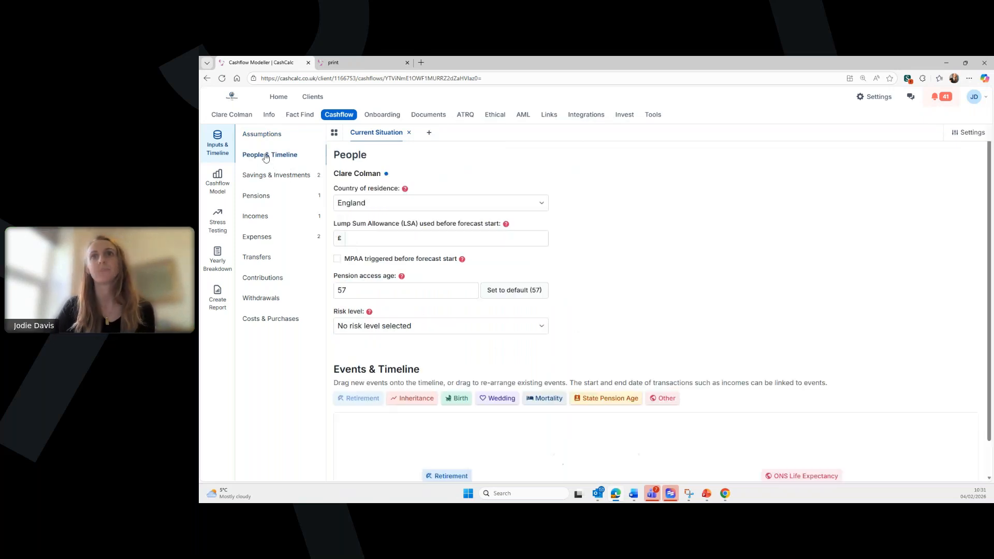
{"action": "scroll", "coordinate": [573, 241], "scroll_direction": "down", "scroll_amount": 1}
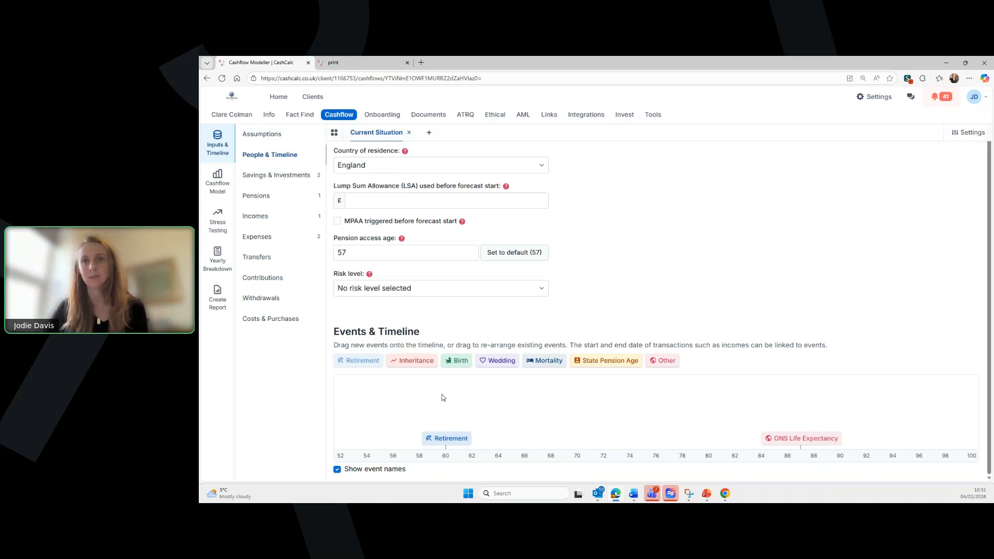
{"action": "left_click_drag", "start_coordinate": [445, 436], "coordinate": [533, 422]}
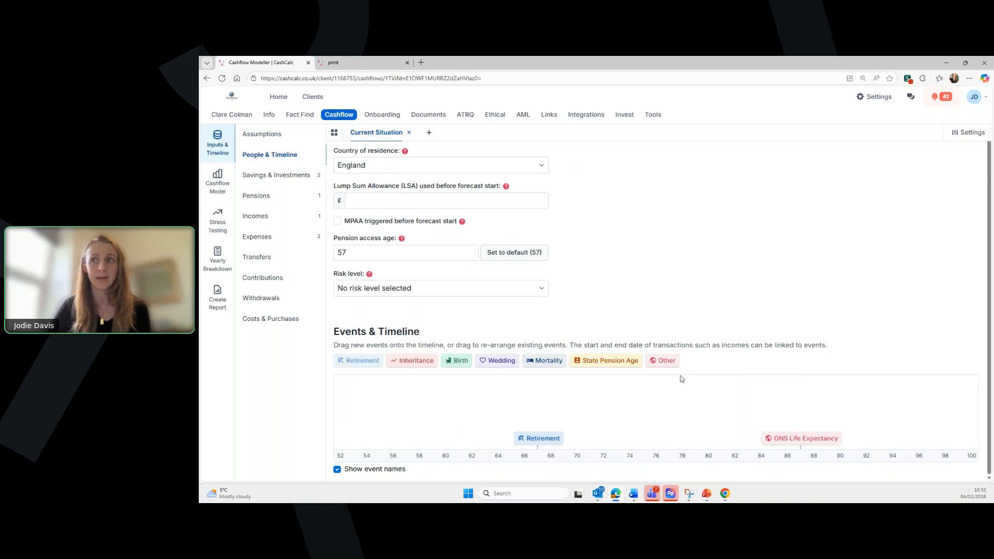
- Discard the accidental Other event at age 62 and go to Savings & Investments
{"action": "left_click_drag", "start_coordinate": [667, 361], "coordinate": [471, 407]}
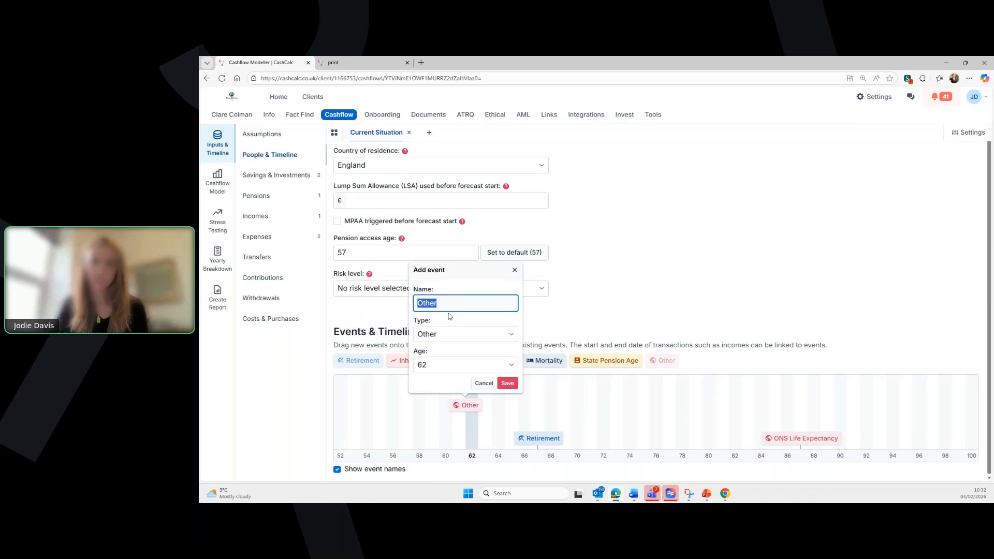
{"action": "left_click", "coordinate": [514, 270]}
{"action": "left_click", "coordinate": [263, 176]}
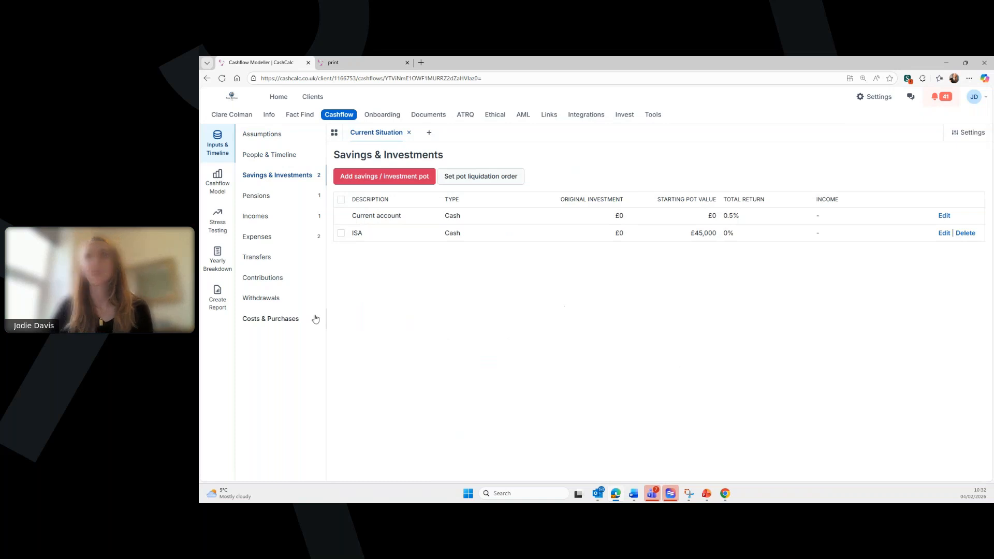
- Change the ISA pot from Cash at 0% to the ISA category with a 4.7% linear return
{"action": "double_click", "coordinate": [357, 233]}
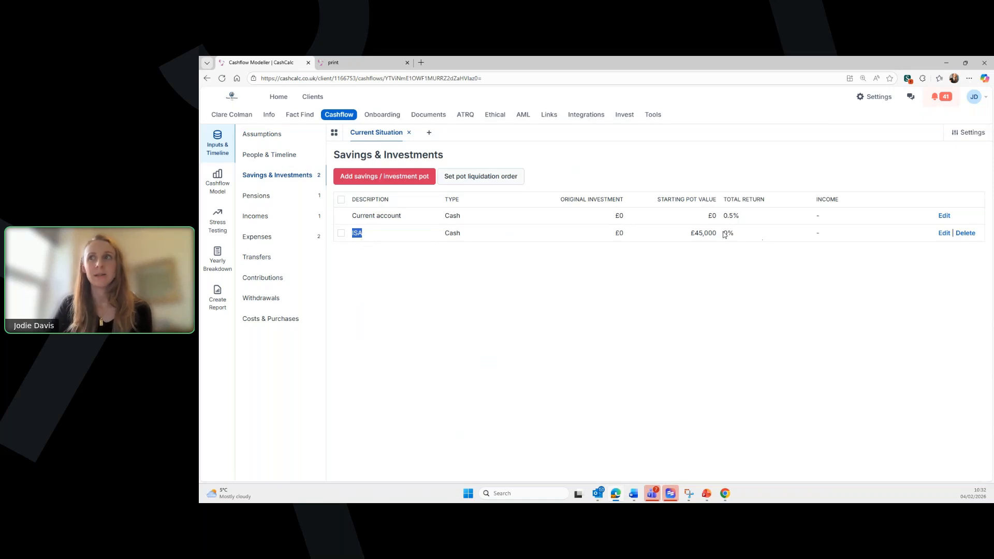
{"action": "left_click_drag", "start_coordinate": [725, 233], "coordinate": [737, 234]}
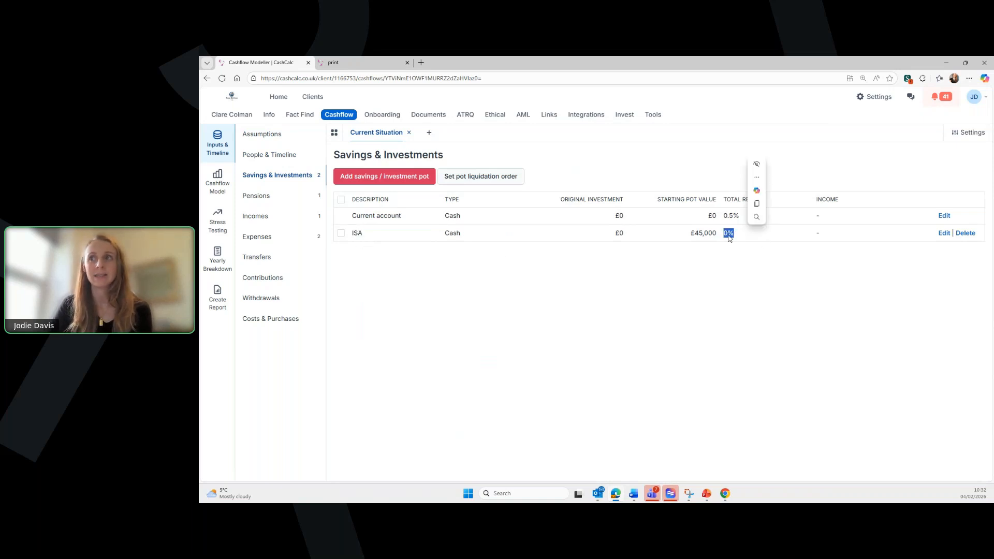
{"action": "left_click", "coordinate": [944, 234]}
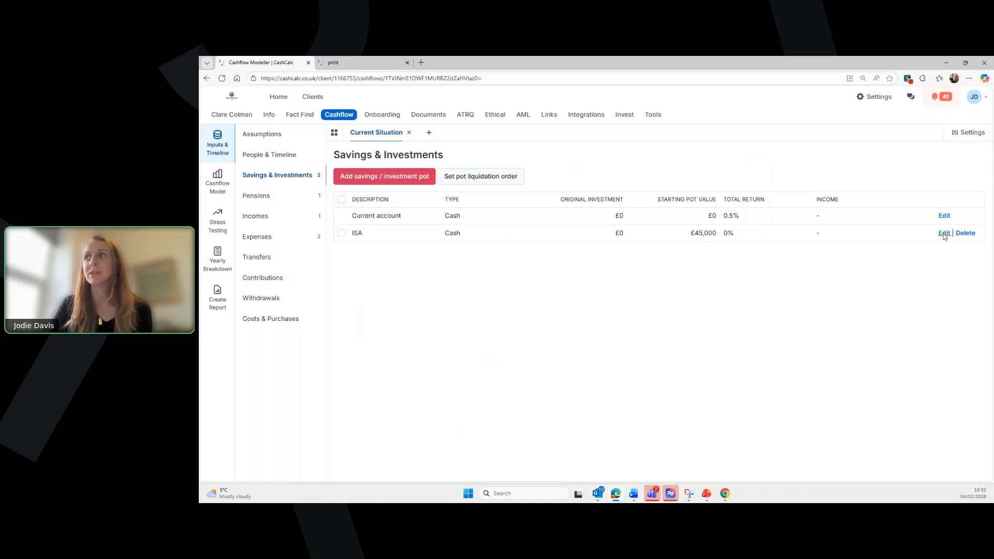
{"action": "left_click", "coordinate": [551, 221]}
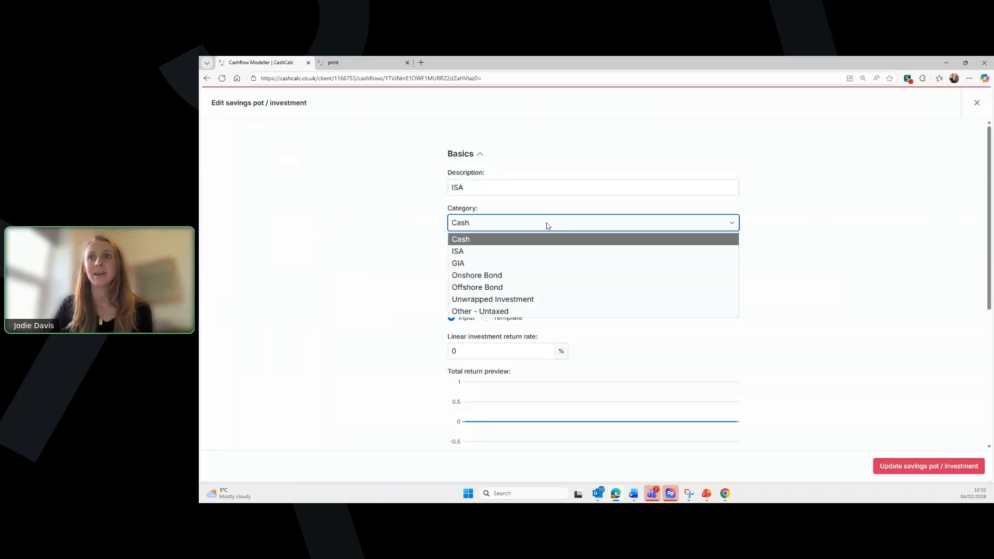
{"action": "left_click", "coordinate": [505, 259]}
{"action": "left_click", "coordinate": [497, 223]}
{"action": "left_click", "coordinate": [492, 244]}
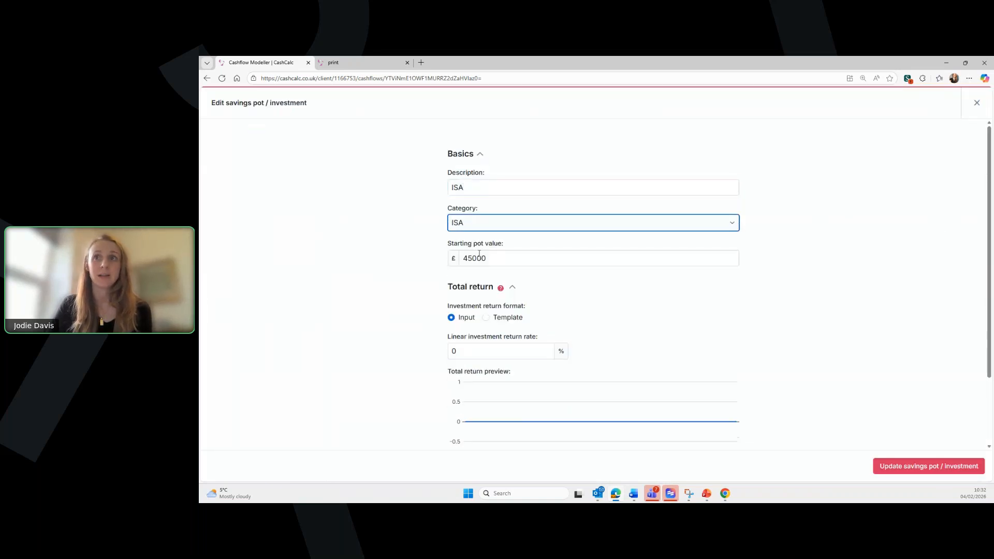
{"action": "scroll", "coordinate": [389, 261], "scroll_direction": "down", "scroll_amount": 1}
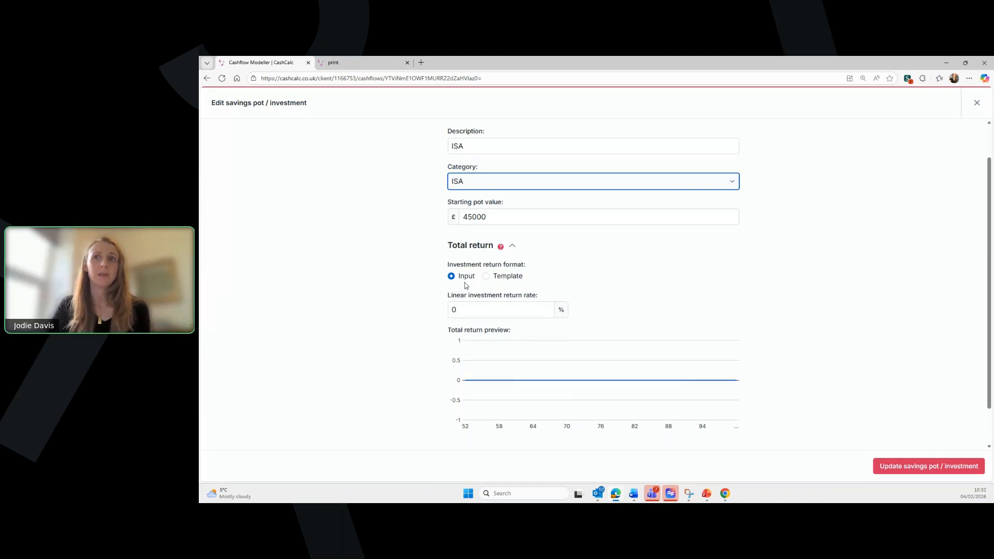
{"action": "left_click", "coordinate": [465, 306]}
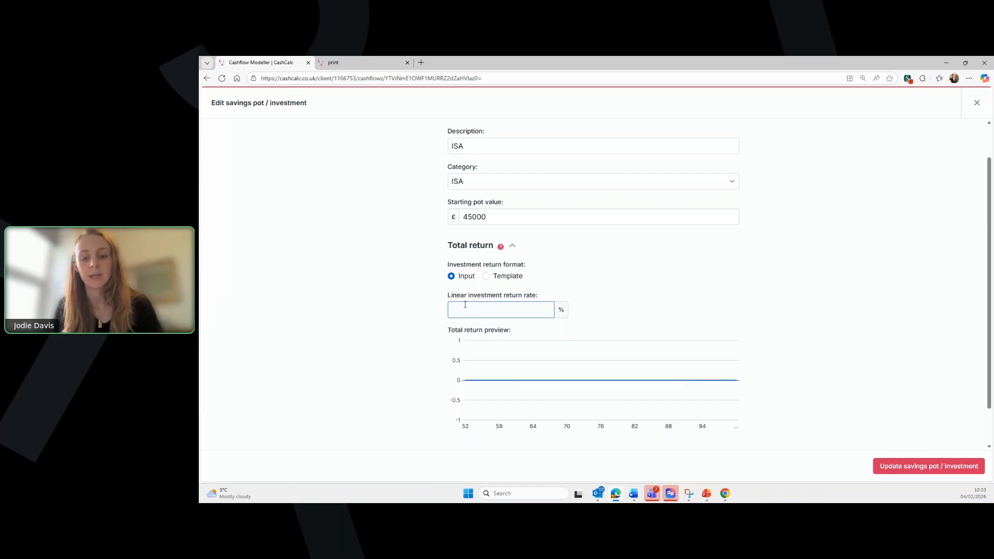
{"action": "type", "text": "4.7"}
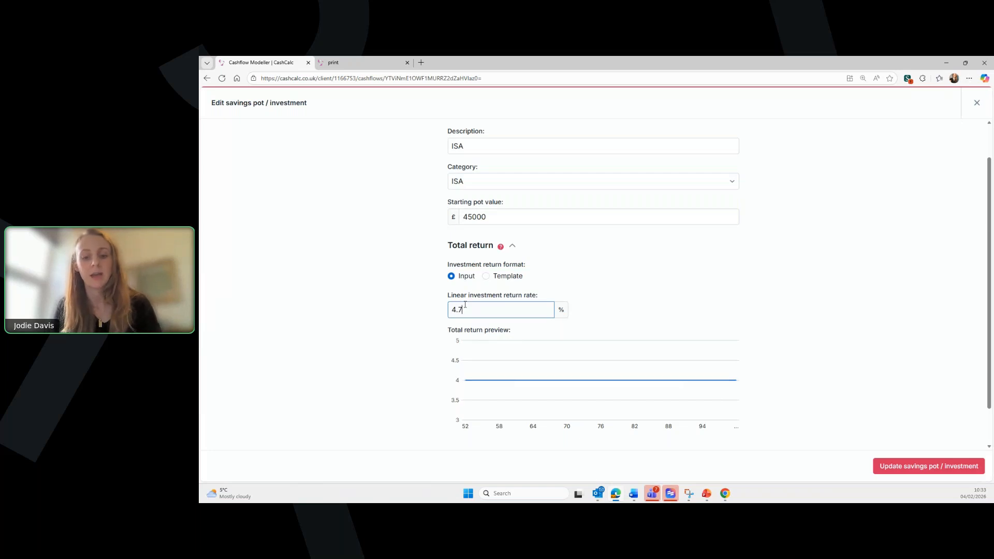
{"action": "scroll", "coordinate": [621, 313], "scroll_direction": "down", "scroll_amount": 1}
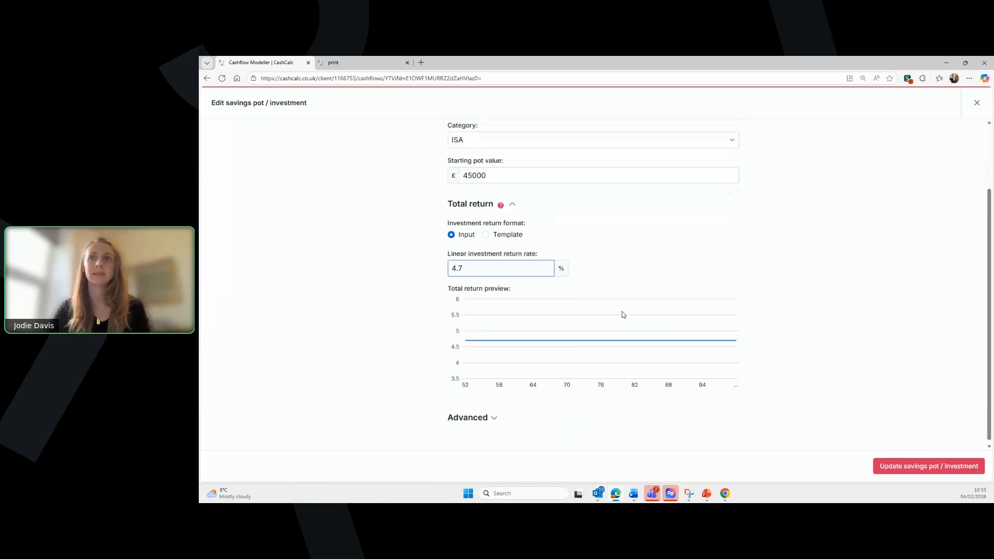
{"action": "left_click", "coordinate": [937, 474]}
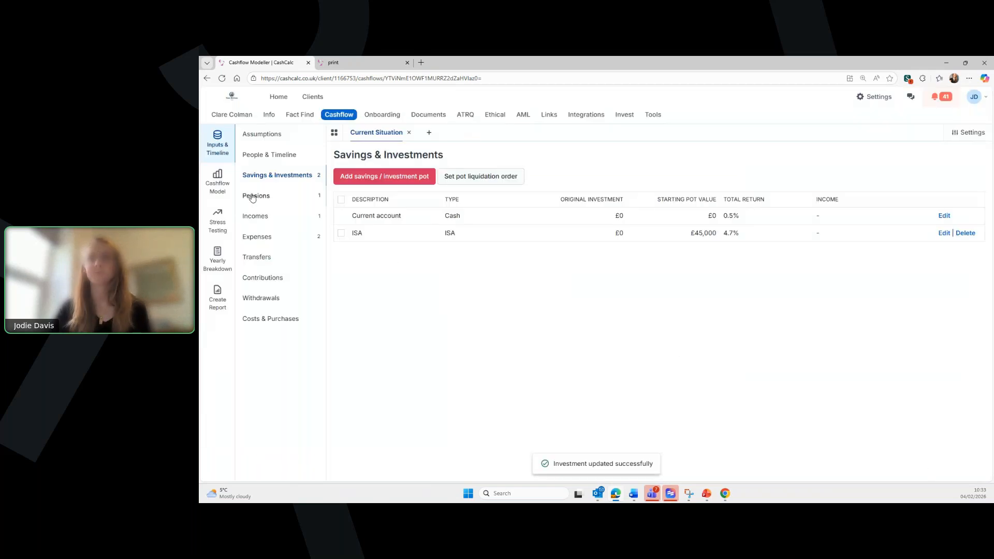
- Edit the Scottish Widows SIPP, leaving it fully uncrystallised and not inherited
{"action": "left_click", "coordinate": [264, 199]}
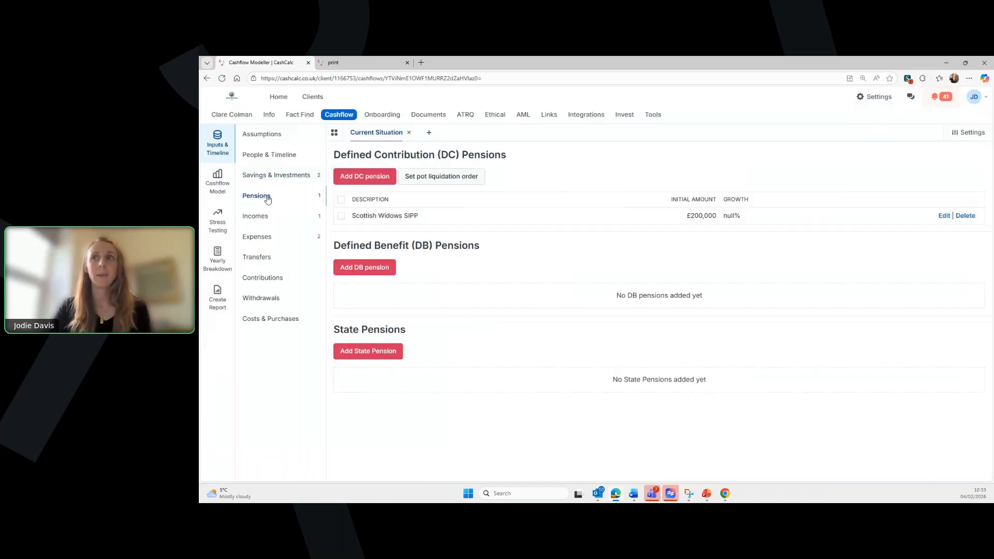
{"action": "left_click", "coordinate": [944, 217]}
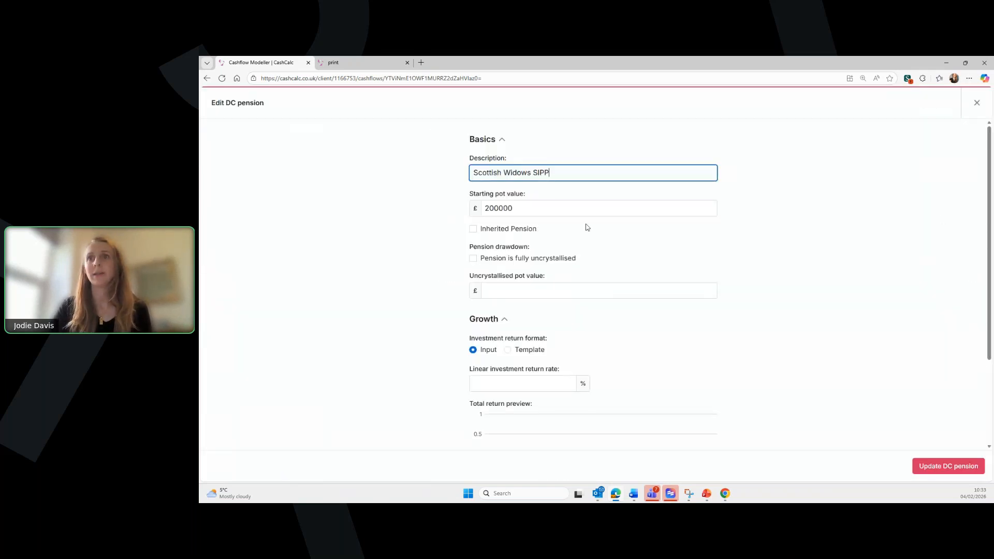
{"action": "scroll", "coordinate": [589, 231], "scroll_direction": "down", "scroll_amount": 1}
{"action": "scroll", "coordinate": [589, 231], "scroll_direction": "up", "scroll_amount": 1}
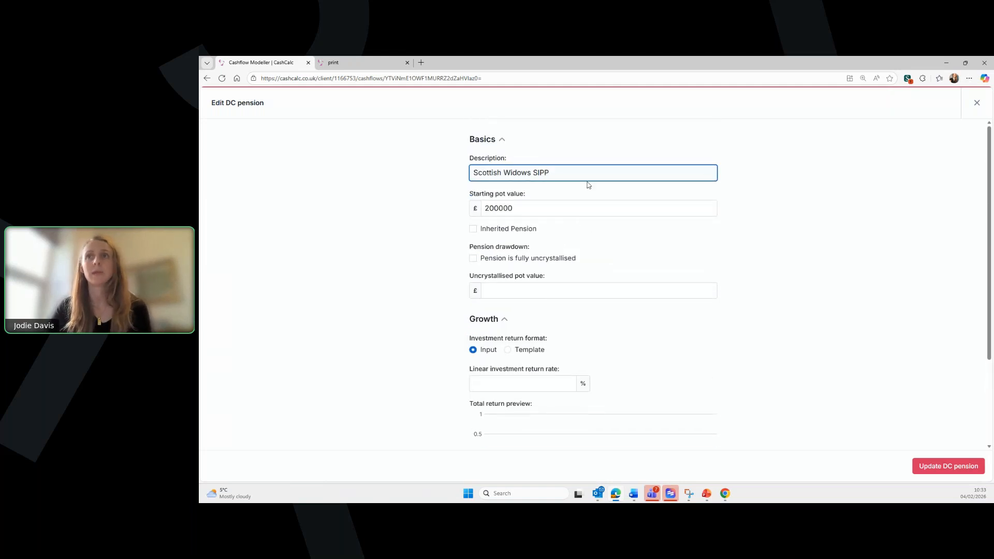
{"action": "left_click", "coordinate": [473, 230]}
{"action": "left_click", "coordinate": [531, 261]}
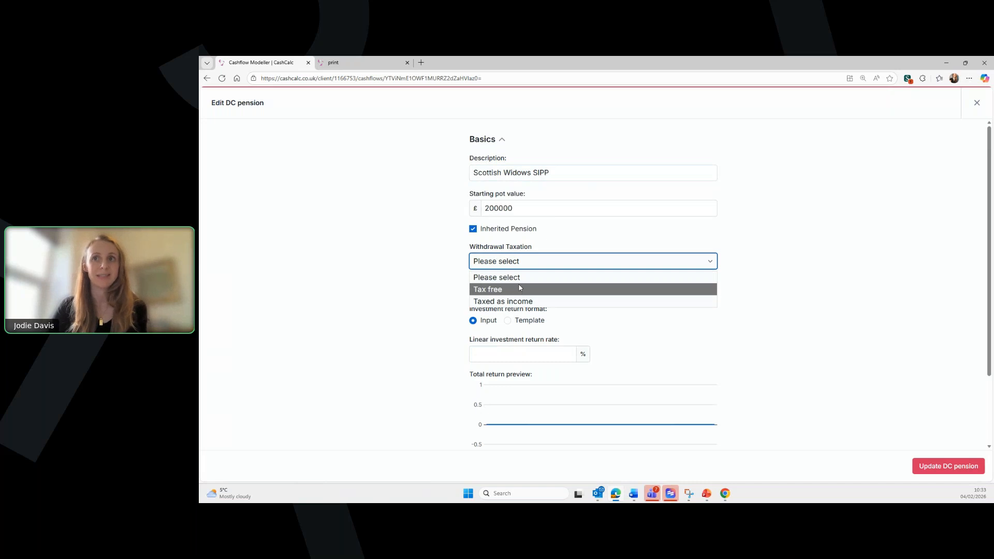
{"action": "left_click", "coordinate": [474, 229]}
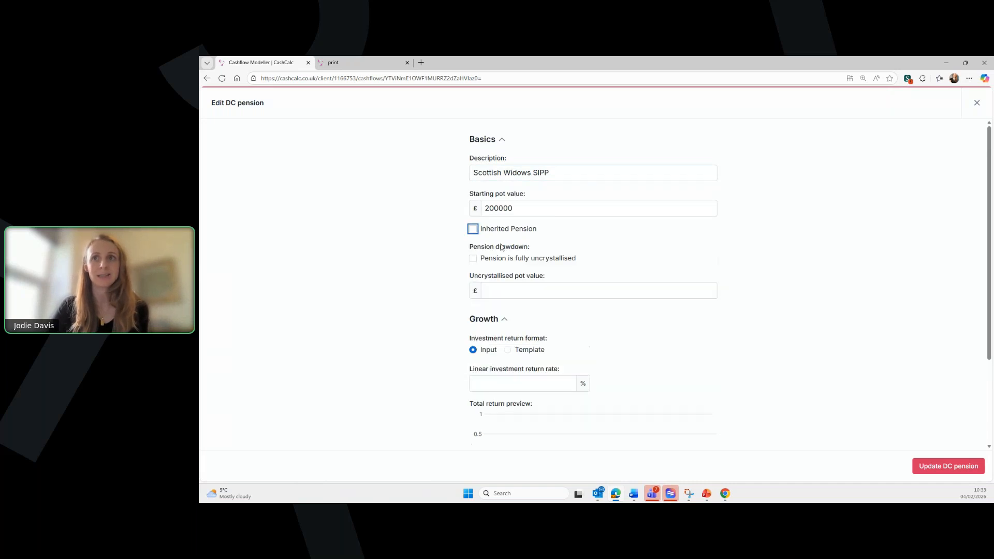
{"action": "left_click", "coordinate": [473, 259]}
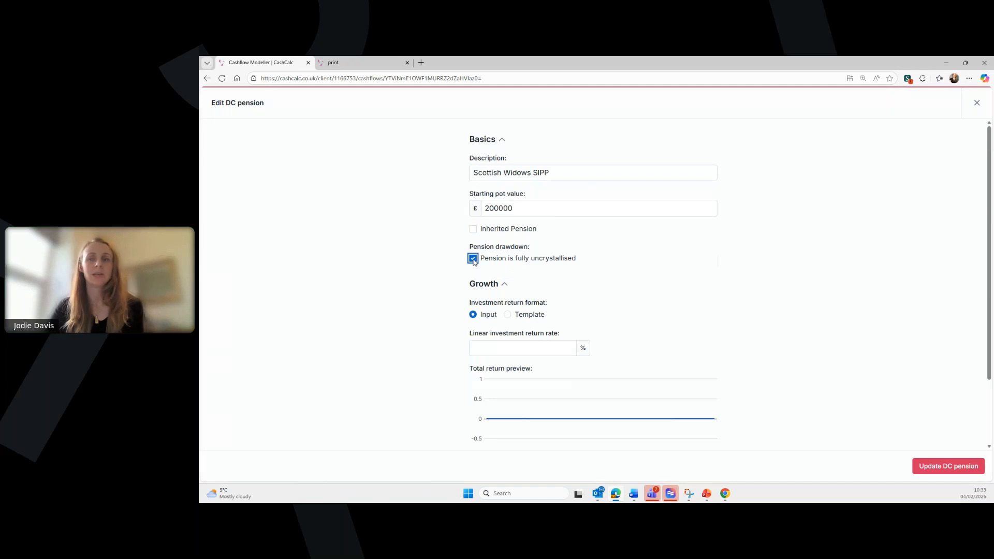
{"action": "left_click", "coordinate": [474, 259]}
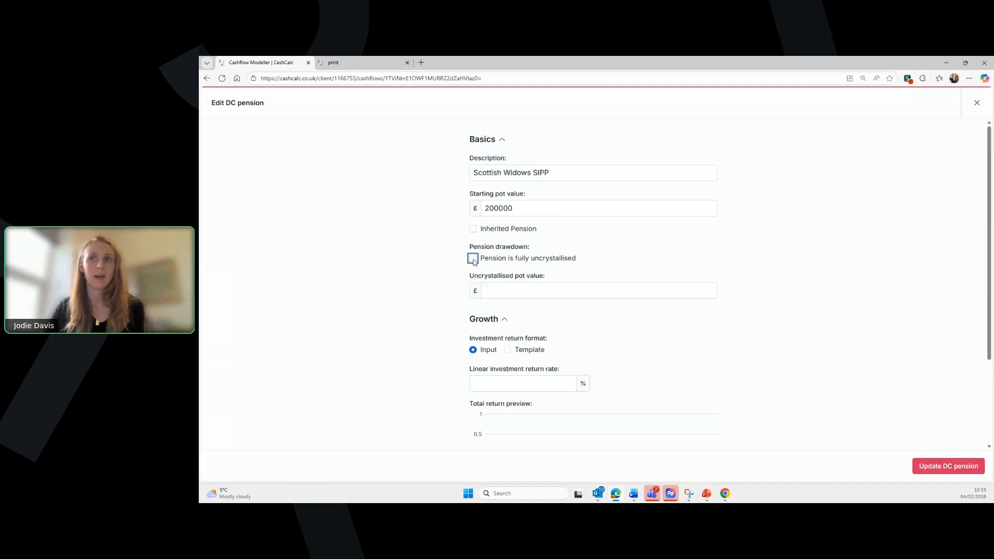
{"action": "left_click", "coordinate": [473, 259]}
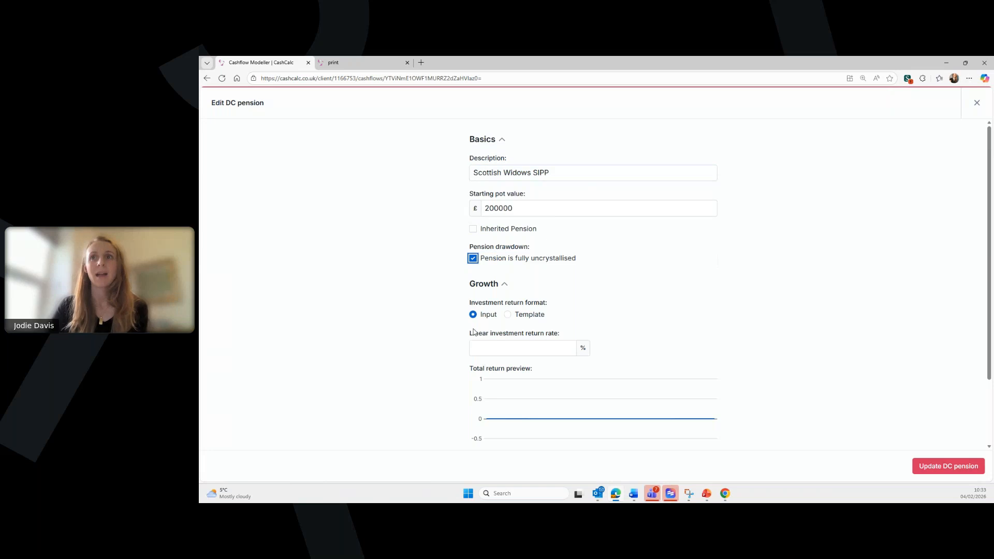
- Set the SIPP's growth to the Mixed Benchmark: Cautious (0-35%) (1990-2024) template and save
{"action": "left_click", "coordinate": [525, 315]}
{"action": "scroll", "coordinate": [635, 307], "scroll_direction": "down", "scroll_amount": 1}
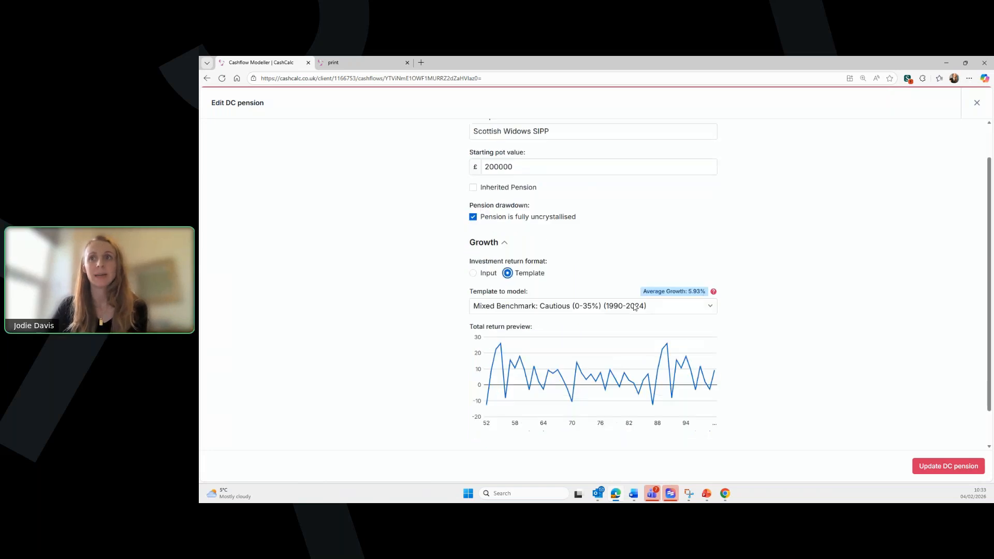
{"action": "left_click", "coordinate": [634, 312]}
{"action": "scroll", "coordinate": [581, 361], "scroll_direction": "down", "scroll_amount": 1}
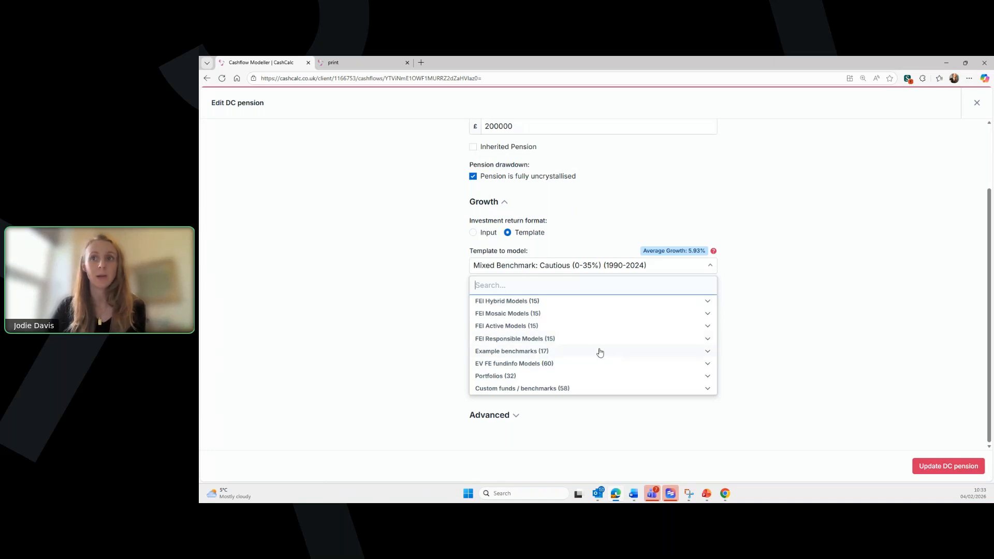
{"action": "left_click", "coordinate": [584, 351]}
{"action": "scroll", "coordinate": [536, 377], "scroll_direction": "down", "scroll_amount": 2}
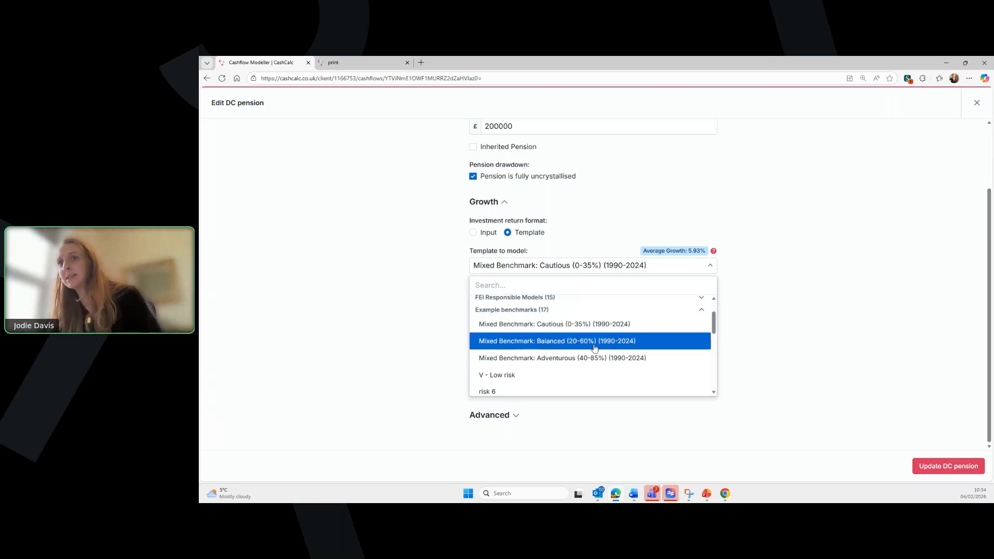
{"action": "left_click", "coordinate": [580, 324]}
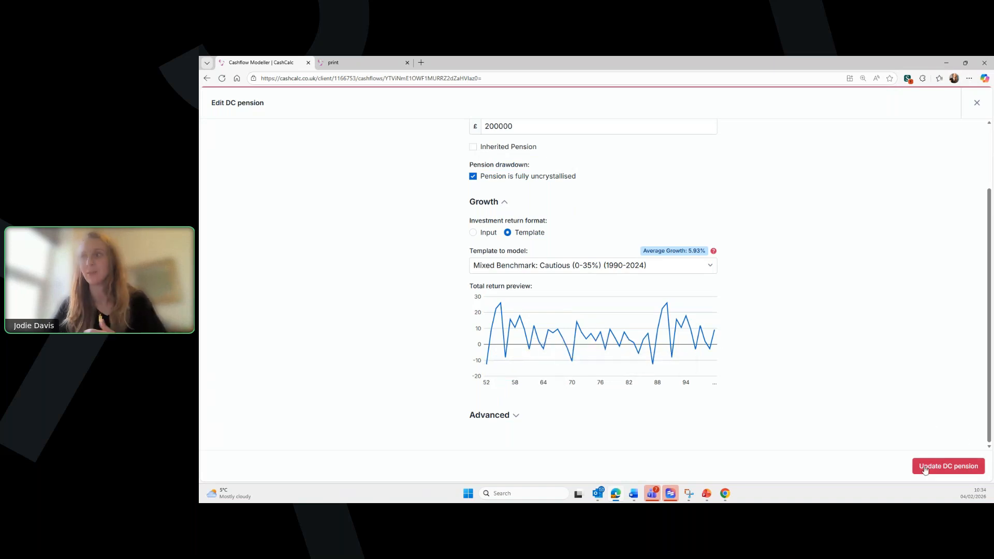
{"action": "left_click", "coordinate": [940, 470]}
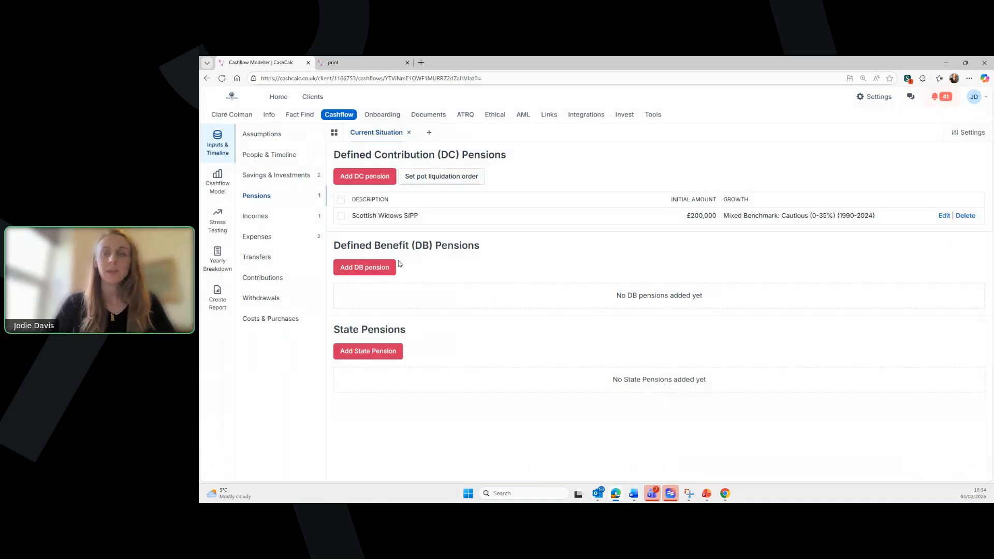
{"action": "left_click", "coordinate": [373, 267]}
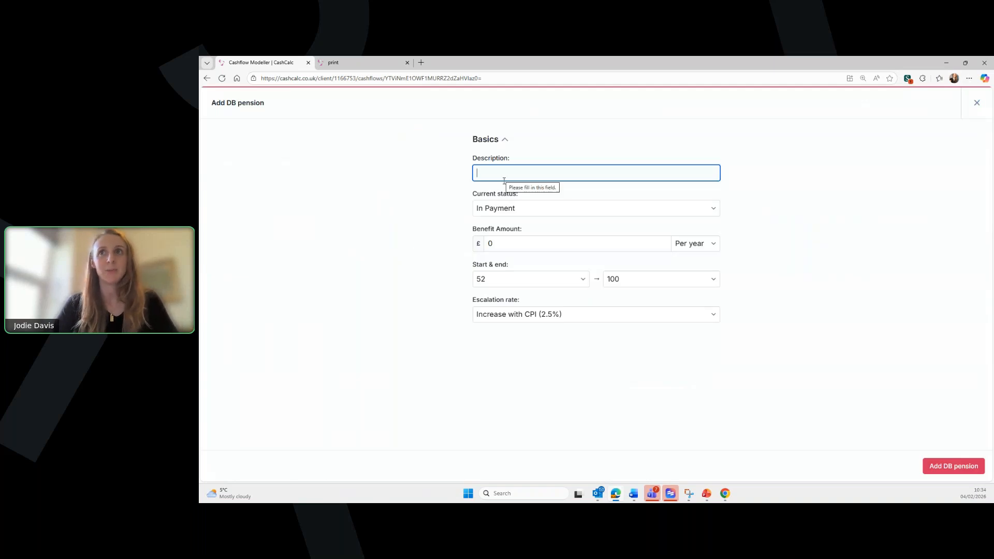
{"action": "left_click", "coordinate": [533, 210]}
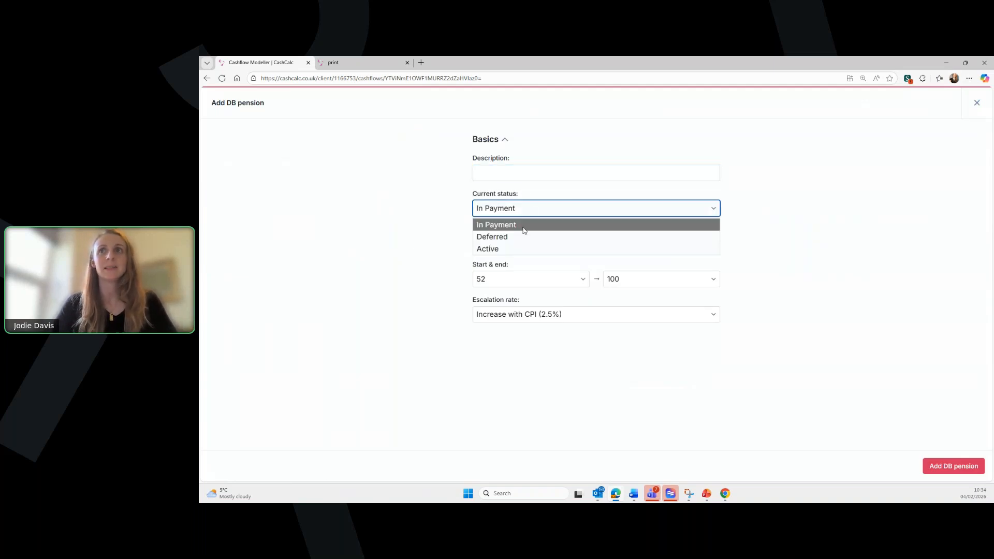
{"action": "left_click", "coordinate": [500, 249]}
{"action": "scroll", "coordinate": [672, 249], "scroll_direction": "down", "scroll_amount": 1}
{"action": "scroll", "coordinate": [651, 261], "scroll_direction": "down", "scroll_amount": 1}
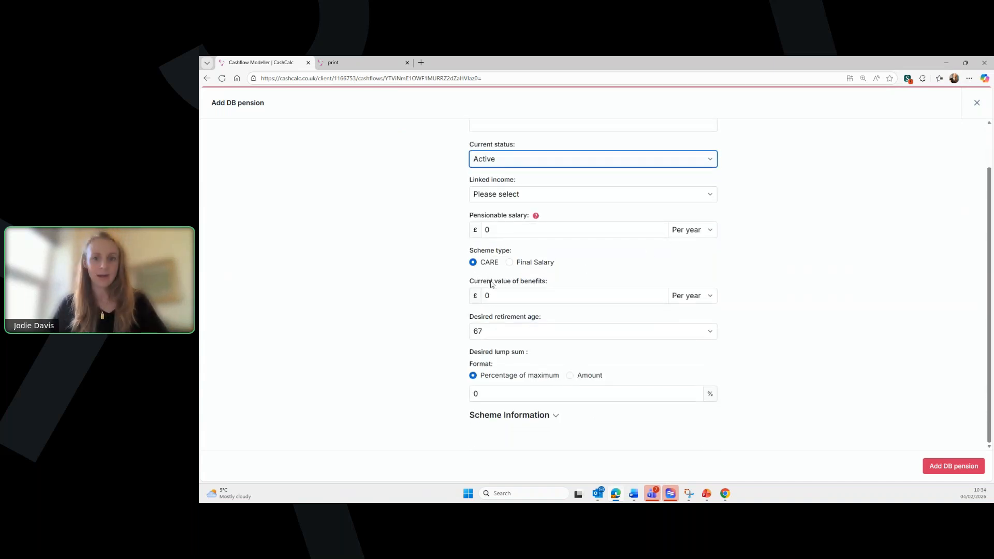
{"action": "left_click", "coordinate": [511, 415]}
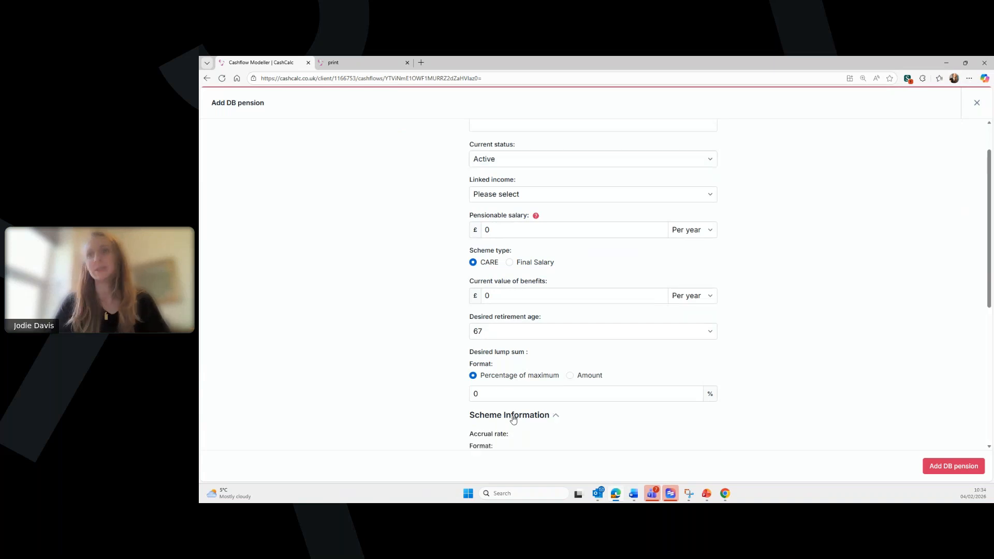
{"action": "scroll", "coordinate": [512, 344], "scroll_direction": "down", "scroll_amount": 4}
{"action": "scroll", "coordinate": [537, 338], "scroll_direction": "down", "scroll_amount": 2}
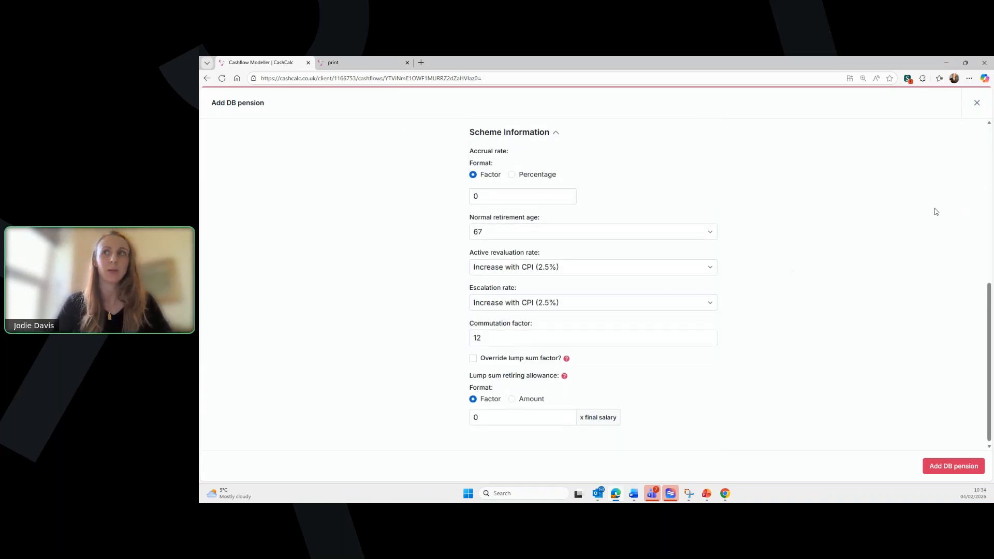
{"action": "scroll", "coordinate": [935, 208], "scroll_direction": "up", "scroll_amount": 3}
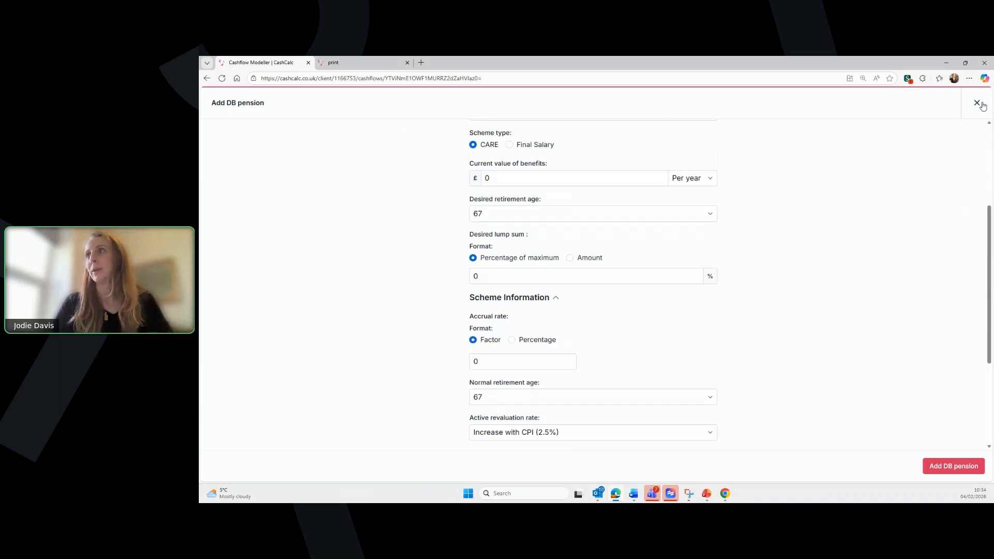
{"action": "left_click", "coordinate": [978, 103]}
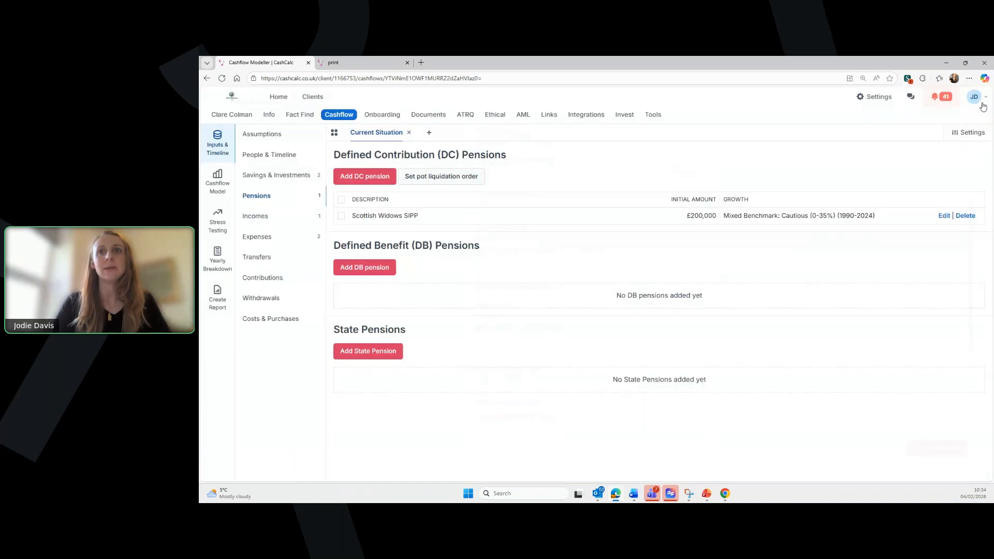
- Add the default £230.25-per-week State Pension running from age 67 to 100
{"action": "left_click", "coordinate": [381, 352]}
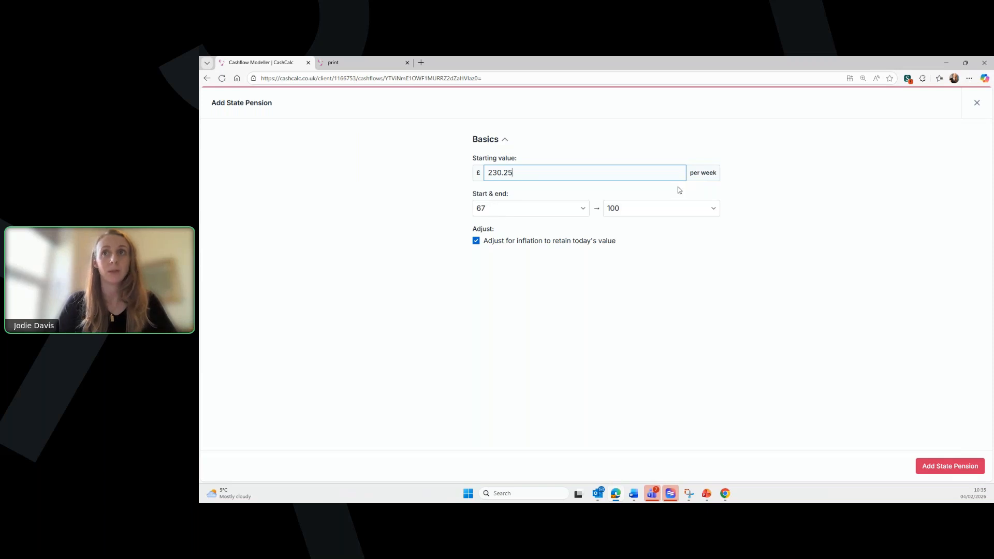
{"action": "left_click_drag", "start_coordinate": [559, 173], "coordinate": [488, 175]}
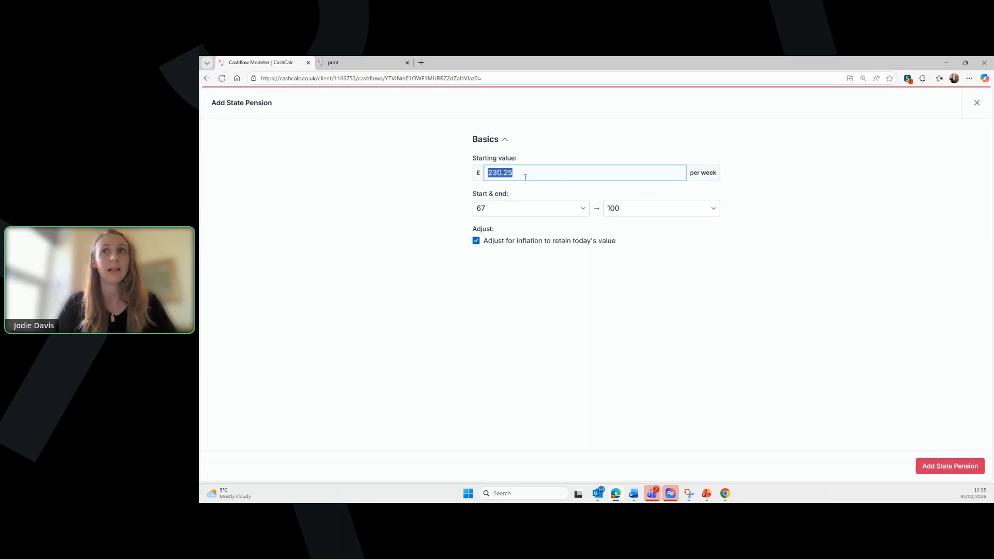
{"action": "left_click", "coordinate": [942, 470]}
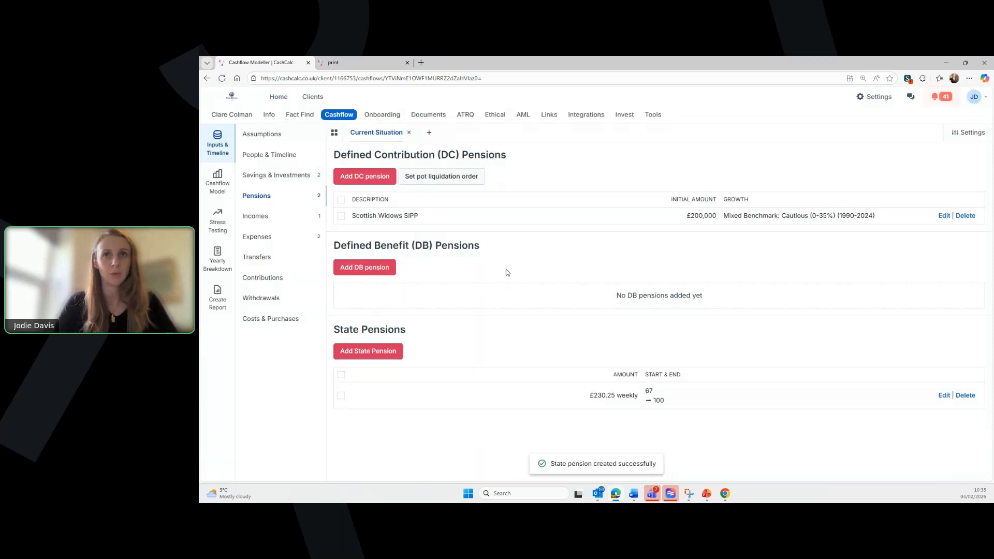
- Edit the £65,000 Salary income so it ends at Retirement (67) instead of 100
{"action": "left_click", "coordinate": [276, 221]}
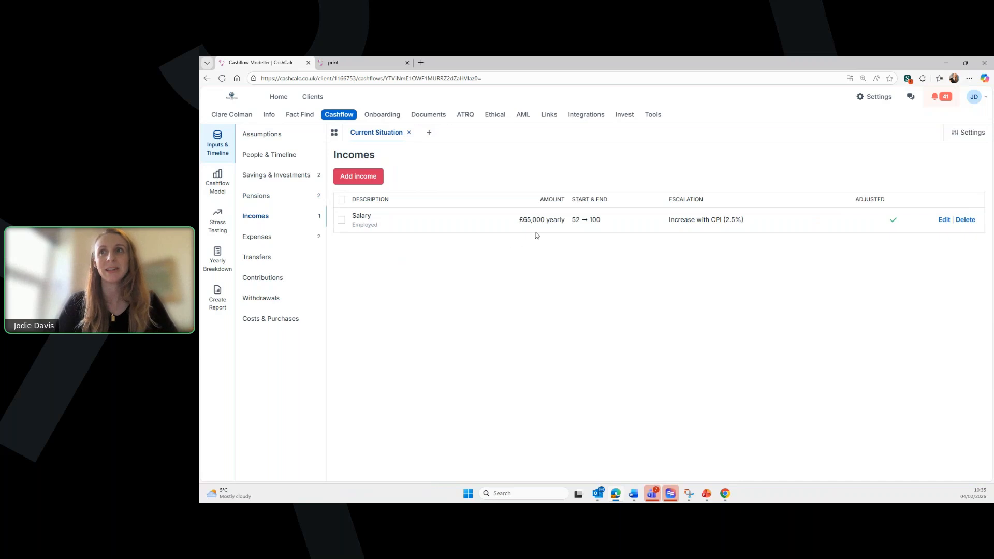
{"action": "left_click", "coordinate": [944, 220]}
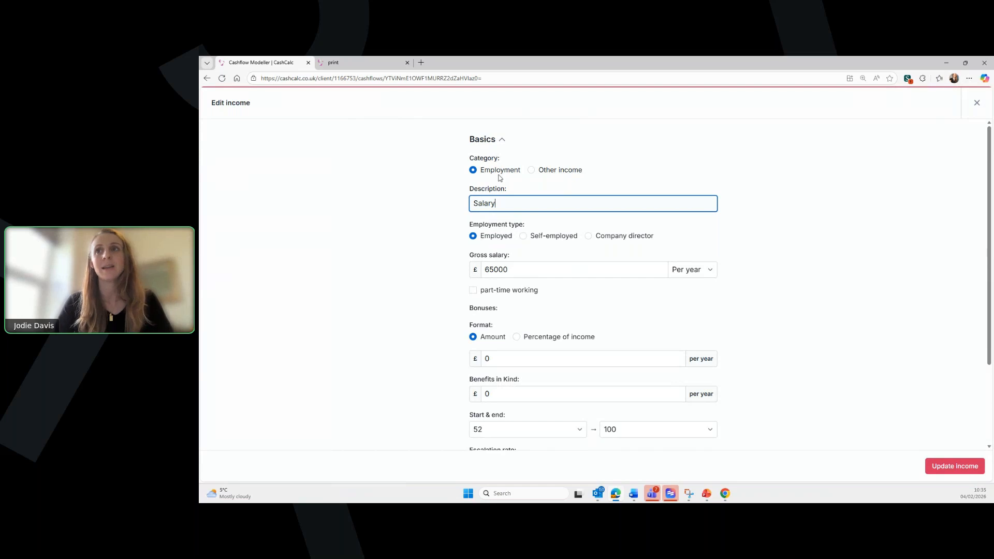
{"action": "scroll", "coordinate": [553, 248], "scroll_direction": "down", "scroll_amount": 1}
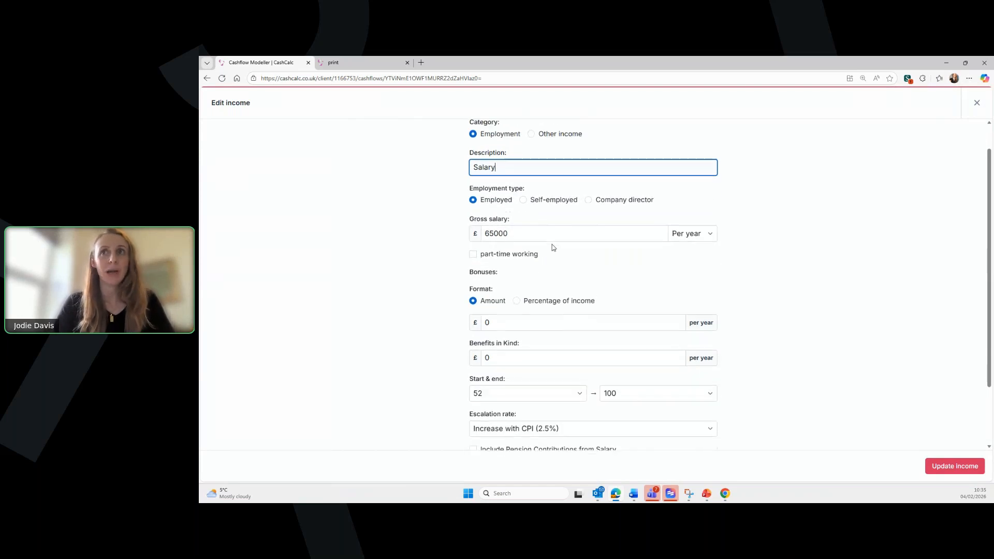
{"action": "scroll", "coordinate": [553, 248], "scroll_direction": "up", "scroll_amount": 1}
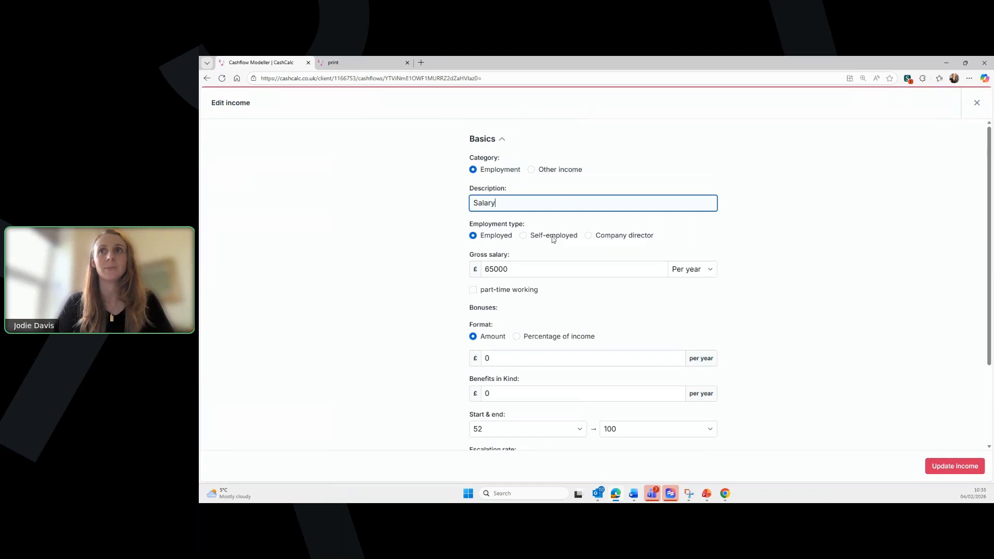
{"action": "scroll", "coordinate": [552, 237], "scroll_direction": "down", "scroll_amount": 1}
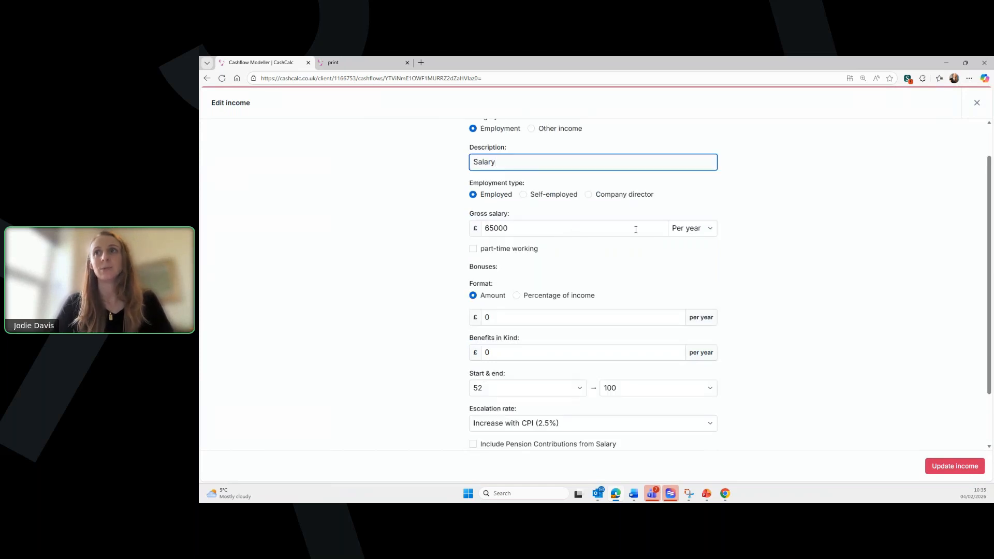
{"action": "scroll", "coordinate": [642, 228], "scroll_direction": "down", "scroll_amount": 1}
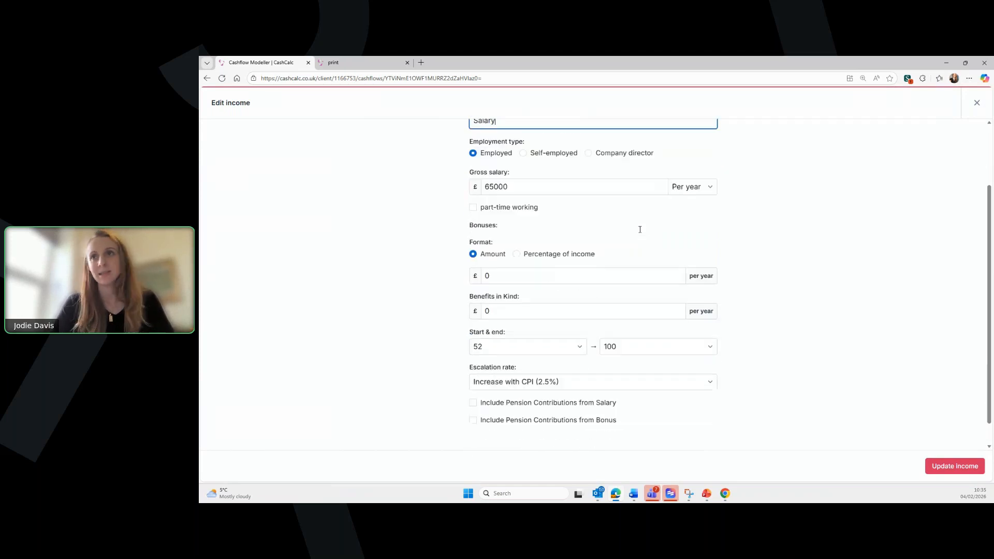
{"action": "scroll", "coordinate": [622, 241], "scroll_direction": "down", "scroll_amount": 1}
{"action": "scroll", "coordinate": [616, 243], "scroll_direction": "down", "scroll_amount": 1}
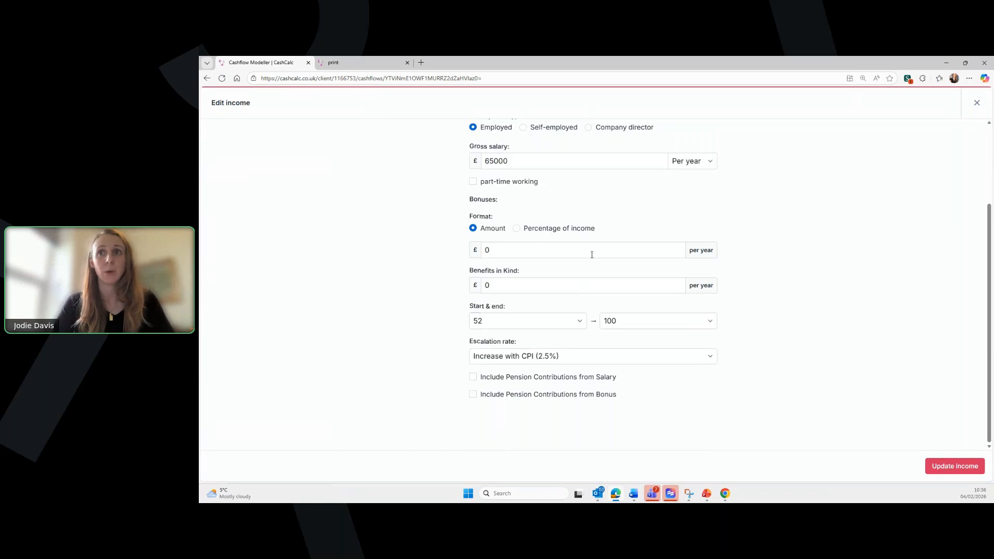
{"action": "left_click", "coordinate": [618, 321]}
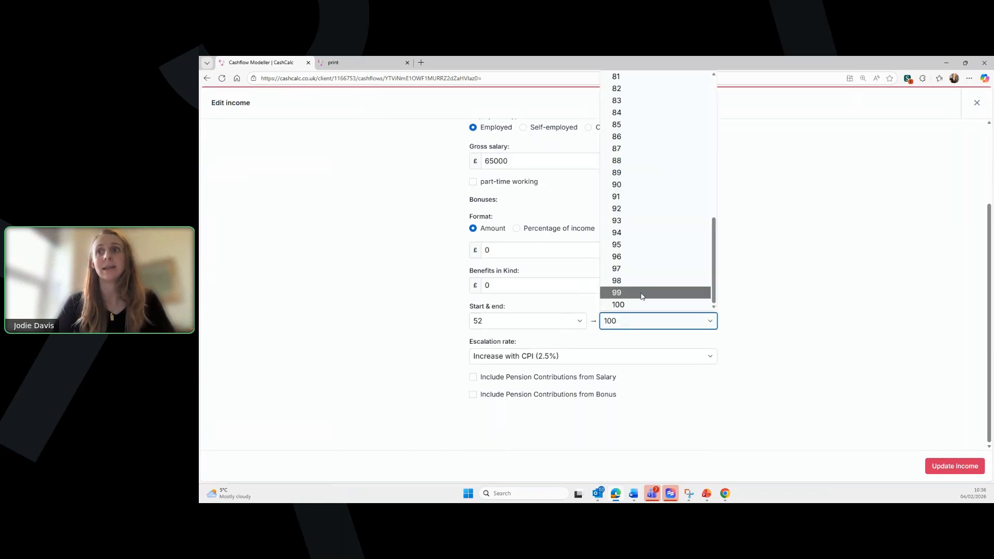
{"action": "scroll", "coordinate": [655, 288], "scroll_direction": "up", "scroll_amount": 7}
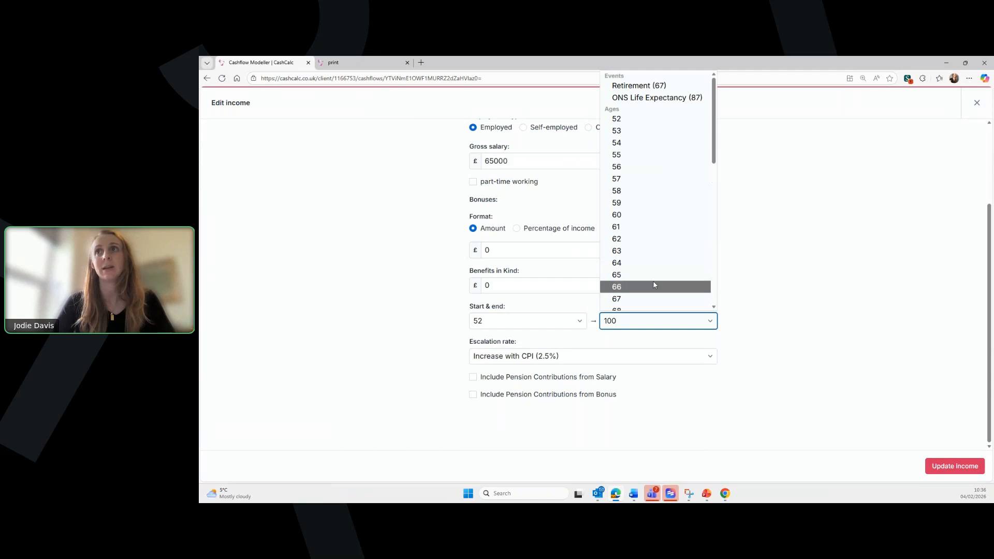
{"action": "left_click", "coordinate": [657, 87]}
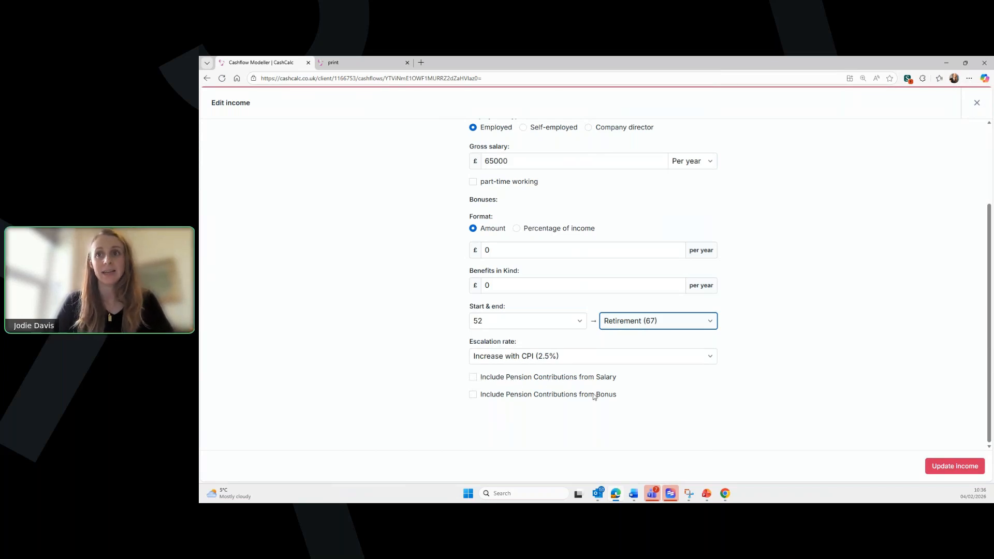
- Add a 10% of income employee pension contribution from the salary into the Scottish Widows SIPP
{"action": "left_click", "coordinate": [473, 378]}
{"action": "scroll", "coordinate": [538, 389], "scroll_direction": "down", "scroll_amount": 1}
{"action": "scroll", "coordinate": [539, 389], "scroll_direction": "down", "scroll_amount": 3}
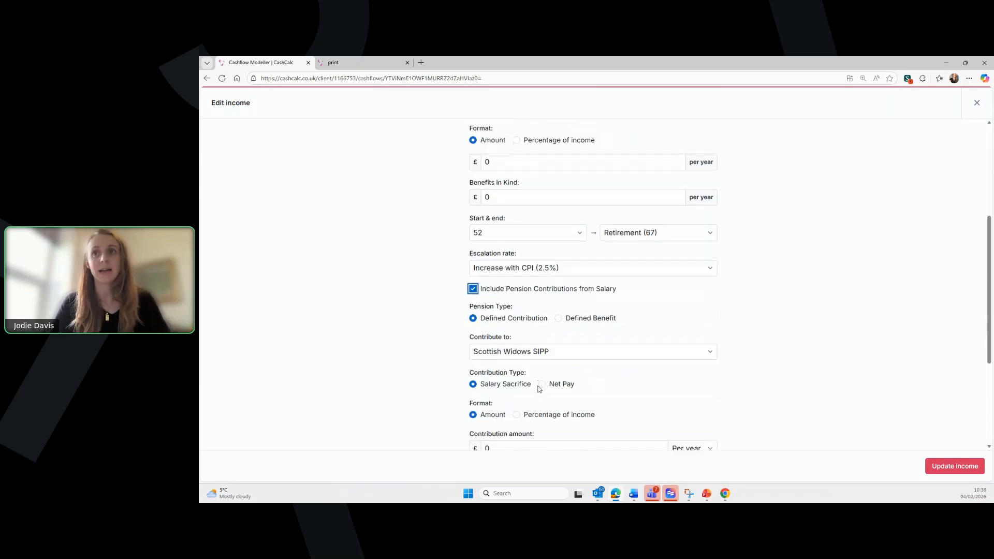
{"action": "left_click", "coordinate": [513, 280]}
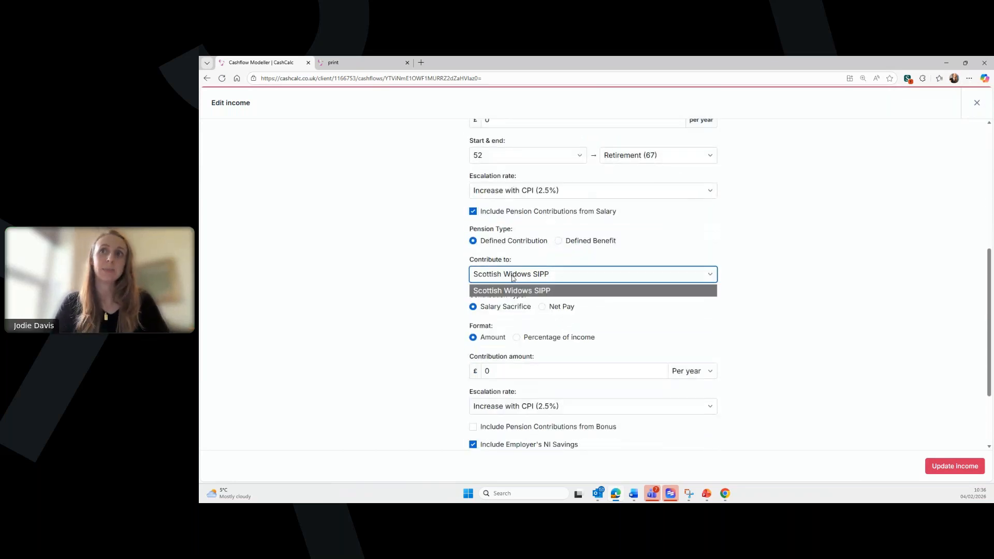
{"action": "left_click", "coordinate": [516, 289]}
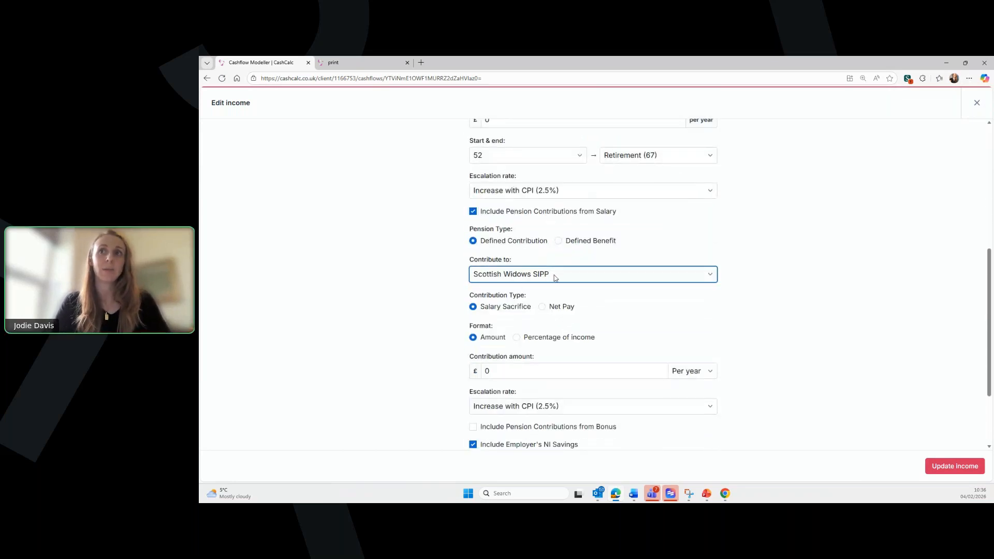
{"action": "scroll", "coordinate": [486, 309], "scroll_direction": "down", "scroll_amount": 1}
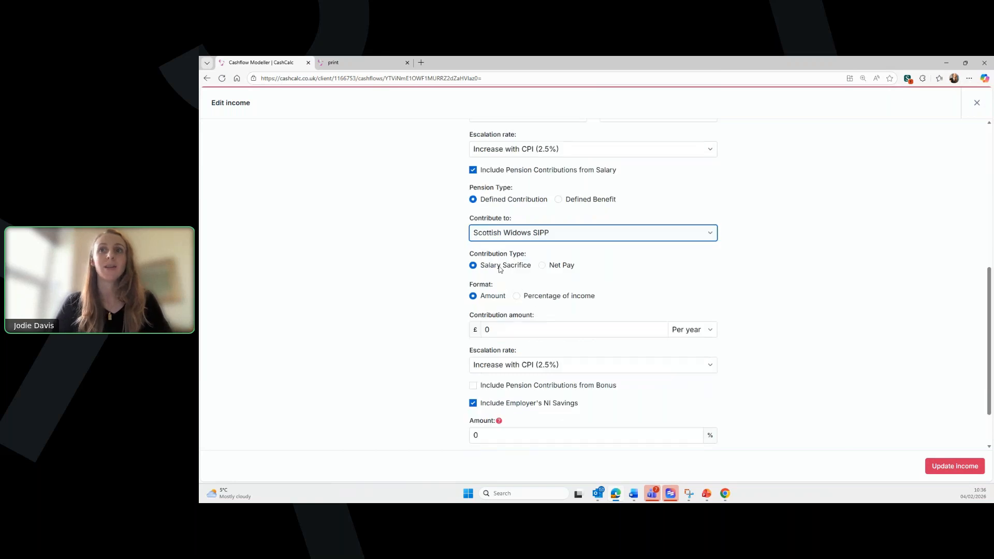
{"action": "left_click", "coordinate": [516, 296]}
{"action": "left_click", "coordinate": [507, 331]}
{"action": "type", "text": "10"}
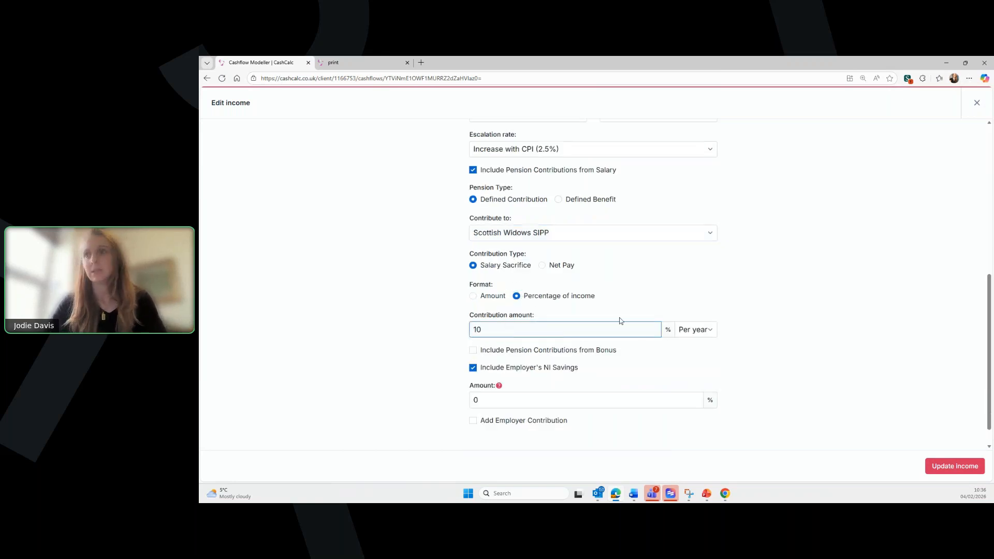
{"action": "scroll", "coordinate": [638, 336], "scroll_direction": "down", "scroll_amount": 1}
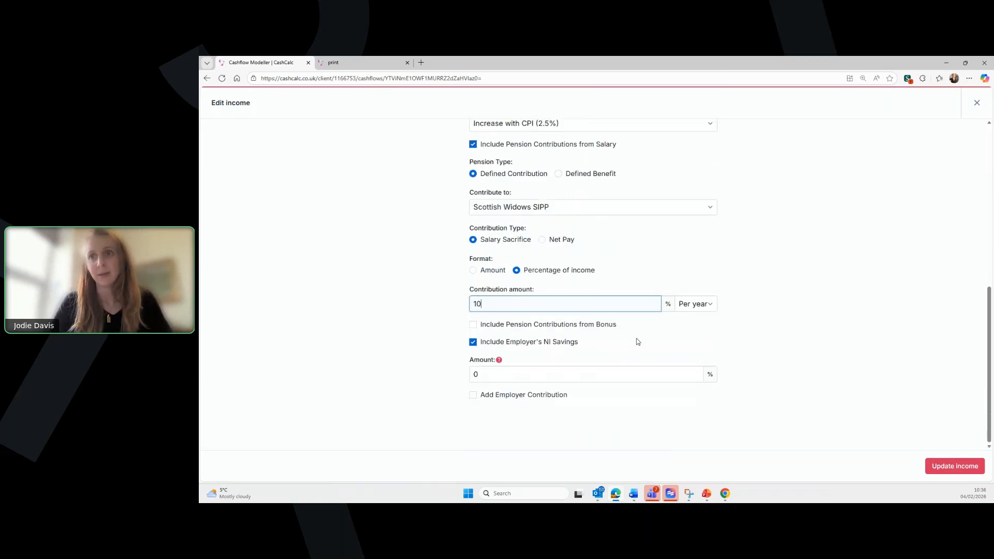
- Add a 10% of income employer contribution and save the salary
{"action": "left_click", "coordinate": [473, 395]}
{"action": "scroll", "coordinate": [559, 358], "scroll_direction": "down", "scroll_amount": 3}
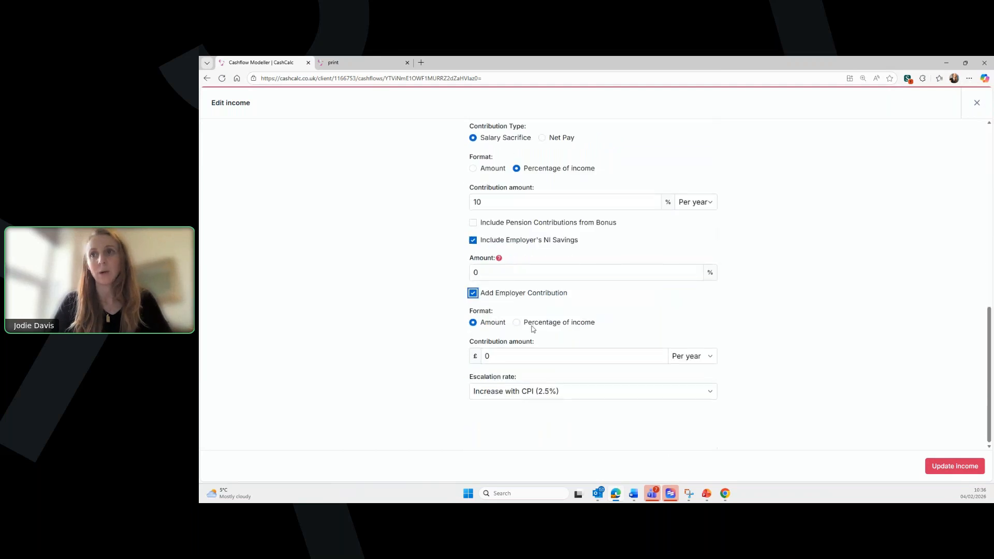
{"action": "left_click", "coordinate": [517, 322]}
{"action": "left_click", "coordinate": [507, 391]}
{"action": "type", "text": "10"}
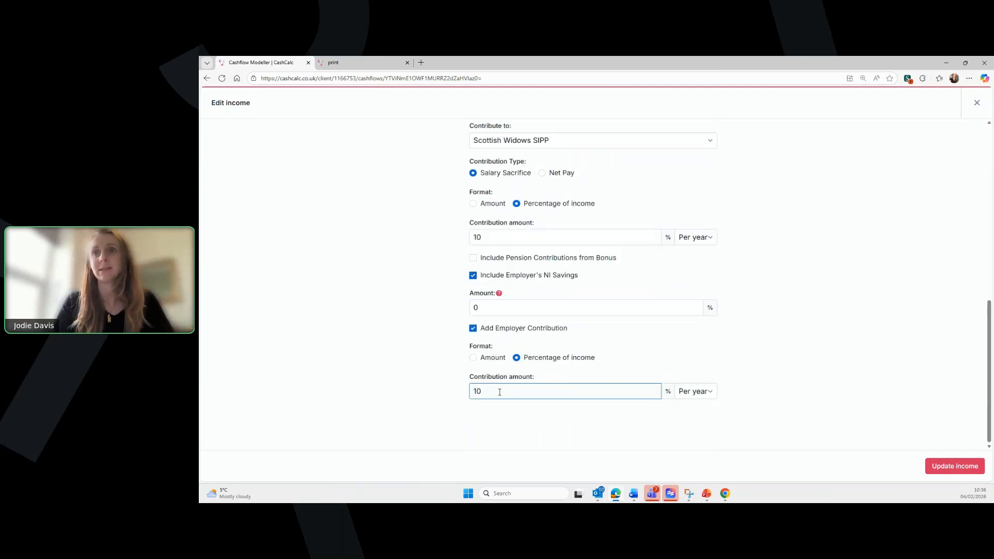
{"action": "left_click", "coordinate": [970, 468]}
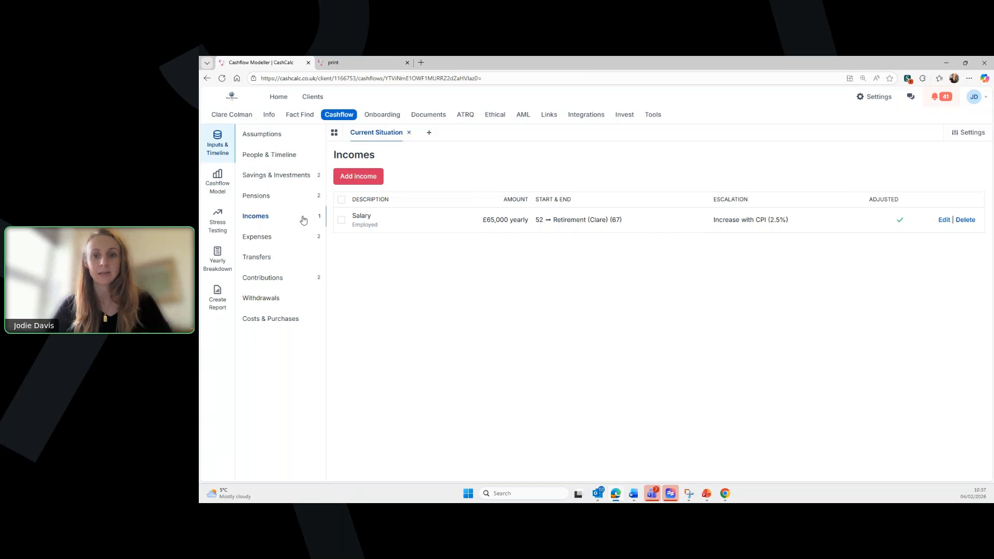
- Review Savings & Investments, People & Timeline and Pensions, ending on the empty Withdrawals page
{"action": "left_click", "coordinate": [289, 177]}
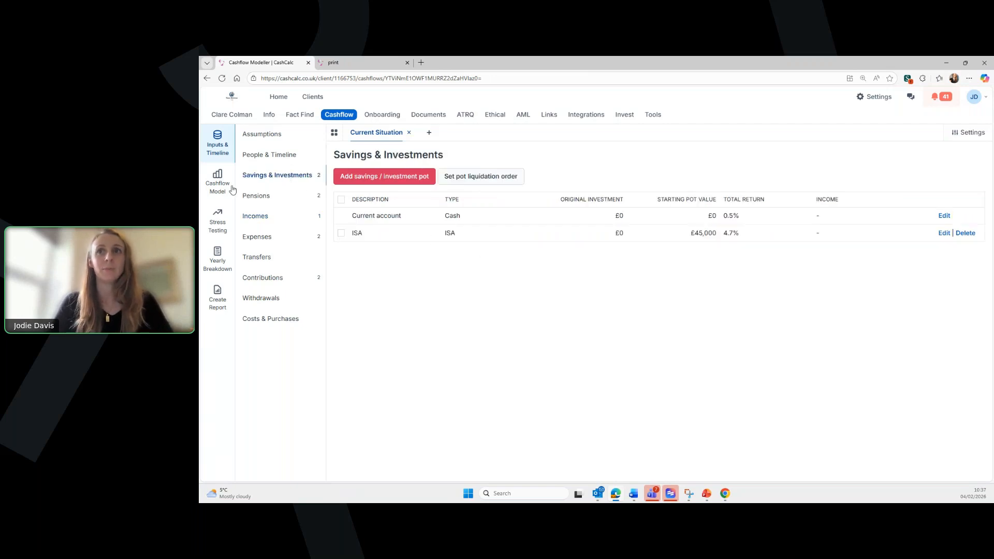
{"action": "left_click", "coordinate": [254, 159]}
{"action": "left_click", "coordinate": [256, 197]}
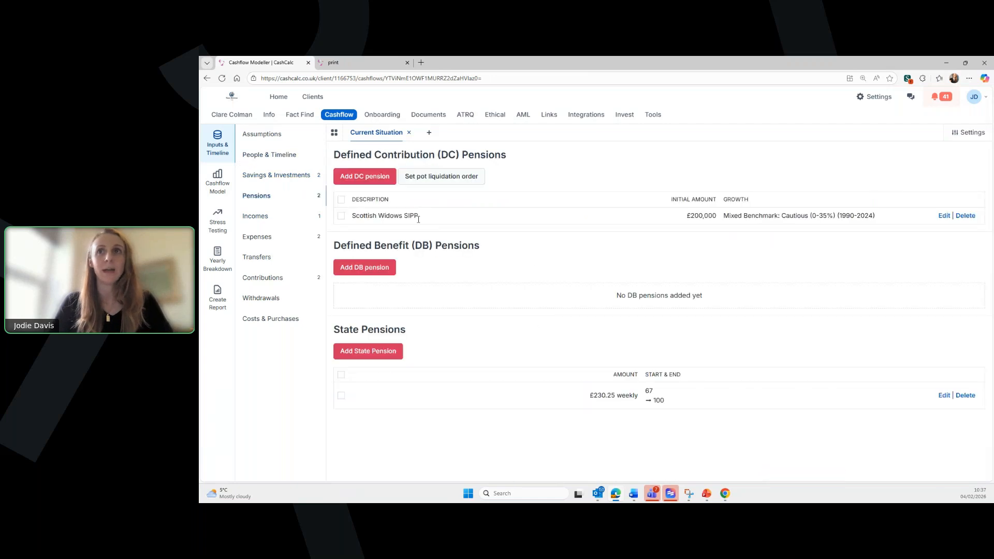
{"action": "left_click", "coordinate": [271, 300]}
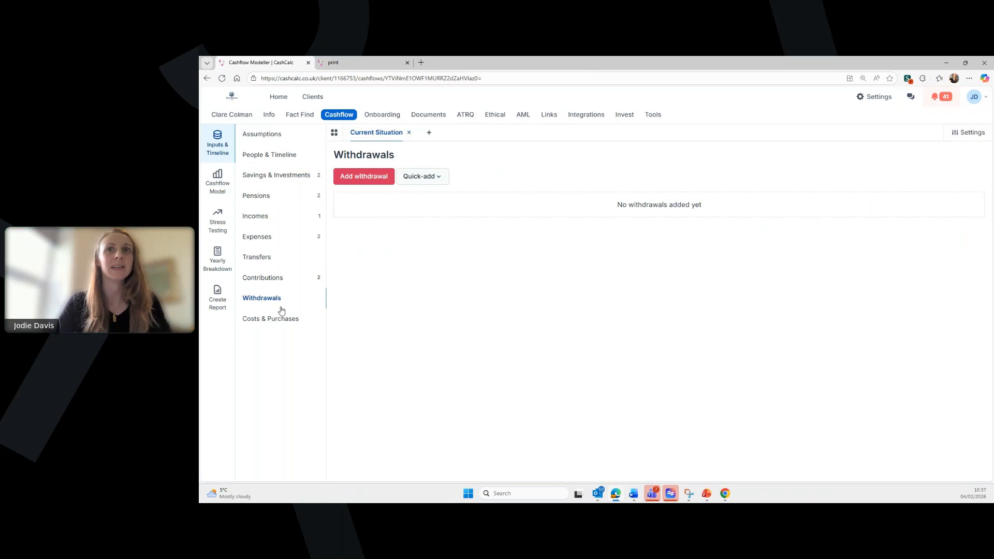
- Switch the £1,500 monthly Total personal expenses to Lifestyle priority and save it
{"action": "left_click", "coordinate": [279, 242]}
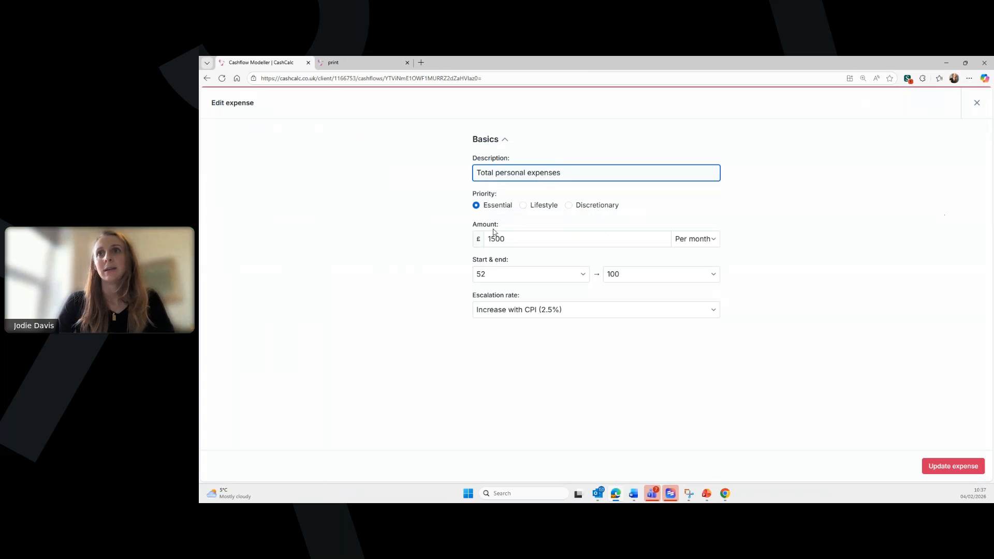
{"action": "left_click", "coordinate": [528, 206]}
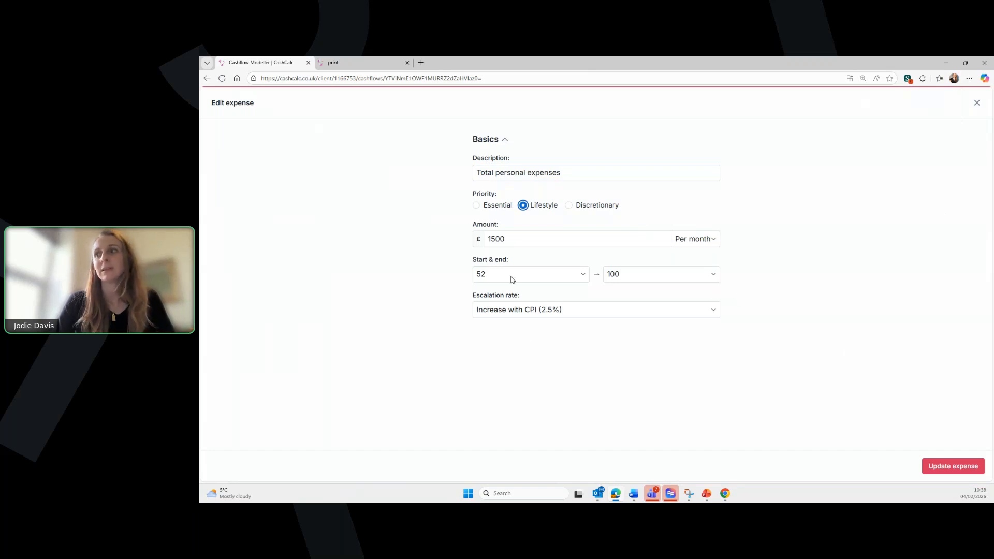
{"action": "left_click", "coordinate": [971, 469]}
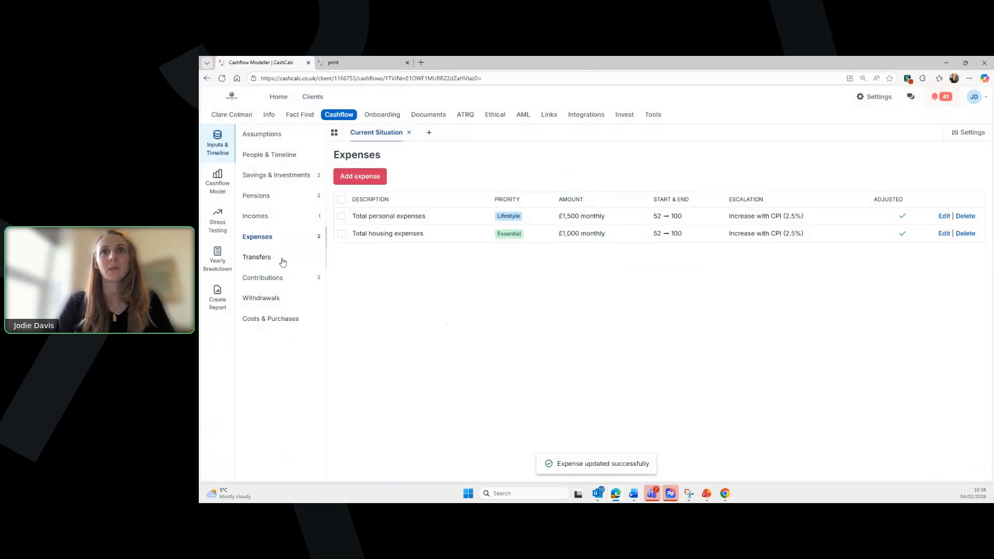
- Begin a transfer from the ISA to the Scottish Widows SIPP, then close it unsaved
{"action": "left_click", "coordinate": [280, 258]}
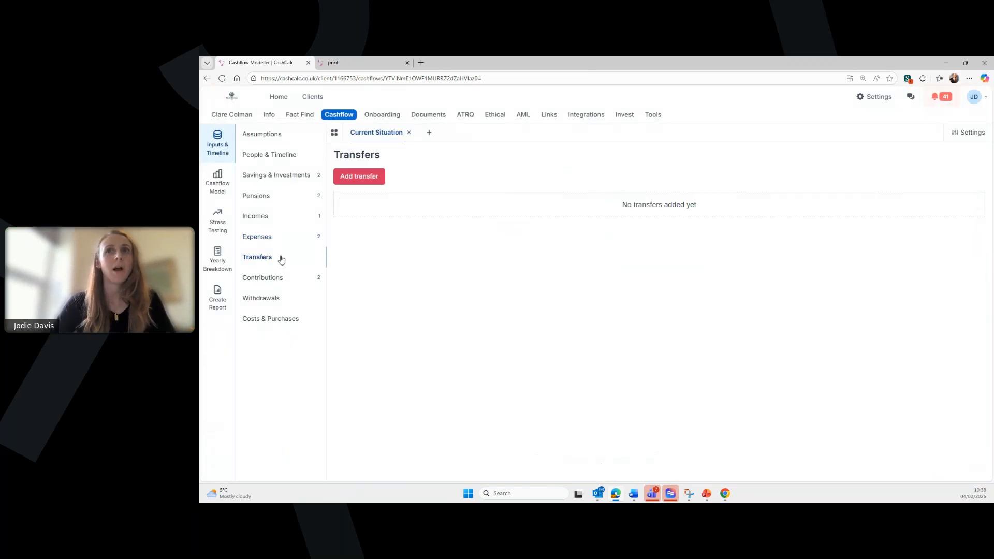
{"action": "left_click", "coordinate": [367, 178]}
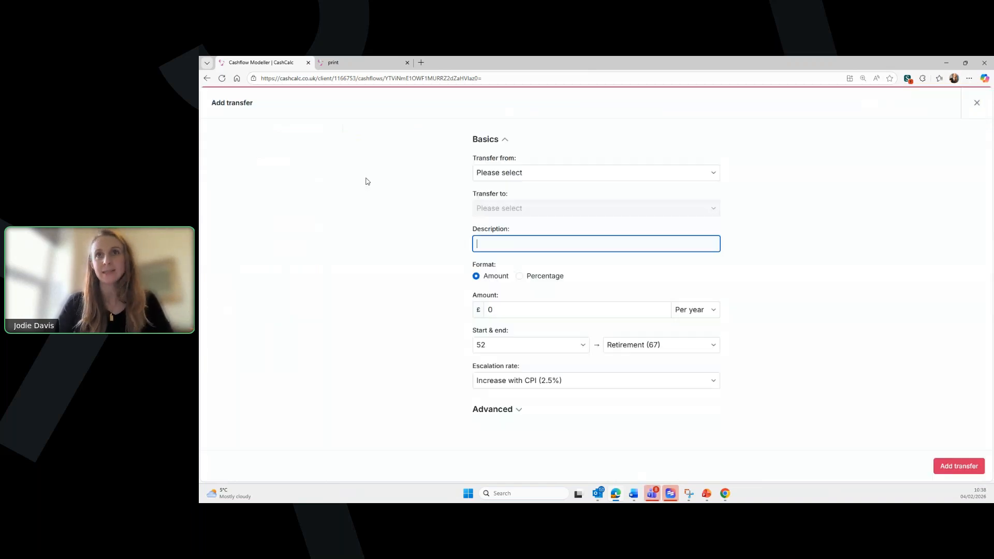
{"action": "left_click", "coordinate": [512, 176]}
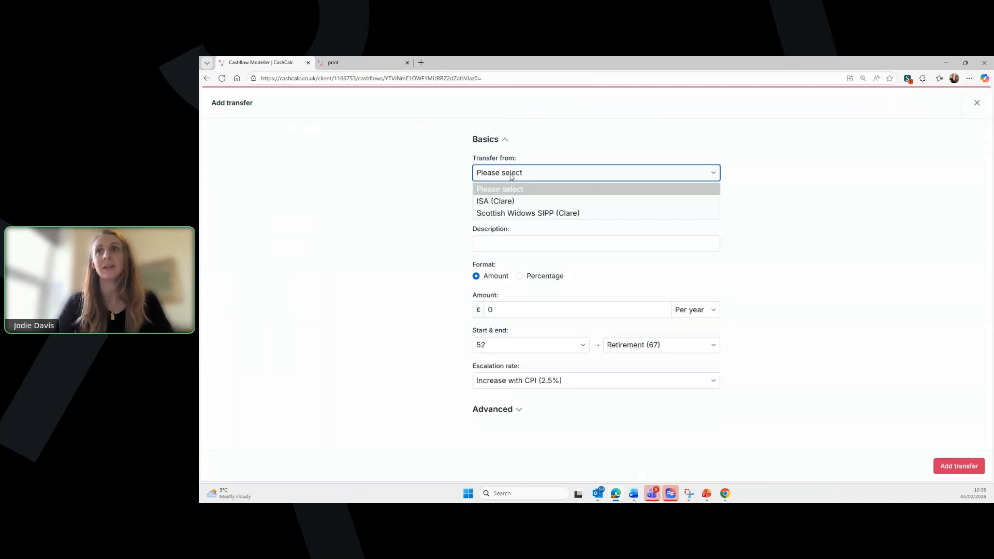
{"action": "left_click", "coordinate": [518, 202]}
{"action": "left_click", "coordinate": [526, 209]}
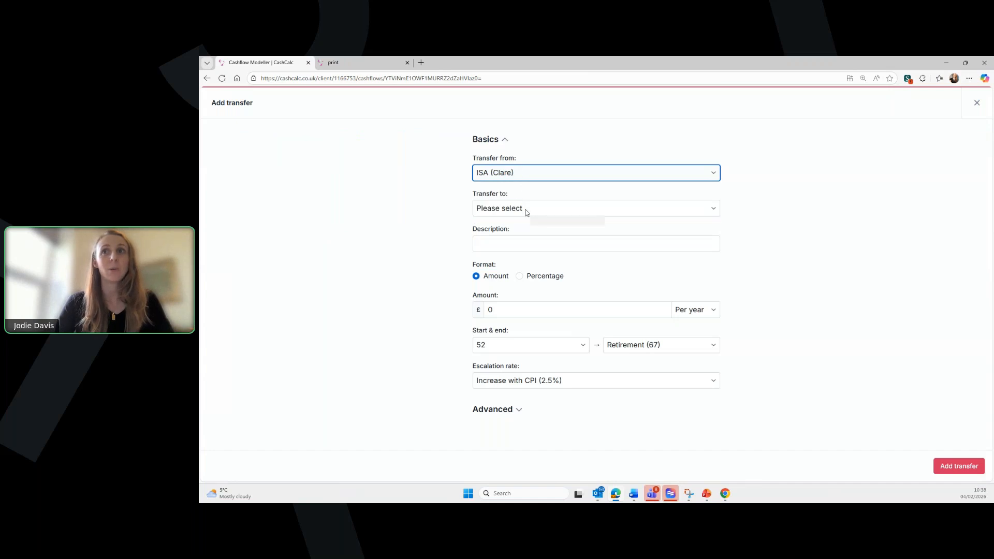
{"action": "left_click", "coordinate": [525, 234]}
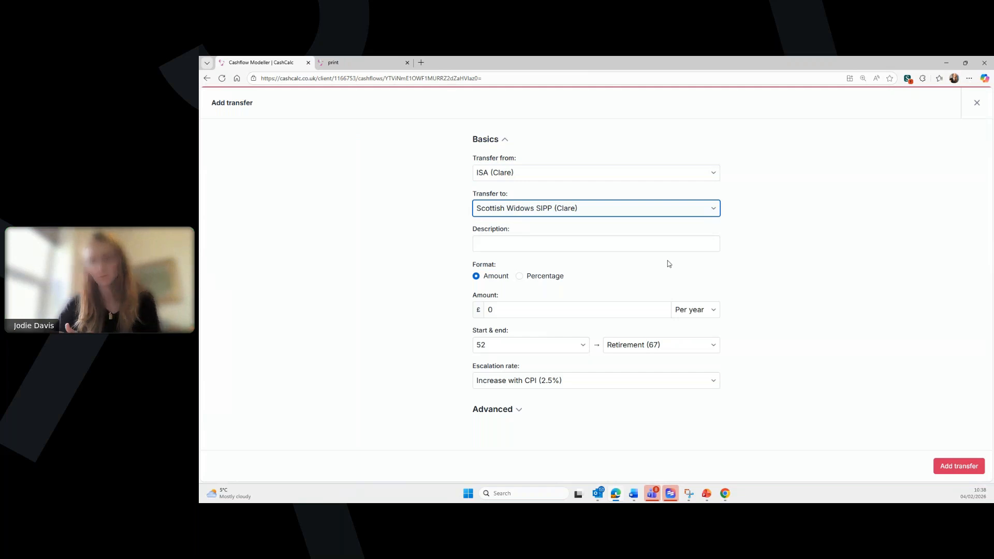
{"action": "left_click", "coordinate": [977, 104]}
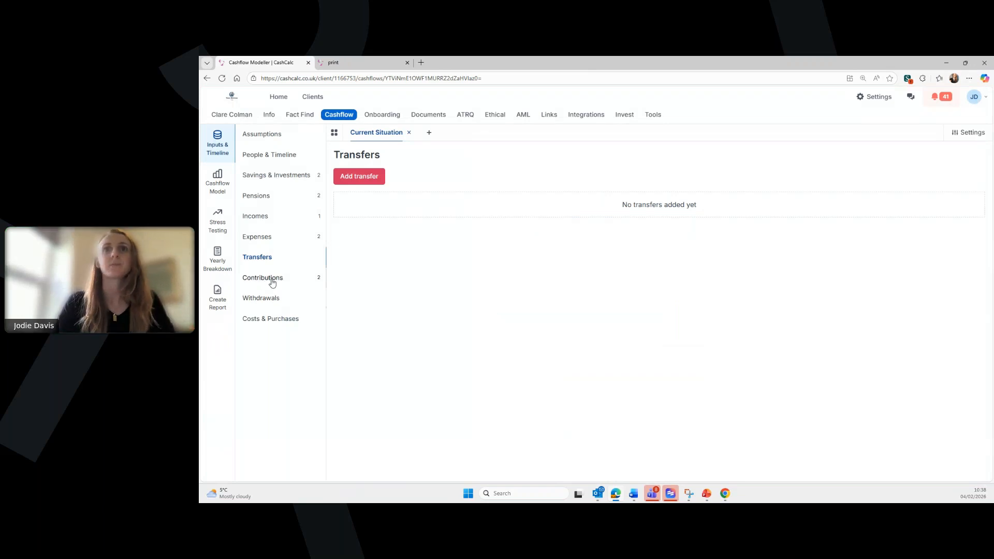
- Show the Contributions list with the employee and employer 10%-of-salary workplace pension rows
{"action": "left_click", "coordinate": [273, 282]}
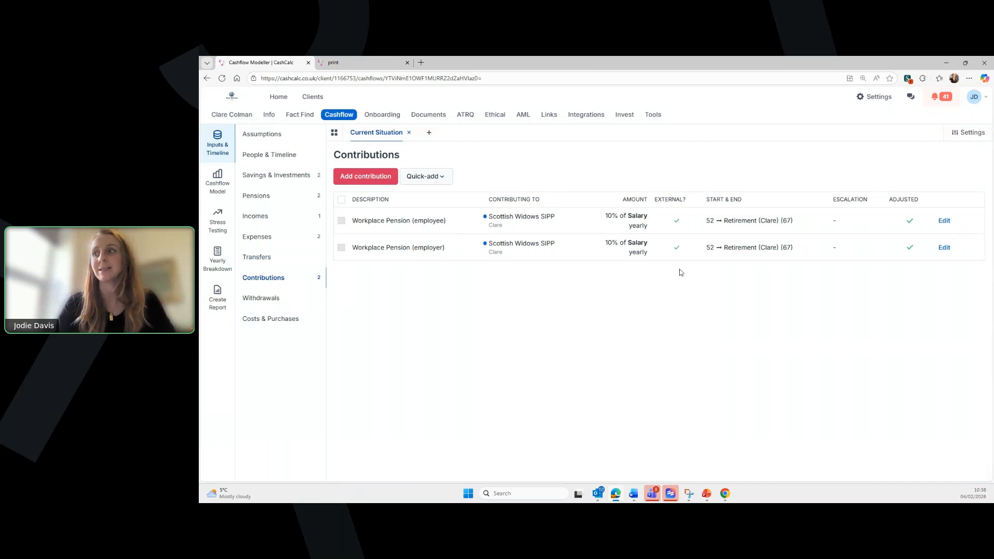
{"action": "left_click_drag", "start_coordinate": [729, 221], "coordinate": [756, 251]}
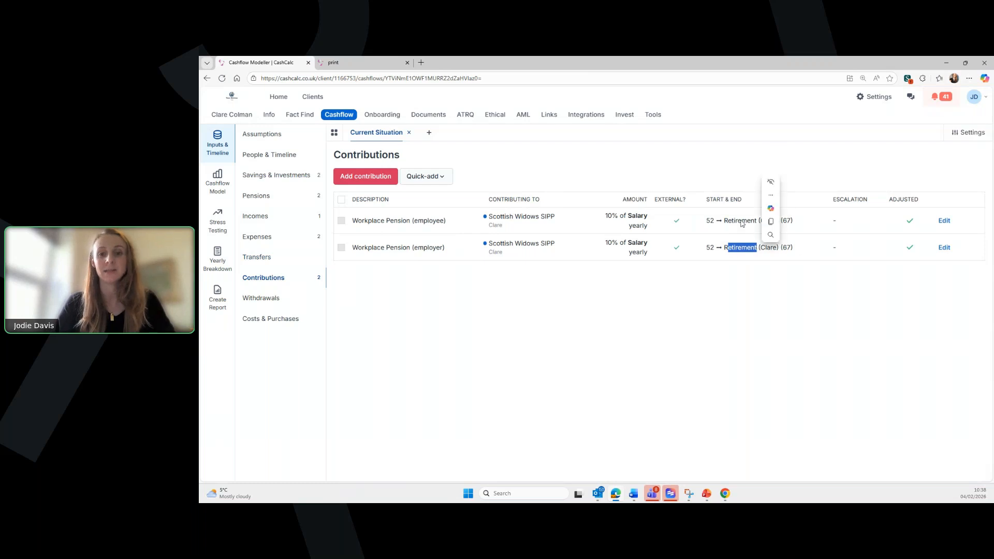
{"action": "left_click", "coordinate": [698, 324]}
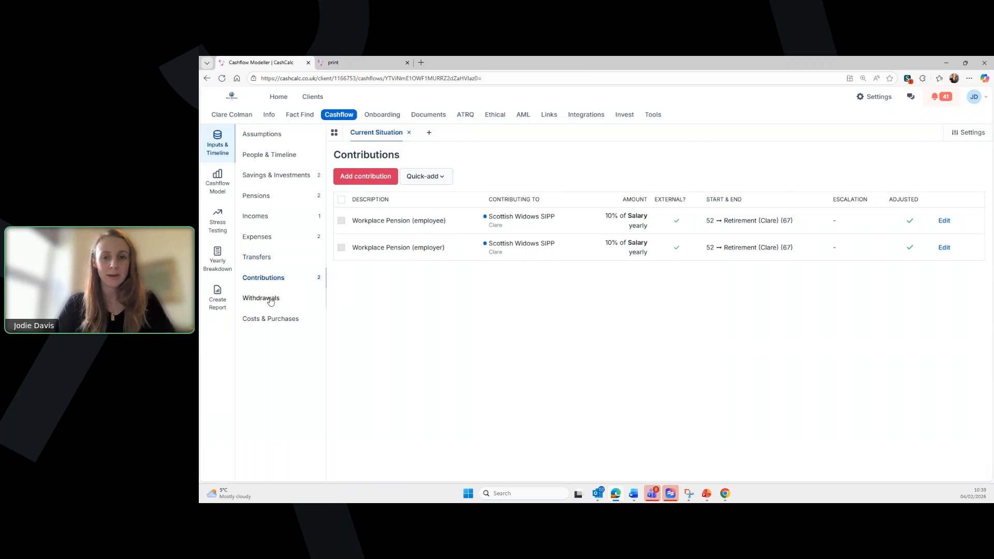
- Start a new cost drawn from the Scottish Widows SIPP, described as 'Charges'
{"action": "left_click", "coordinate": [274, 323]}
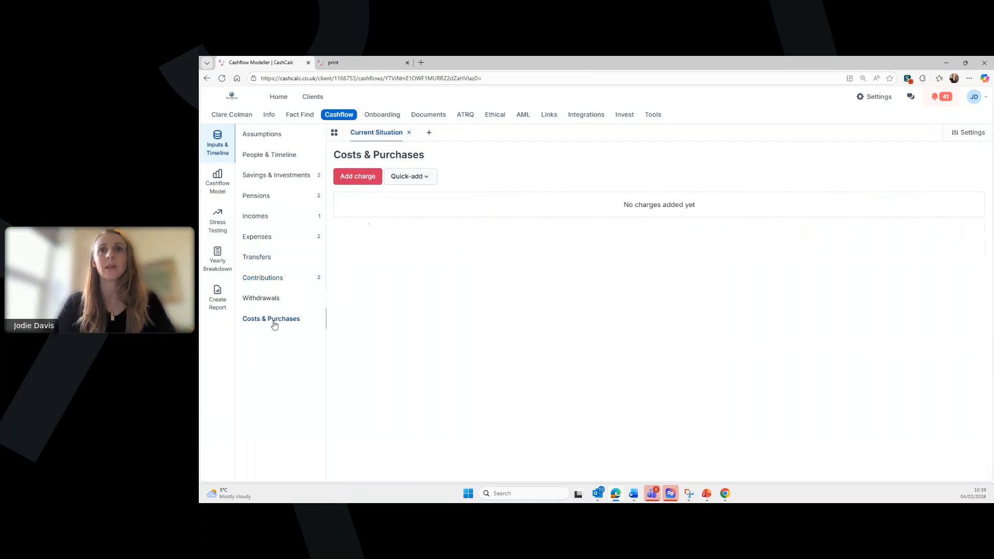
{"action": "left_click", "coordinate": [361, 177]}
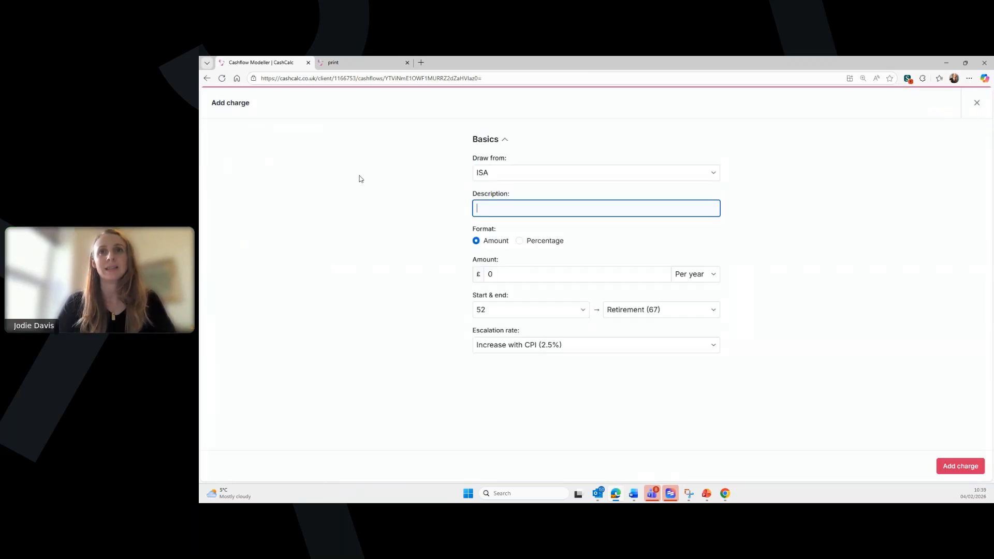
{"action": "left_click", "coordinate": [505, 177]}
{"action": "left_click", "coordinate": [510, 200]}
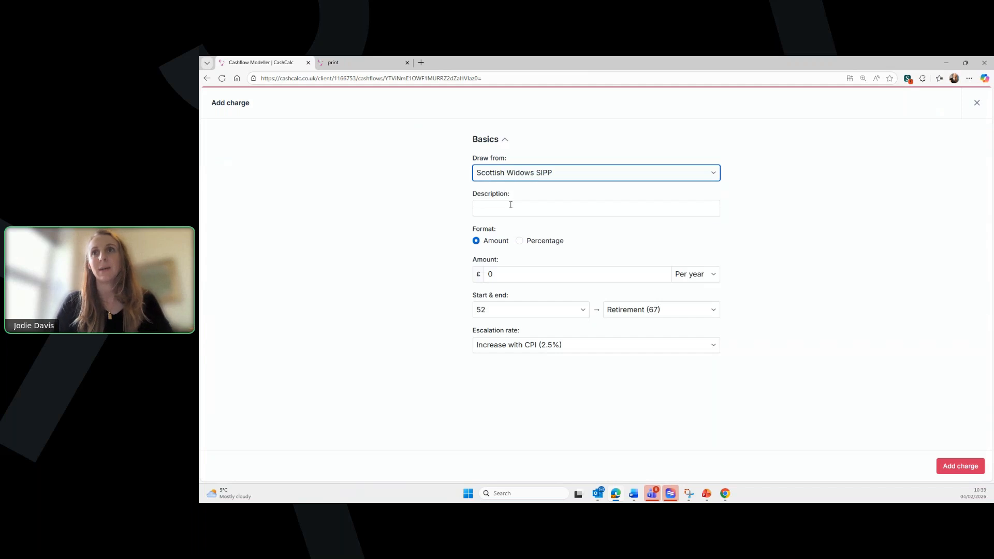
{"action": "type", "text": "Charges"}
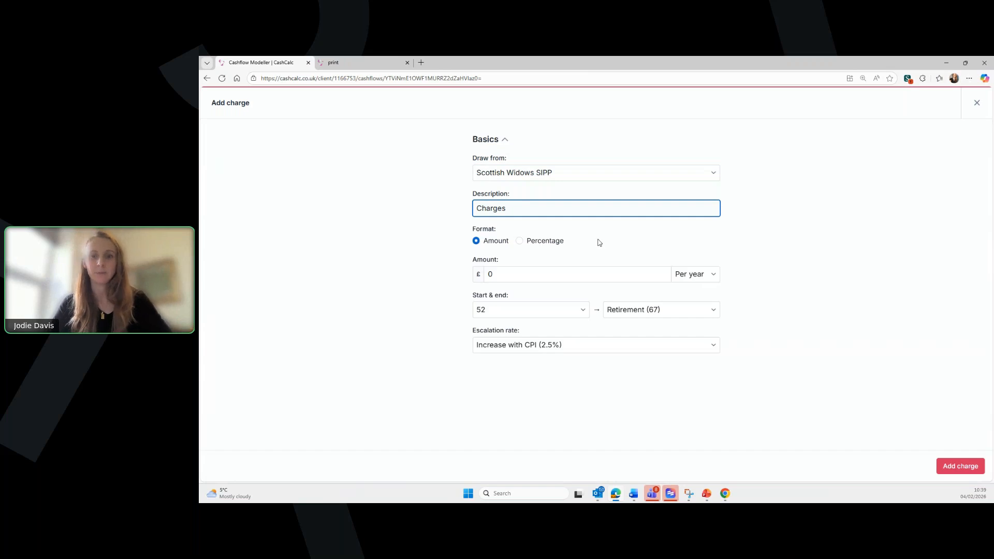
- Make it a 1.2% per-year charge running until age 100 and save it
{"action": "left_click", "coordinate": [521, 242]}
{"action": "left_click", "coordinate": [524, 273]}
{"action": "type", "text": "1"}
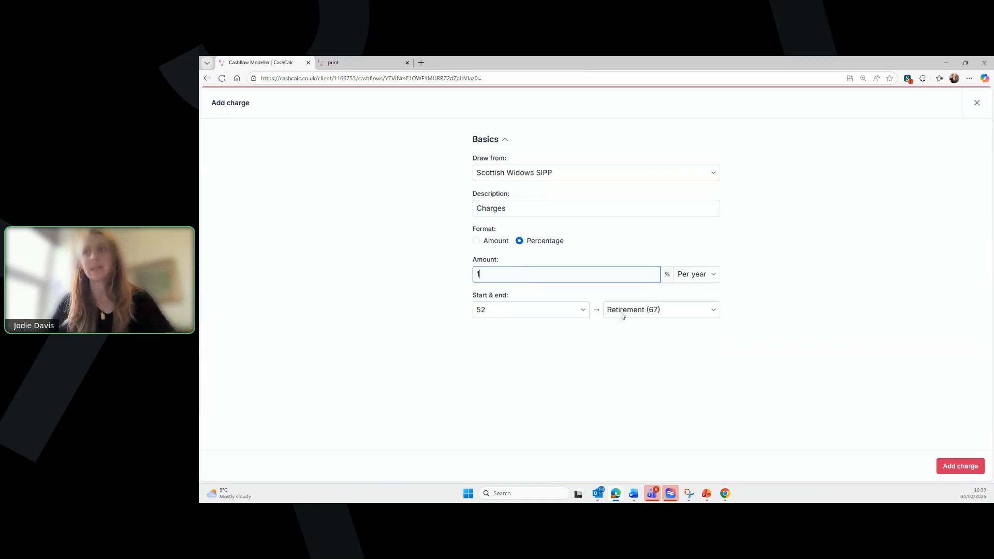
{"action": "left_click", "coordinate": [651, 309]}
{"action": "scroll", "coordinate": [666, 235], "scroll_direction": "down", "scroll_amount": 5}
{"action": "left_click", "coordinate": [647, 297]}
{"action": "left_click", "coordinate": [497, 270]}
{"action": "type", "text": "1.2"}
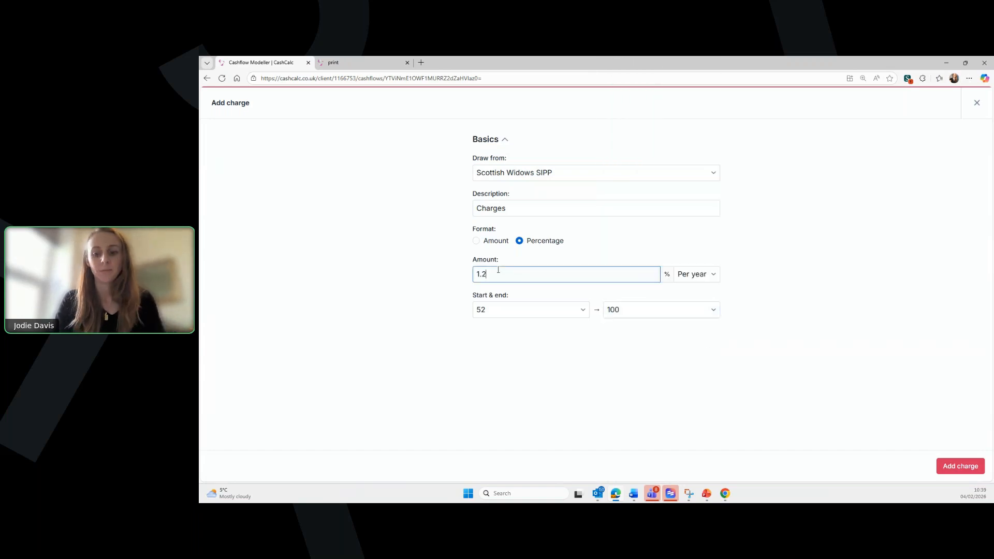
{"action": "left_click", "coordinate": [963, 467]}
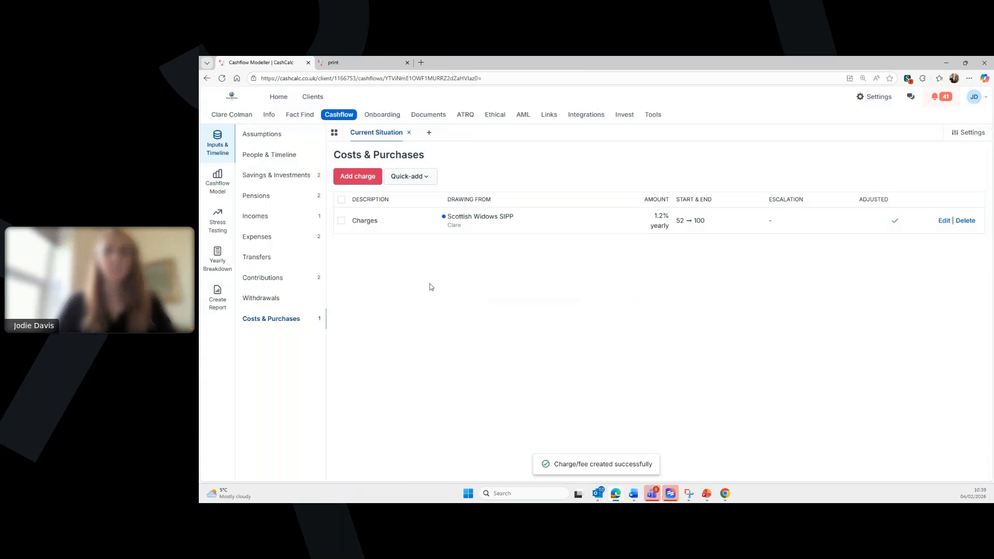
- Check the Scottish Widows SIPP's Mixed Benchmark: Cautious growth assumption on the Pensions page
{"action": "left_click", "coordinate": [290, 196]}
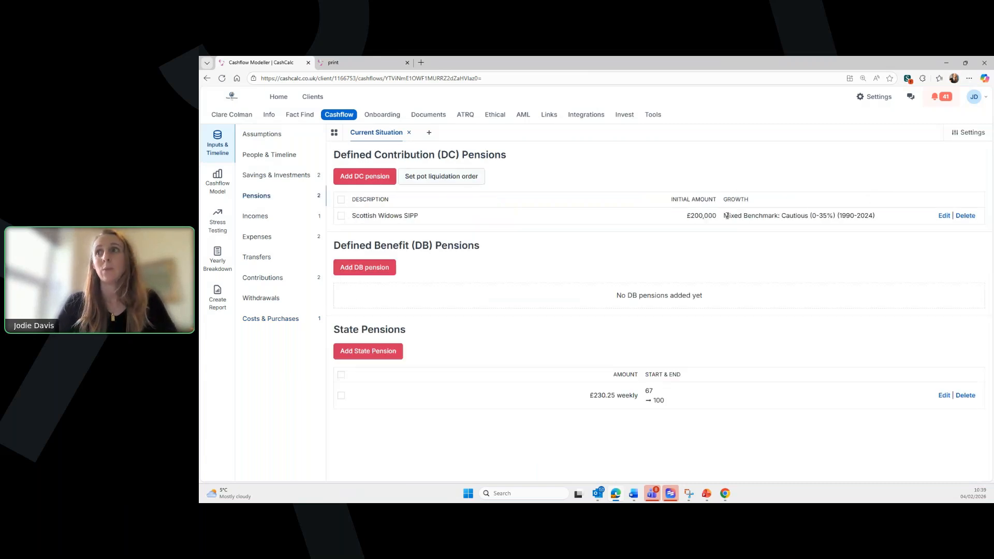
{"action": "left_click_drag", "start_coordinate": [725, 216], "coordinate": [877, 219]}
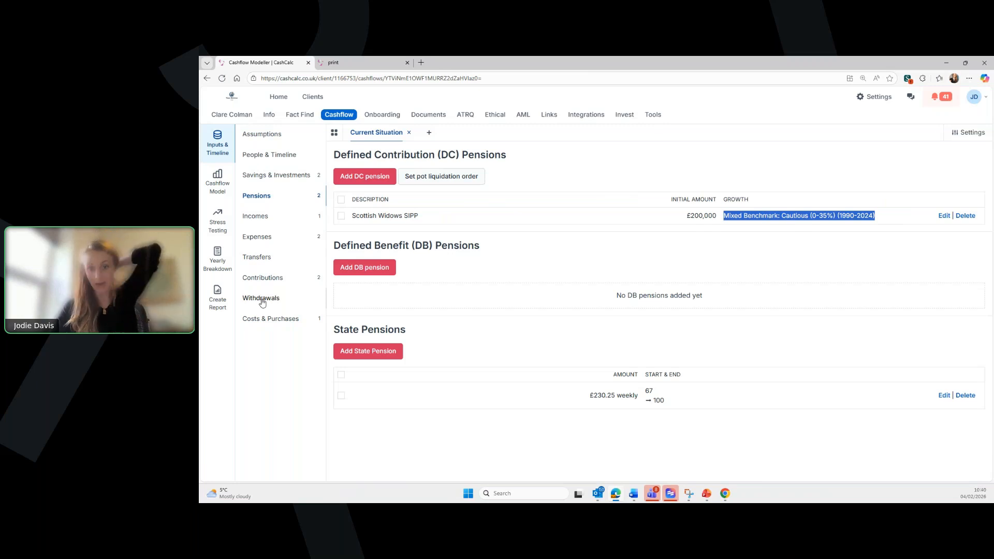
- Open the Savings over time chart and filter it to show only the ISA pot
{"action": "left_click", "coordinate": [218, 182]}
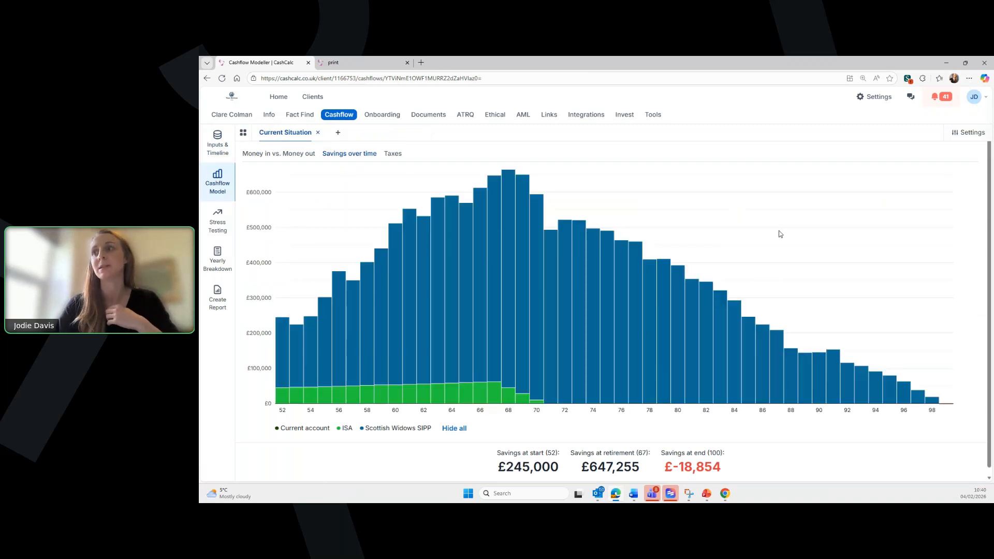
{"action": "scroll", "coordinate": [781, 234], "scroll_direction": "down", "scroll_amount": 1}
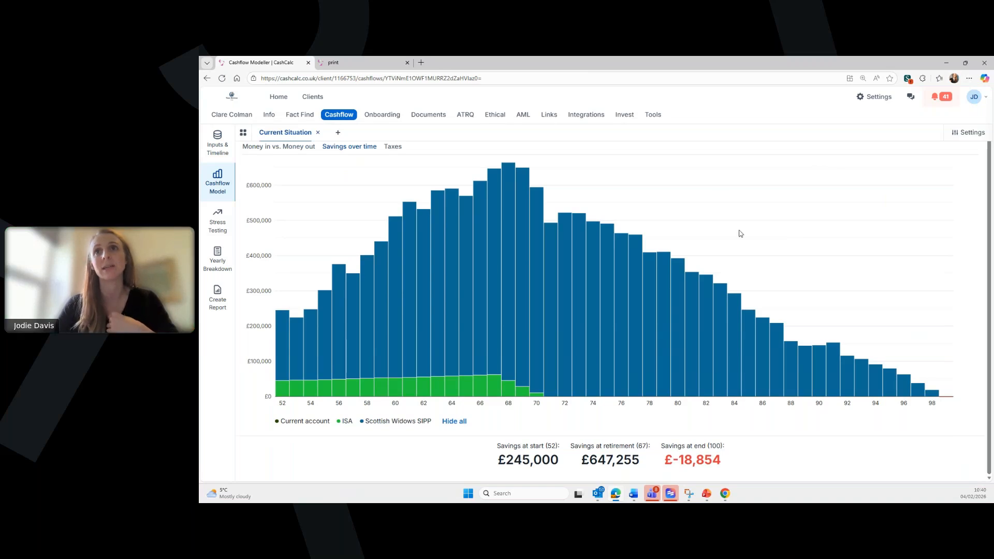
{"action": "scroll", "coordinate": [743, 228], "scroll_direction": "up", "scroll_amount": 1}
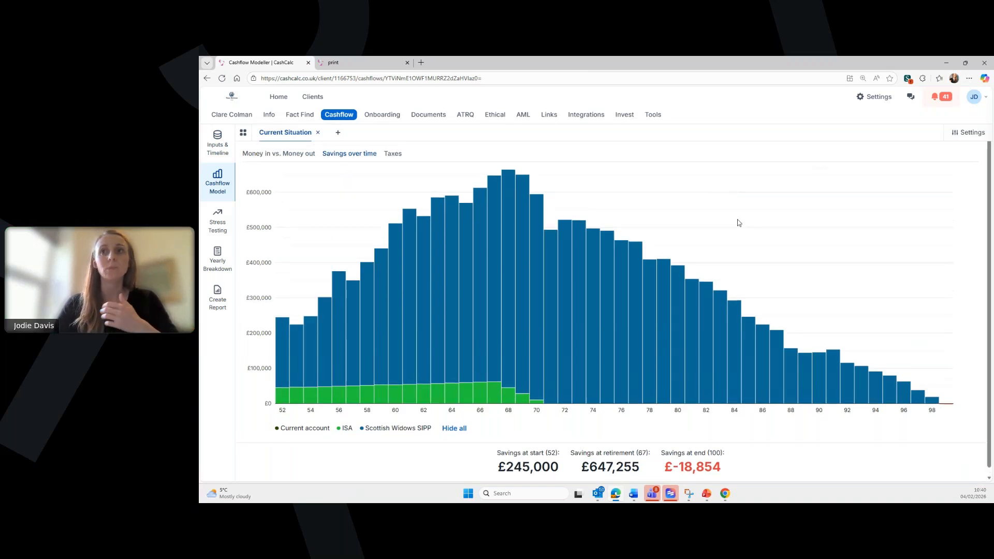
{"action": "mouse_move", "coordinate": [503, 368]}
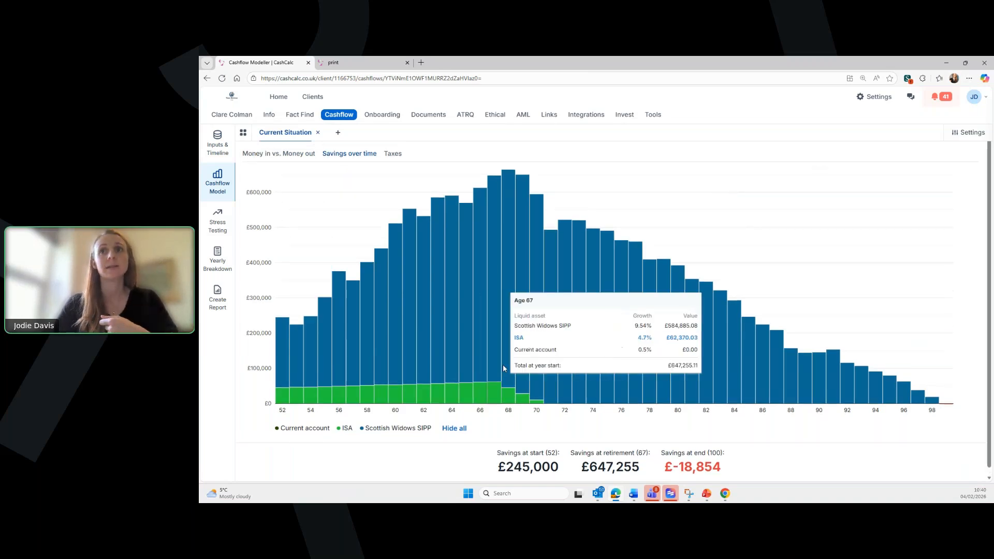
{"action": "mouse_move", "coordinate": [475, 392]}
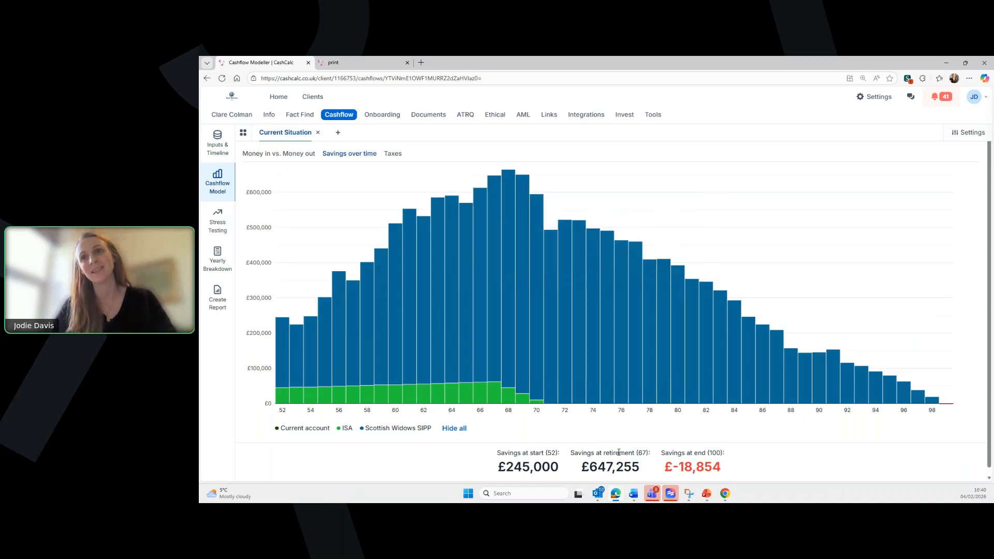
{"action": "scroll", "coordinate": [466, 434], "scroll_direction": "down", "scroll_amount": 1}
{"action": "left_click", "coordinate": [455, 421]}
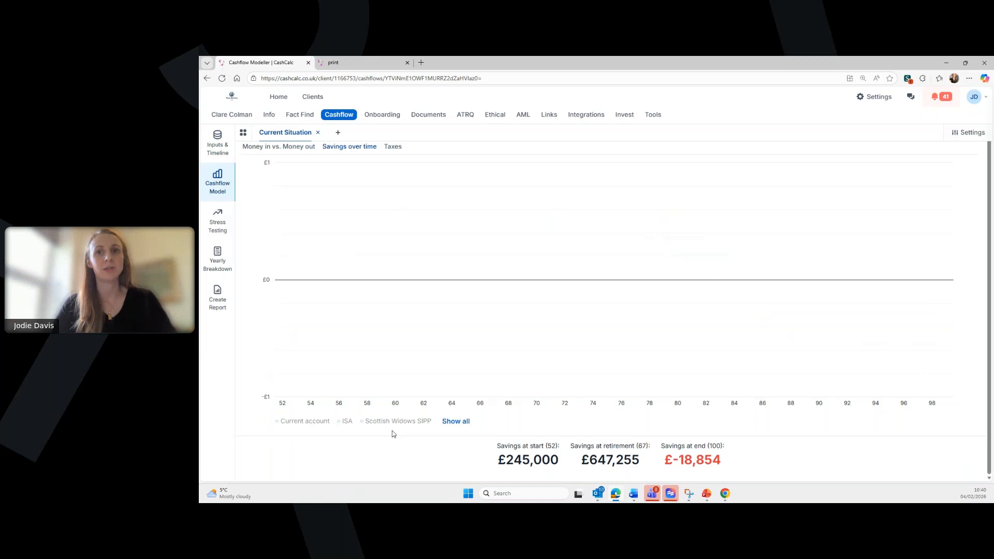
{"action": "left_click", "coordinate": [346, 421]}
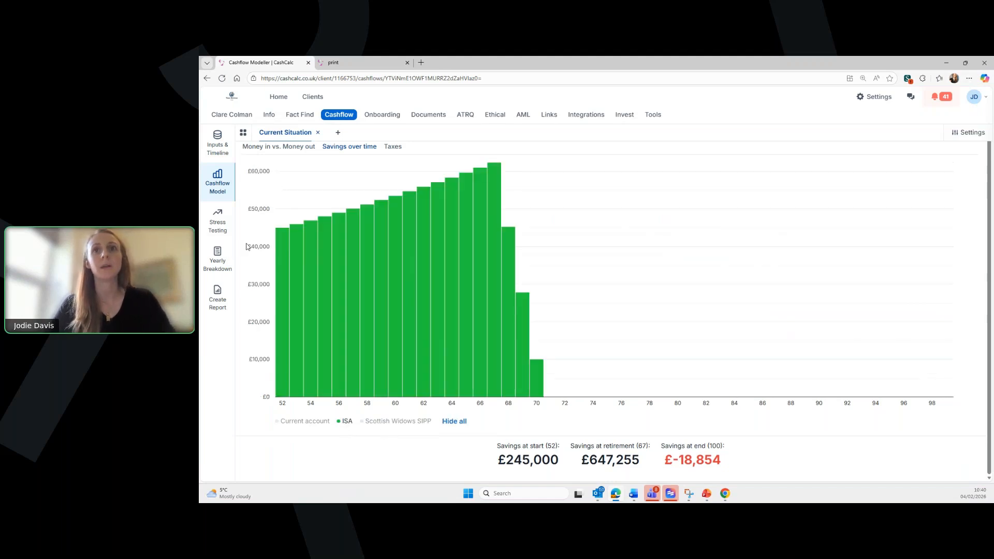
- Re-filter the chart so only the Scottish Widows SIPP pot is displayed
{"action": "mouse_move", "coordinate": [492, 178]}
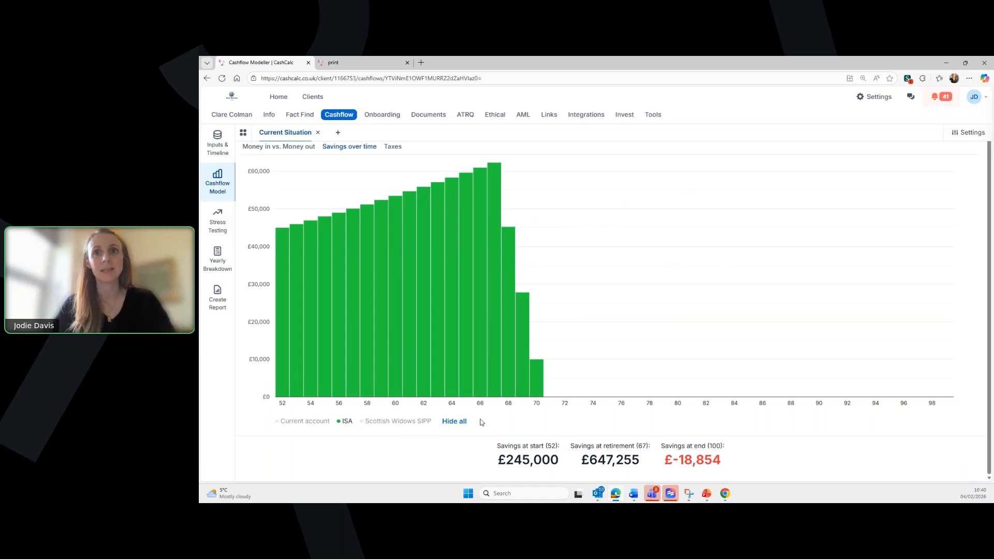
{"action": "left_click", "coordinate": [456, 421]}
{"action": "left_click", "coordinate": [402, 421]}
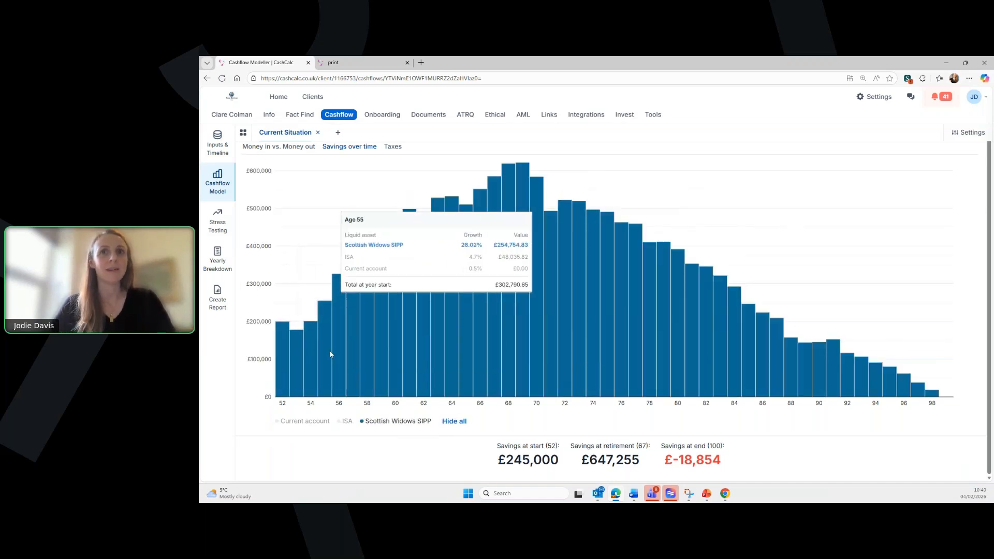
{"action": "mouse_move", "coordinate": [340, 326]}
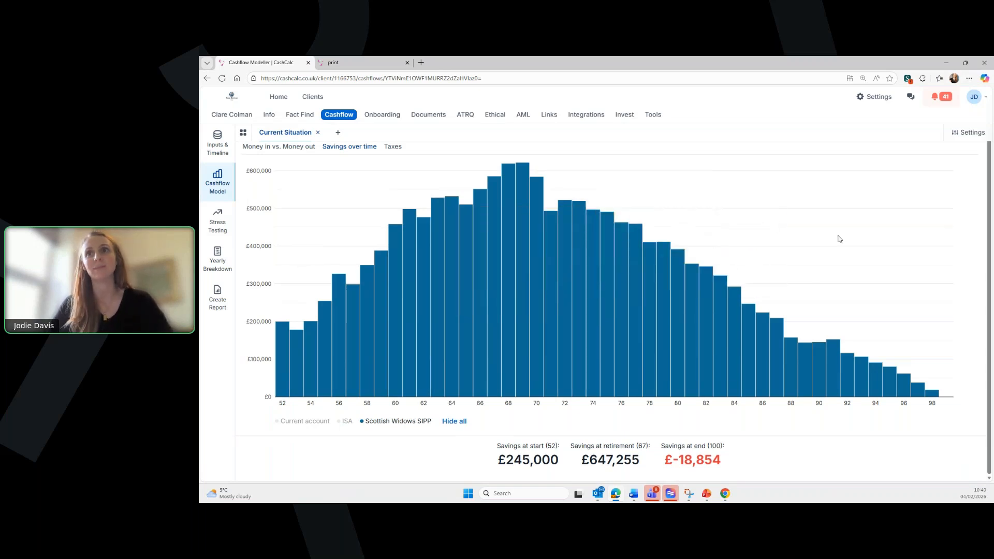
{"action": "mouse_move", "coordinate": [476, 231]}
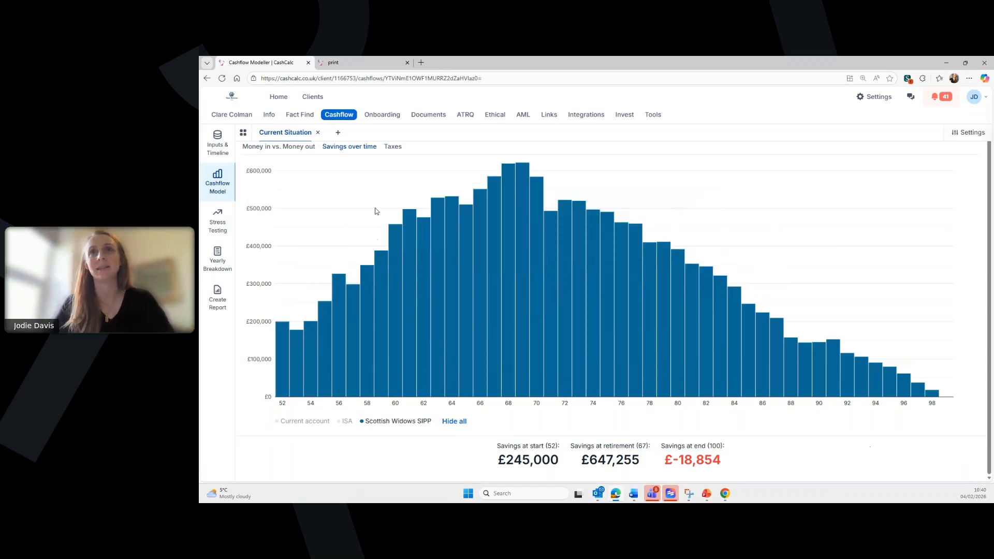
{"action": "scroll", "coordinate": [418, 182], "scroll_direction": "up", "scroll_amount": 1}
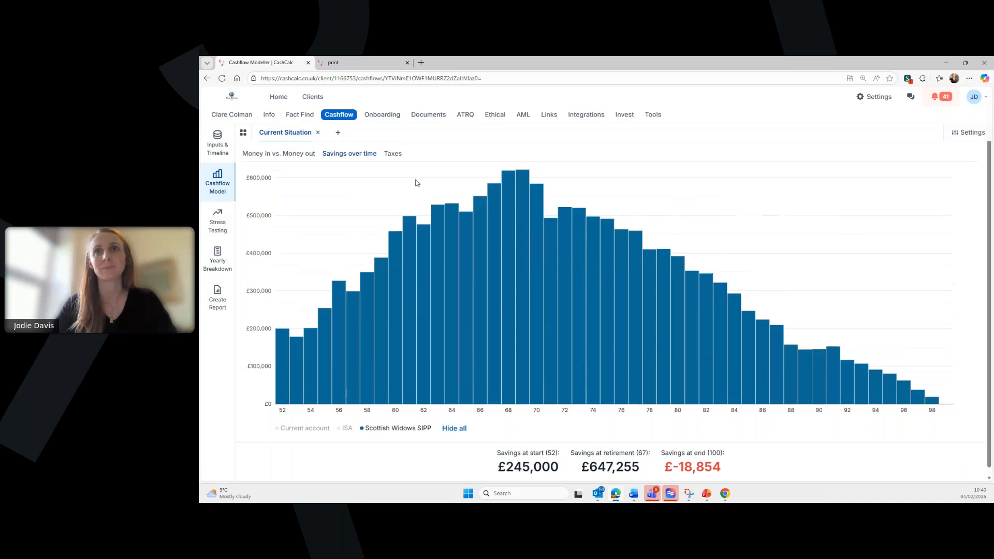
- Read yearly values on the Money in vs. Money out chart, then return to the Pensions inputs
{"action": "left_click", "coordinate": [277, 155]}
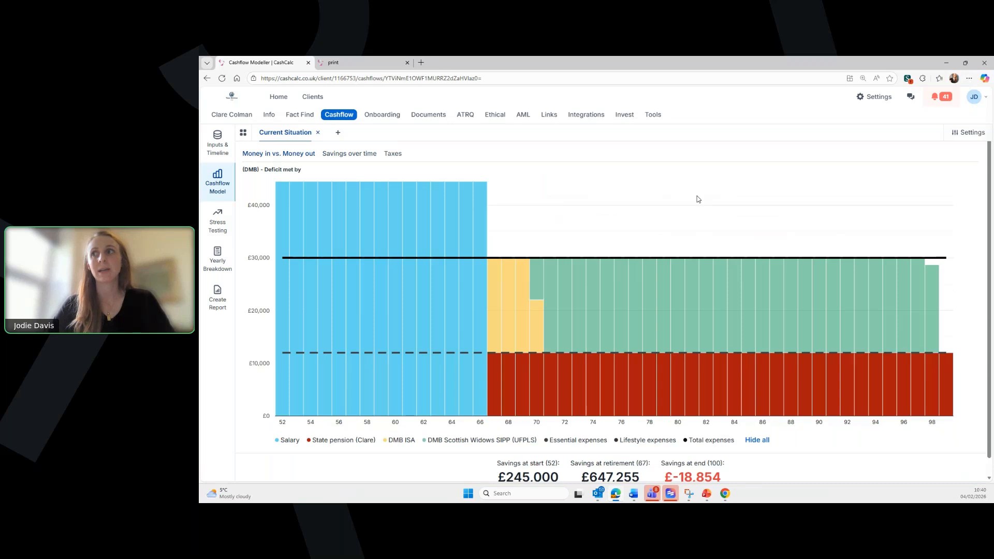
{"action": "mouse_move", "coordinate": [664, 260]}
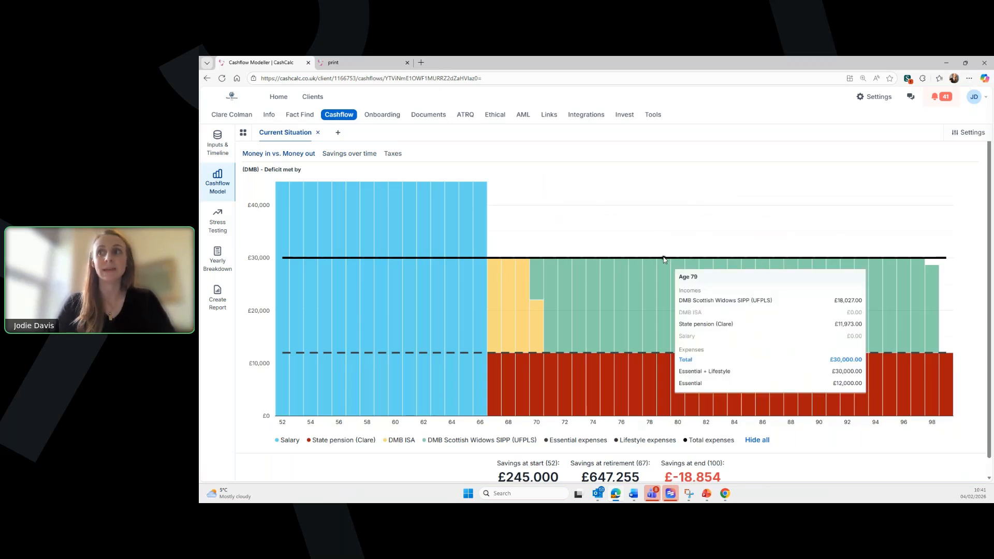
{"action": "mouse_move", "coordinate": [408, 211]}
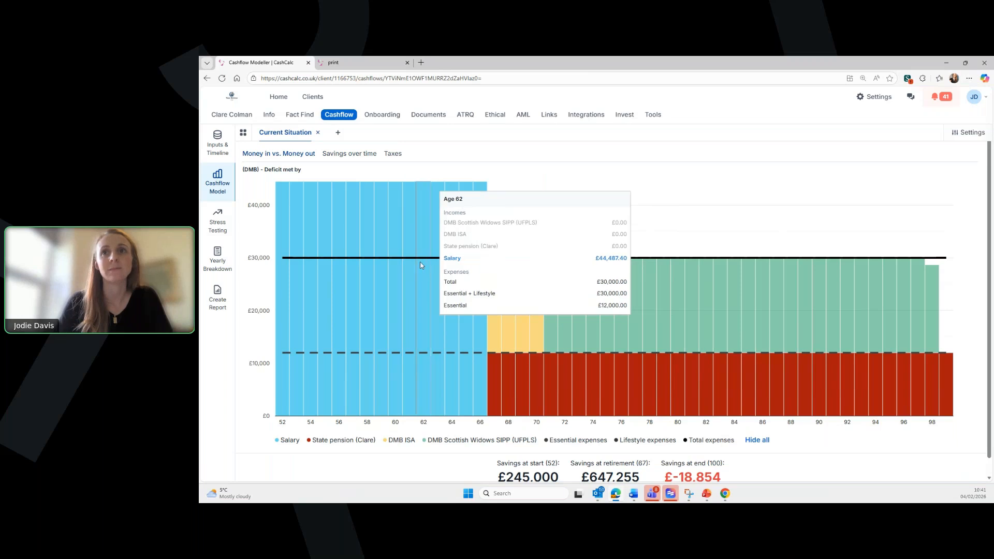
{"action": "mouse_move", "coordinate": [591, 382]}
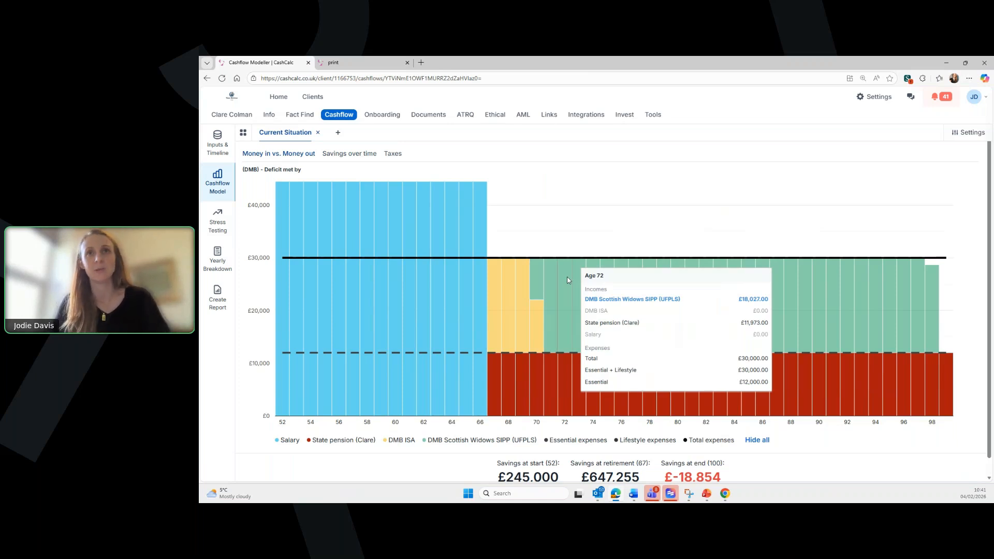
{"action": "left_click", "coordinate": [217, 140]}
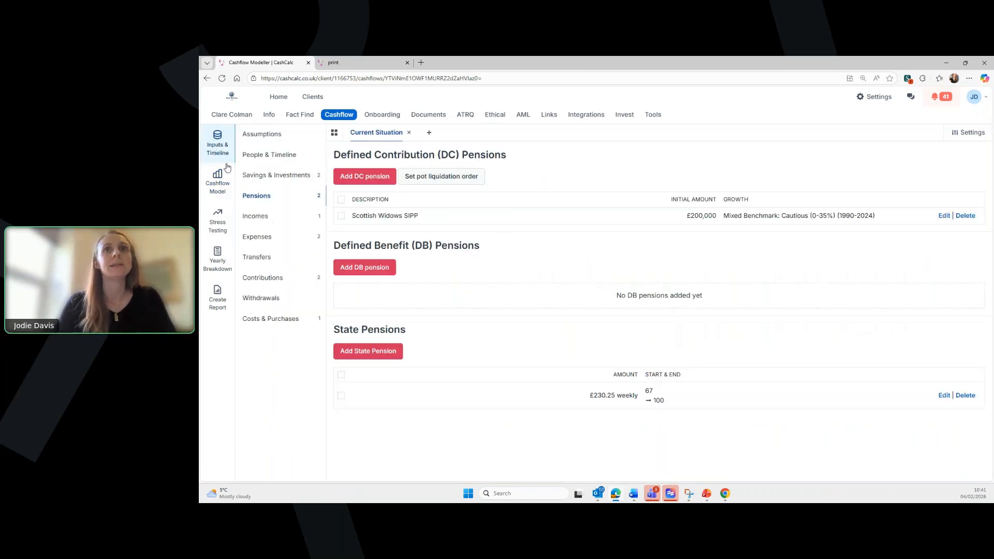
- Try moving the Scottish Widows SIPP ahead of the ISA in the pot liquidation order, and save
{"action": "left_click", "coordinate": [278, 176]}
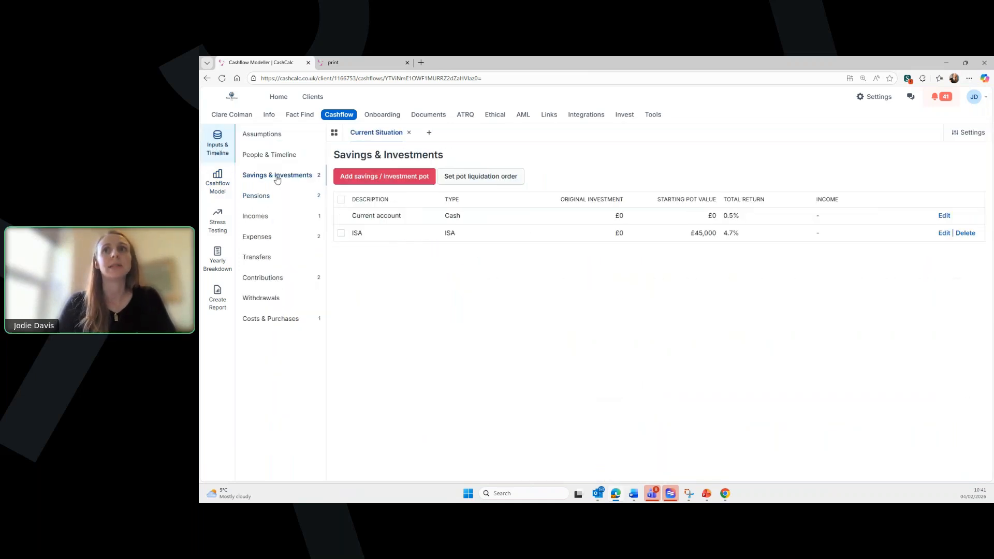
{"action": "left_click", "coordinate": [478, 178]}
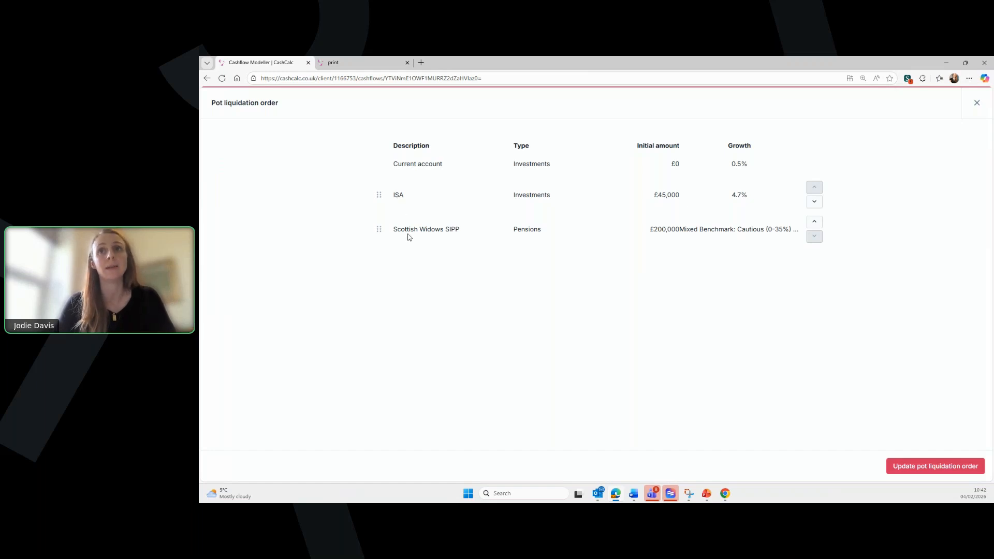
{"action": "mouse_move", "coordinate": [379, 229]}
{"action": "left_mouse_down"}
{"action": "mouse_move", "coordinate": [386, 191]}
{"action": "mouse_move", "coordinate": [395, 199]}
{"action": "mouse_move", "coordinate": [379, 227]}
{"action": "left_mouse_up"}
{"action": "left_click", "coordinate": [918, 468]}
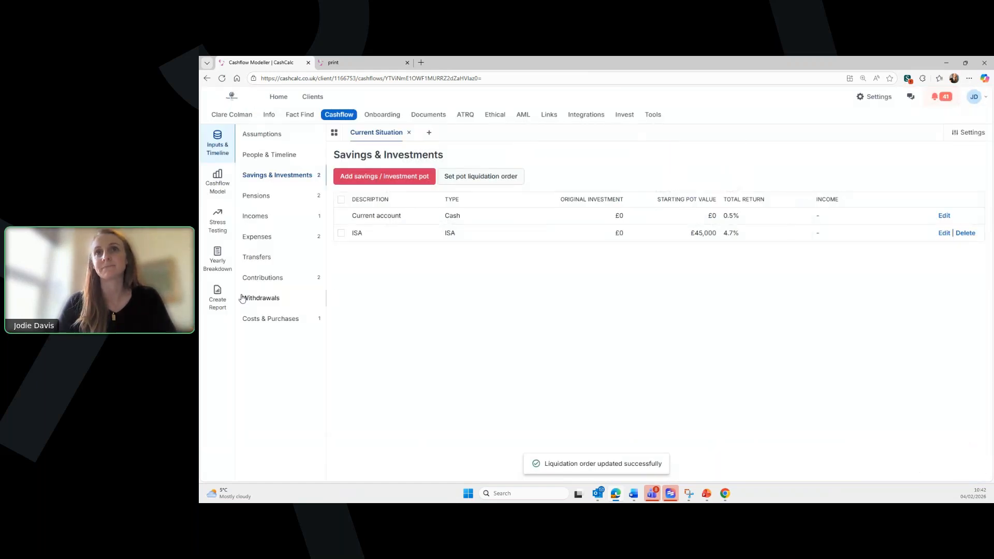
- Add an 'ISA contributions' entry paying £350 per month into the ISA
{"action": "left_click", "coordinate": [263, 278]}
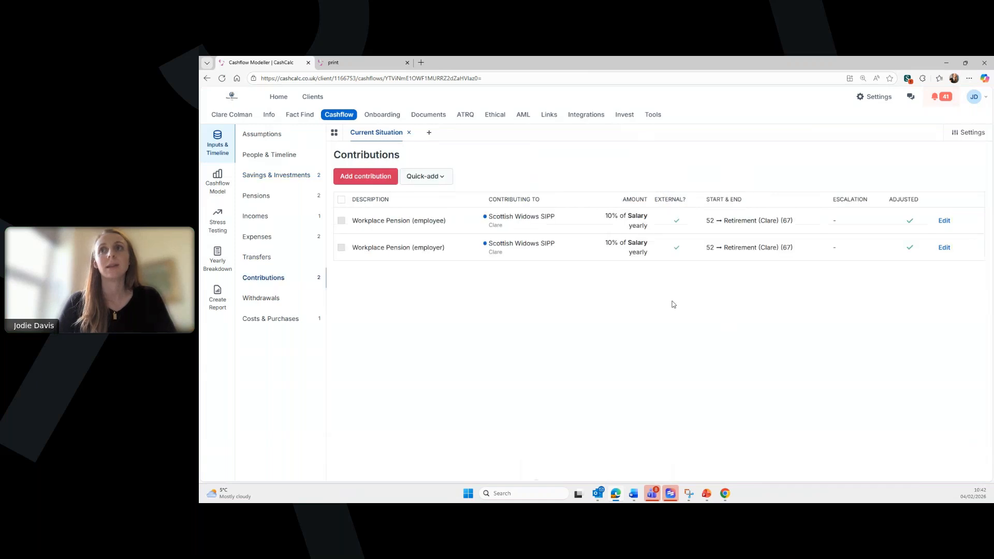
{"action": "left_click", "coordinate": [389, 176]}
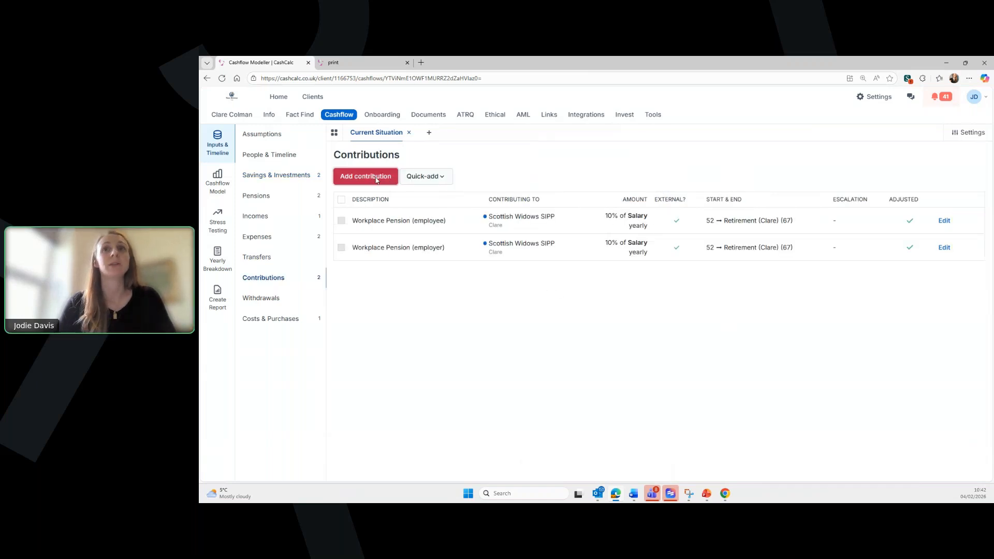
{"action": "left_click", "coordinate": [549, 172]}
{"action": "left_click", "coordinate": [548, 188]}
{"action": "left_click", "coordinate": [539, 209]}
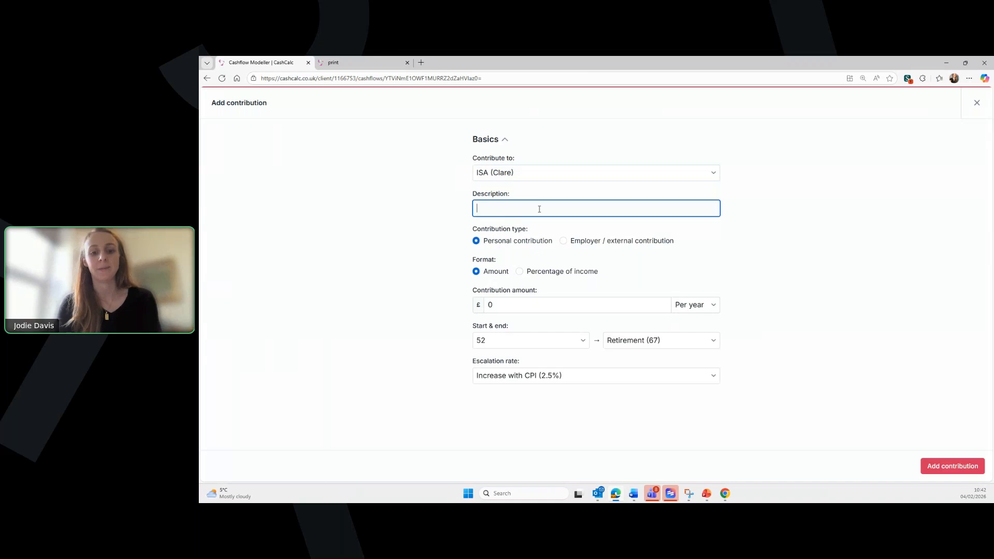
{"action": "type", "text": "ISA contributions"}
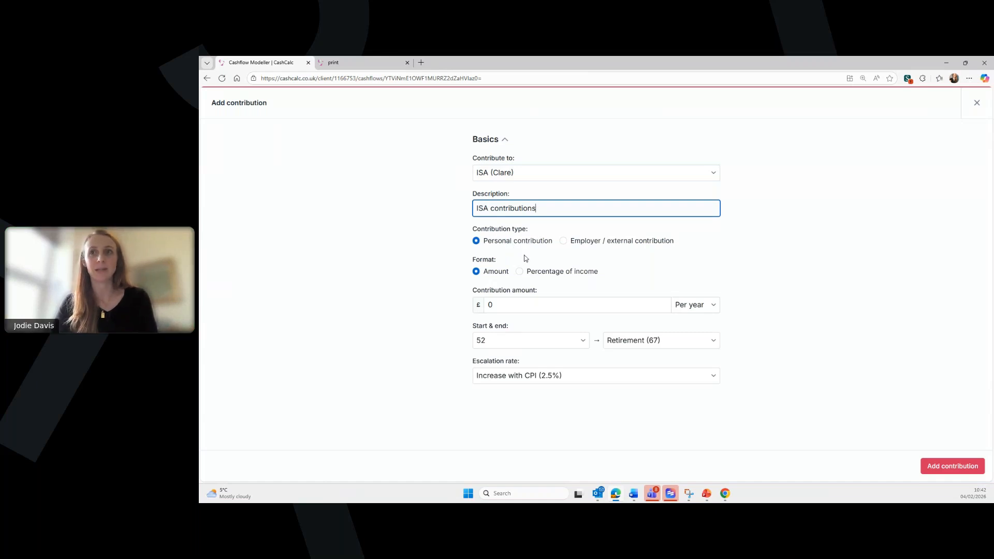
{"action": "left_click", "coordinate": [526, 303]}
{"action": "type", "text": "35000"}
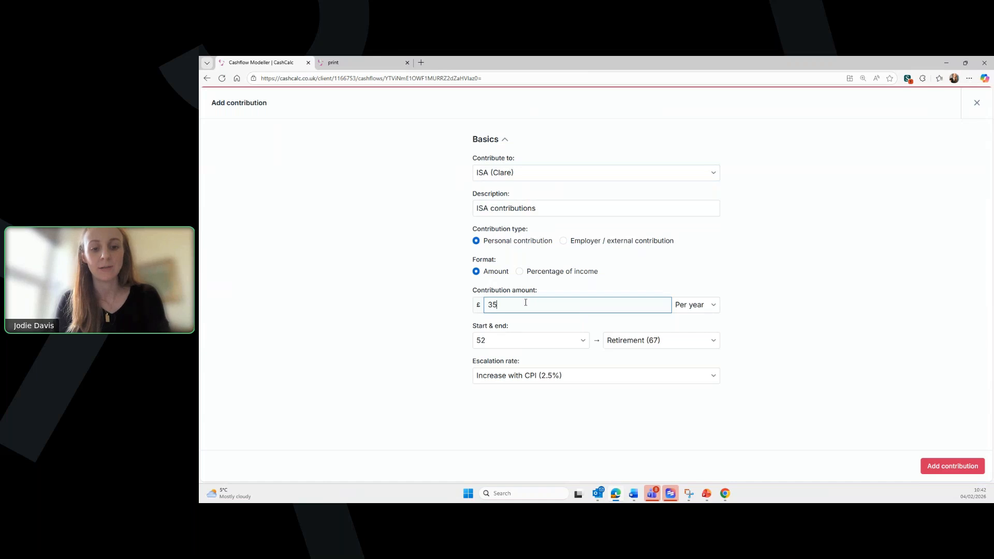
{"action": "key", "text": "BackSpace"}
{"action": "left_click", "coordinate": [696, 306]}
{"action": "left_click", "coordinate": [700, 344]}
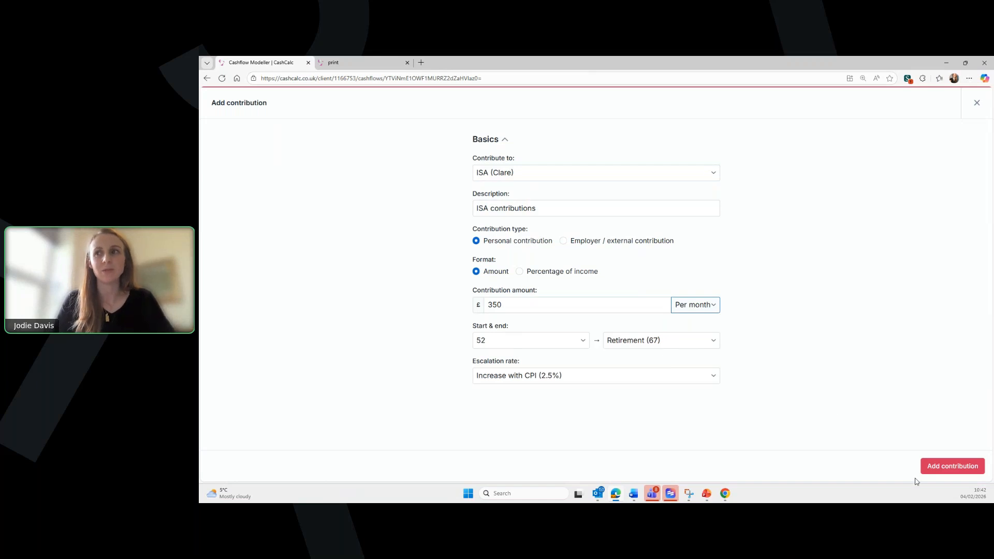
{"action": "left_click", "coordinate": [948, 463]}
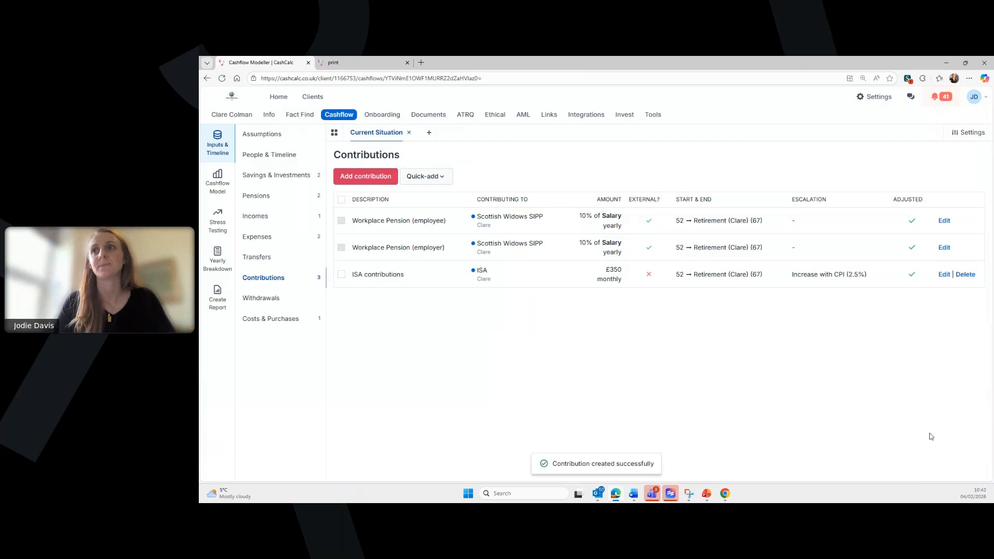
{"action": "left_click", "coordinate": [217, 179]}
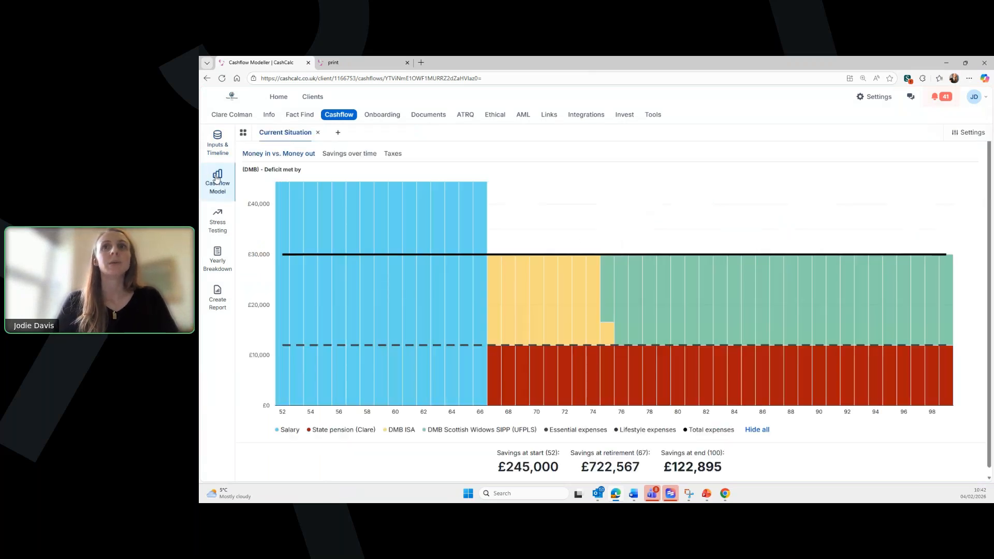
{"action": "mouse_move", "coordinate": [510, 289]}
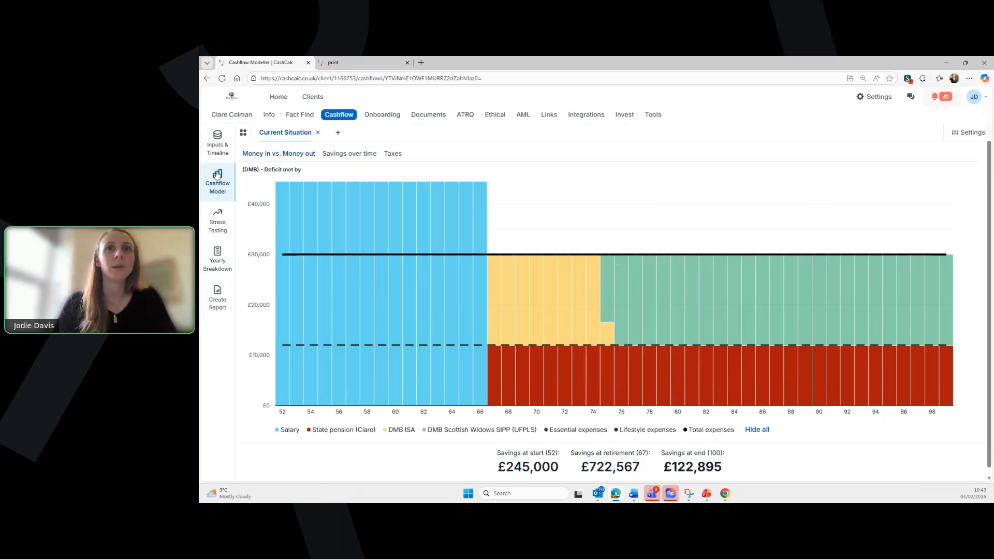
- Start a new withdrawal from the ISA described as 'ISA Spends'
{"action": "left_click", "coordinate": [217, 154]}
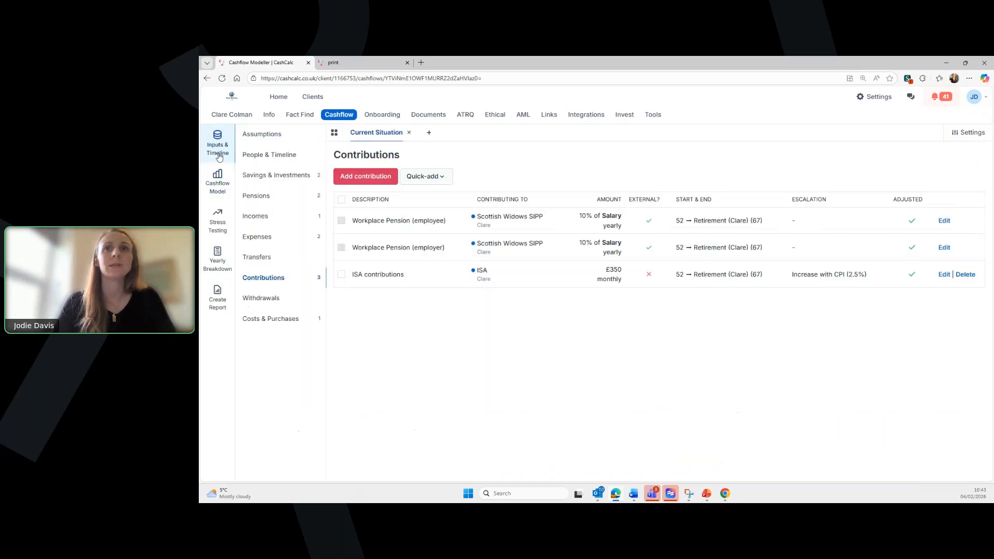
{"action": "left_click", "coordinate": [262, 298]}
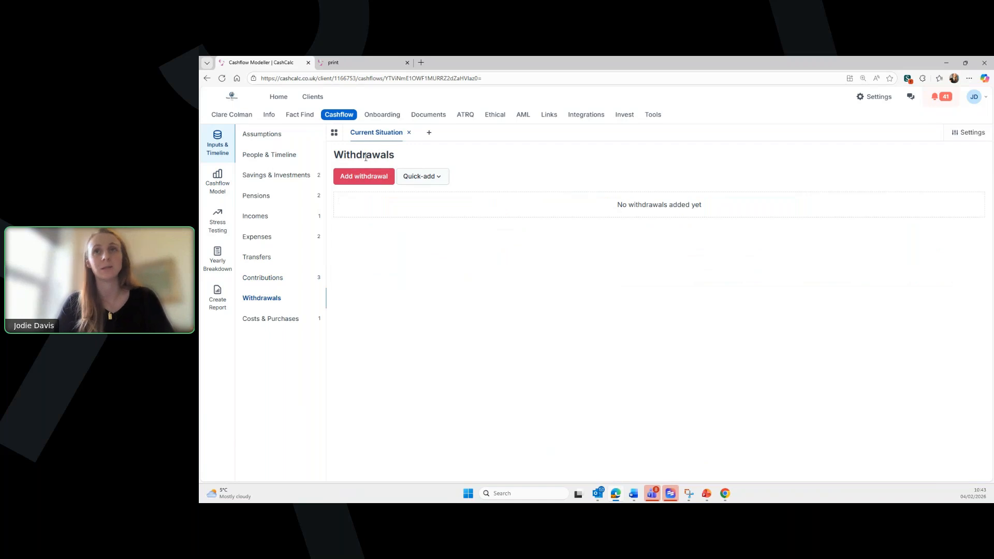
{"action": "left_click", "coordinate": [361, 181]}
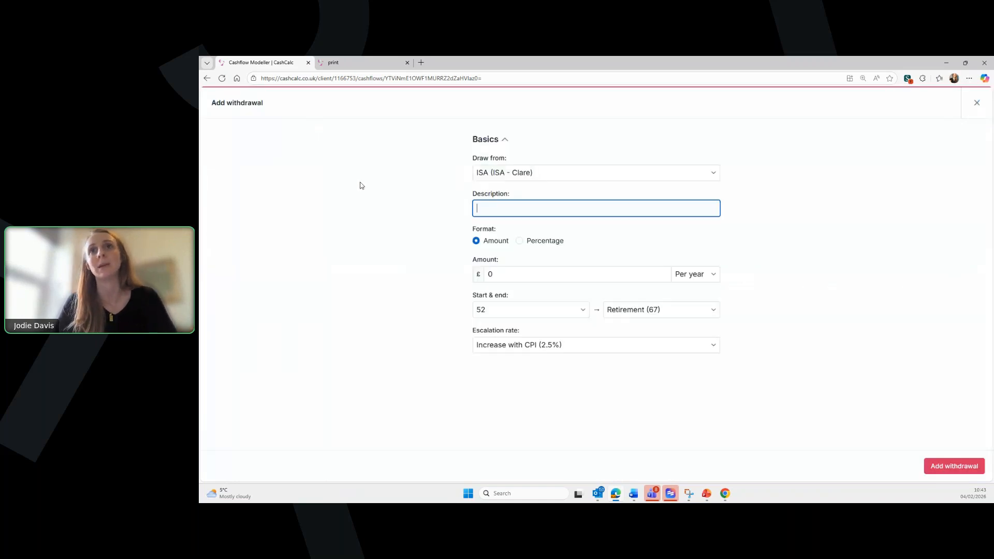
{"action": "left_click", "coordinate": [531, 174]}
{"action": "left_click", "coordinate": [527, 187]}
{"action": "left_click", "coordinate": [521, 207]}
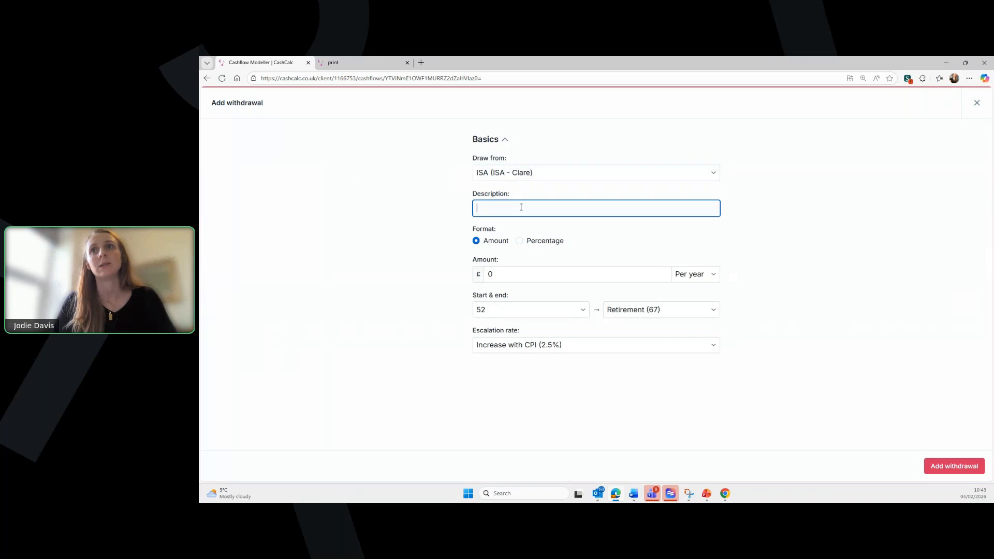
{"action": "type", "text": "800"}
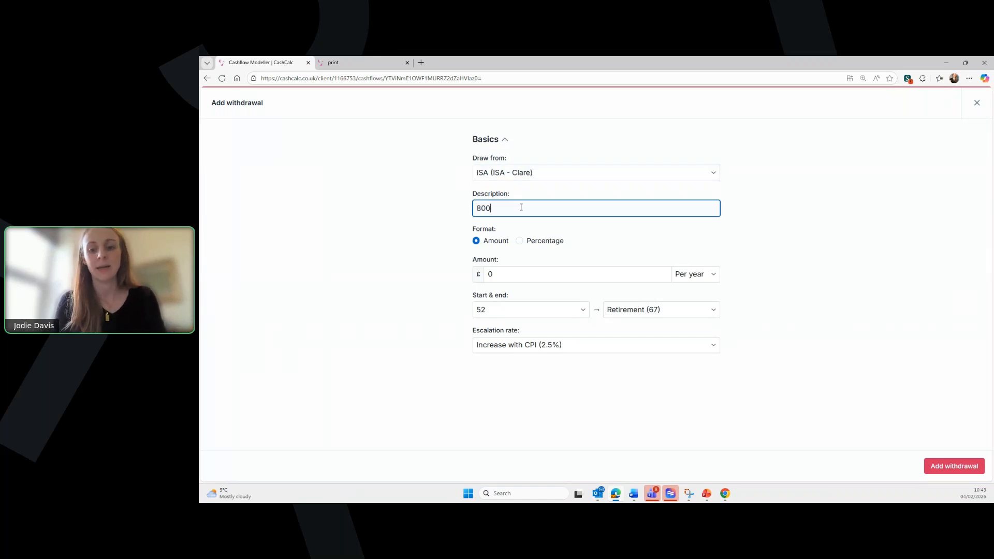
{"action": "type", "text": "IS"}
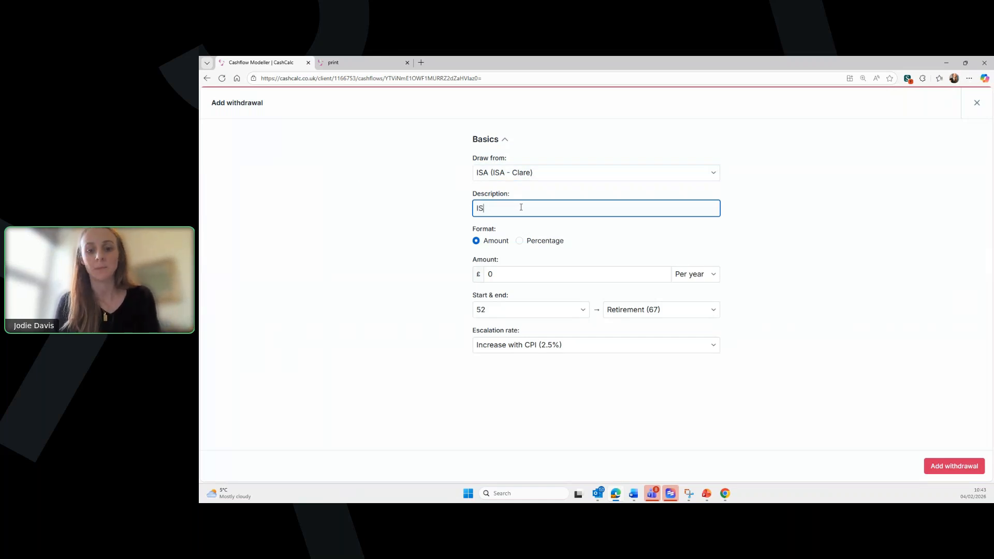
{"action": "type", "text": "A Spends"}
- Set it to £8,000 a year from Retirement (67) to age 100 and save it
{"action": "left_click", "coordinate": [520, 285]}
{"action": "type", "text": "8000"}
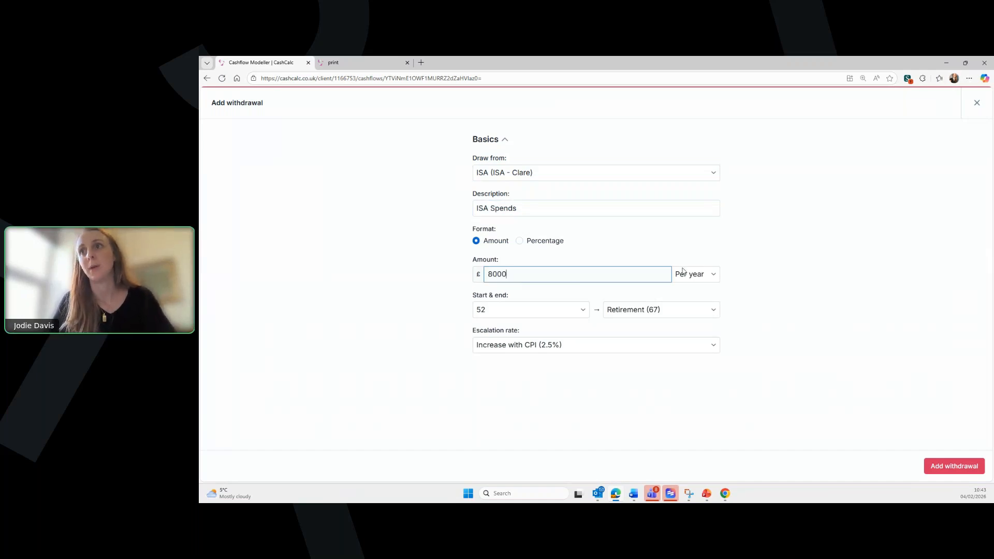
{"action": "left_click", "coordinate": [543, 310]}
{"action": "left_click", "coordinate": [501, 69]}
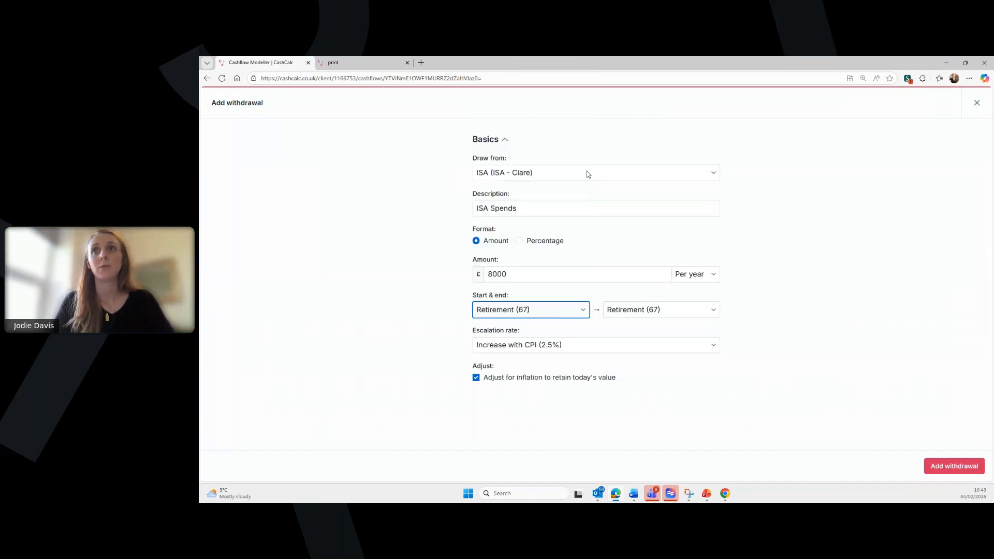
{"action": "left_click", "coordinate": [650, 313]}
{"action": "left_click", "coordinate": [665, 310]}
{"action": "scroll", "coordinate": [660, 292], "scroll_direction": "down", "scroll_amount": 8}
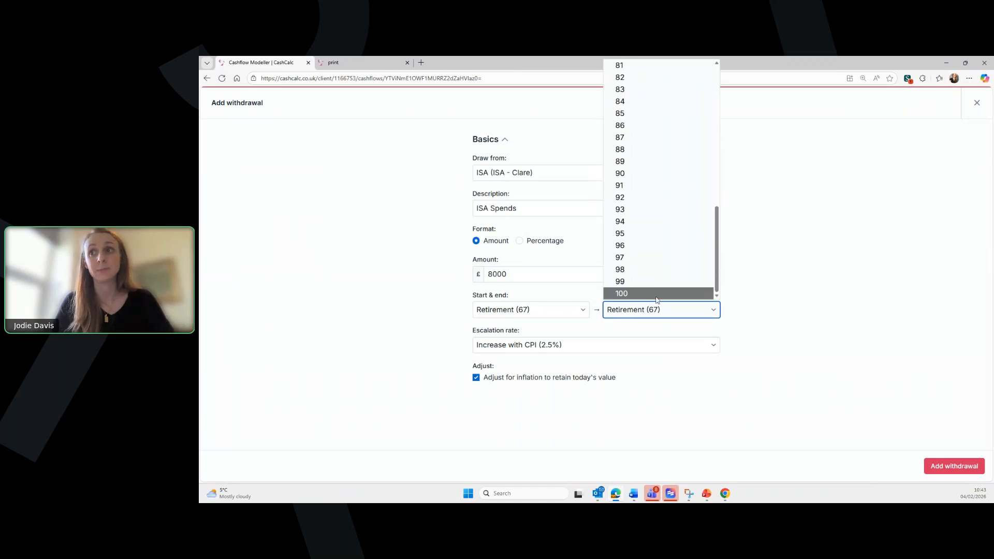
{"action": "left_click", "coordinate": [657, 294]}
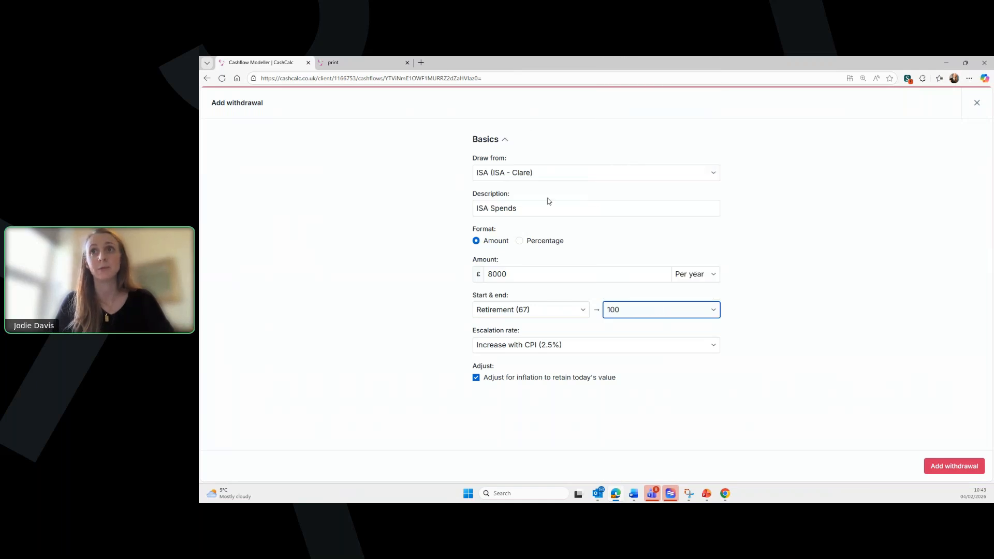
{"action": "left_click", "coordinate": [951, 465]}
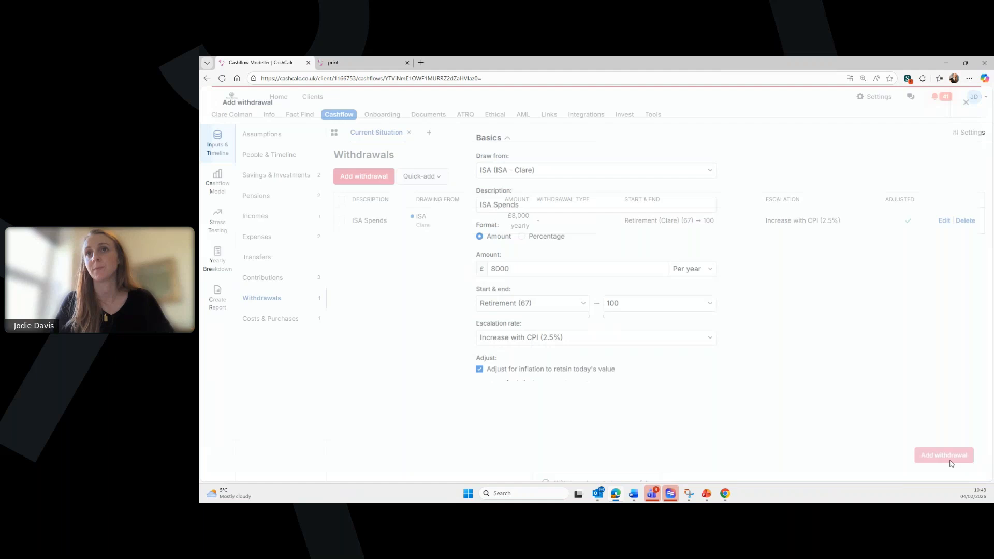
{"action": "left_click", "coordinate": [282, 179]}
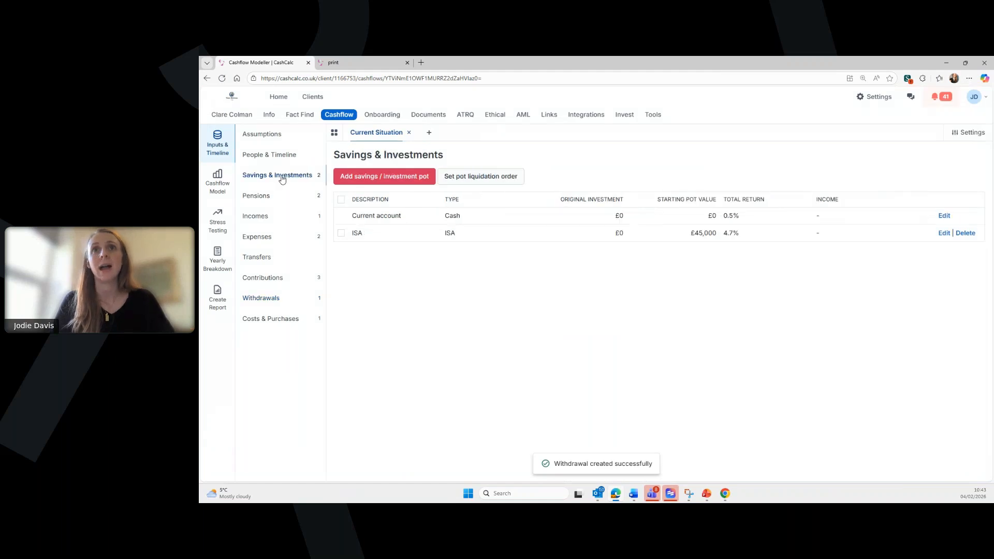
- Reorder pot liquidation to Current account, Scottish Widows SIPP, then ISA, and save it
{"action": "left_click", "coordinate": [458, 179]}
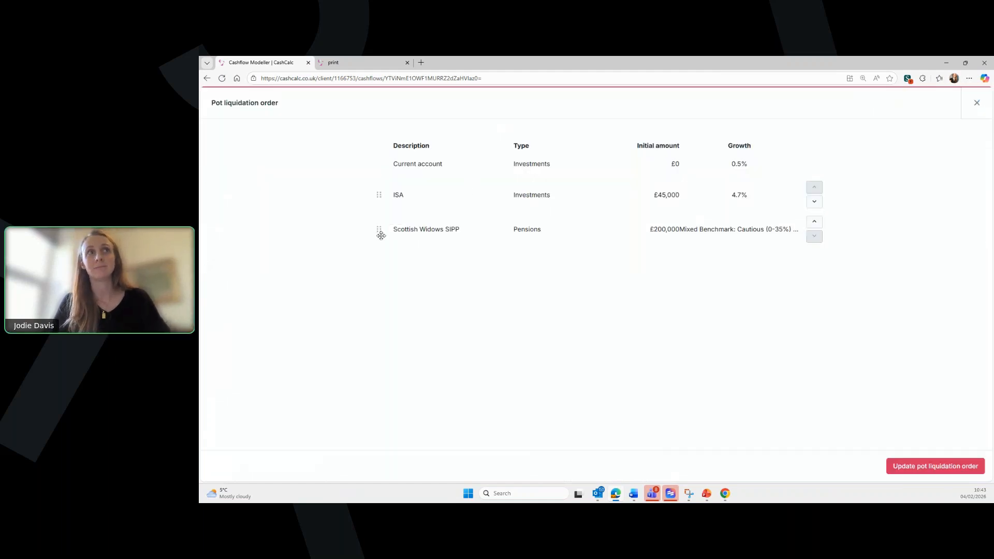
{"action": "left_click_drag", "start_coordinate": [379, 231], "coordinate": [382, 195]}
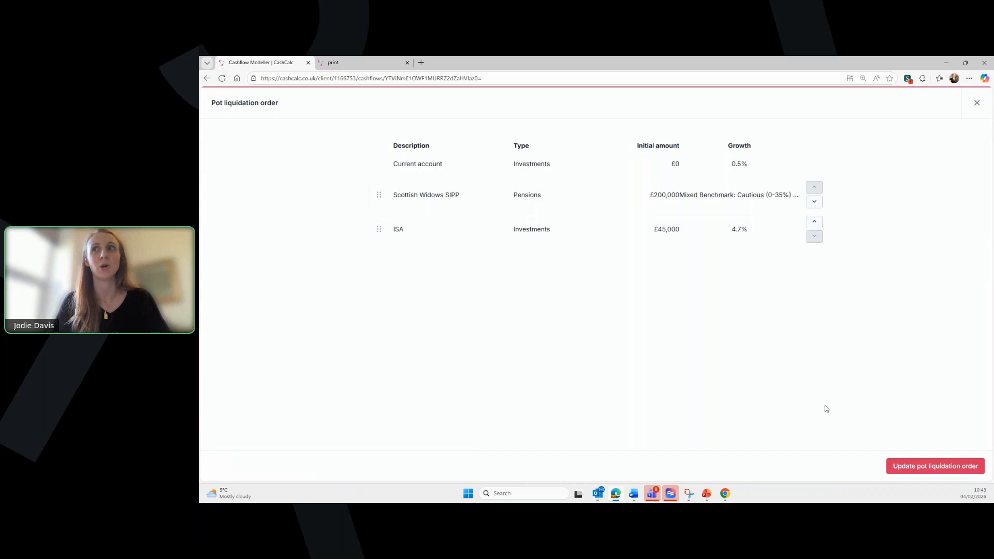
{"action": "left_click", "coordinate": [914, 464]}
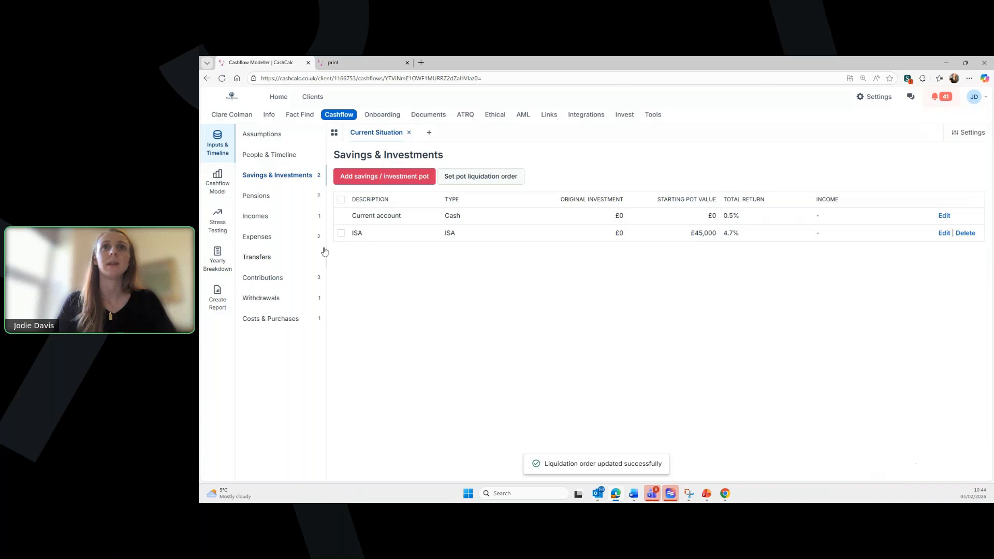
- Show the Current Situation Taxes chart: income tax plus NI until 66, £161,608 left at 100
{"action": "left_click", "coordinate": [219, 187]}
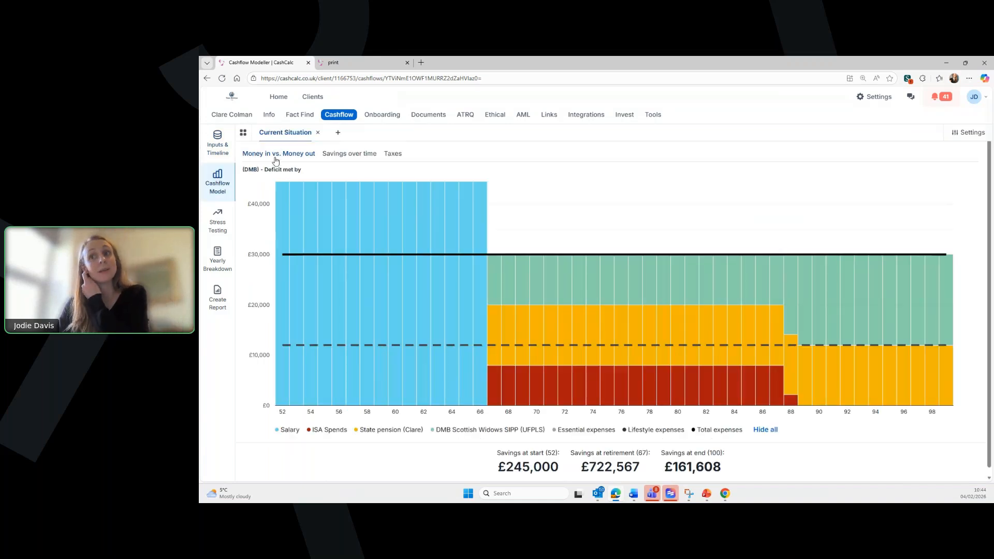
{"action": "mouse_move", "coordinate": [515, 389]}
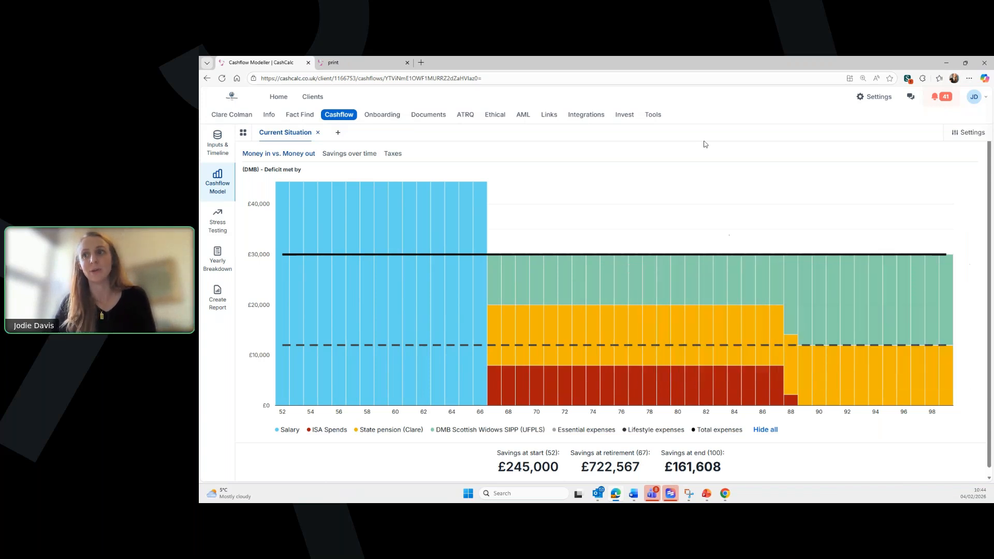
{"action": "scroll", "coordinate": [750, 218], "scroll_direction": "down", "scroll_amount": 1}
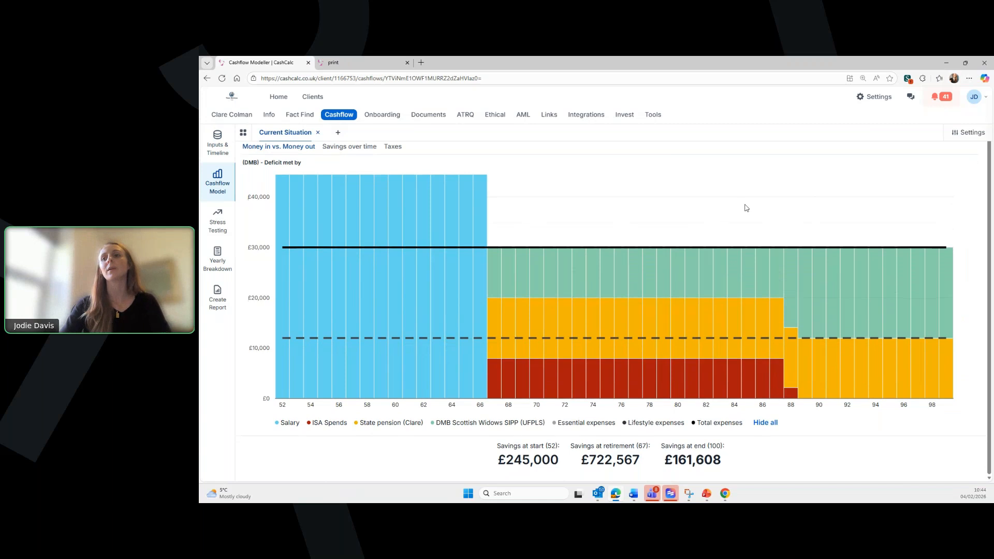
{"action": "scroll", "coordinate": [707, 182], "scroll_direction": "up", "scroll_amount": 1}
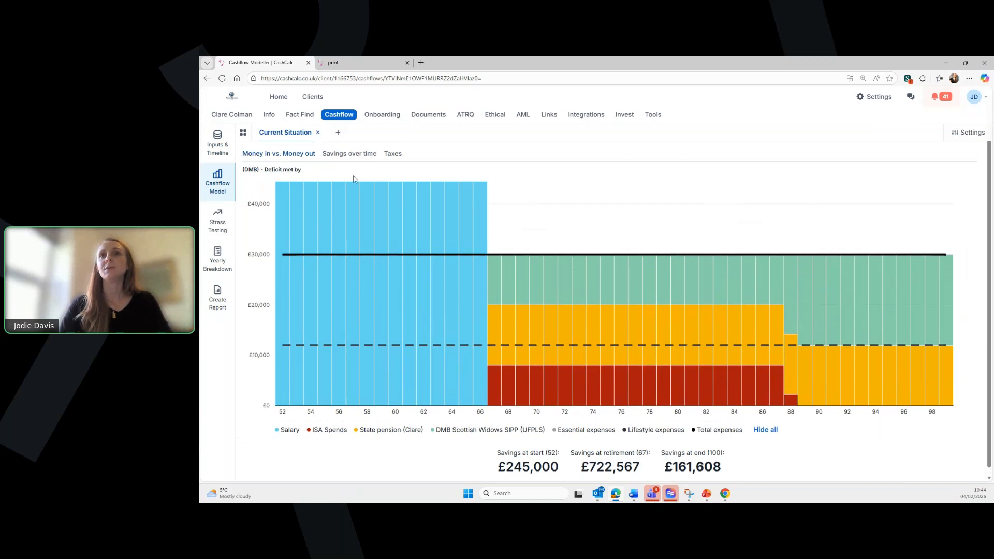
{"action": "left_click", "coordinate": [401, 158]}
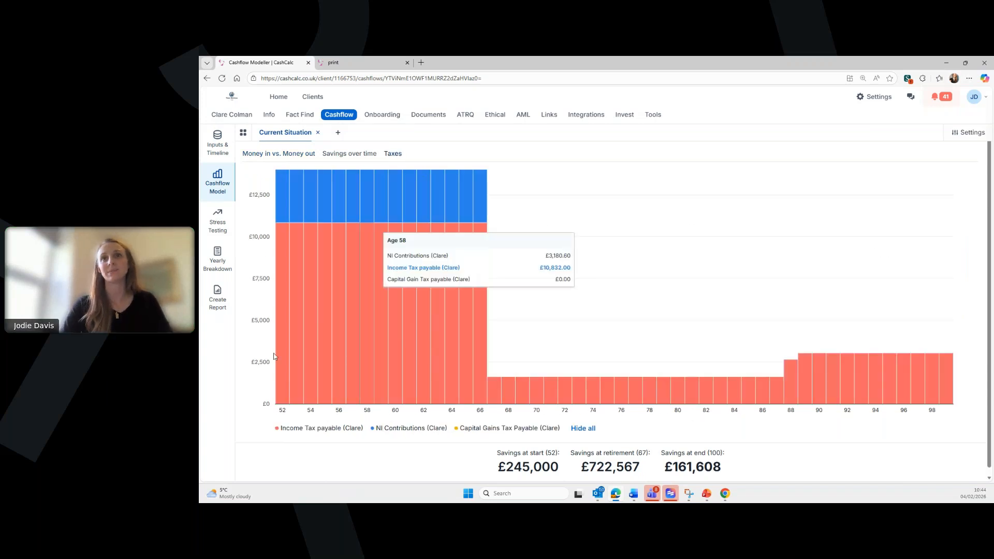
- Expand 2027 in the Yearly Breakdown to see the £65,000 gross salary and £10,832 income tax
{"action": "left_click", "coordinate": [218, 256]}
{"action": "scroll", "coordinate": [612, 311], "scroll_direction": "down", "scroll_amount": 2}
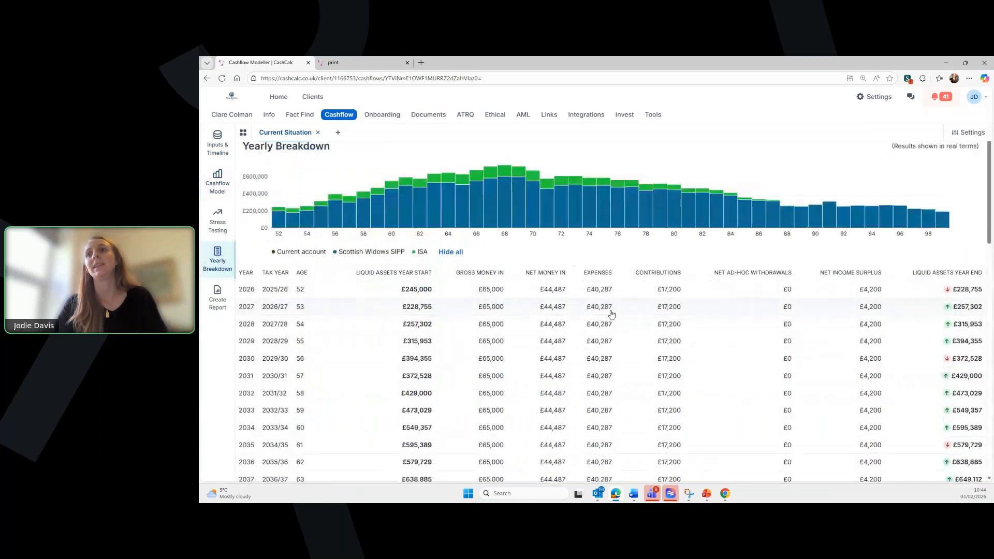
{"action": "scroll", "coordinate": [613, 311], "scroll_direction": "down", "scroll_amount": 1}
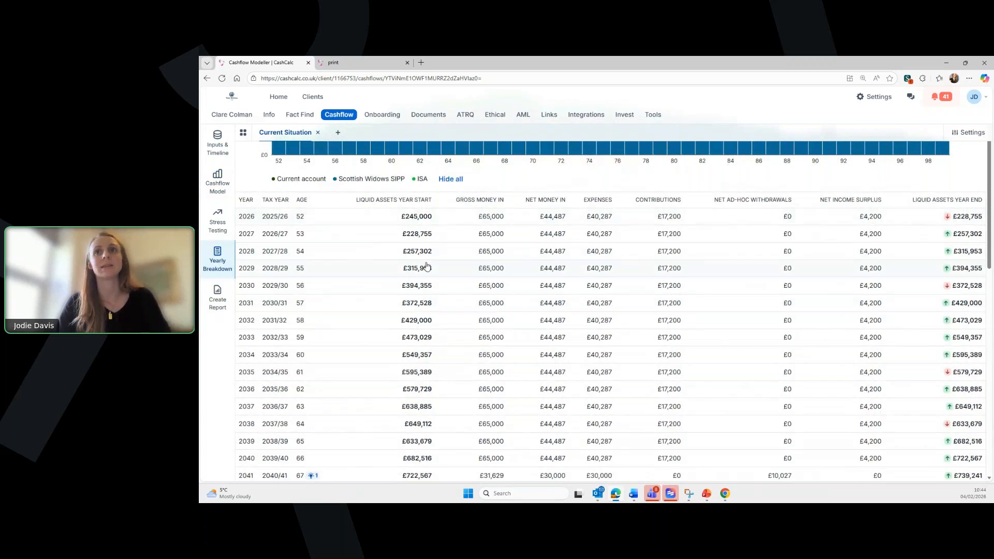
{"action": "mouse_move", "coordinate": [982, 200]}
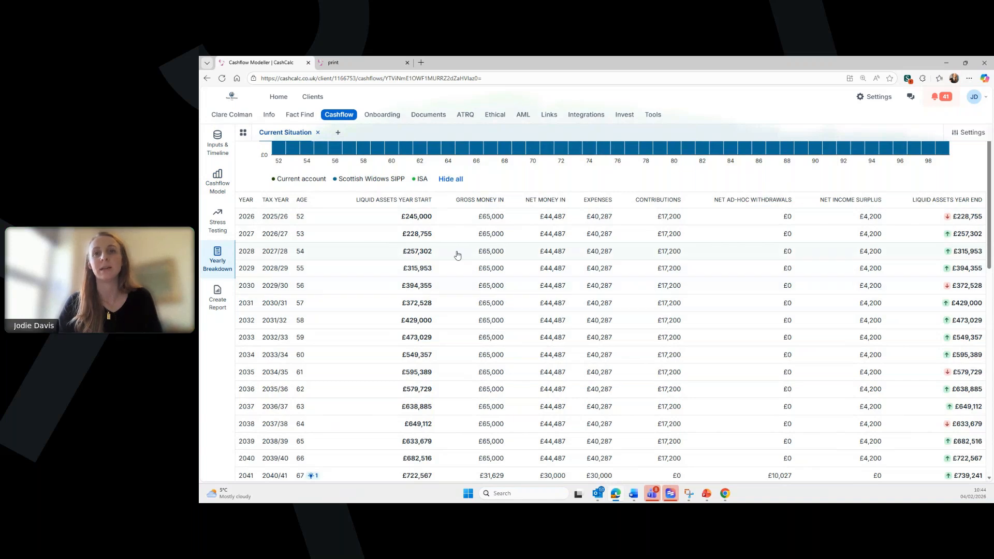
{"action": "left_click", "coordinate": [372, 245]}
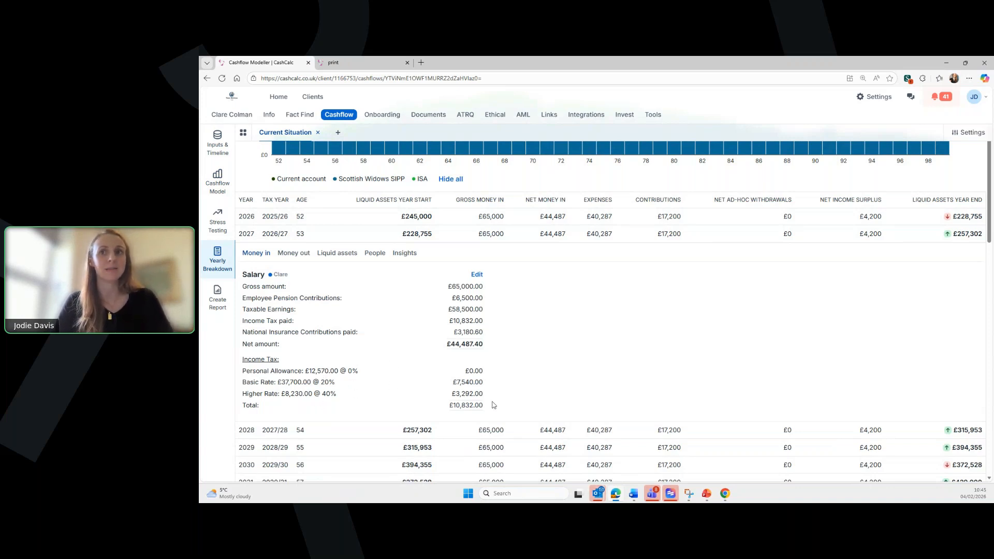
- View the 2027 liquid assets breakdown, then collapse the 2027 row
{"action": "left_click", "coordinate": [331, 256]}
{"action": "scroll", "coordinate": [375, 265], "scroll_direction": "down", "scroll_amount": 1}
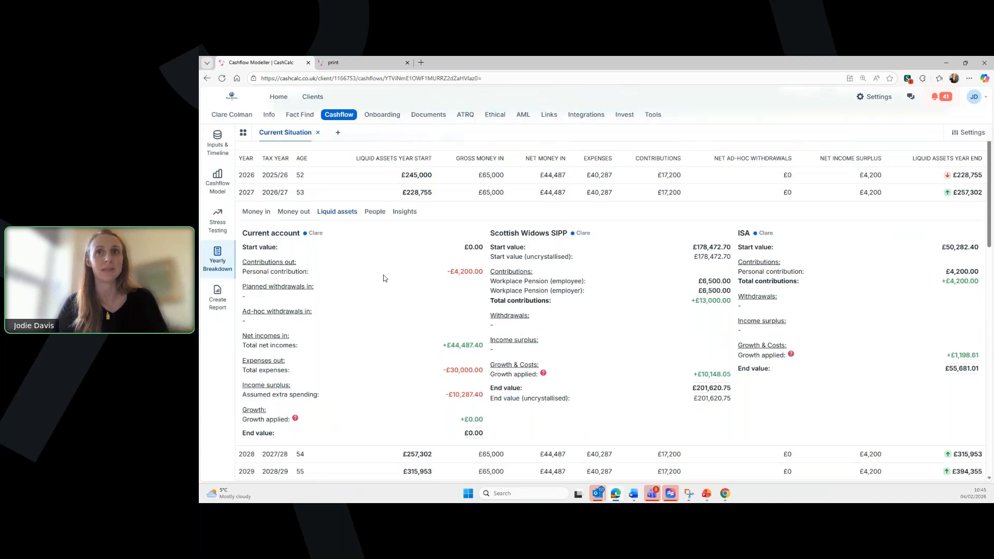
{"action": "left_click", "coordinate": [380, 194]}
- Expand the 2041 row and read its insight that the MPAA is triggered at age 67
{"action": "scroll", "coordinate": [406, 295], "scroll_direction": "down", "scroll_amount": 1}
{"action": "scroll", "coordinate": [405, 295], "scroll_direction": "down", "scroll_amount": 1}
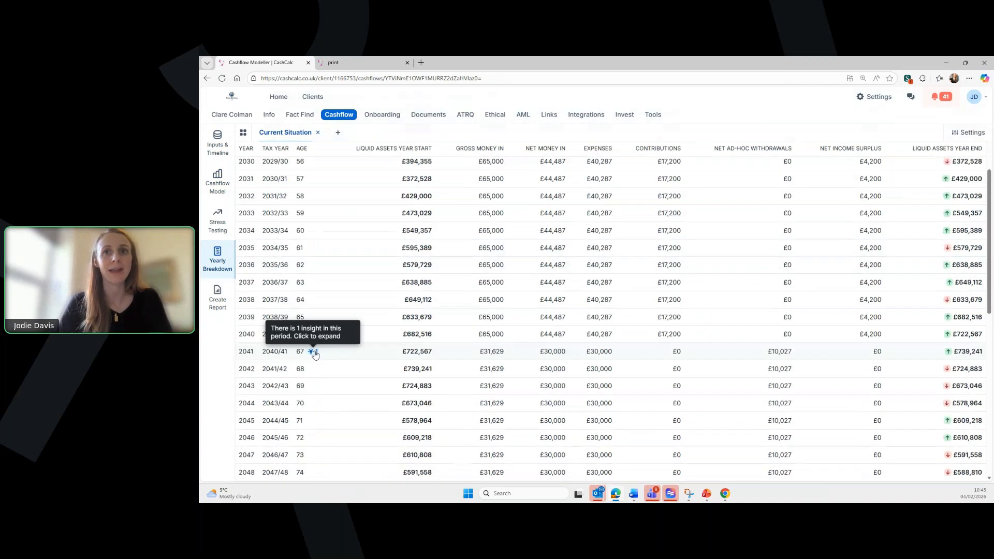
{"action": "left_click", "coordinate": [311, 351]}
{"action": "left_click", "coordinate": [404, 371]}
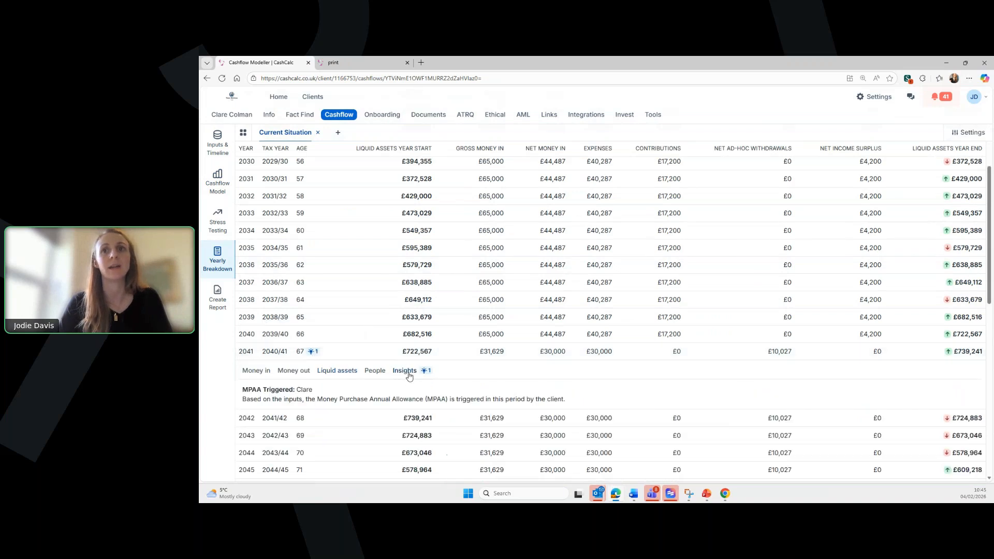
{"action": "scroll", "coordinate": [409, 375], "scroll_direction": "down", "scroll_amount": 1}
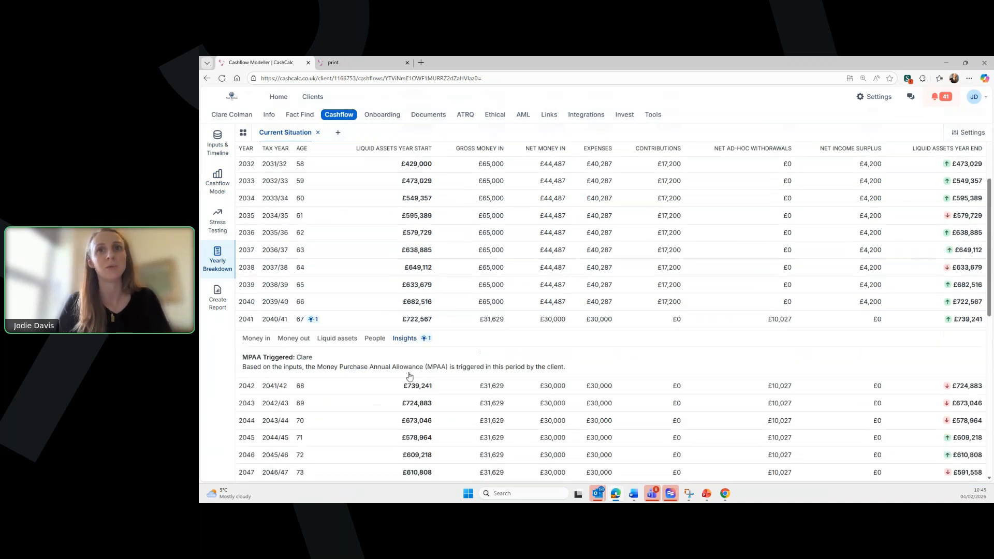
{"action": "scroll", "coordinate": [409, 375], "scroll_direction": "down", "scroll_amount": 1}
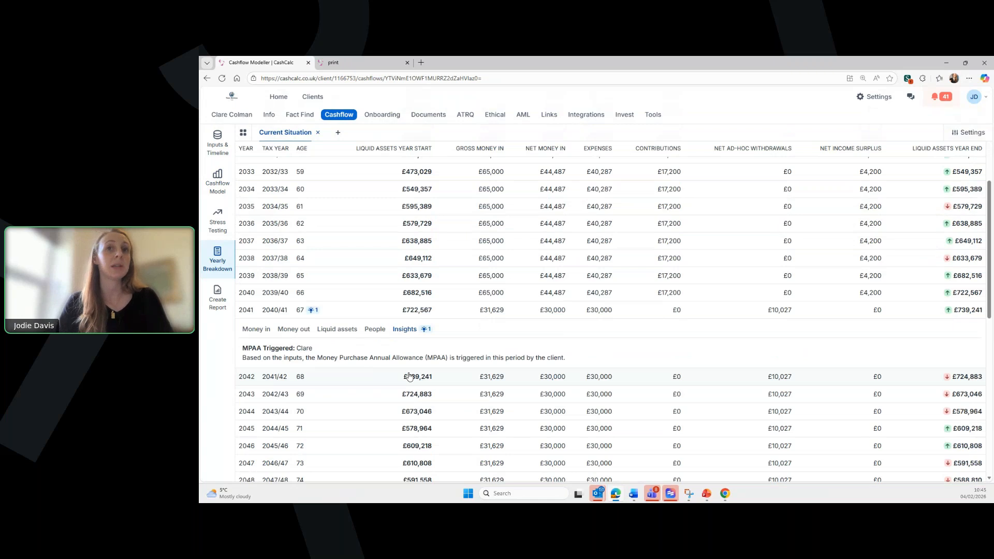
{"action": "scroll", "coordinate": [409, 377], "scroll_direction": "down", "scroll_amount": 1}
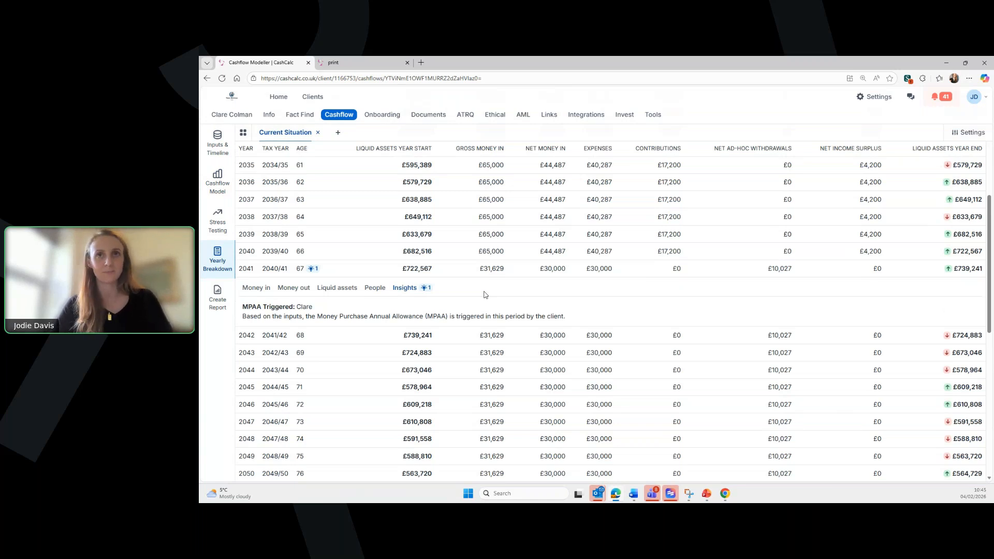
{"action": "scroll", "coordinate": [485, 295], "scroll_direction": "up", "scroll_amount": 5}
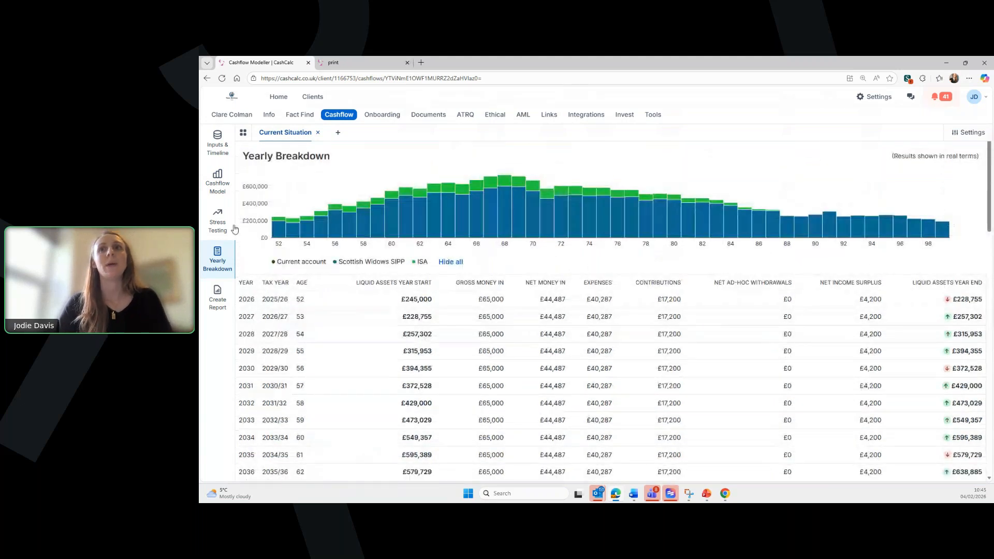
- Return via Inputs & Timeline to the Cashflow Model Taxes chart showing £161,608 at 100
{"action": "left_click", "coordinate": [218, 143]}
{"action": "left_click", "coordinate": [217, 182]}
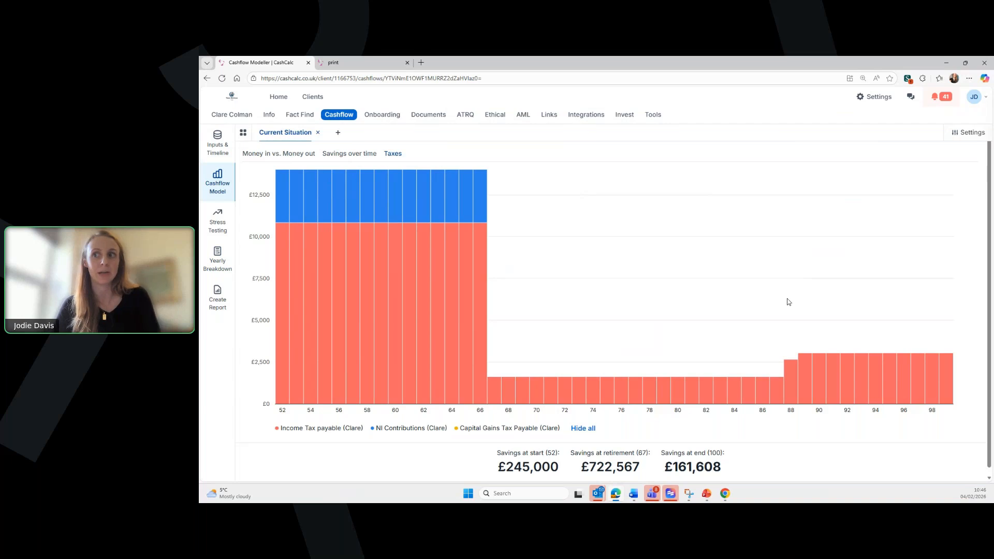
- Create a new forecast named 'Retire 2 years earlier' as a clone of Current Situation
{"action": "left_click", "coordinate": [338, 135]}
{"action": "type", "text": "Retire"}
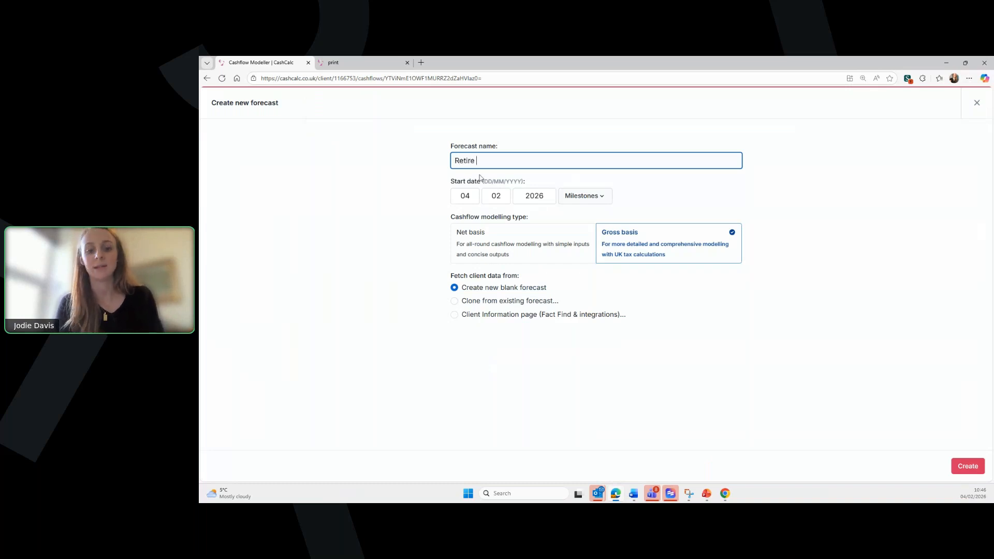
{"action": "type", "text": " 2 years "}
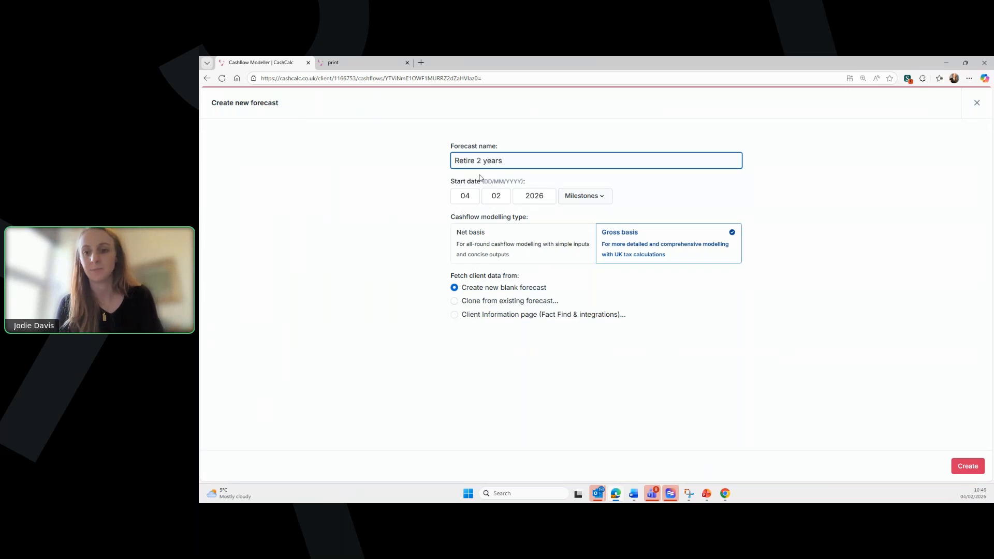
{"action": "type", "text": "earlier"}
{"action": "left_click", "coordinate": [508, 301]}
{"action": "left_click", "coordinate": [516, 350]}
{"action": "left_click", "coordinate": [514, 364]}
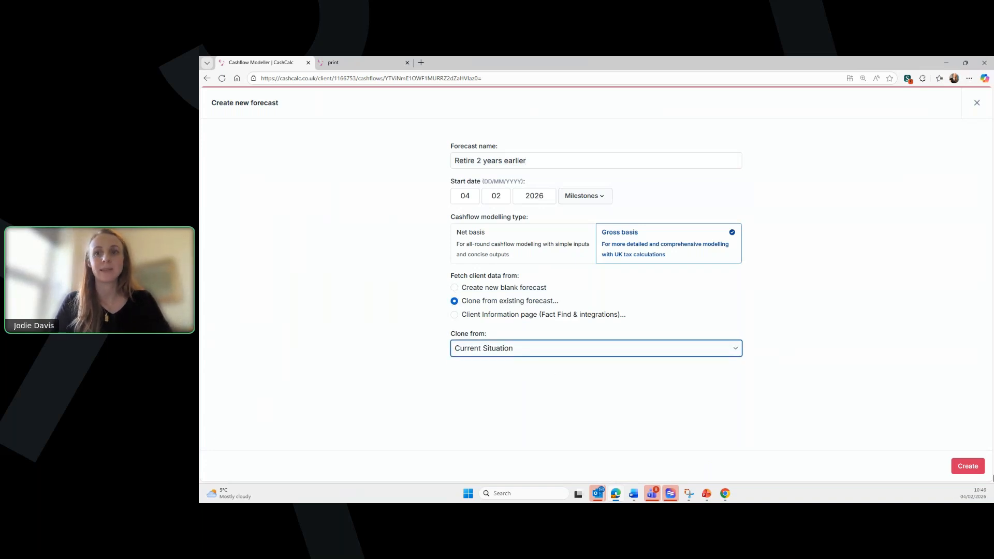
{"action": "left_click", "coordinate": [964, 467]}
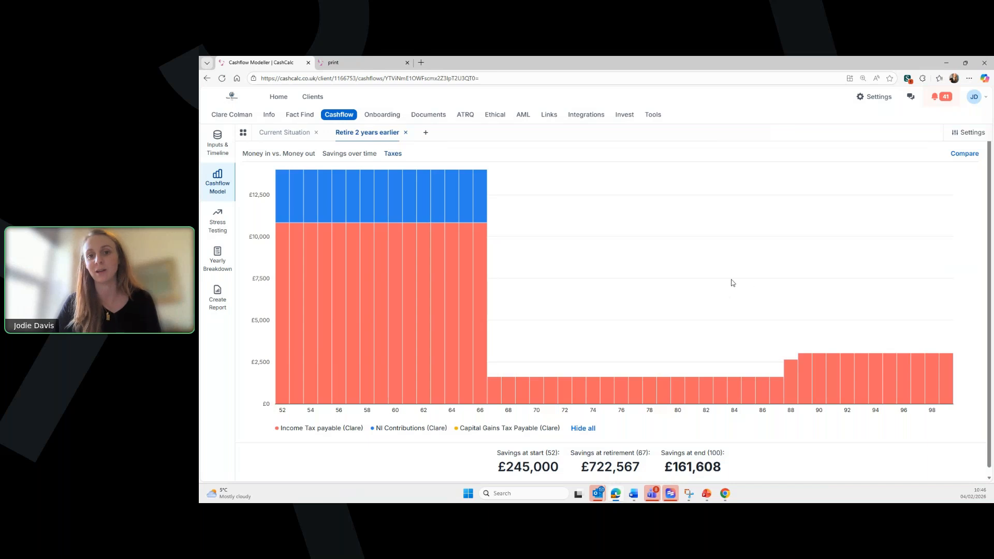
- Open the new forecast's Inputs & Timeline, showing the Current account and £45,000 ISA at 4.7%
{"action": "mouse_move", "coordinate": [351, 225]}
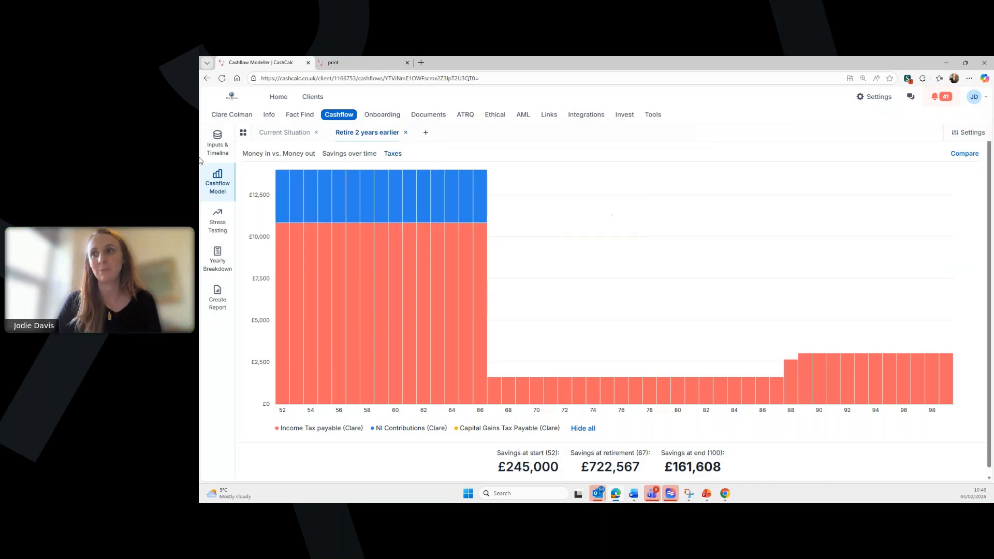
{"action": "left_click", "coordinate": [218, 152]}
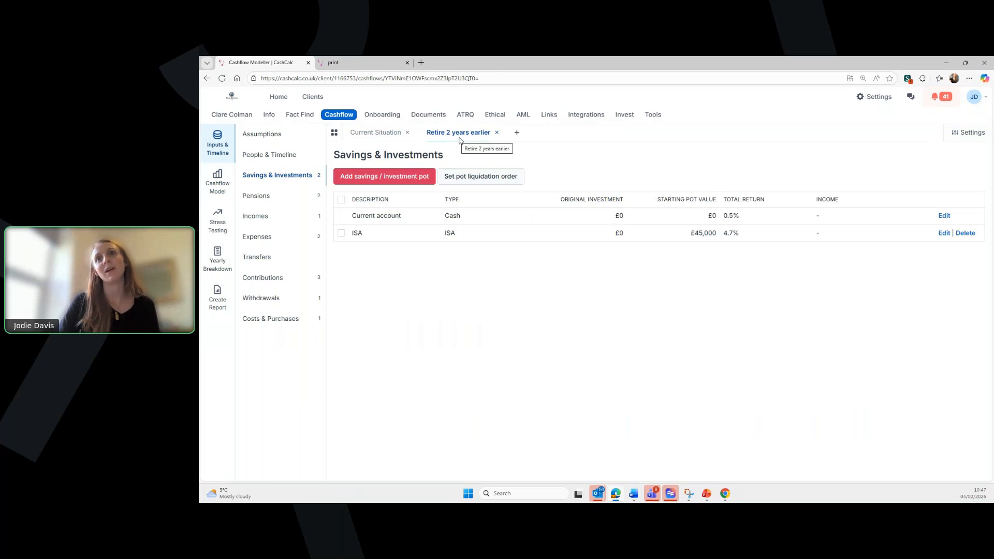
- Move the retirement age from 67 to 65 and recalculate the cashflow model
{"action": "left_click", "coordinate": [280, 156]}
{"action": "scroll", "coordinate": [397, 242], "scroll_direction": "down", "scroll_amount": 2}
{"action": "left_click_drag", "start_coordinate": [530, 439], "coordinate": [500, 431]}
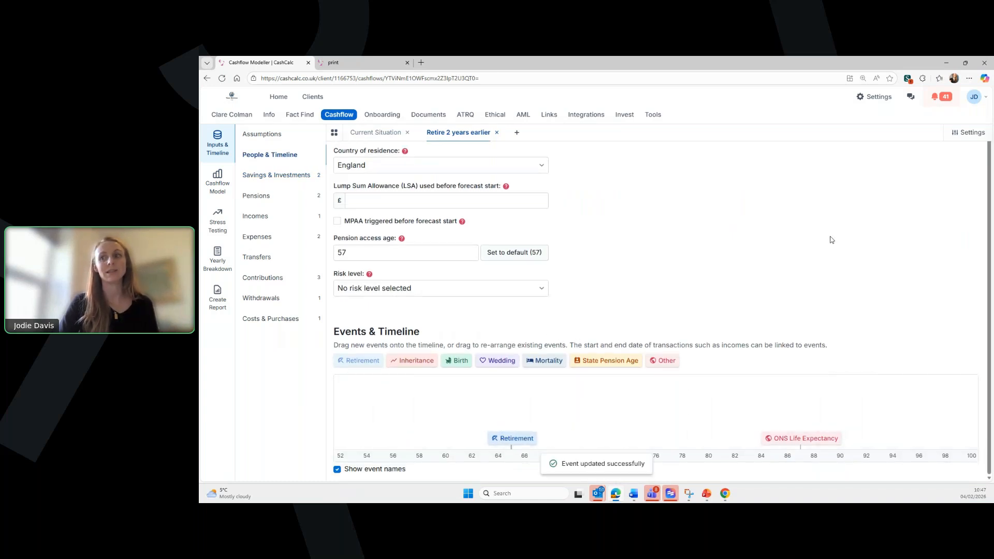
{"action": "left_click", "coordinate": [216, 180]}
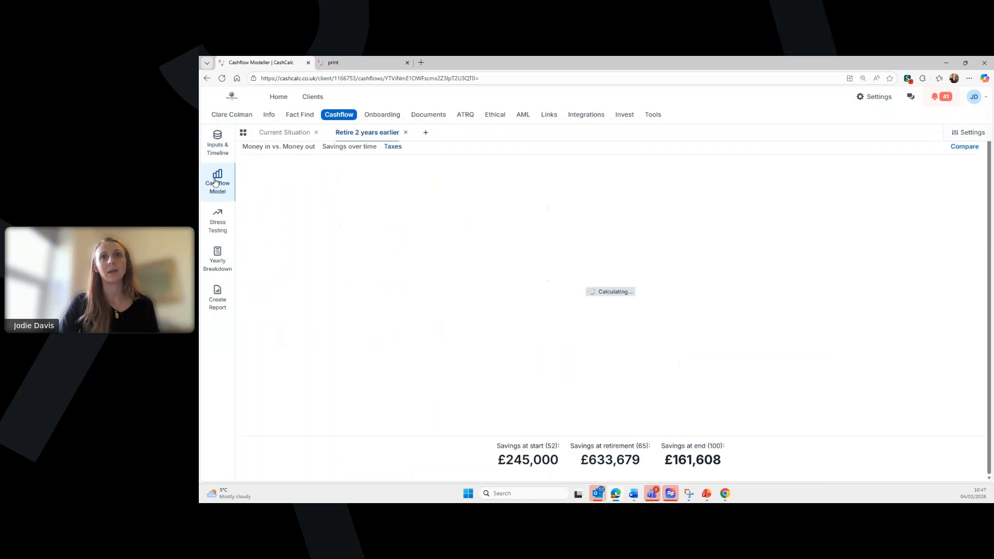
- Review incomes (salary ending at 65), contributions and withdrawals, then return to the Taxes chart
{"action": "left_click", "coordinate": [214, 153]}
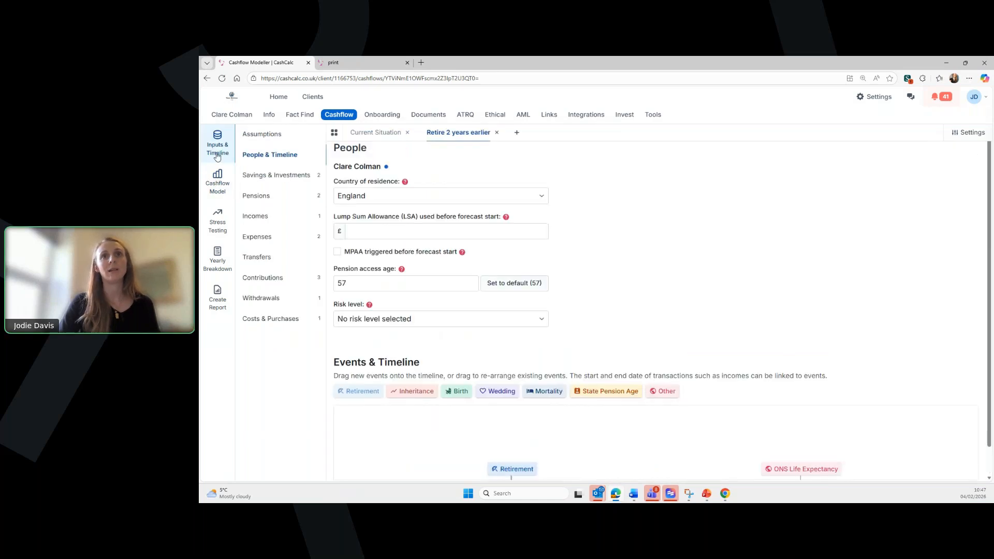
{"action": "left_click", "coordinate": [268, 220]}
{"action": "left_click_drag", "start_coordinate": [556, 228], "coordinate": [632, 228]}
{"action": "left_click", "coordinate": [264, 277]}
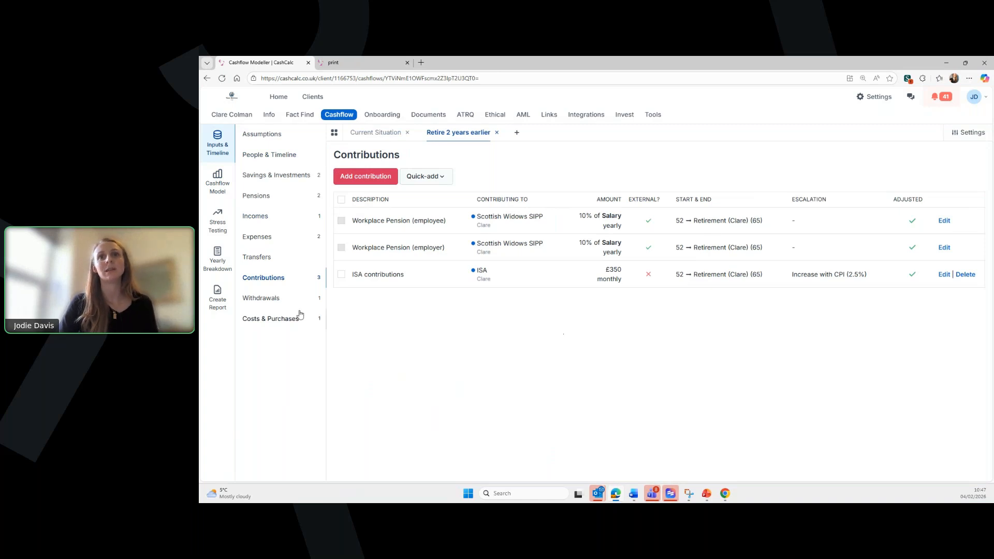
{"action": "left_click", "coordinate": [288, 300]}
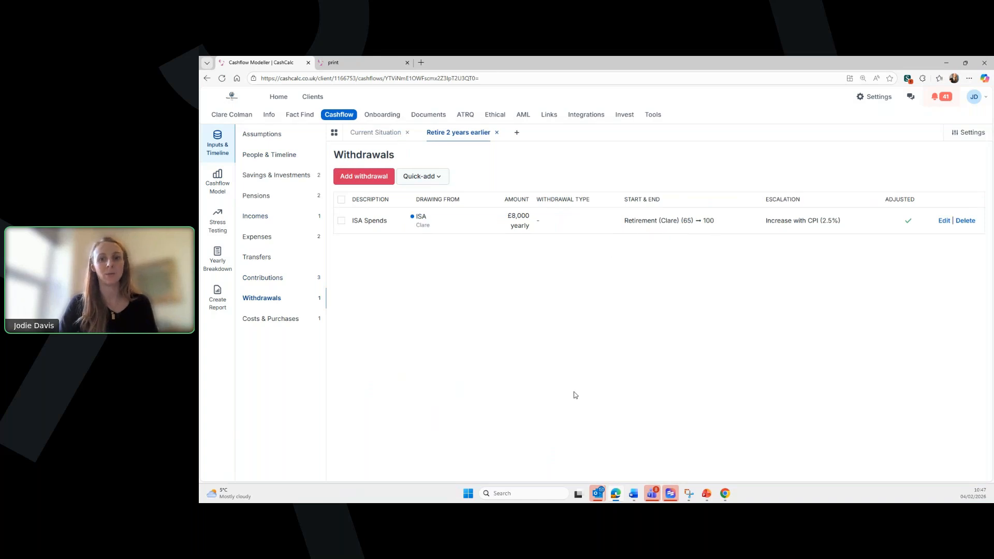
{"action": "left_click", "coordinate": [217, 182]}
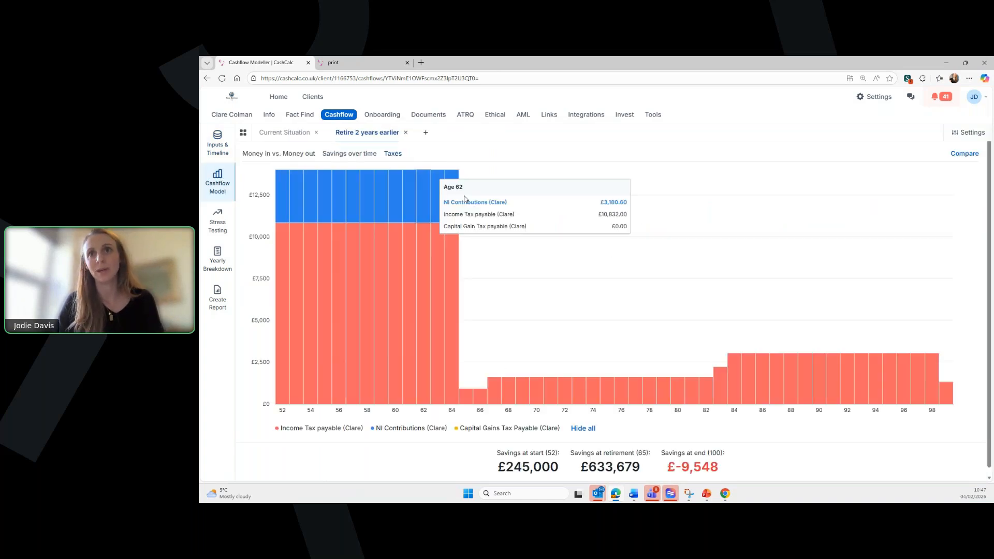
- Compare Savings over time with Current Situation, whose pots stay near £200,000 at 98
{"action": "left_click", "coordinate": [339, 155]}
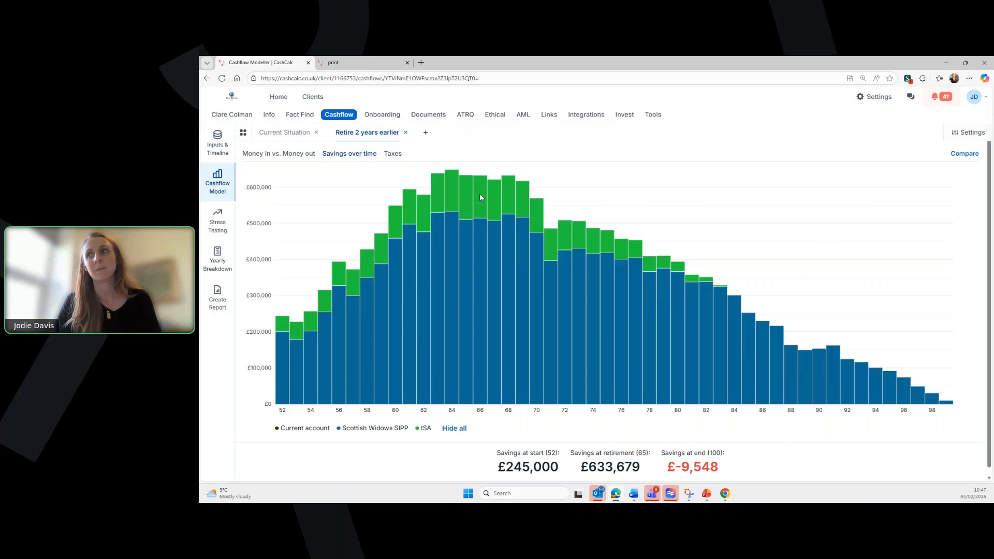
{"action": "scroll", "coordinate": [821, 251], "scroll_direction": "down", "scroll_amount": 1}
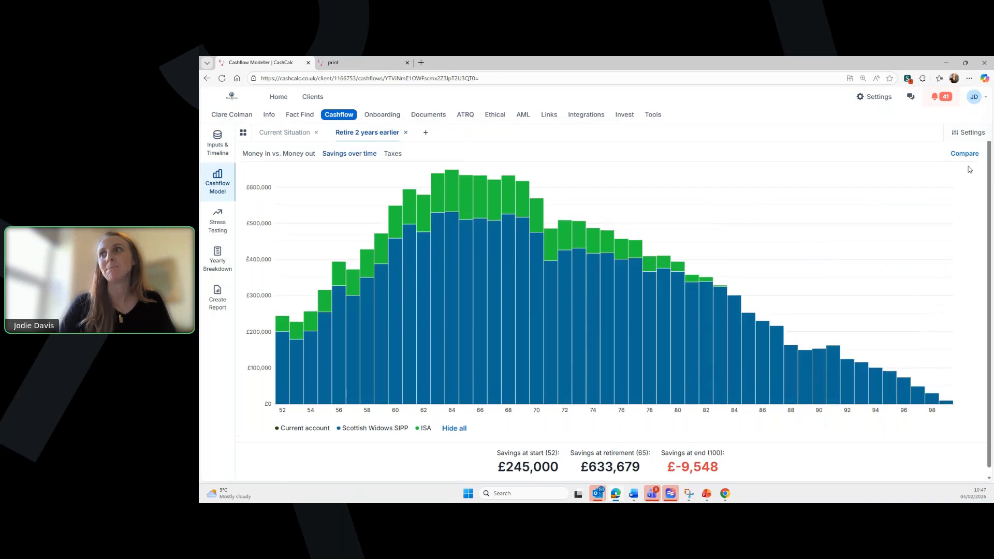
{"action": "left_click", "coordinate": [964, 155]}
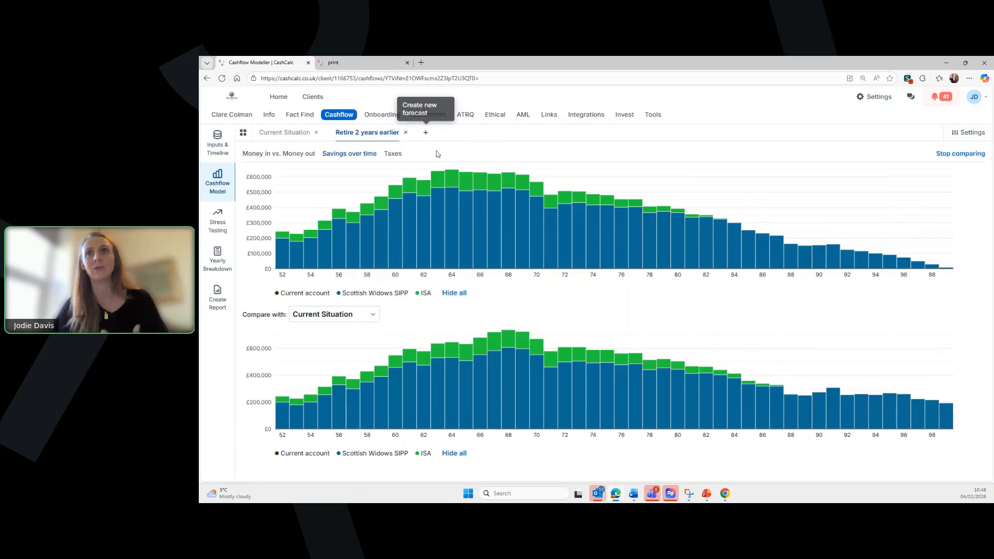
{"action": "mouse_move", "coordinate": [433, 183]}
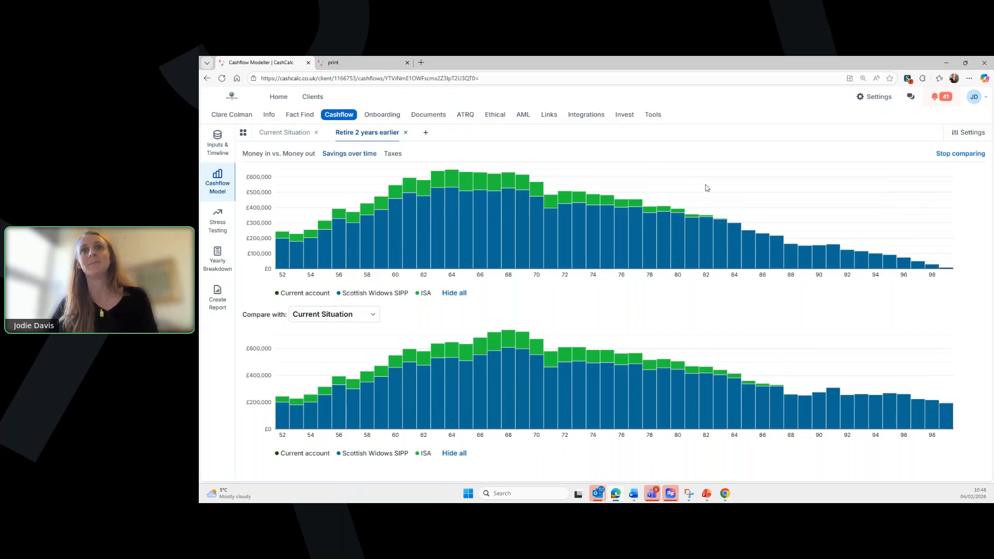
{"action": "mouse_move", "coordinate": [612, 220]}
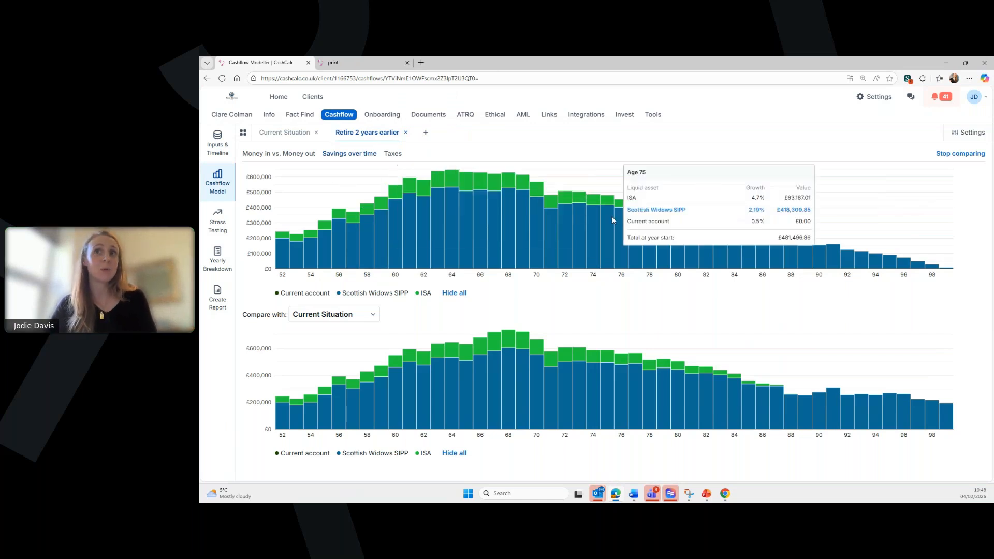
- Generate a PDF report for the Retire 2 years earlier forecast from Create Report
{"action": "left_click", "coordinate": [217, 303]}
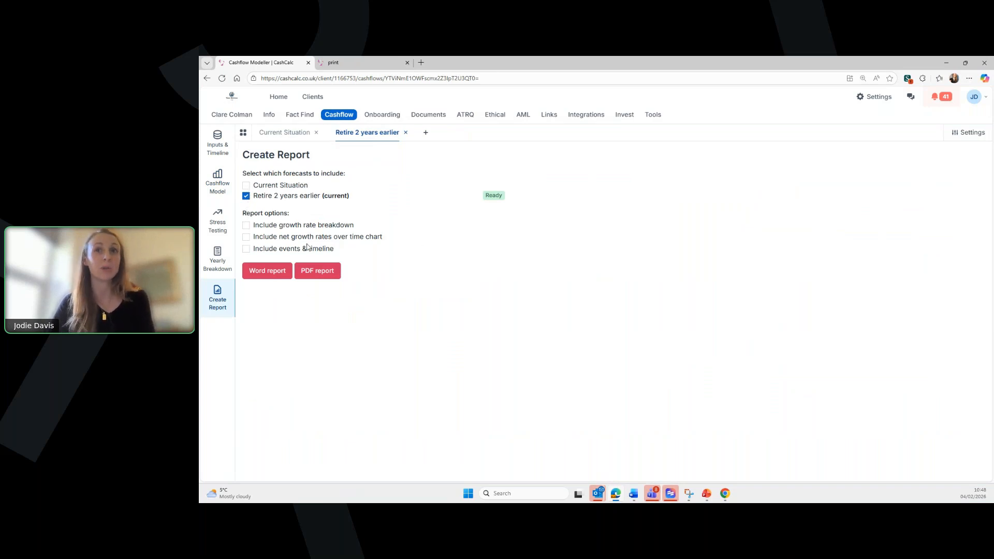
{"action": "left_click", "coordinate": [324, 273]}
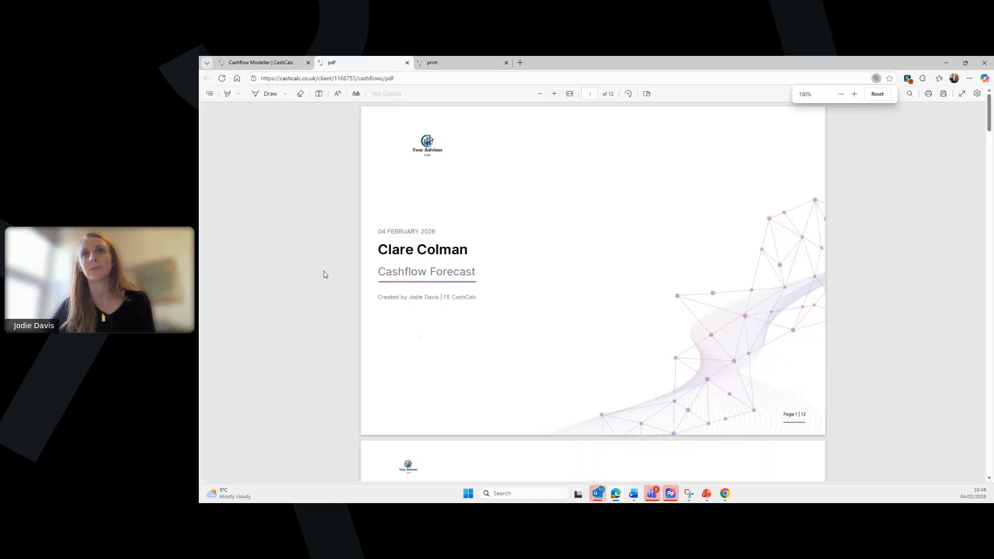
- Scroll the PDF from the cover to the page-10 Year by year breakdown table
{"action": "scroll", "coordinate": [541, 280], "scroll_direction": "down", "scroll_amount": 10}
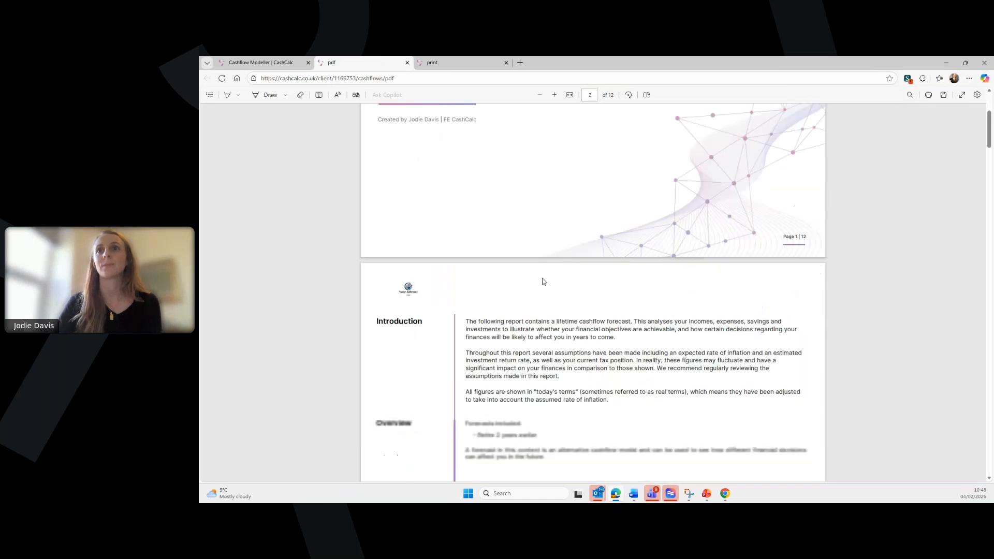
{"action": "scroll", "coordinate": [543, 281], "scroll_direction": "down", "scroll_amount": 3}
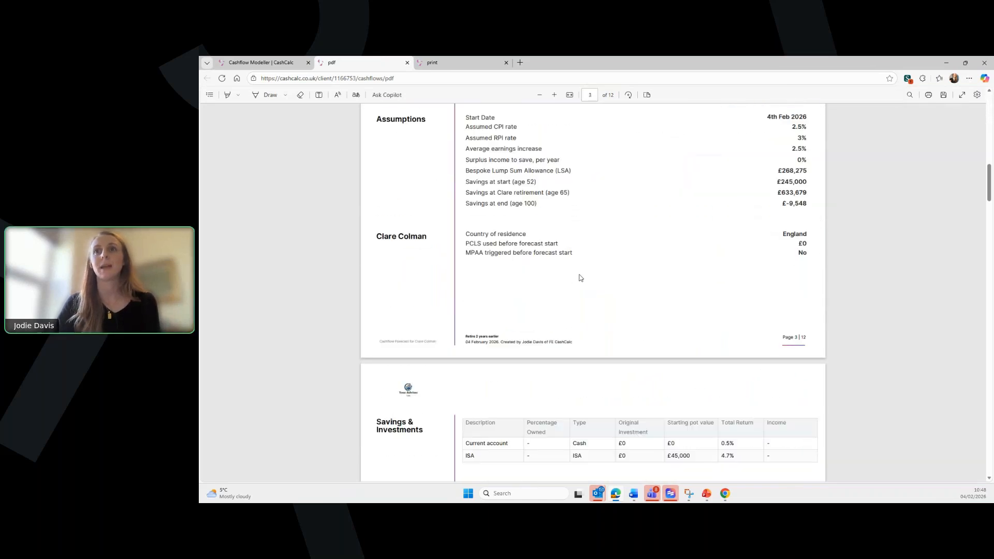
{"action": "scroll", "coordinate": [603, 259], "scroll_direction": "down", "scroll_amount": 5}
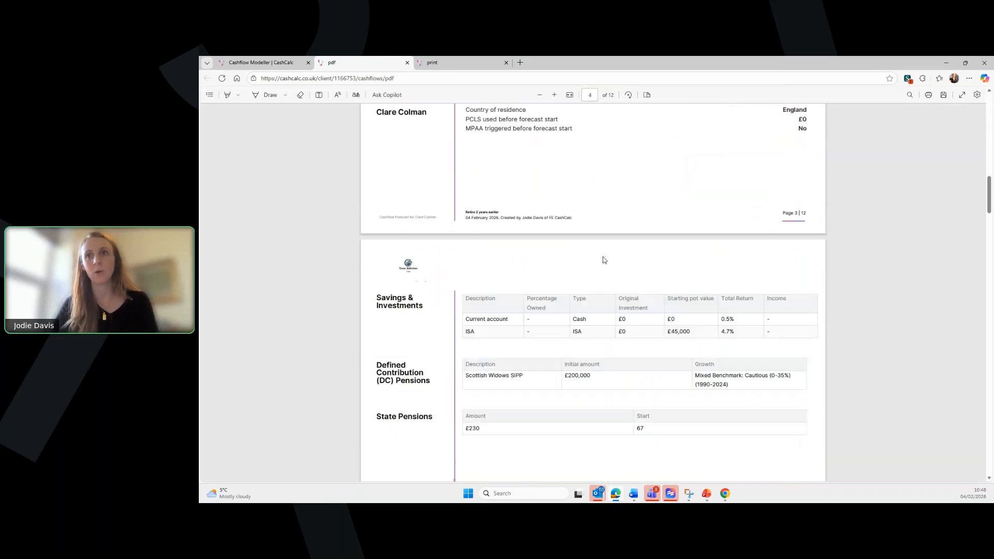
{"action": "scroll", "coordinate": [604, 259], "scroll_direction": "down", "scroll_amount": 18}
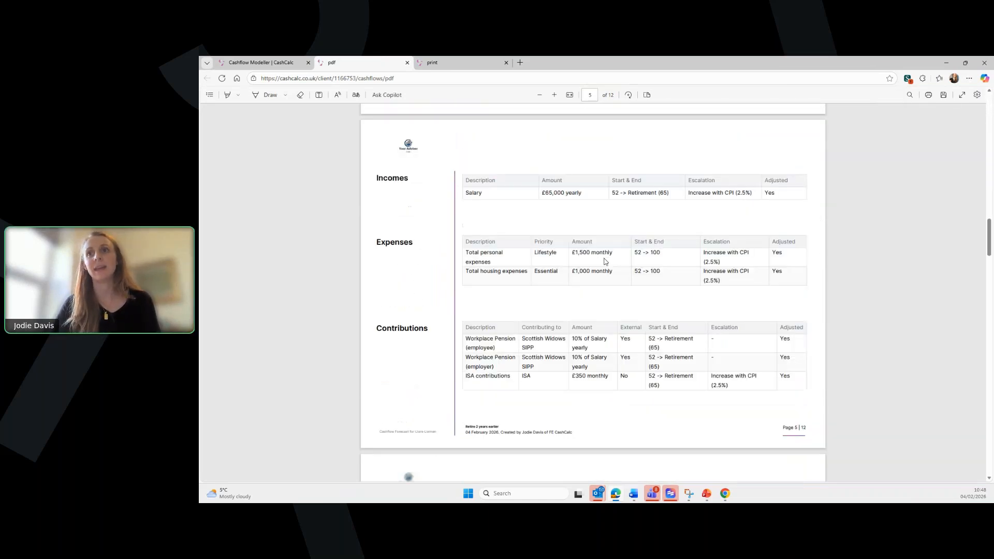
{"action": "scroll", "coordinate": [605, 258], "scroll_direction": "down", "scroll_amount": 20}
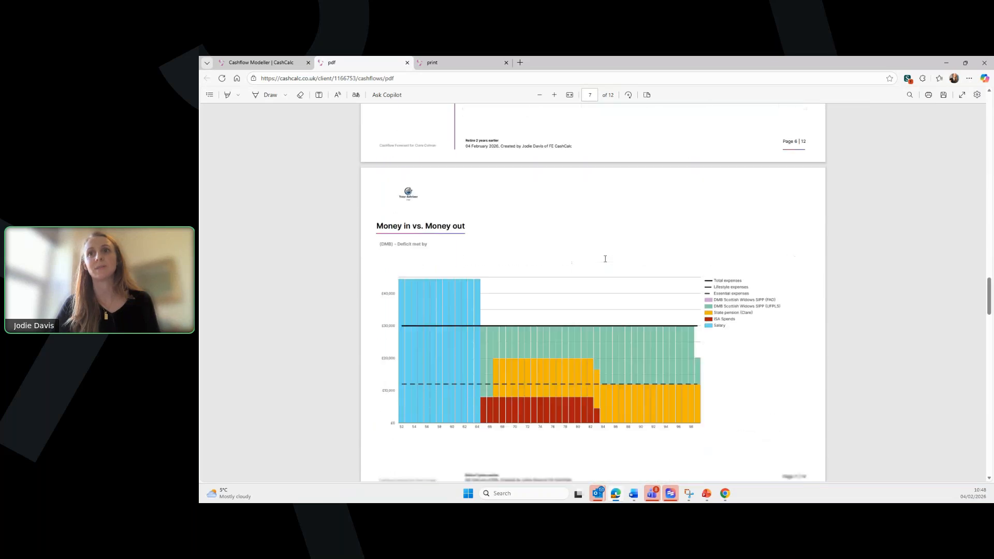
{"action": "scroll", "coordinate": [606, 262], "scroll_direction": "down", "scroll_amount": 10}
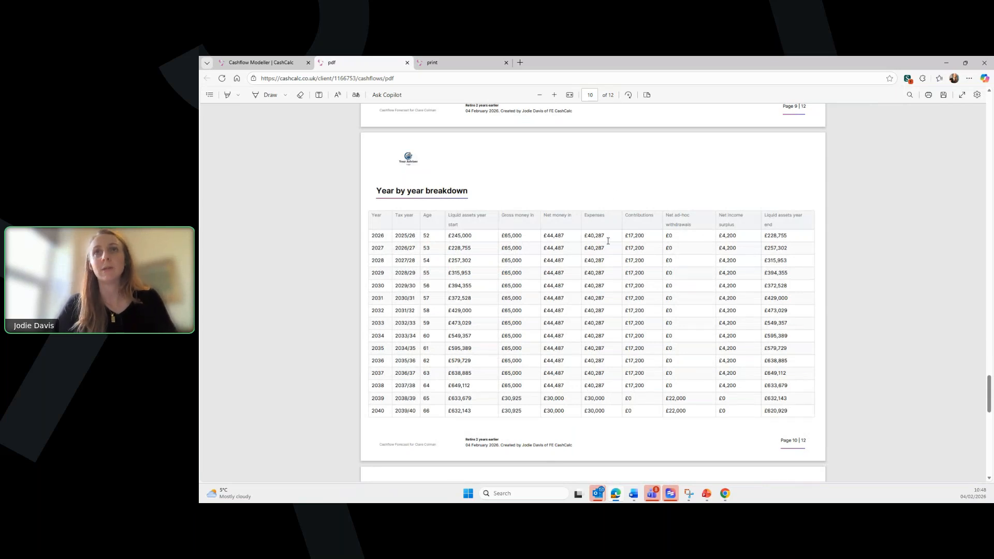
- Return to the Cashflow Modeller and review the forecast's Inputs and Pensions pages
{"action": "left_click", "coordinate": [261, 62]}
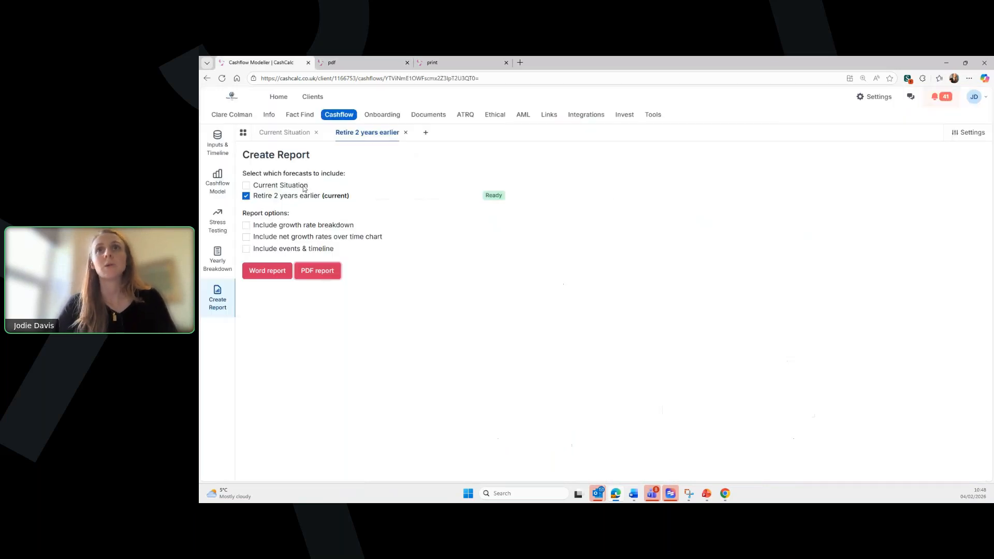
{"action": "left_click", "coordinate": [217, 145]}
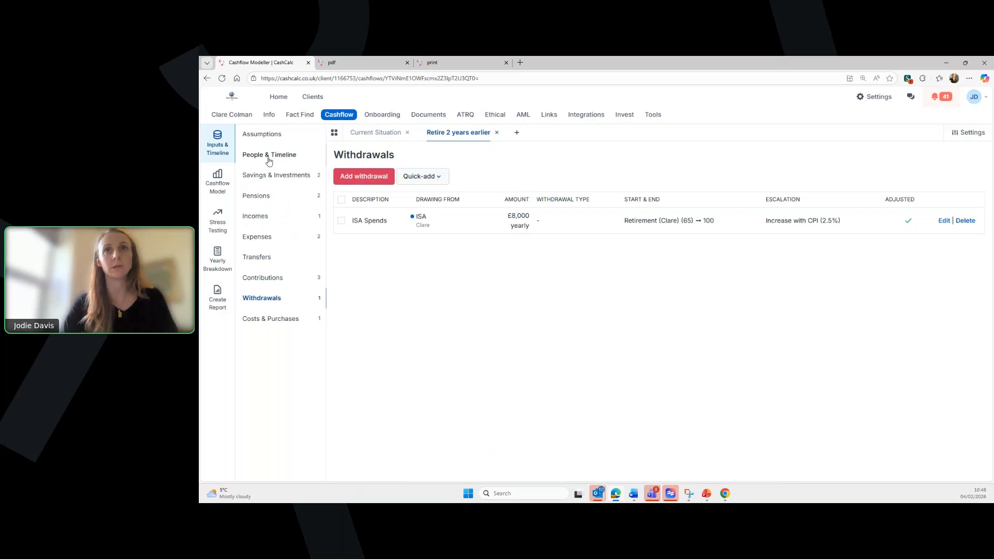
{"action": "left_click", "coordinate": [266, 197]}
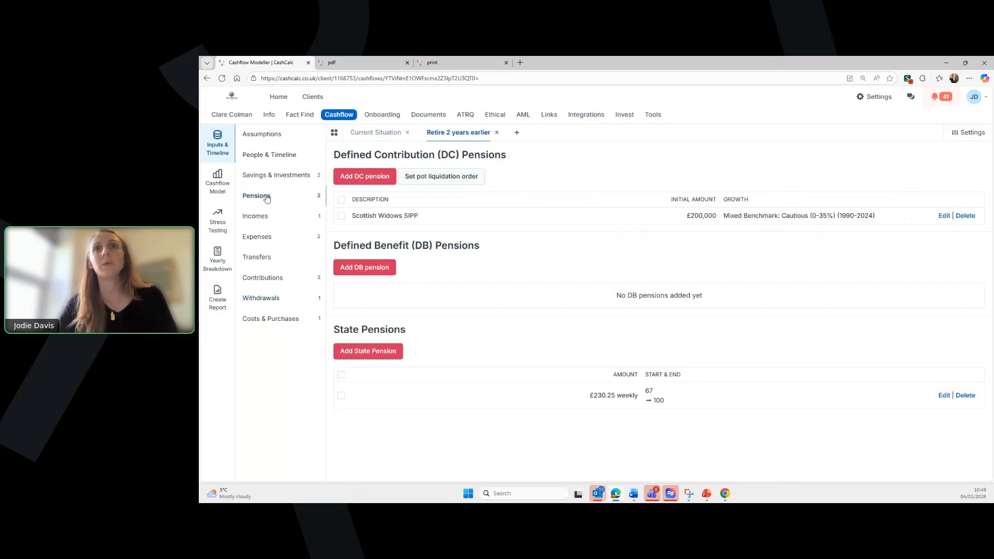
- Show the Money in vs. Money out chart without the Current Situation comparison
{"action": "left_click", "coordinate": [224, 184]}
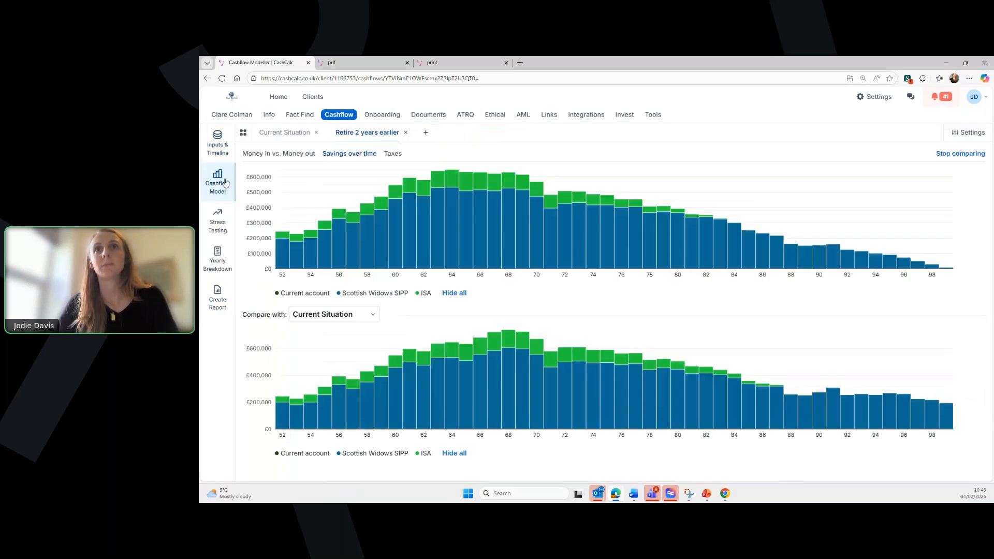
{"action": "left_click", "coordinate": [250, 154]}
{"action": "left_click", "coordinate": [960, 154]}
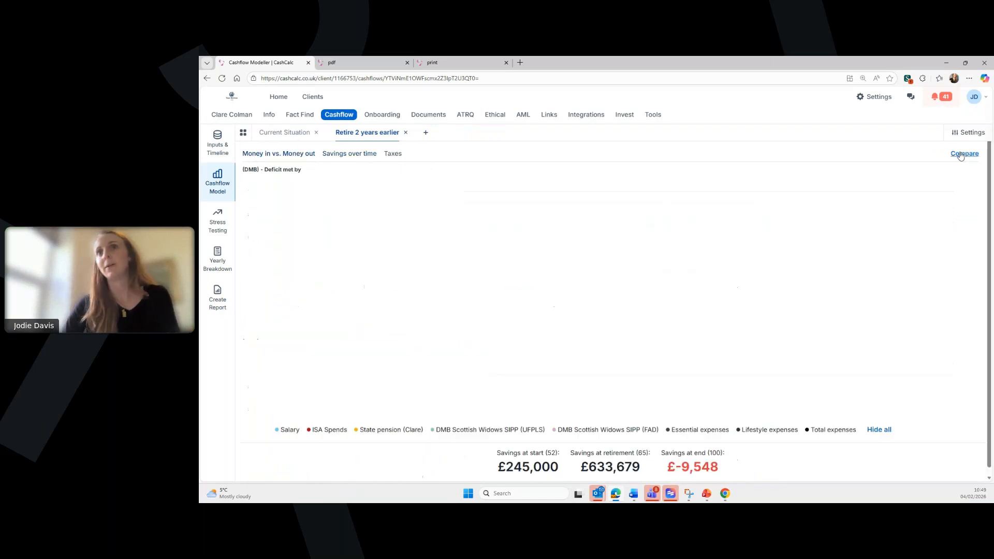
{"action": "mouse_move", "coordinate": [524, 255]}
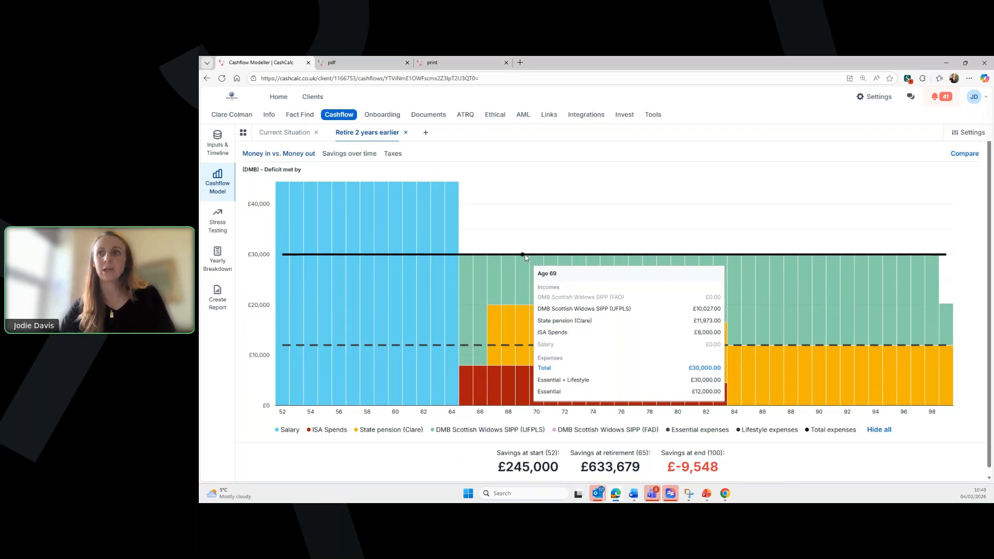
{"action": "scroll", "coordinate": [531, 289], "scroll_direction": "down", "scroll_amount": 1}
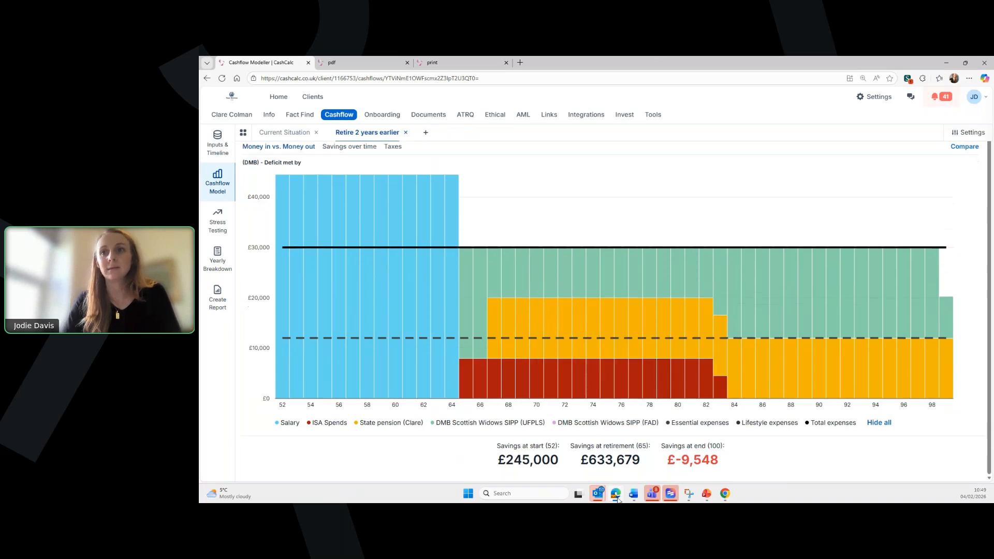
{"action": "left_click_drag", "start_coordinate": [578, 446], "coordinate": [642, 450]}
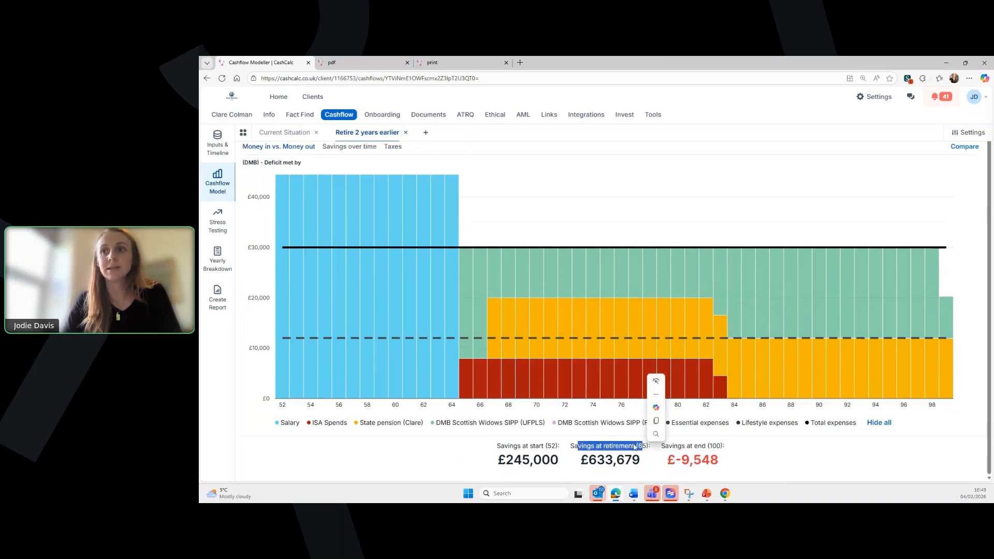
{"action": "double_click", "coordinate": [640, 461]}
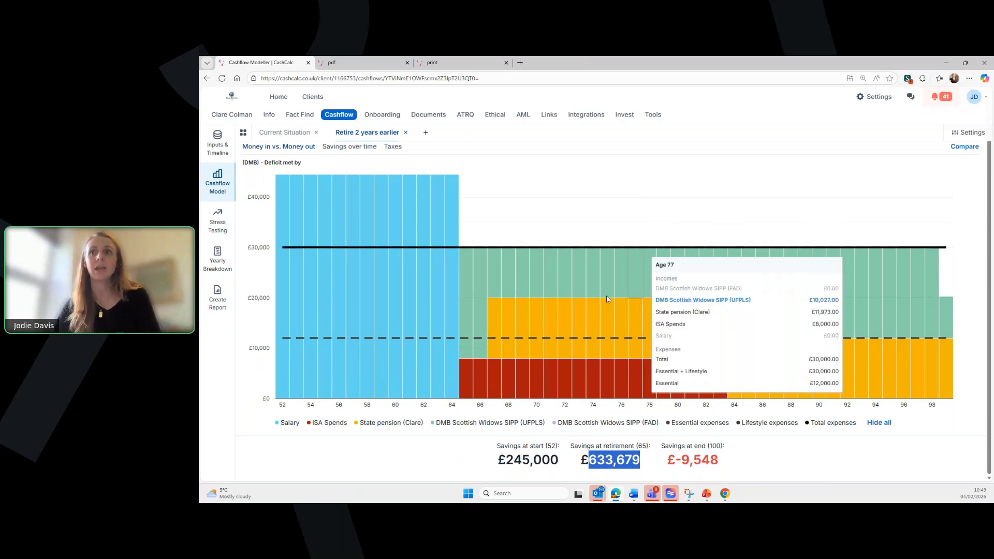
{"action": "mouse_move", "coordinate": [556, 312]}
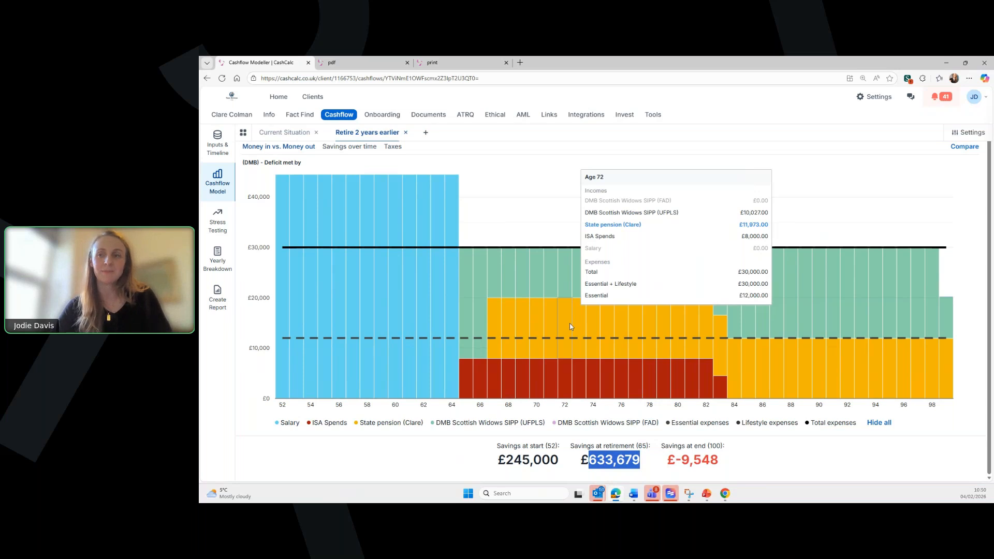
{"action": "left_click", "coordinate": [559, 207]}
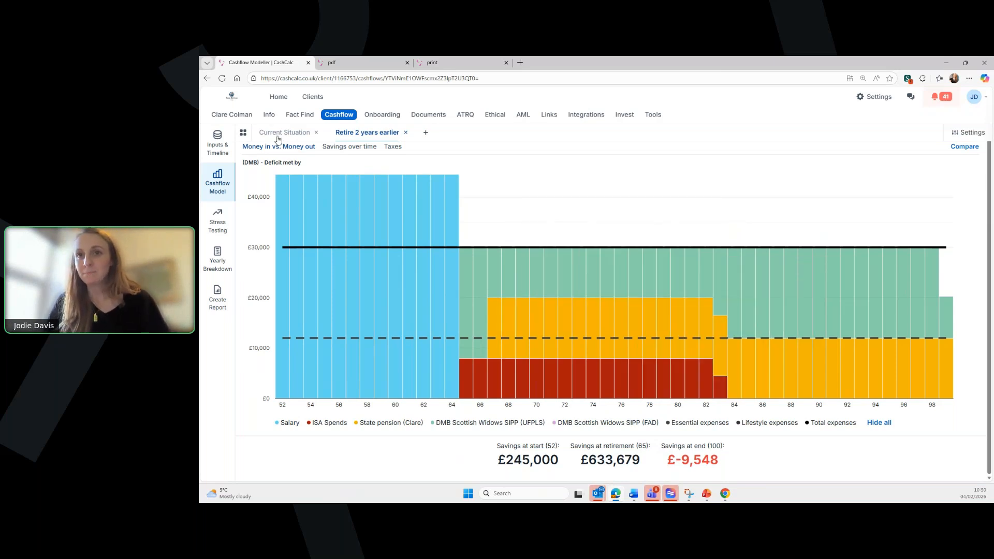
- Go back to the Dashboard home page, then open the client from Recent clients
{"action": "left_click", "coordinate": [278, 98]}
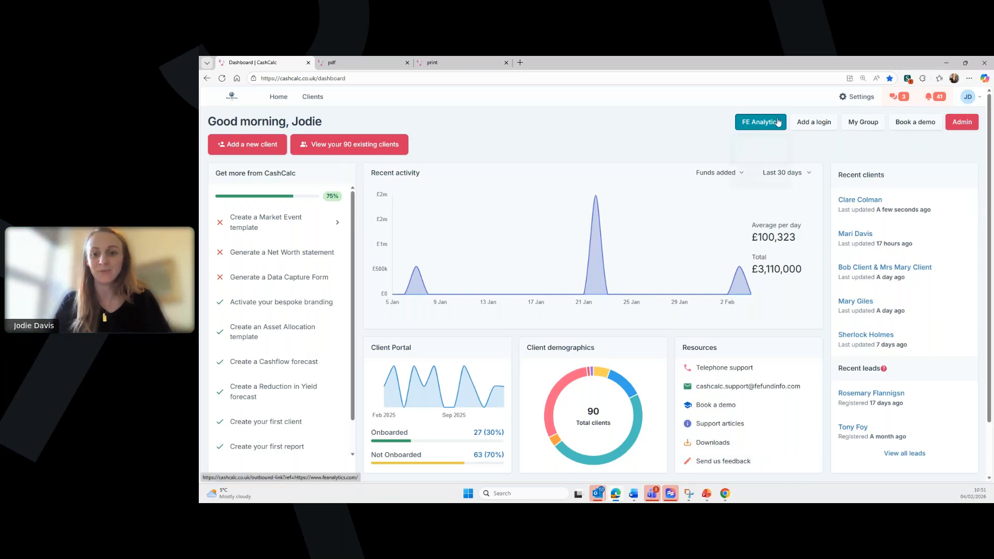
{"action": "left_click", "coordinate": [855, 200]}
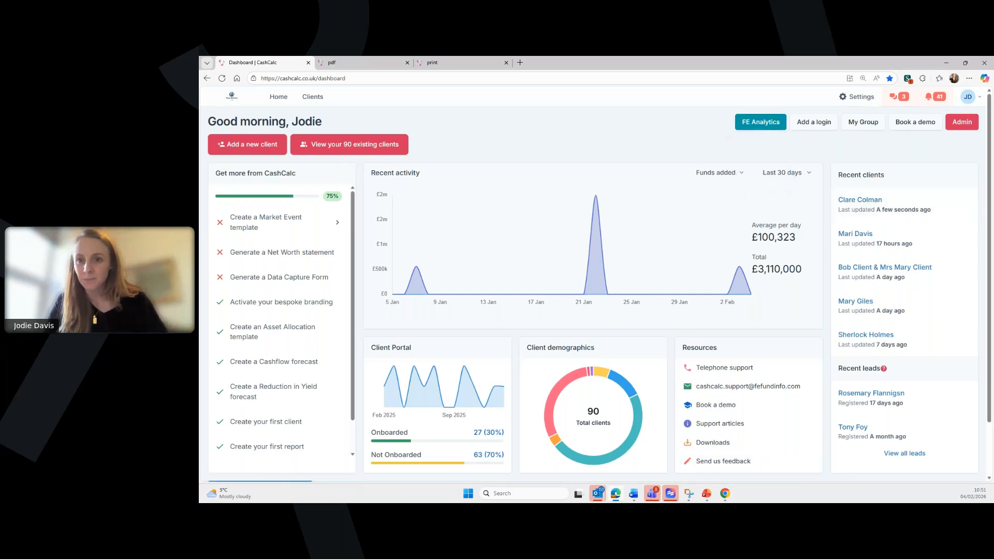